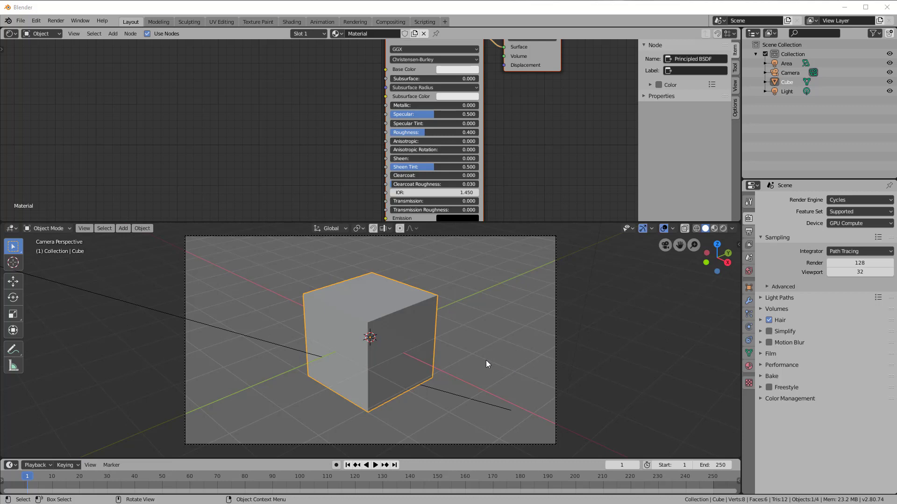
# Delete the default cube from the scene.
pyautogui.press('x')
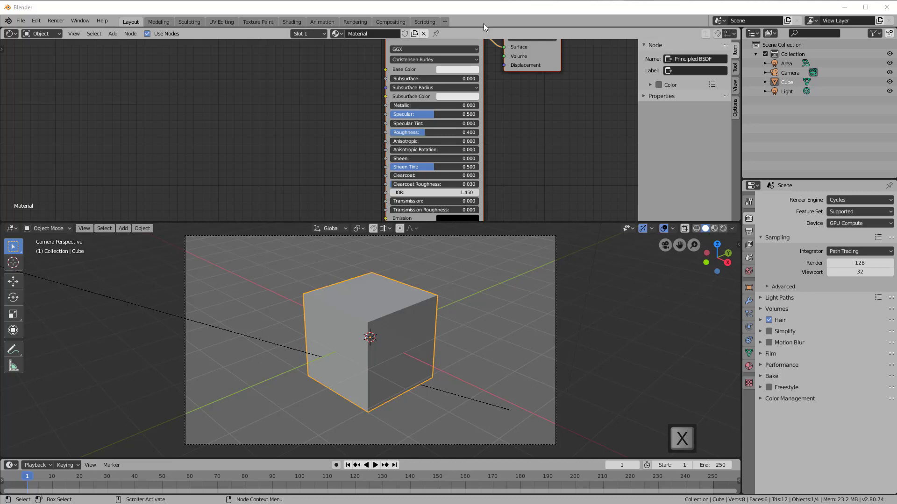
pyautogui.press('x')
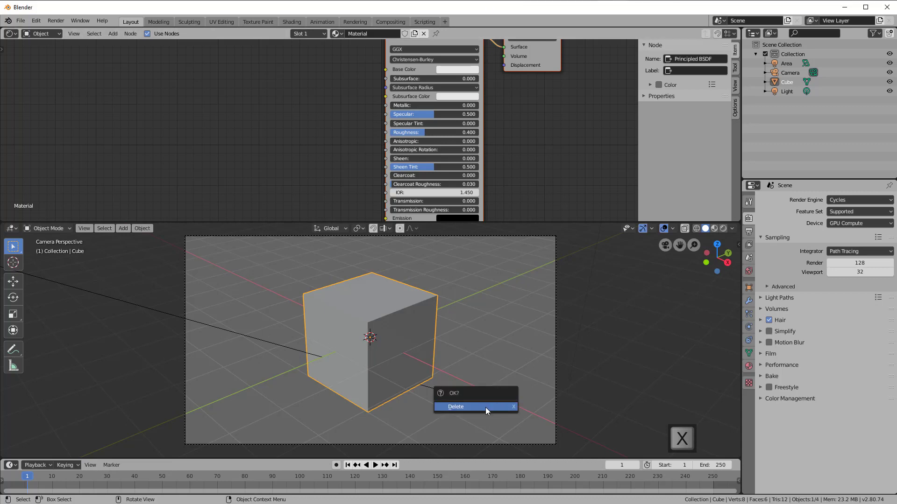
pyautogui.click(486, 407)
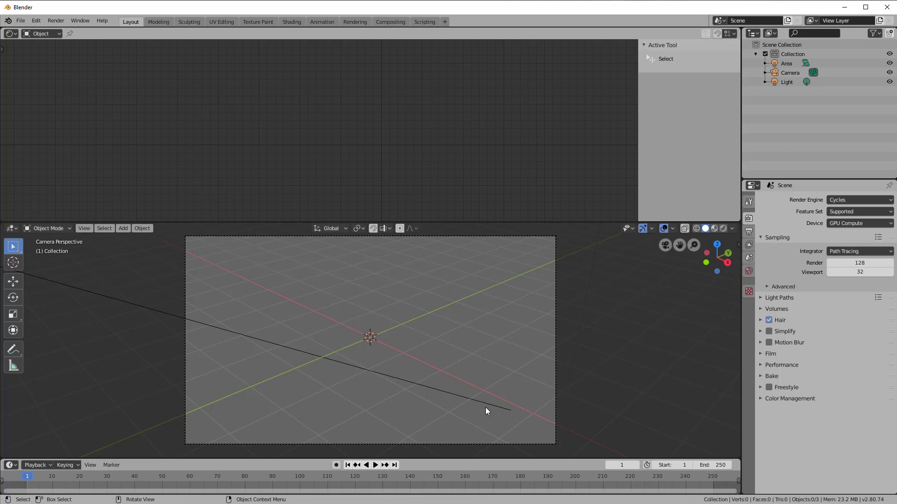
# Add an ico sphere mesh at the origin with its subdivisions set to 1.
pyautogui.hotkey('shift', 'a')
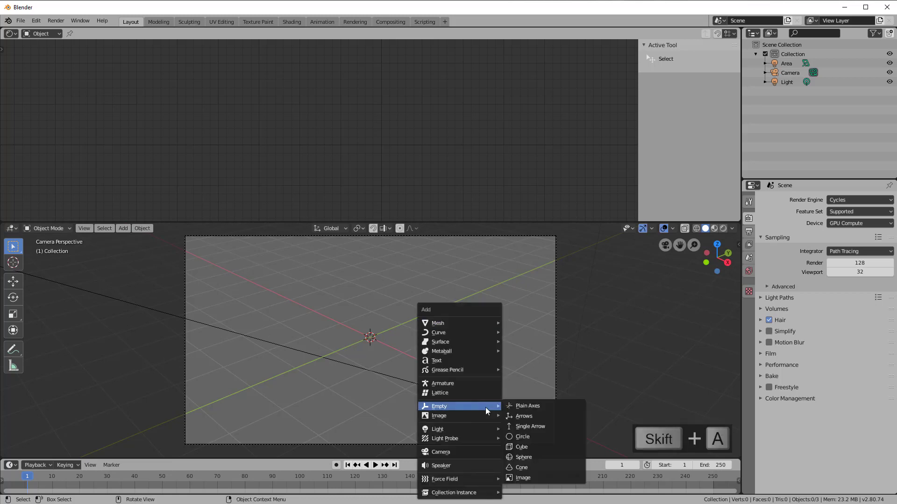
pyautogui.moveTo(475, 329)
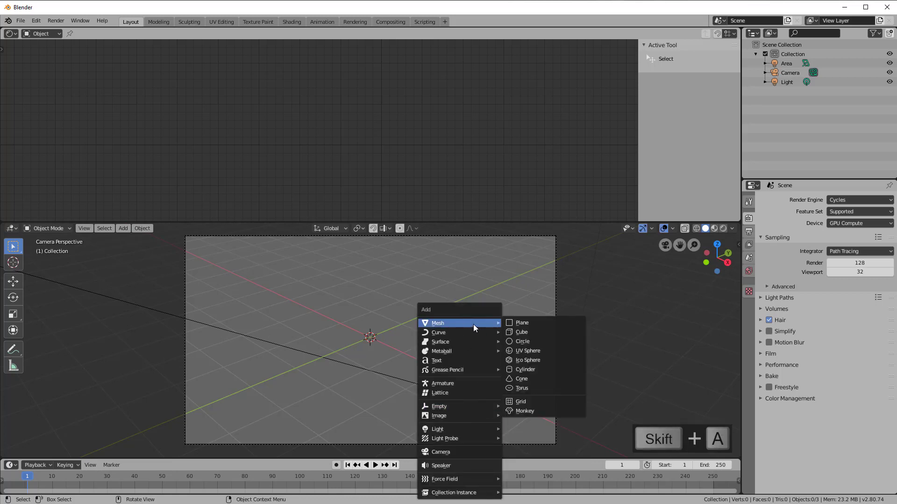
pyautogui.click(534, 361)
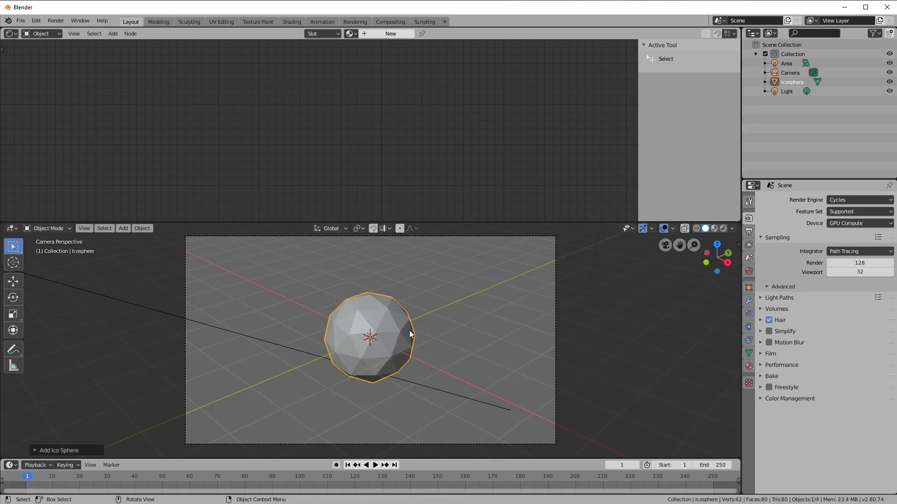
pyautogui.click(37, 448)
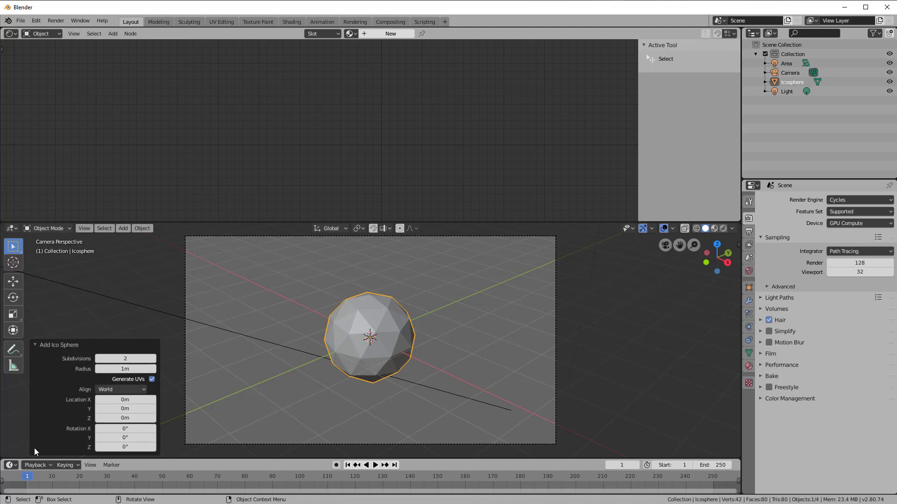
pyautogui.click(97, 359)
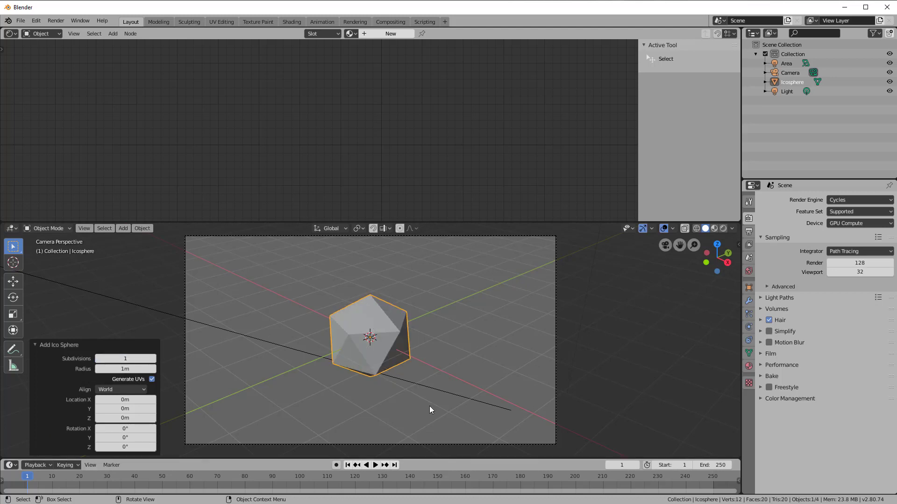
pyautogui.click(433, 361)
pyautogui.click(393, 344)
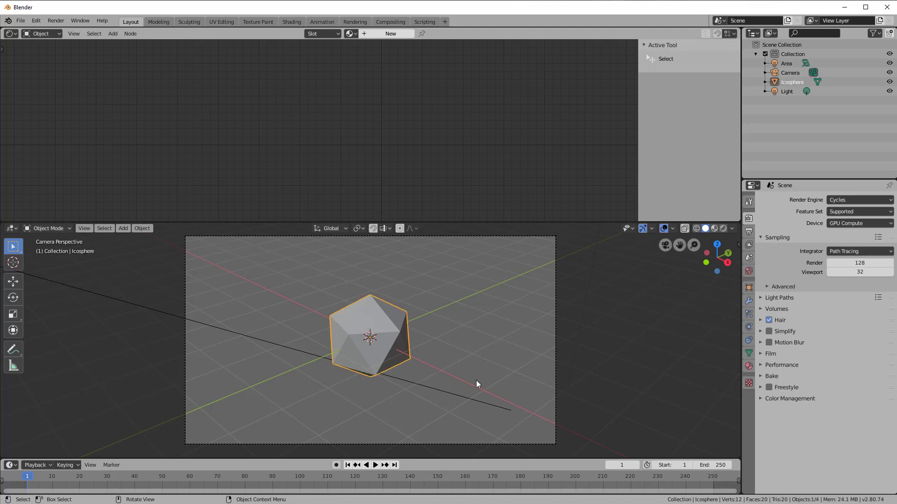
# Duplicate the icosphere and move the copy about 2.59 m along the X axis.
pyautogui.scroll(-2, 475, 380)
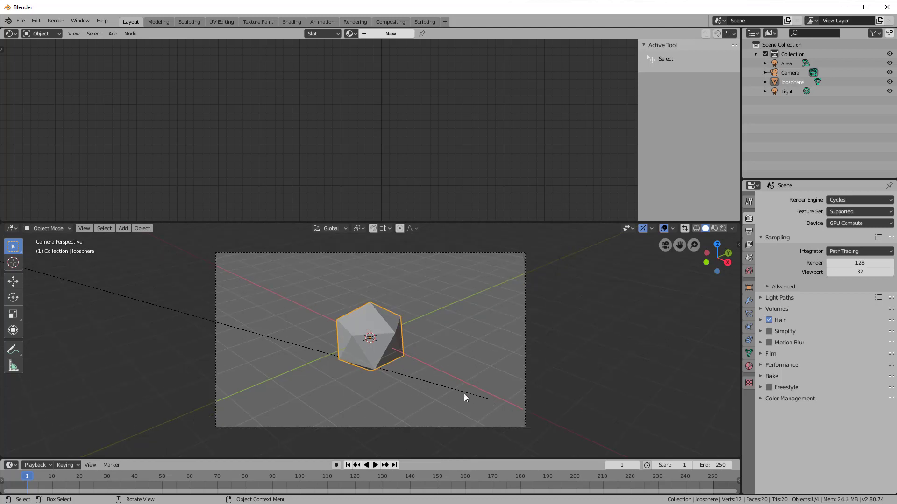
pyautogui.scroll(-1, 463, 397)
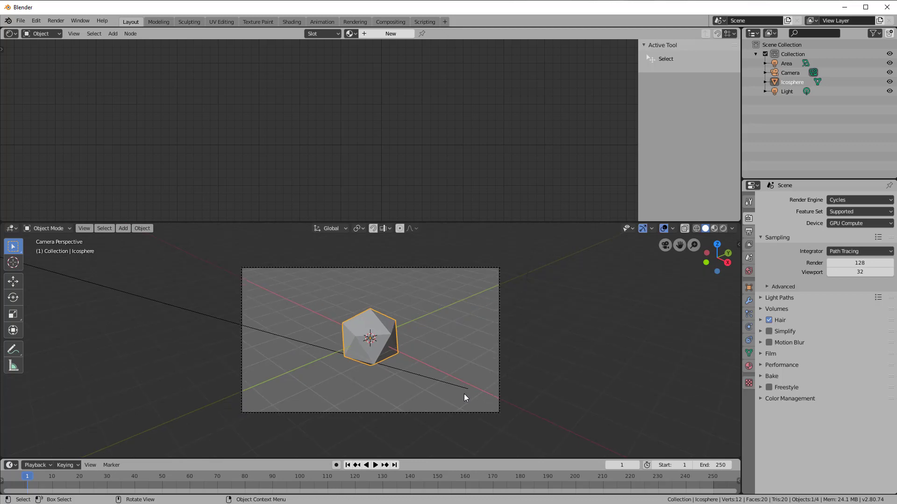
pyautogui.hotkey('shift', 'd')
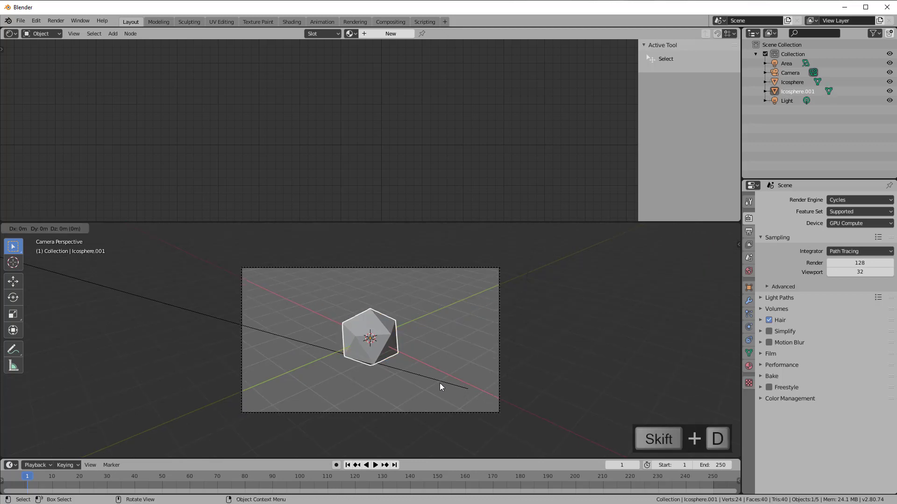
pyautogui.press('g')
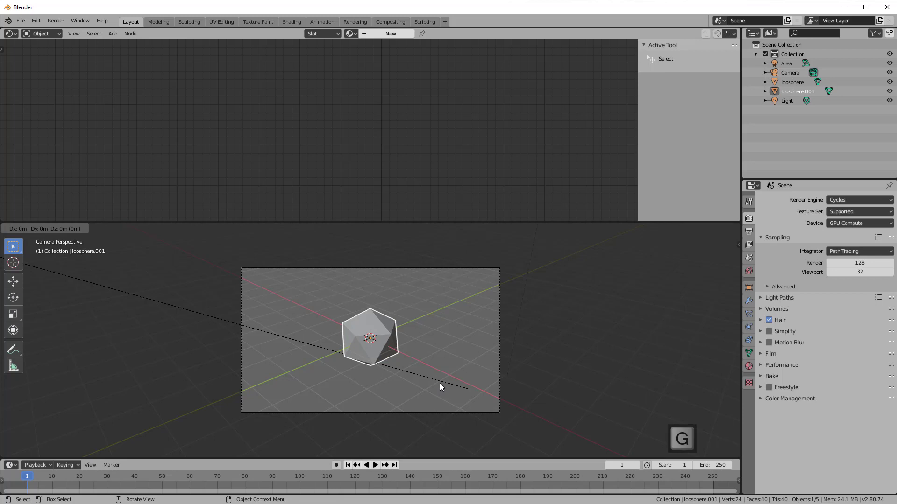
pyautogui.press('x')
pyautogui.click(507, 416)
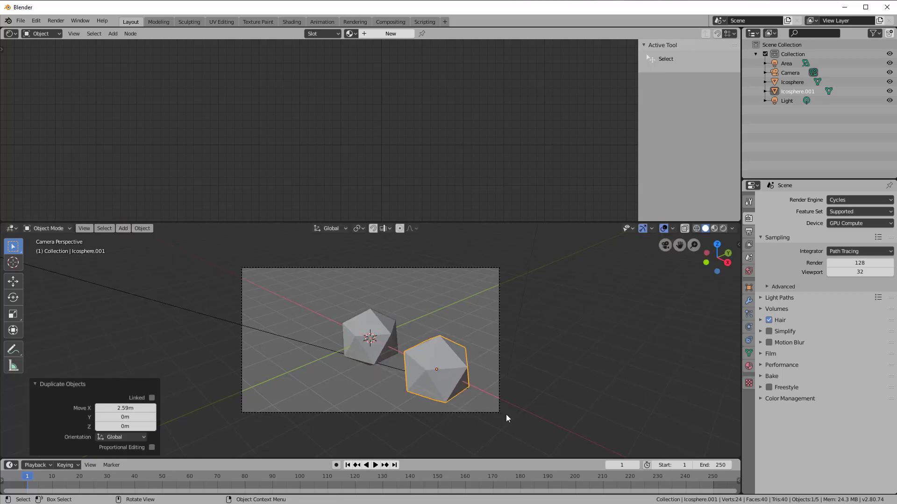
# Duplicate the second icosphere and move the new copy about 1.83 m further along the X axis.
pyautogui.hotkey('shift', 'd')
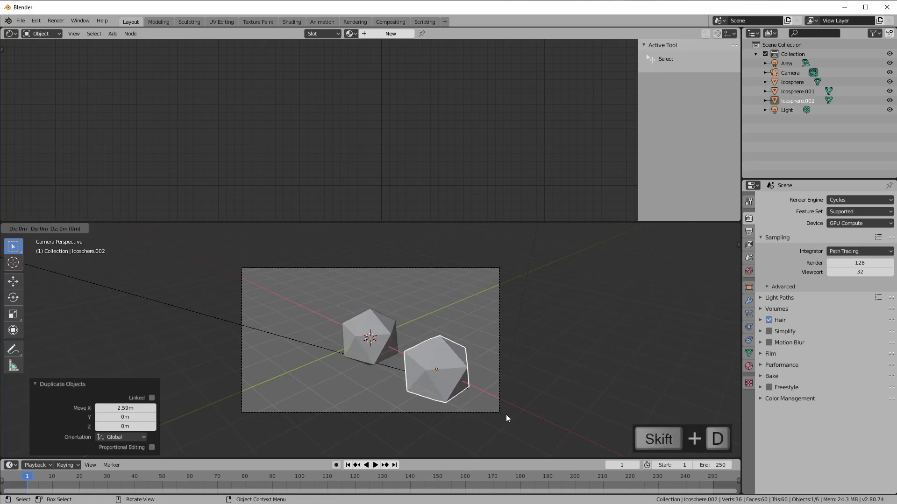
pyautogui.press('g')
pyautogui.press('x')
pyautogui.click(572, 437)
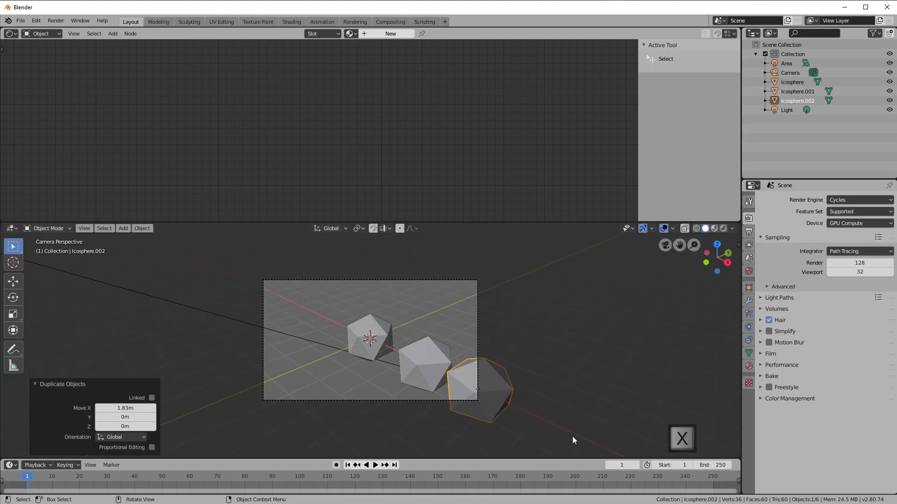
# Duplicate the third icosphere and move the new copy about 1.7 m further along the X axis.
pyautogui.scroll(-1, 567, 432)
pyautogui.hotkey('shift', 'd')
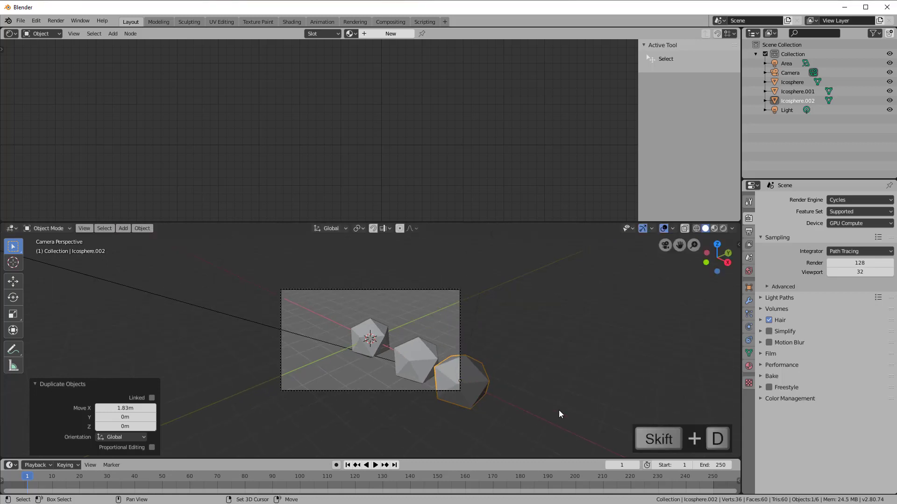
pyautogui.press('g')
pyautogui.press('x')
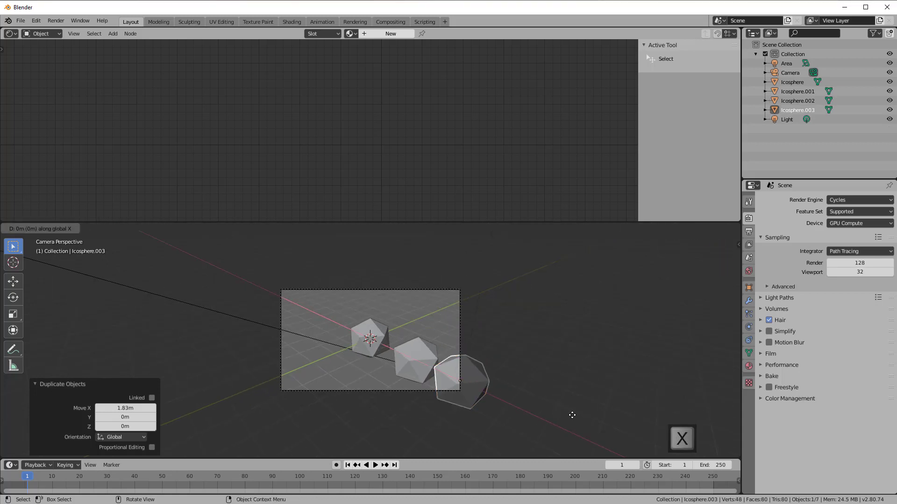
pyautogui.click(616, 427)
# Duplicate the fourth icosphere and place the copy freely at the row's end, offset about 1.84 m in X, 1.27 m in Y and -0.935 m in Z.
pyautogui.scroll(-1, 616, 427)
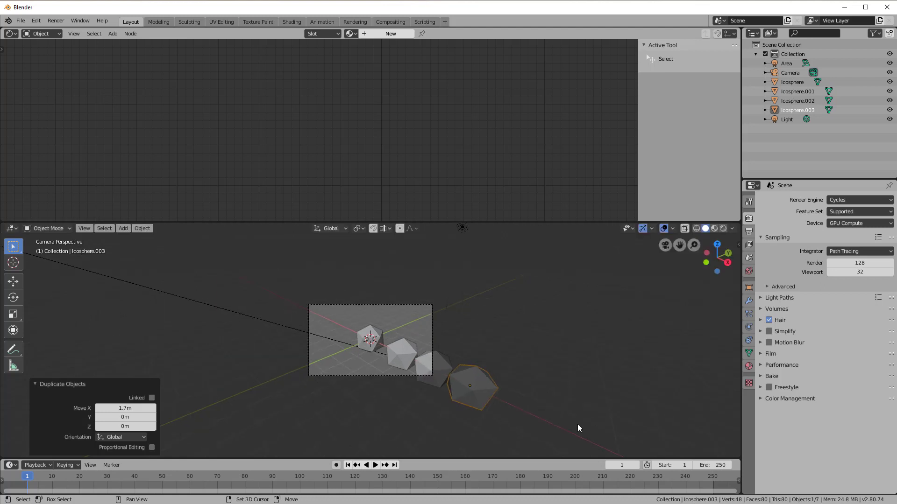
pyautogui.hotkey('shift', 'd')
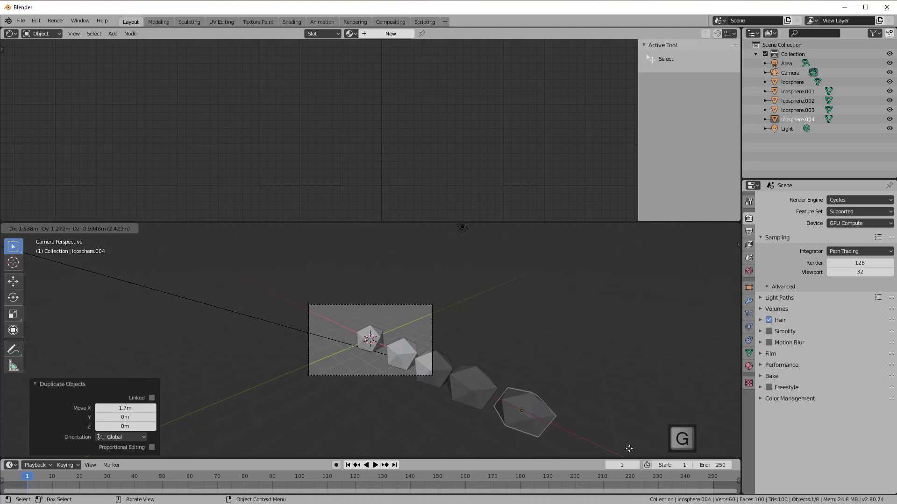
pyautogui.click(629, 448)
# Duplicate the fifth icosphere and place the copy above the row, offset about -0.85 m in X, 1.37 m in Y and 3.14 m in Z.
pyautogui.scroll(-1, 579, 438)
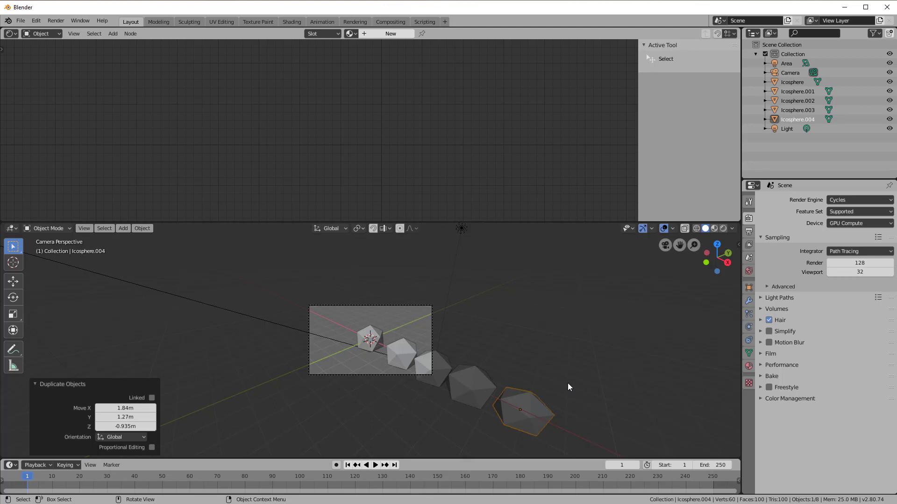
pyautogui.hotkey('shift', 'd')
pyautogui.click(577, 301)
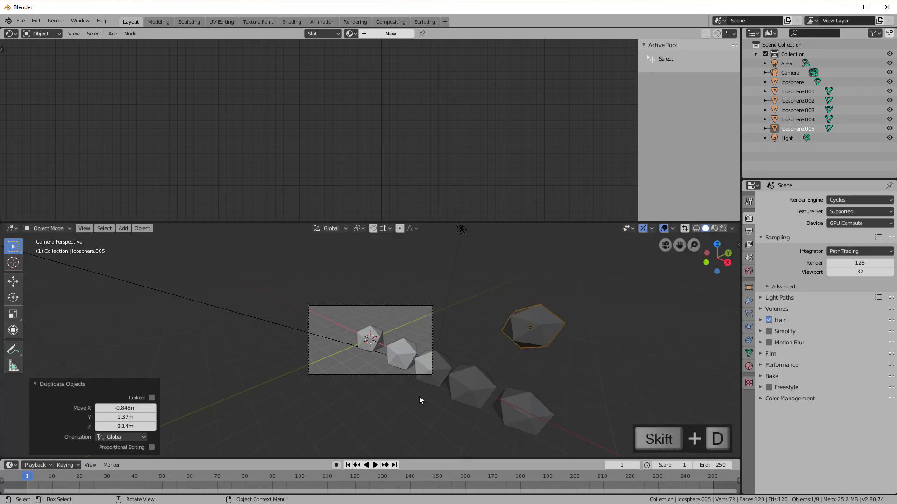
pyautogui.press('g')
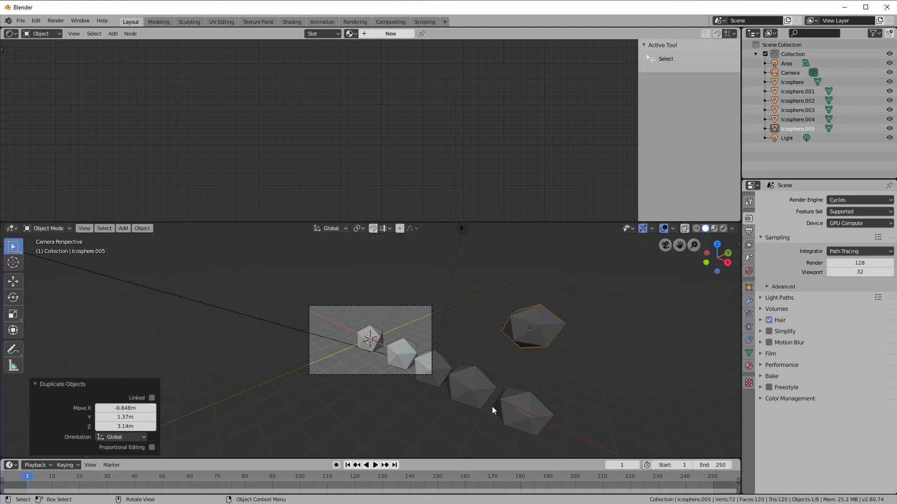
# Subdivide the whole mesh of the original icosphere at the origin with one cut and a fractal value of about 1.94.
pyautogui.scroll(2, 492, 406)
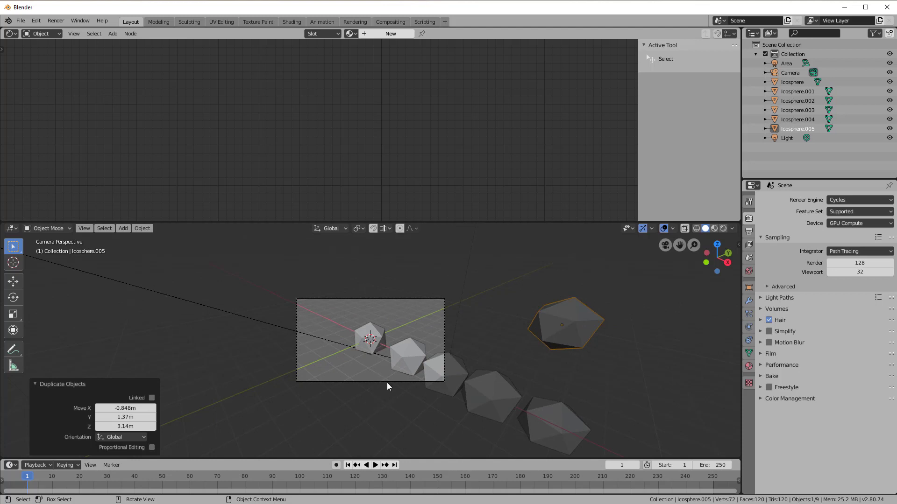
pyautogui.scroll(2, 387, 386)
pyautogui.scroll(-2, 561, 416)
pyautogui.scroll(1, 371, 371)
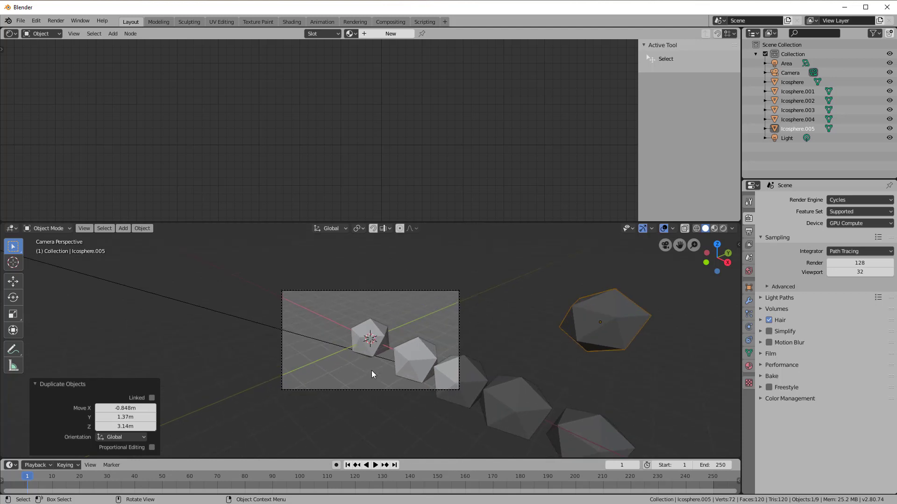
pyautogui.click(358, 346)
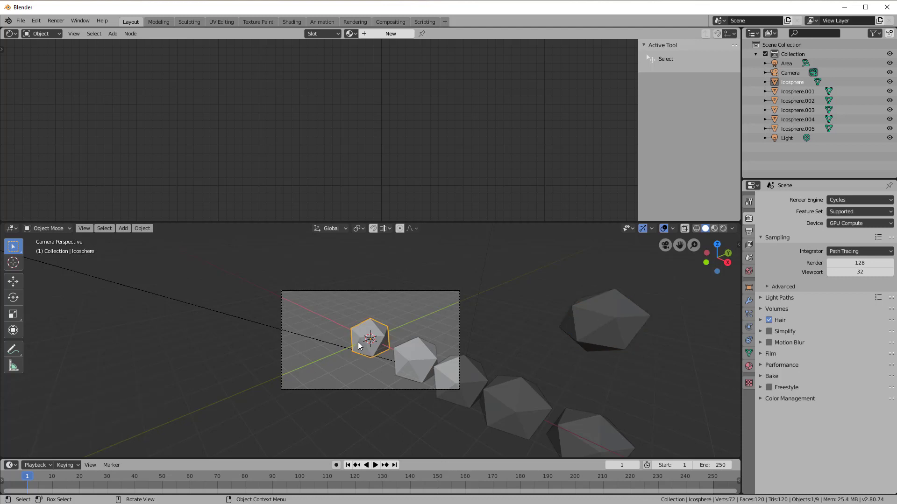
pyautogui.press('Tab')
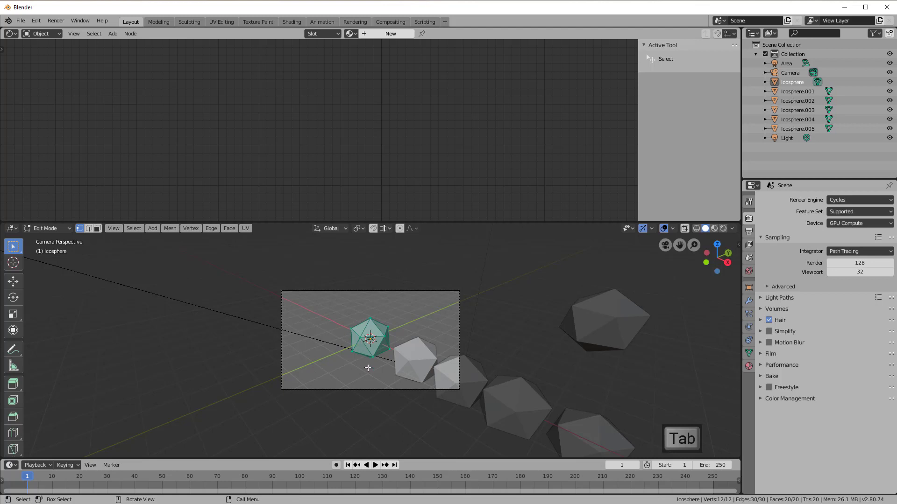
pyautogui.rightClick(152, 298)
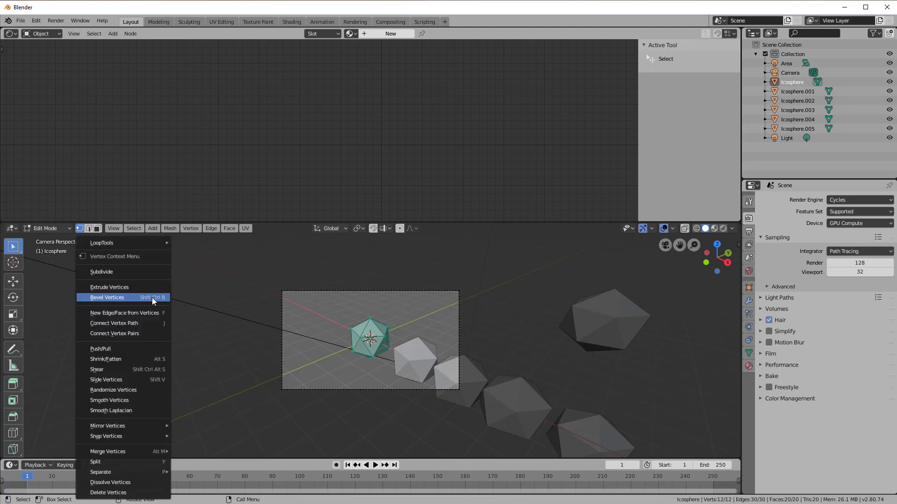
pyautogui.click(104, 271)
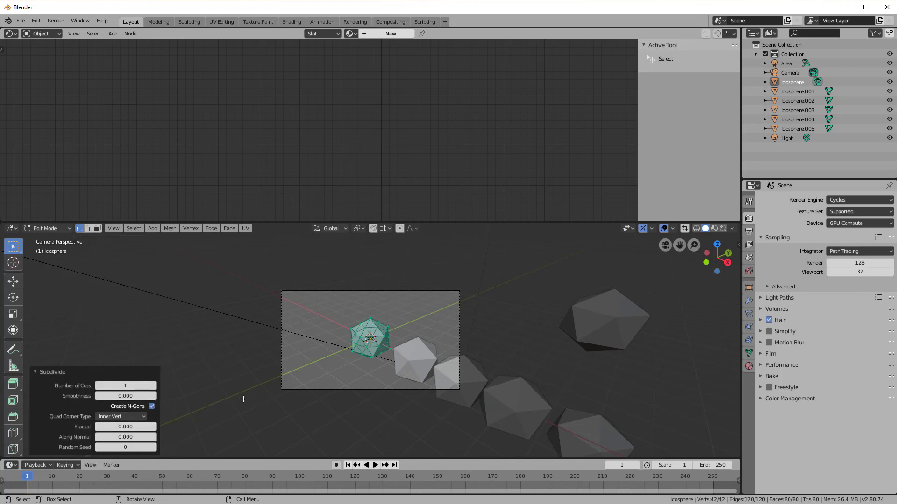
pyautogui.scroll(6, 244, 399)
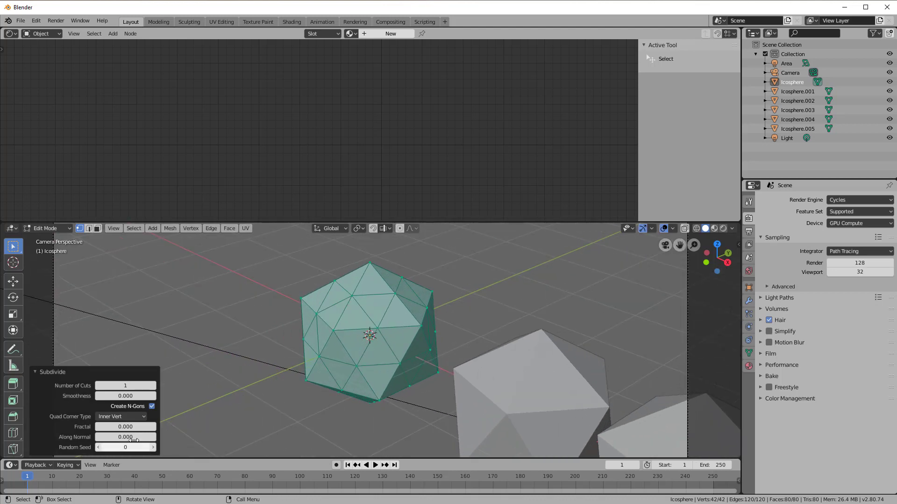
pyautogui.moveTo(114, 427); pyautogui.dragTo(166, 427)
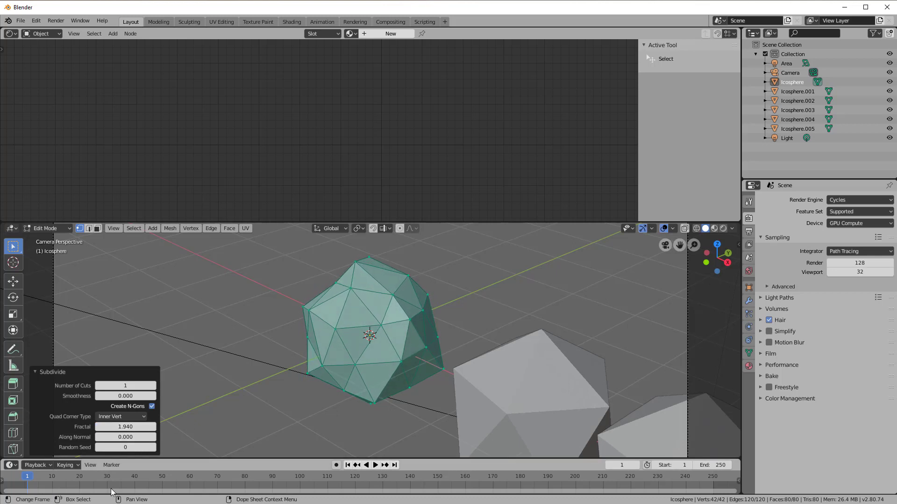
# Try random seed 2 for the subdivision and return the seed to 0.
pyautogui.click(153, 448)
pyautogui.click(153, 448)
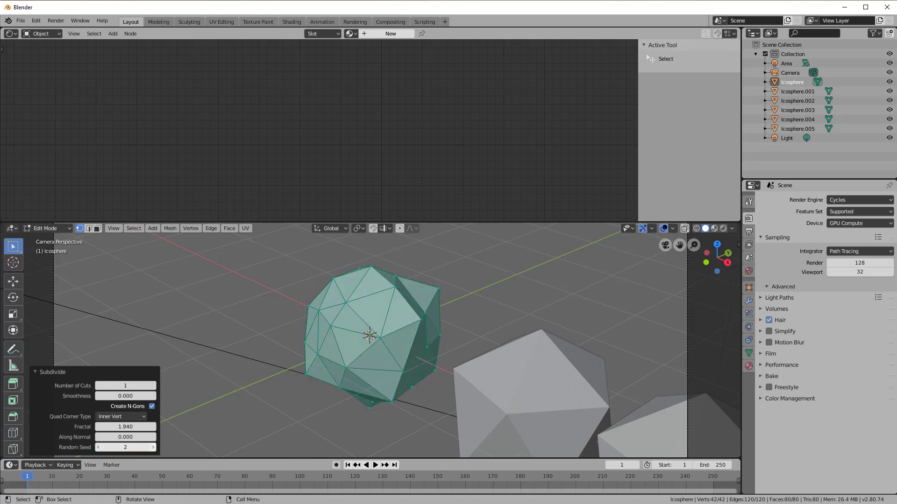
pyautogui.click(98, 448)
pyautogui.click(99, 448)
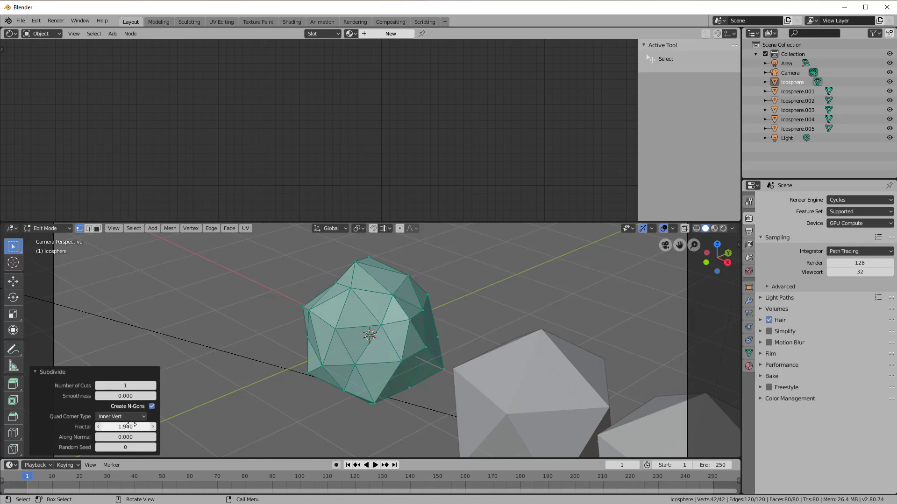
# Raise the original icosphere's subdivision fractal to 2.15 and flatten its mesh along global Z to about 0.591.
pyautogui.moveTo(126, 427); pyautogui.dragTo(145, 427)
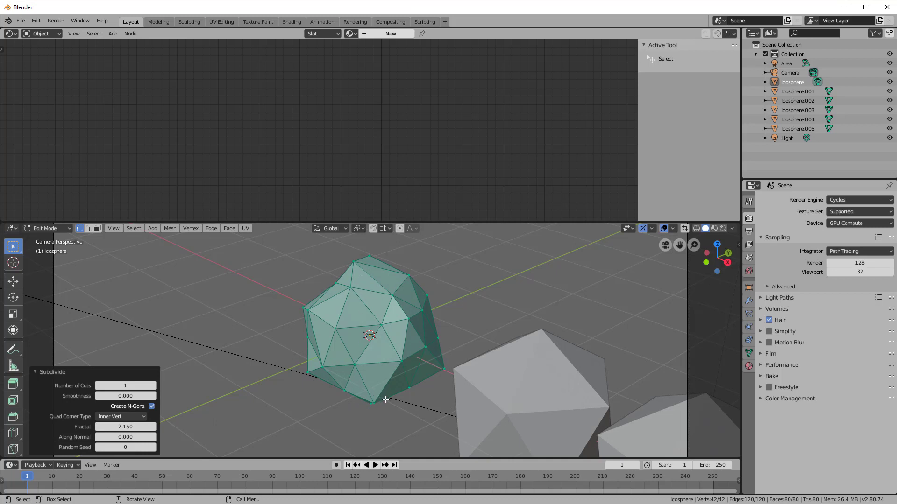
pyautogui.press('s')
pyautogui.press('z')
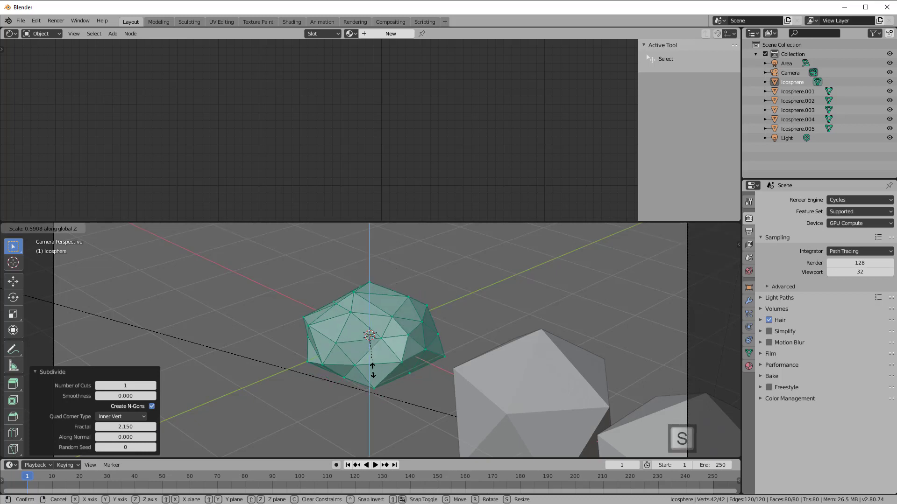
pyautogui.click(381, 386)
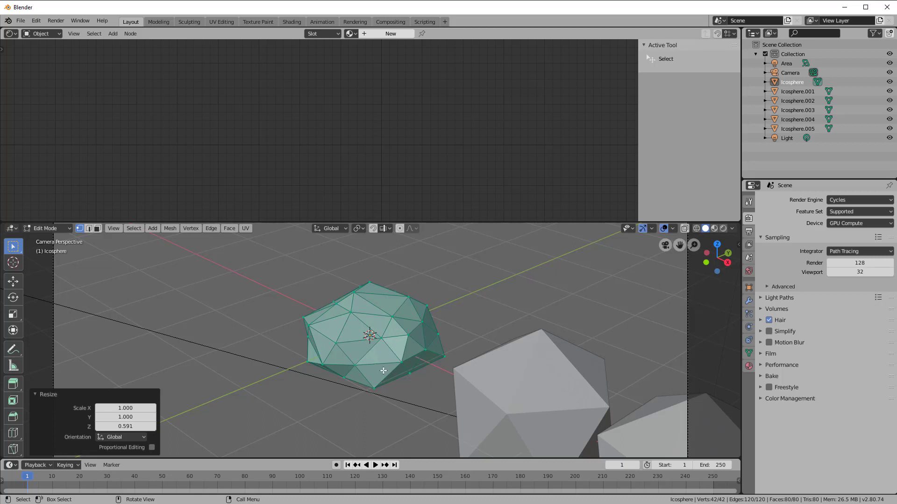
pyautogui.press('Tab')
# Subdivide the second icosphere's whole mesh with one cut, random seed 1 and a fractal value of about 3.18.
pyautogui.scroll(-2, 388, 375)
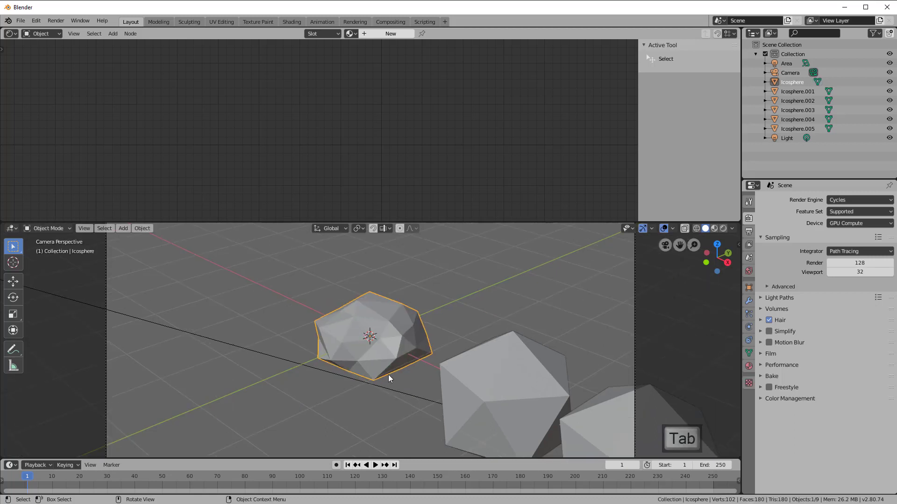
pyautogui.click(488, 388)
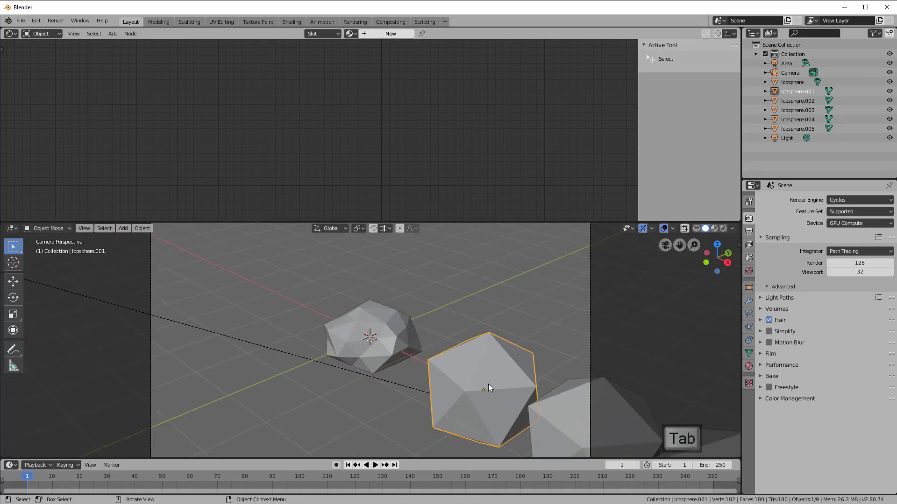
pyautogui.press('Tab')
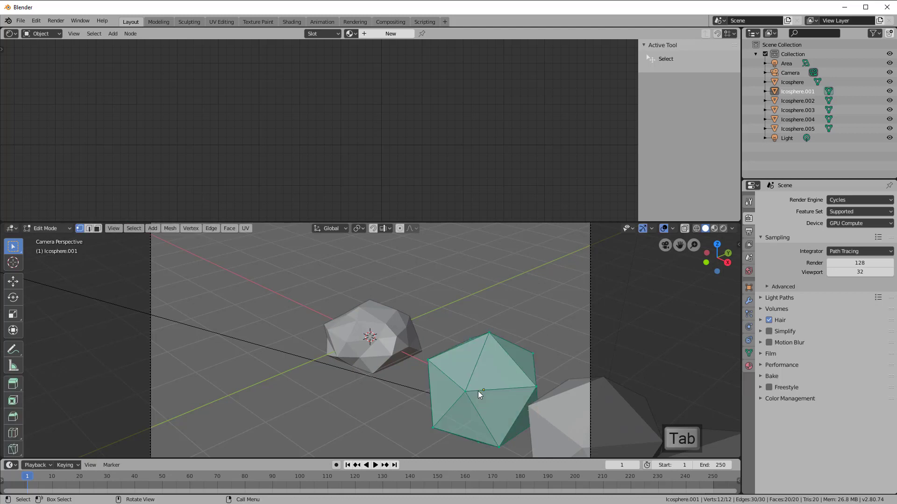
pyautogui.rightClick(209, 350)
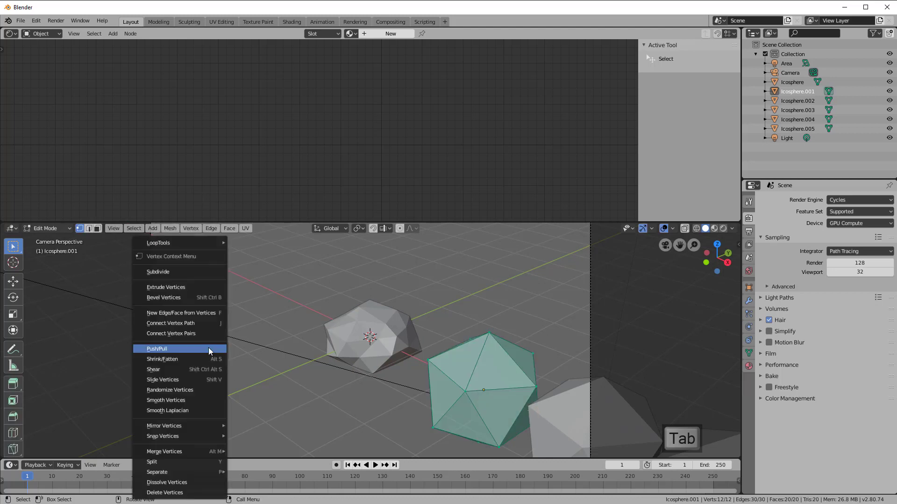
pyautogui.click(159, 273)
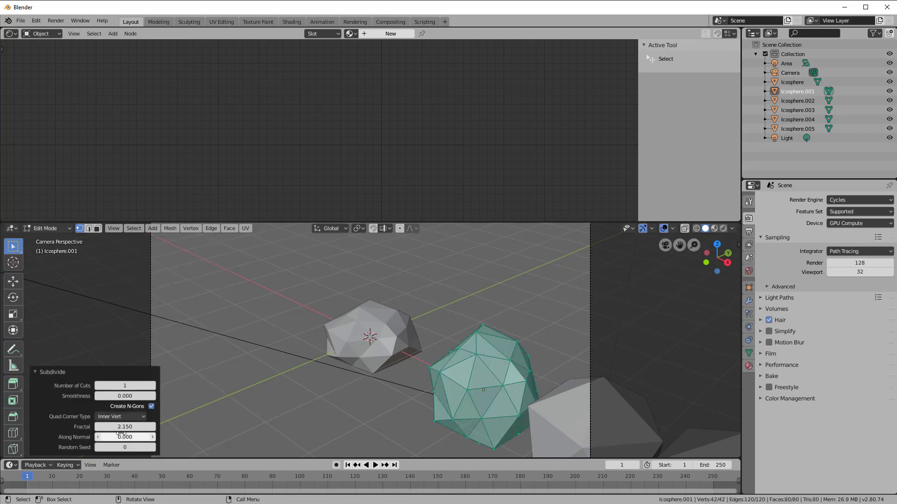
pyautogui.click(156, 448)
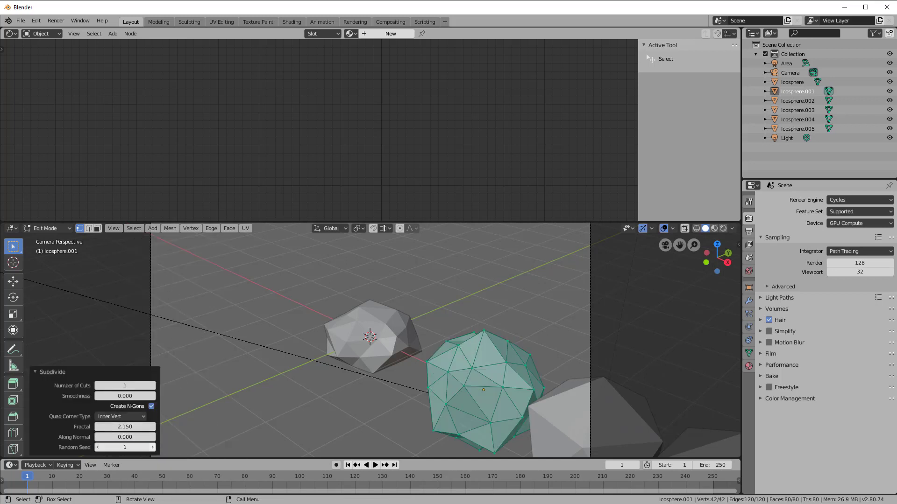
pyautogui.moveTo(126, 427); pyautogui.dragTo(170, 427)
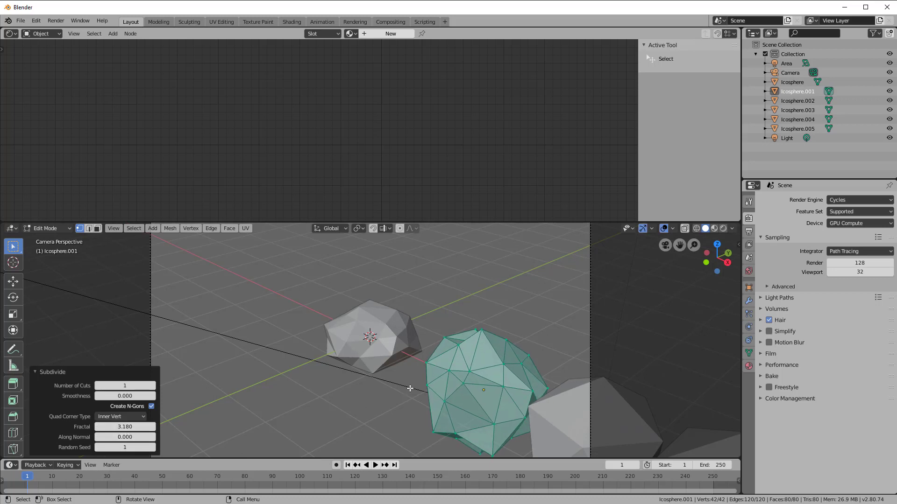
# Flatten the second rock's mesh along global Z to about 0.764 and return to Object Mode.
pyautogui.press('s')
pyautogui.press('z')
pyautogui.click(437, 409)
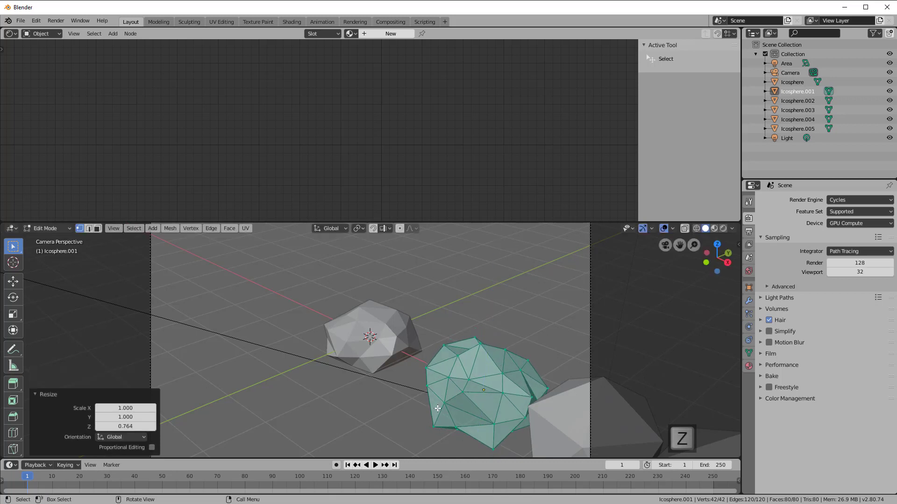
pyautogui.scroll(-1, 438, 409)
pyautogui.press('Tab')
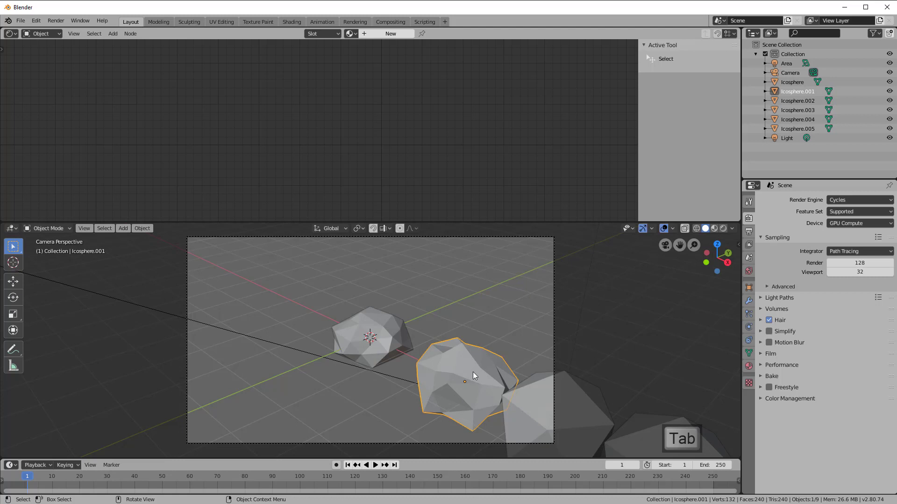
# Subdivide the third icosphere's whole mesh with one cut, fractal 3.18 and random seed 2.
pyautogui.scroll(-2, 537, 411)
pyautogui.click(519, 395)
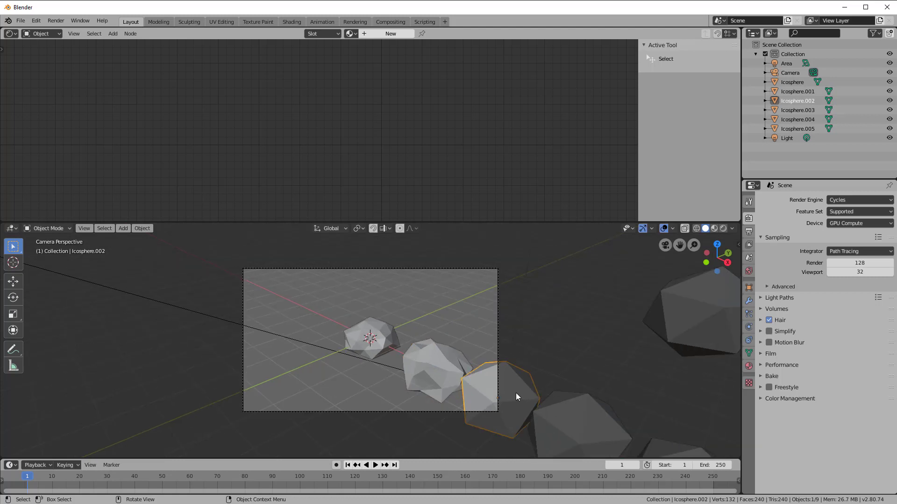
pyautogui.press('Tab')
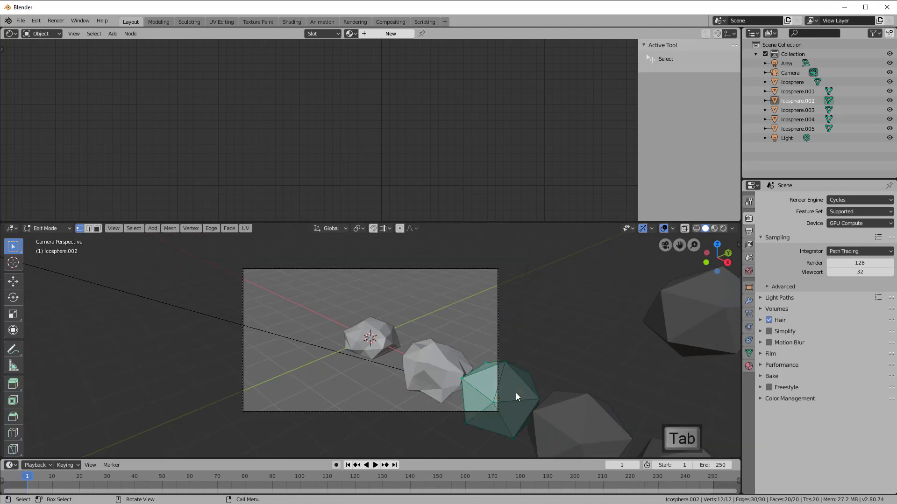
pyautogui.rightClick(171, 350)
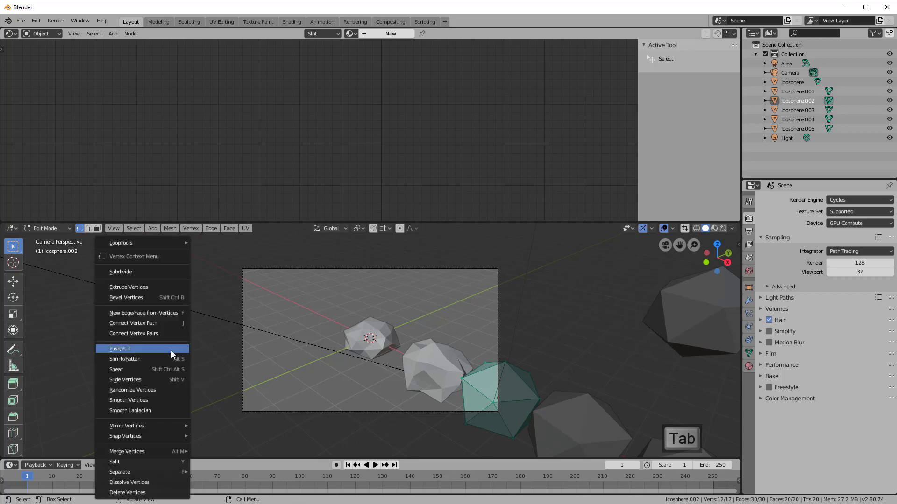
pyautogui.click(146, 274)
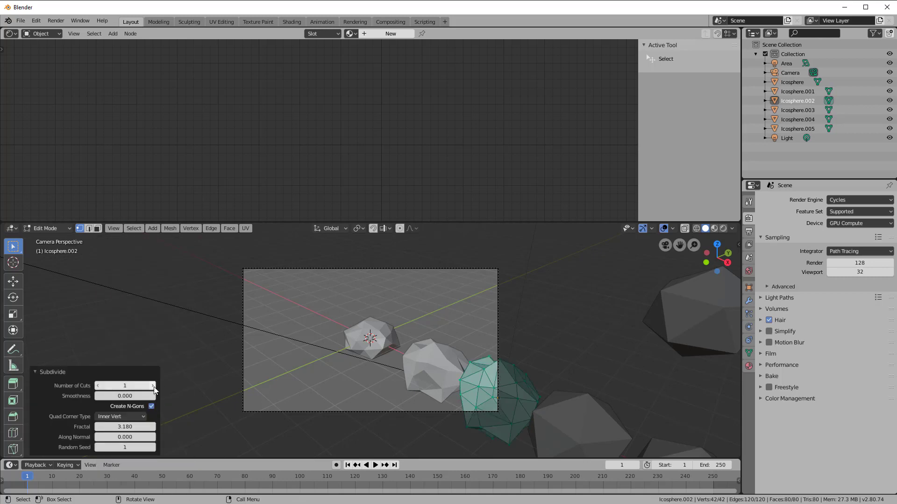
pyautogui.click(153, 447)
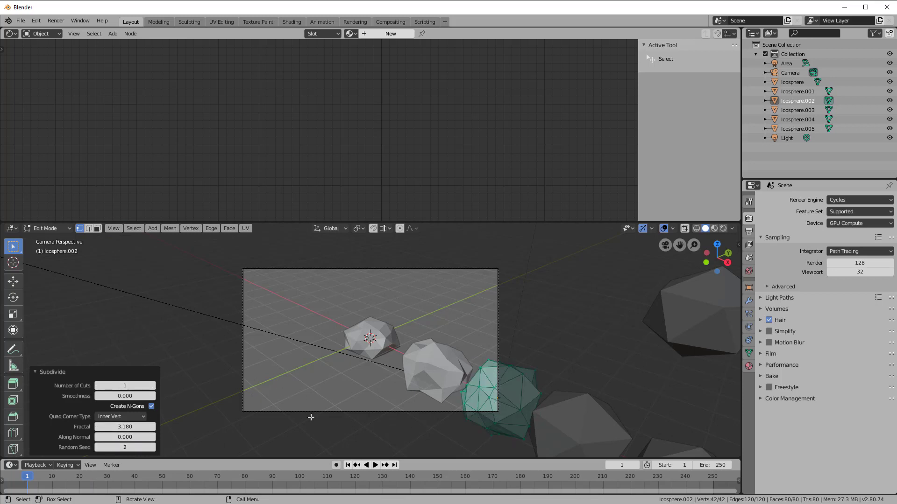
# Flatten the third rock's mesh along global Z to about 0.787 and return to Object Mode.
pyautogui.press('s')
pyautogui.press('z')
pyautogui.click(487, 433)
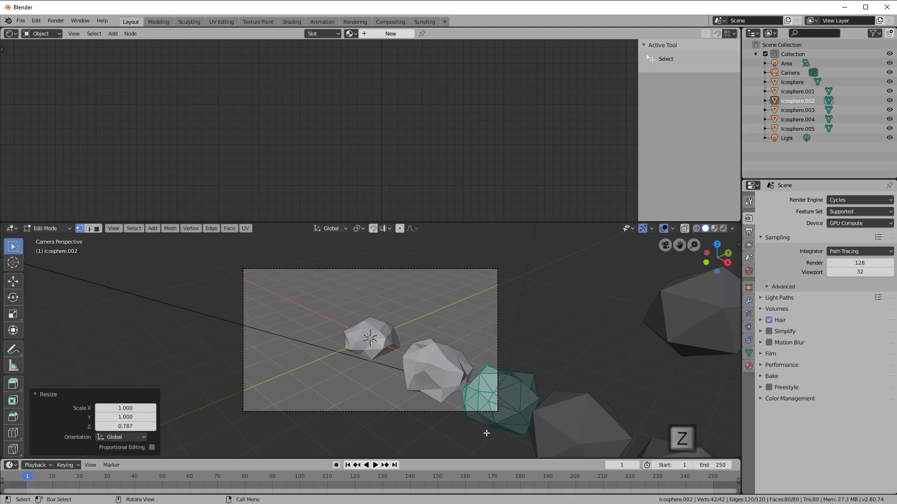
pyautogui.scroll(-3, 563, 422)
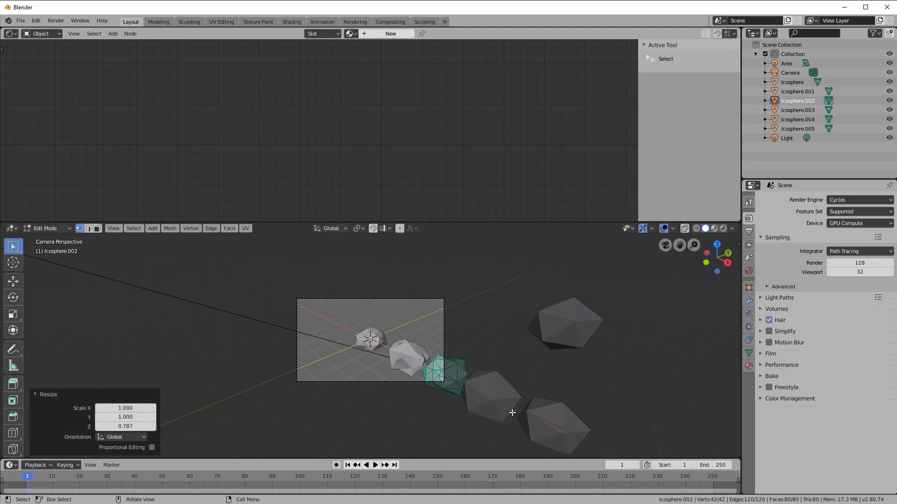
pyautogui.press('Tab')
# Subdivide the fourth icosphere's whole mesh with one cut, fractal 3.18 and random seed 3.
pyautogui.click(495, 410)
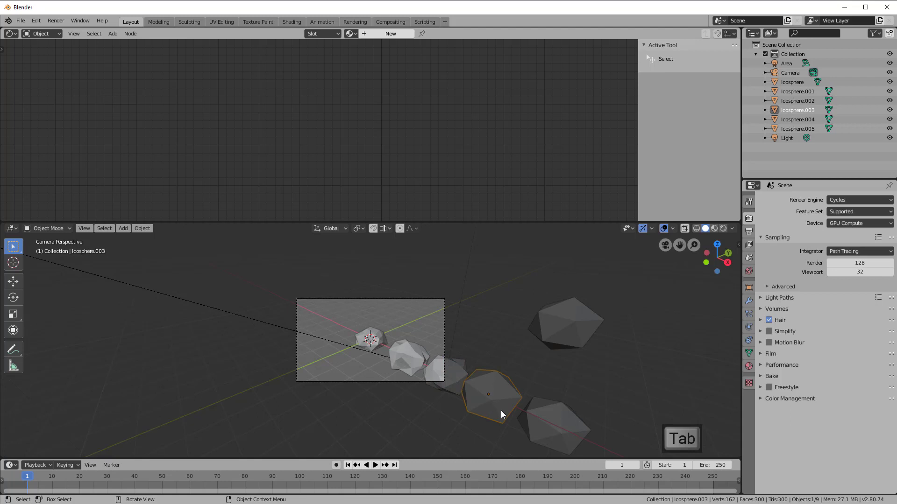
pyautogui.press('Tab')
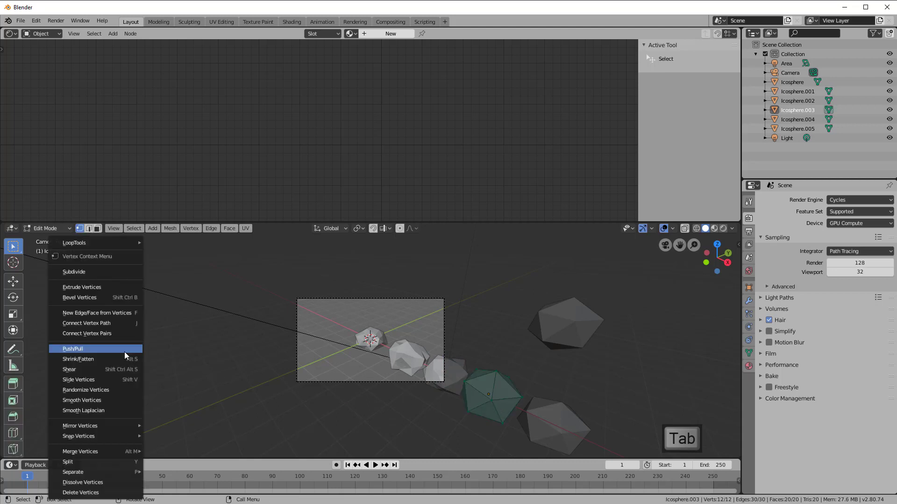
pyautogui.click(103, 271)
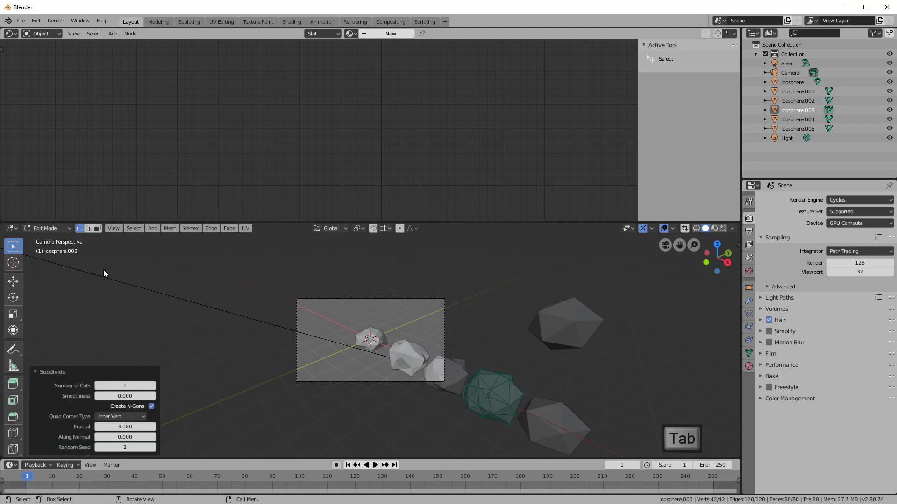
pyautogui.click(154, 450)
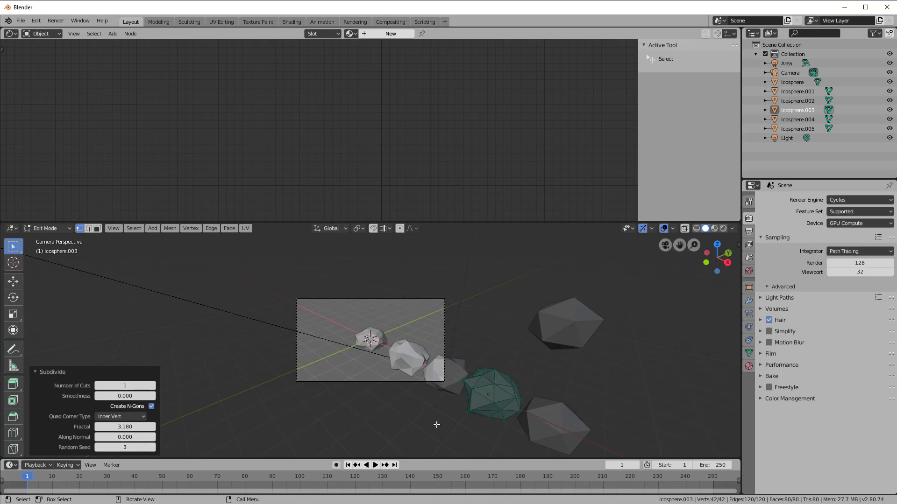
# Scale the fourth rock's mesh along global Z to about 0.93 and return to Object Mode.
pyautogui.press('s')
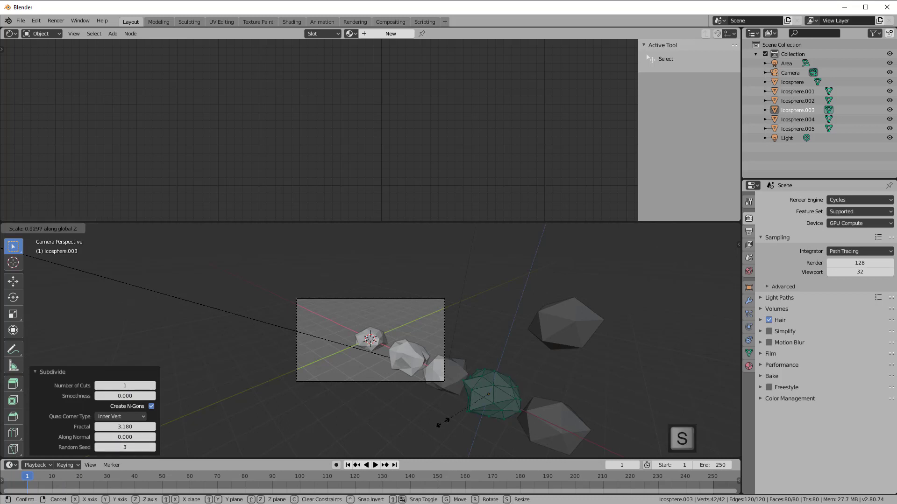
pyautogui.press('z')
pyautogui.click(441, 424)
pyautogui.press('Tab')
# Subdivide the fifth icosphere at the row's end with one cut, fractal 3.18 and random seed 4.
pyautogui.click(541, 421)
pyautogui.scroll(-2, 541, 421)
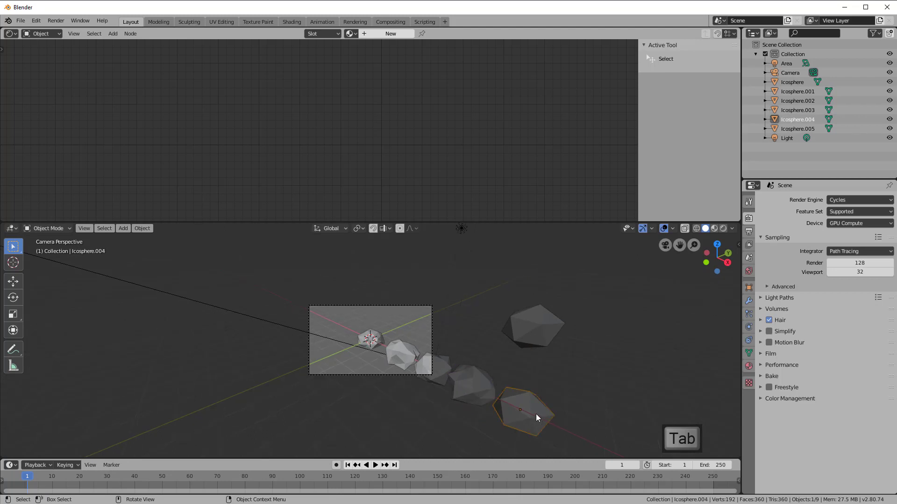
pyautogui.press('Tab')
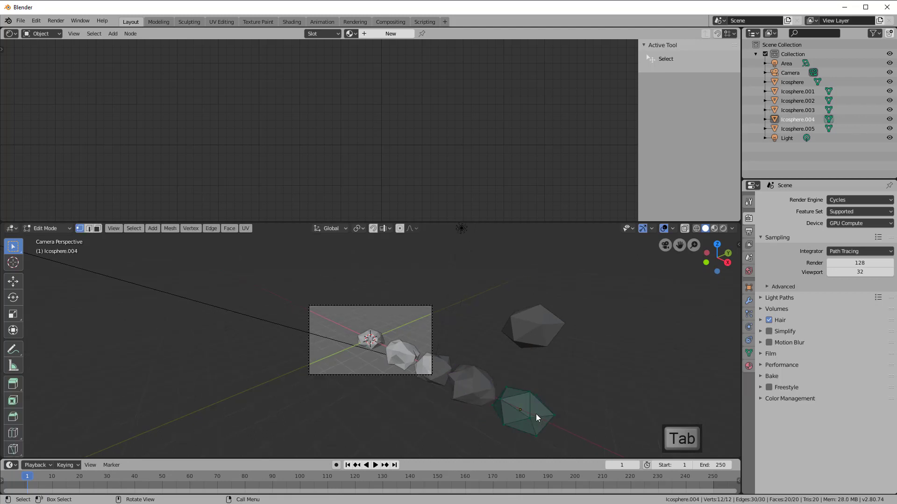
pyautogui.rightClick(189, 298)
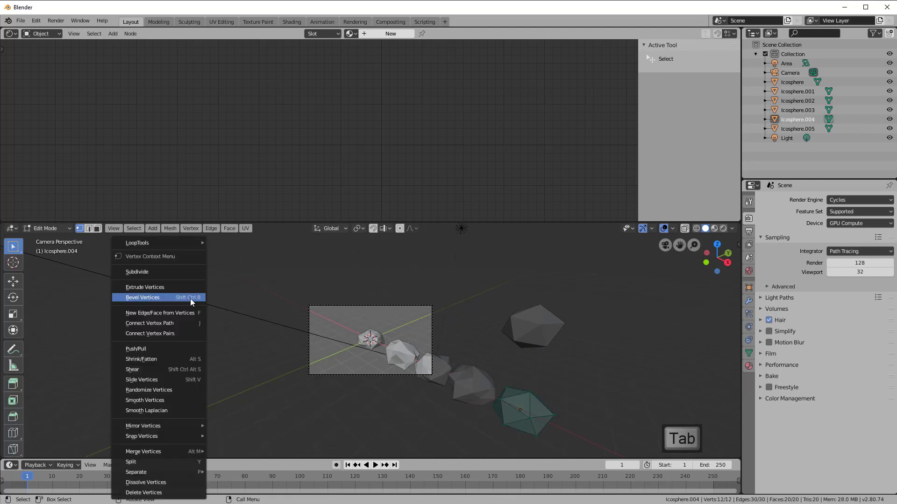
pyautogui.click(162, 274)
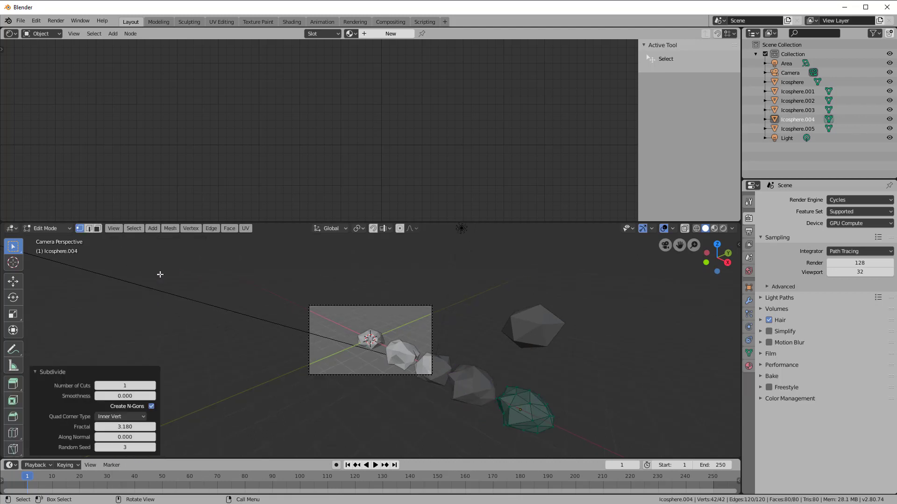
pyautogui.click(152, 448)
pyautogui.press('Tab')
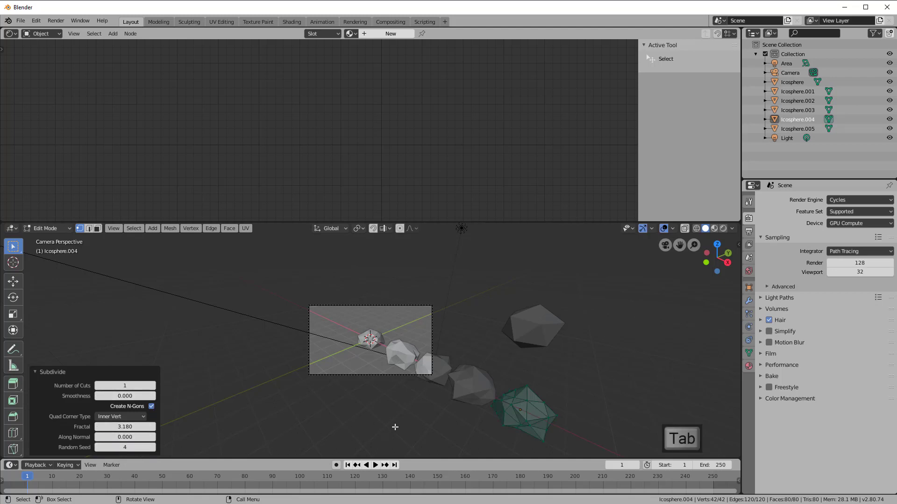
# Subdivide the sixth icosphere above the row with one cut, fractal 3.18 and random seed 5.
pyautogui.click(537, 332)
pyautogui.press('Tab')
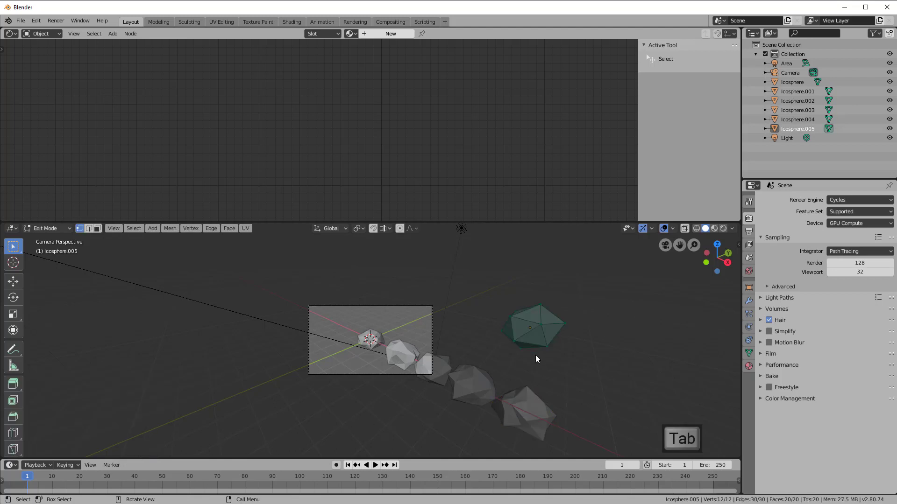
pyautogui.rightClick(154, 320)
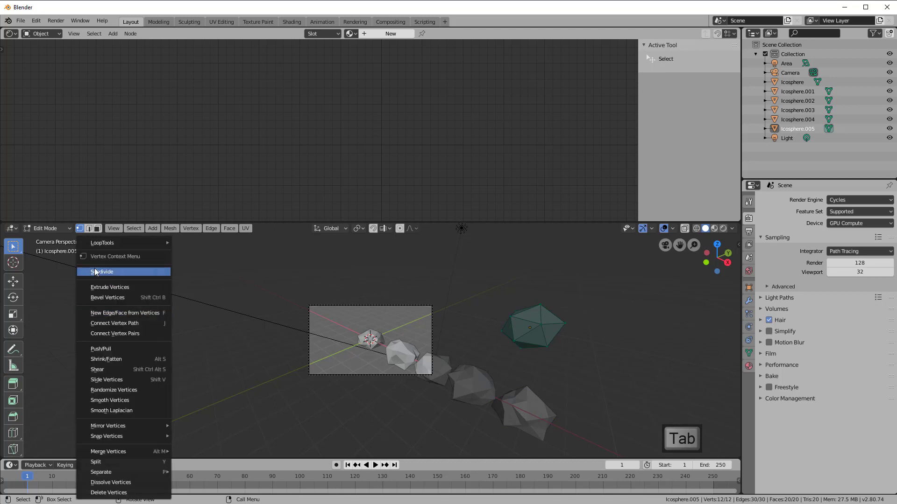
pyautogui.click(96, 272)
pyautogui.click(154, 448)
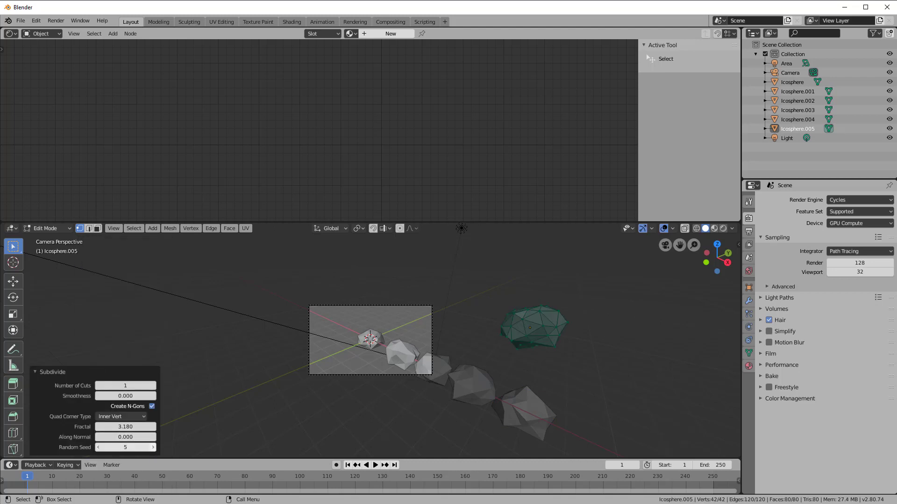
pyautogui.press('Tab')
# Select all six rocks in Object Mode and move them about 12 m along global X, out of the camera's view.
pyautogui.moveTo(513, 368); pyautogui.dragTo(383, 349, button='middle')
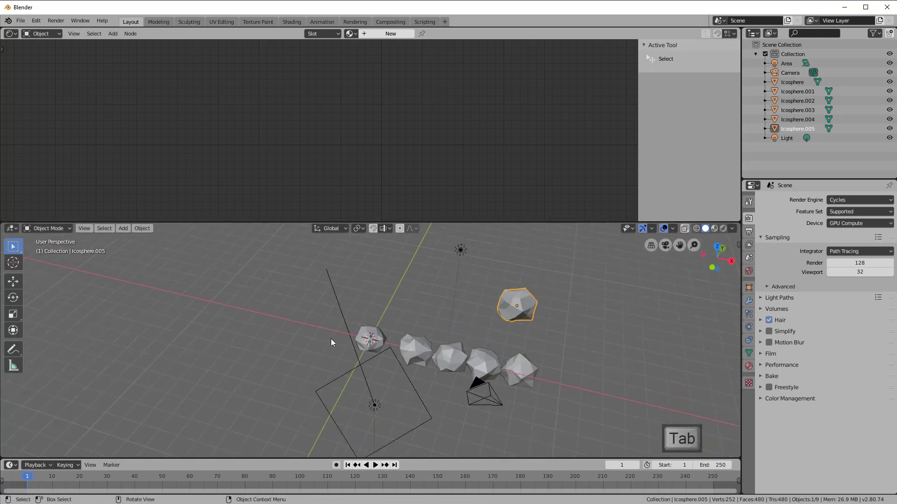
pyautogui.click(366, 335)
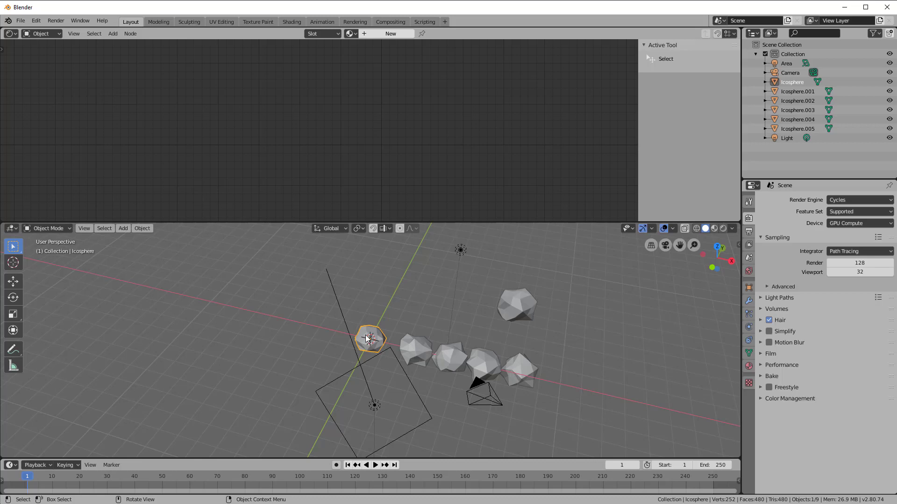
pyautogui.keyDown('shift'); pyautogui.click(399, 344); pyautogui.keyUp('shift')
pyautogui.keyDown('shift'); pyautogui.click(448, 359); pyautogui.keyUp('shift')
pyautogui.keyDown('shift'); pyautogui.click(480, 366); pyautogui.keyUp('shift')
pyautogui.keyDown('shift'); pyautogui.click(517, 369); pyautogui.keyUp('shift')
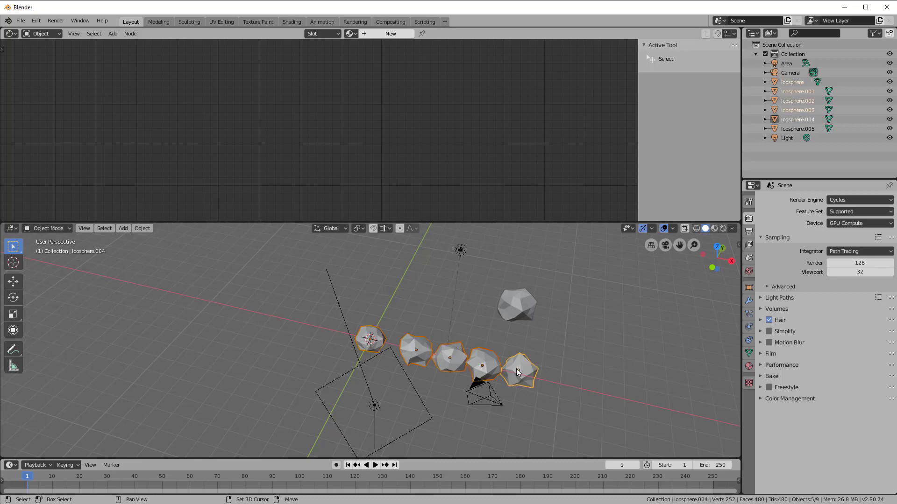
pyautogui.keyDown('shift'); pyautogui.click(513, 317); pyautogui.keyUp('shift')
pyautogui.scroll(-3, 492, 372)
pyautogui.press('g')
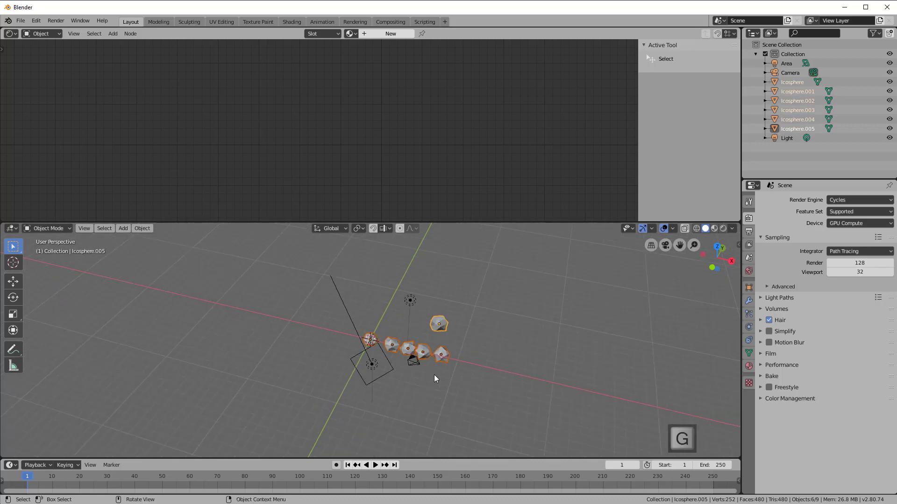
pyautogui.press('z')
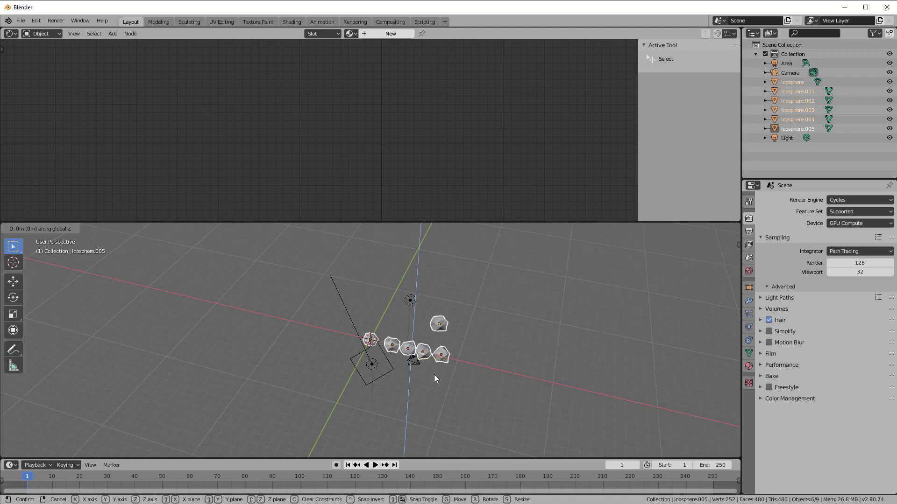
pyautogui.press('x')
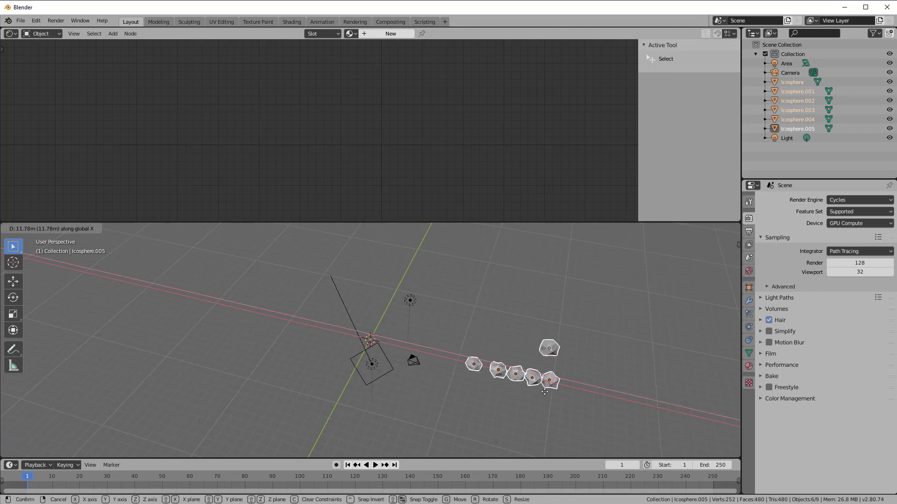
pyautogui.click(545, 392)
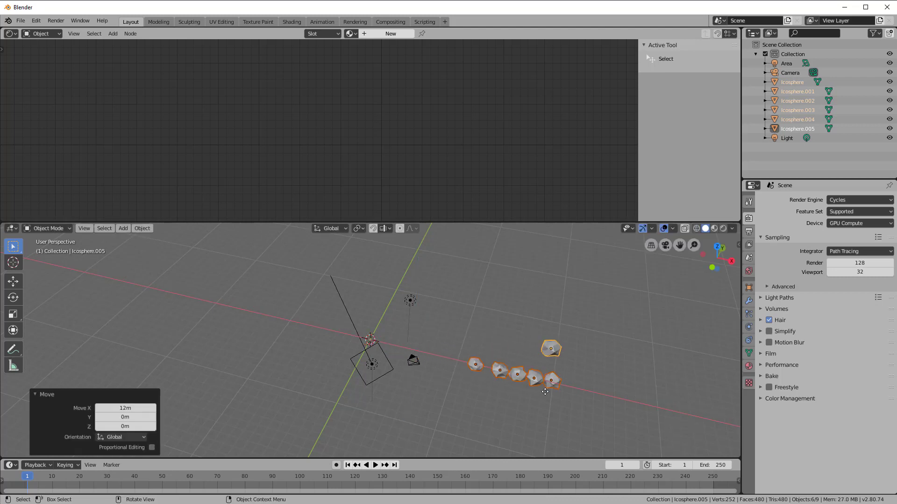
pyautogui.click(665, 246)
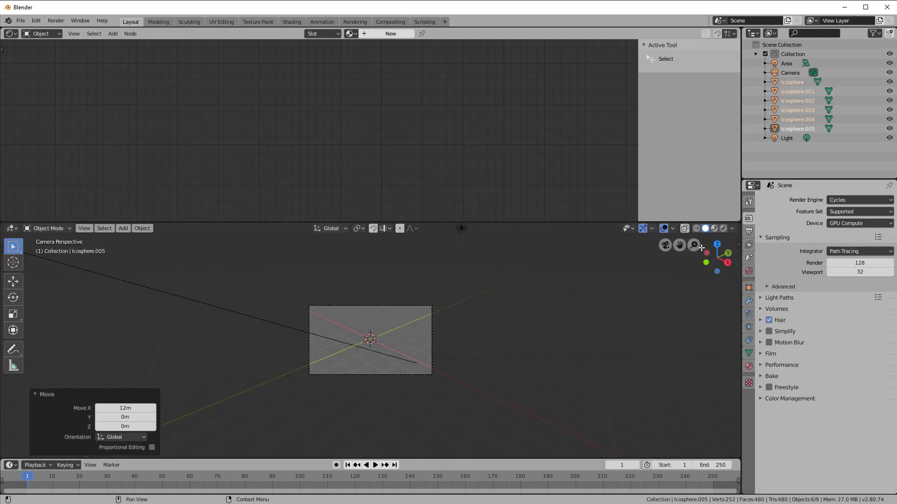
pyautogui.click(666, 246)
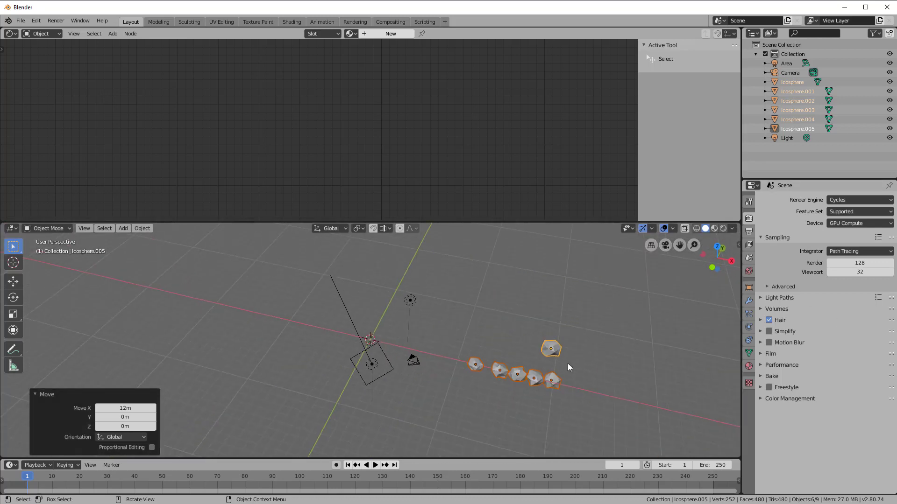
# Add a Subdivision Surface modifier to the separate sixth rock and set its viewport subdivisions to 2.
pyautogui.scroll(5, 567, 364)
pyautogui.keyDown('shift'); pyautogui.moveTo(598, 366); pyautogui.dragTo(458, 348, button='middle'); pyautogui.keyUp('shift')
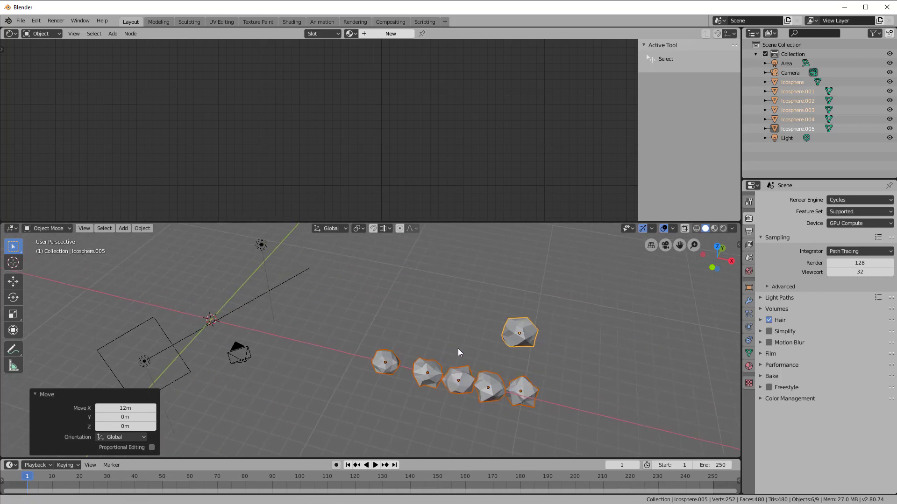
pyautogui.scroll(2, 458, 350)
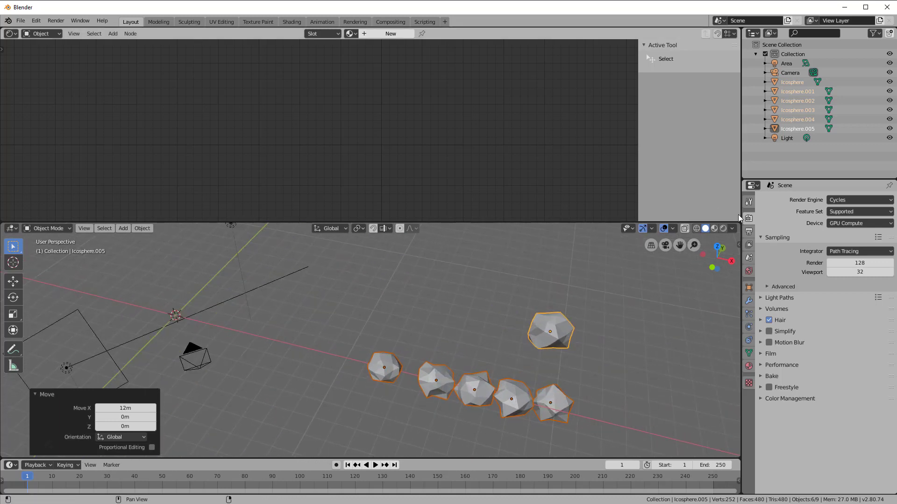
pyautogui.click(563, 333)
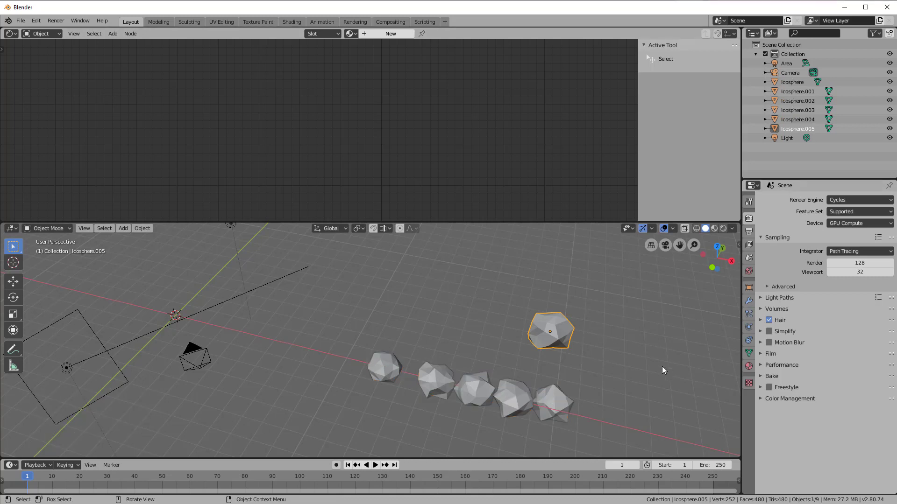
pyautogui.click(749, 302)
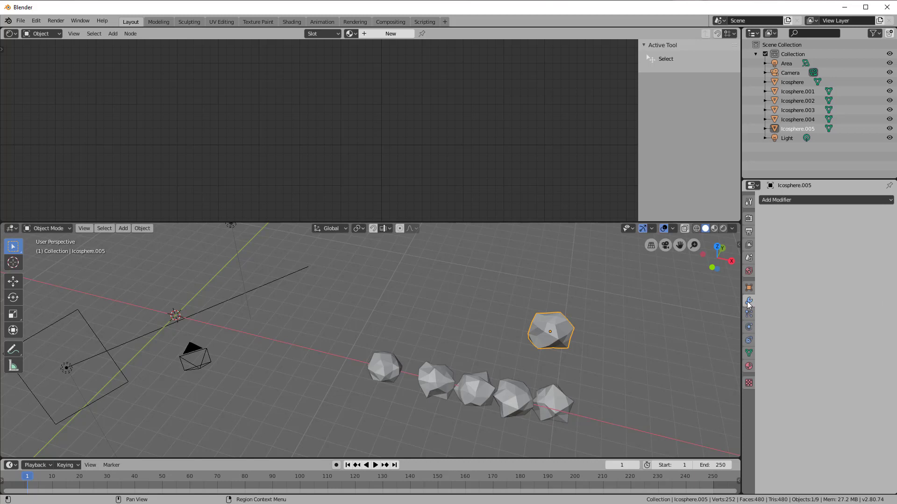
pyautogui.click(777, 203)
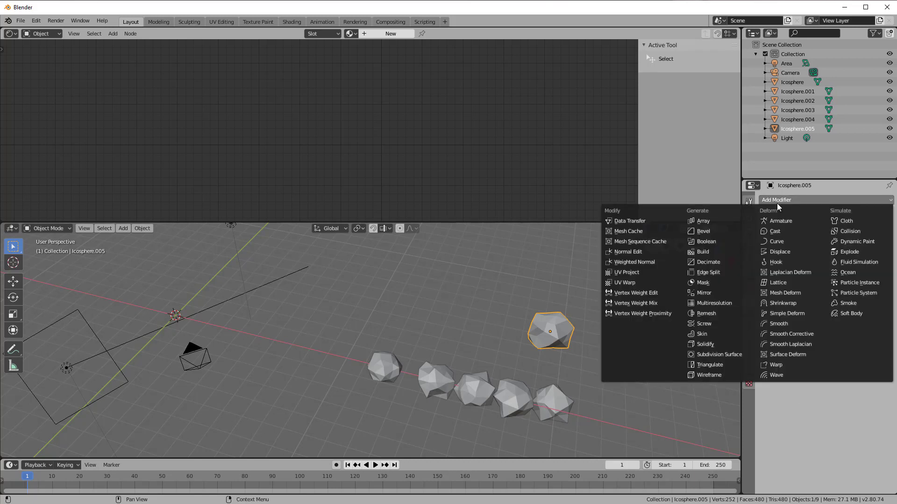
pyautogui.click(730, 353)
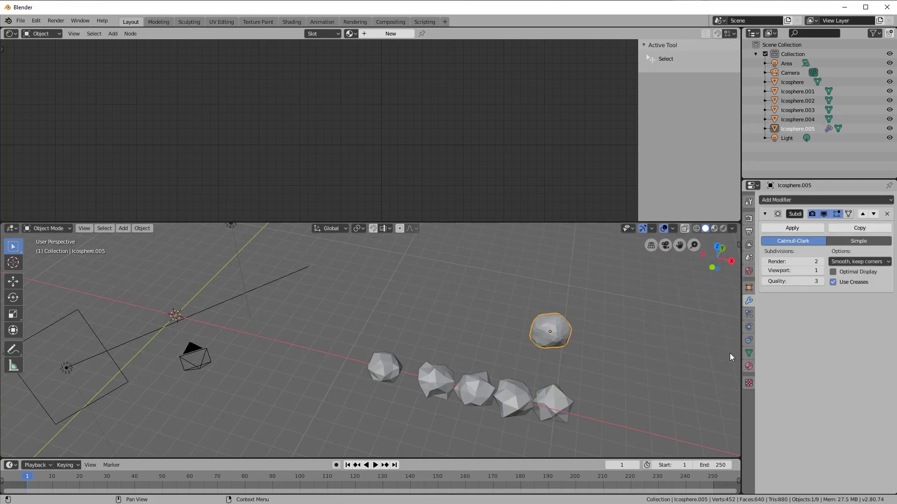
pyautogui.click(820, 270)
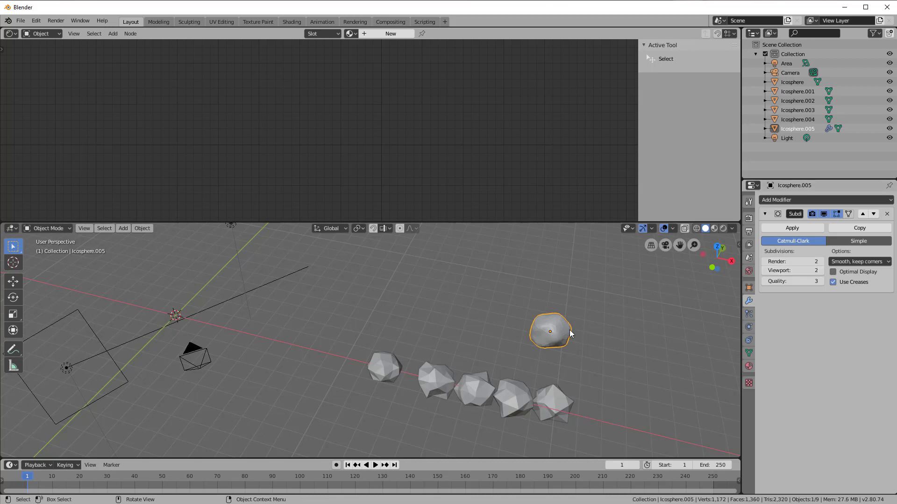
# Apply smooth shading to the sixth rock.
pyautogui.scroll(1, 586, 365)
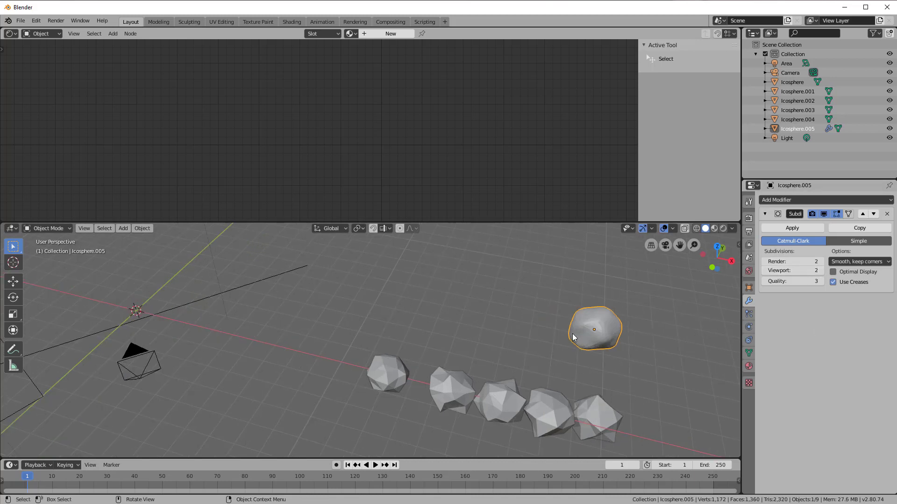
pyautogui.click(137, 228)
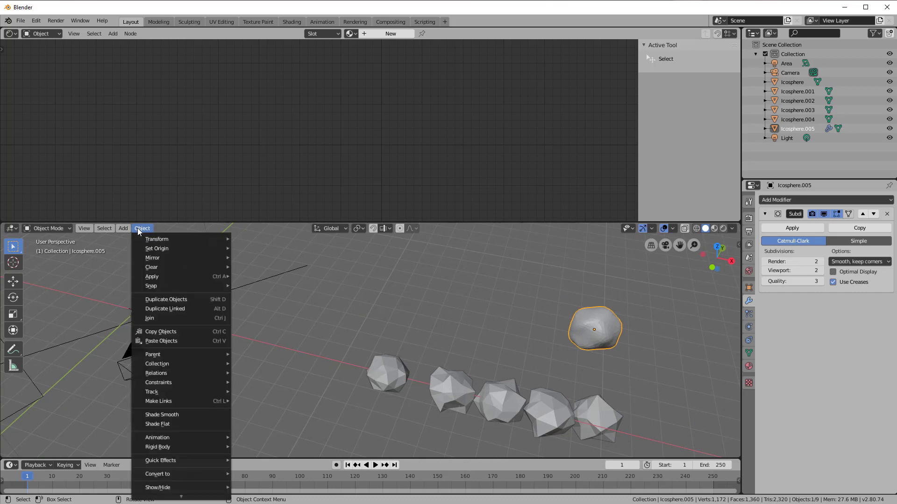
pyautogui.click(162, 417)
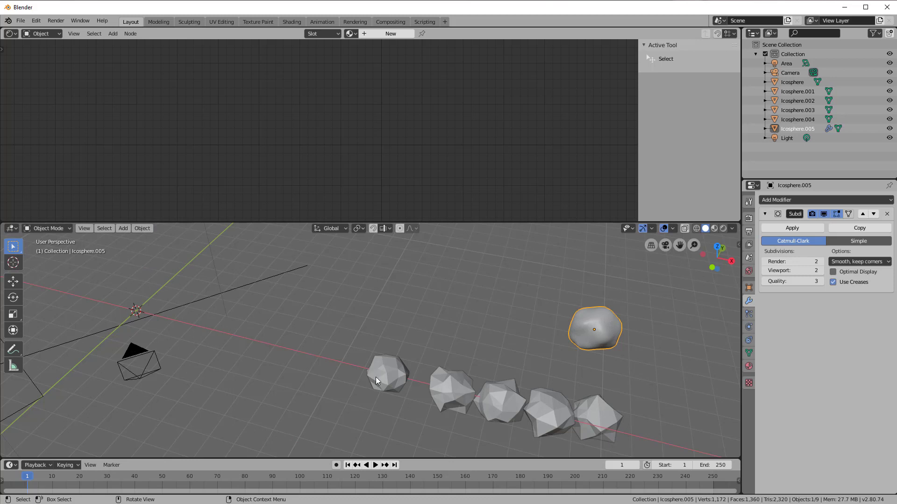
# Link the sixth rock's modifiers to the five rocks in the row, keeping the sixth as the active object.
pyautogui.moveTo(456, 385); pyautogui.dragTo(447, 401, button='middle')
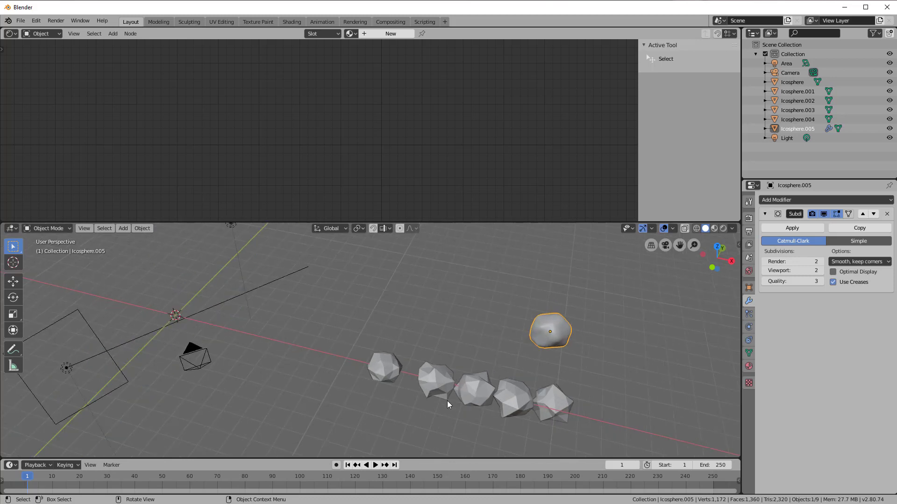
pyautogui.click(378, 369)
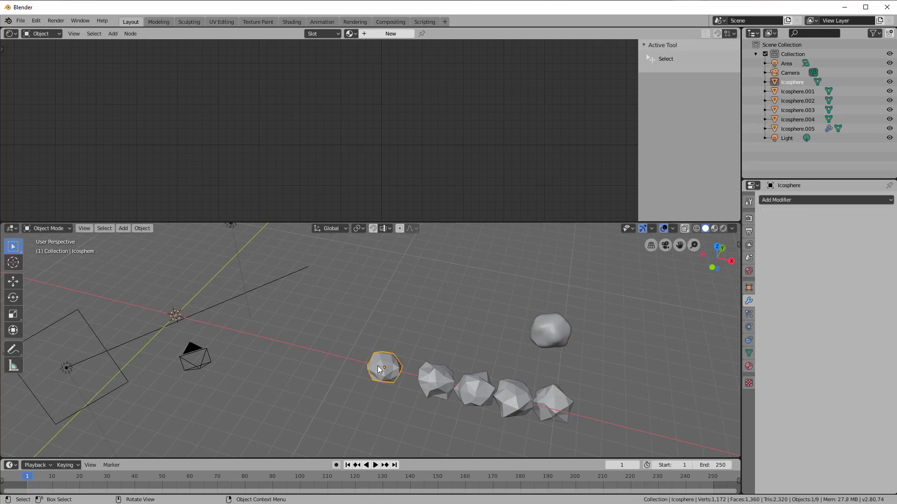
pyautogui.keyDown('shift'); pyautogui.click(424, 379); pyautogui.keyUp('shift')
pyautogui.keyDown('shift'); pyautogui.click(473, 384); pyautogui.keyUp('shift')
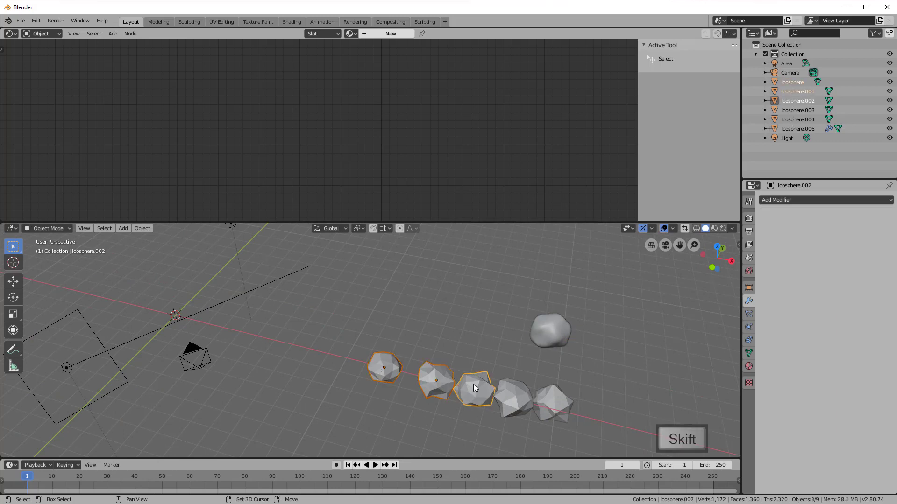
pyautogui.keyDown('shift'); pyautogui.click(513, 391); pyautogui.keyUp('shift')
pyautogui.keyDown('shift'); pyautogui.click(552, 399); pyautogui.keyUp('shift')
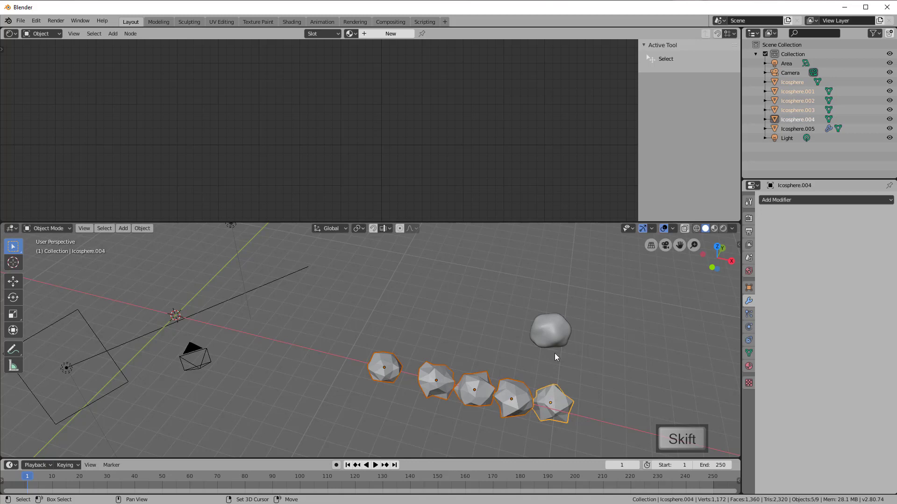
pyautogui.keyDown('shift'); pyautogui.click(559, 336); pyautogui.keyUp('shift')
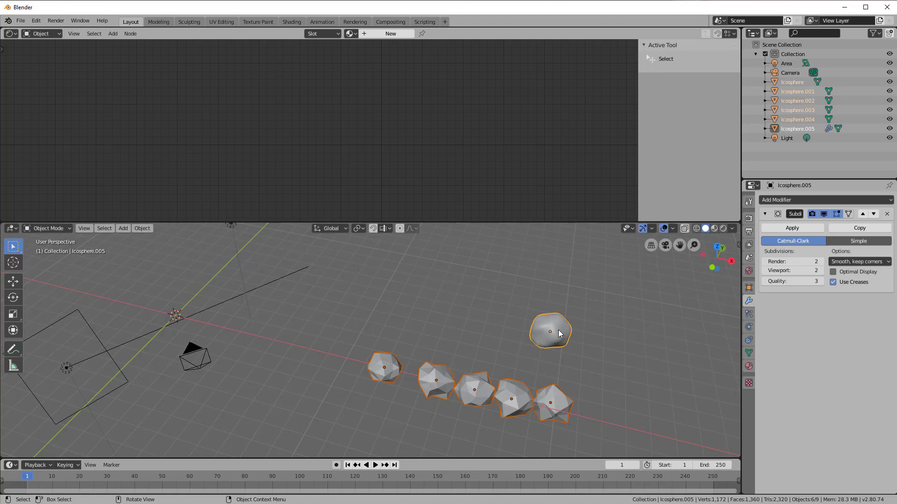
pyautogui.hotkey('ctrl', 'l')
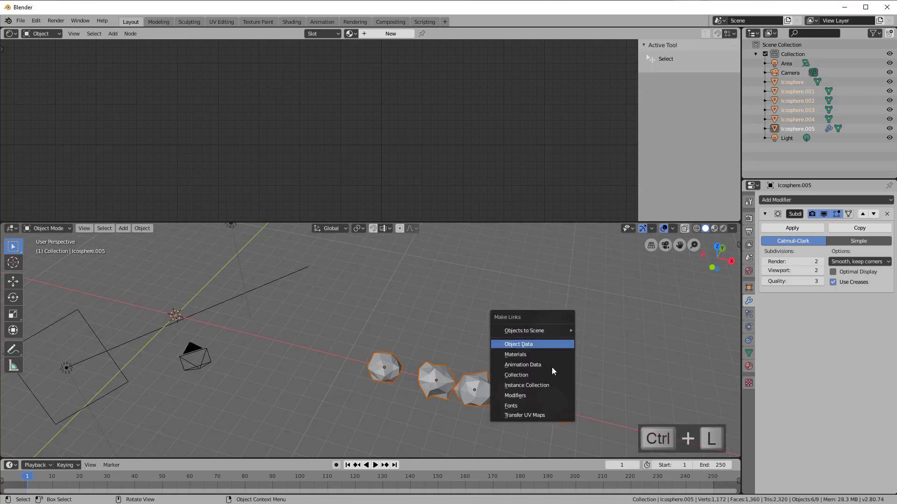
pyautogui.click(533, 396)
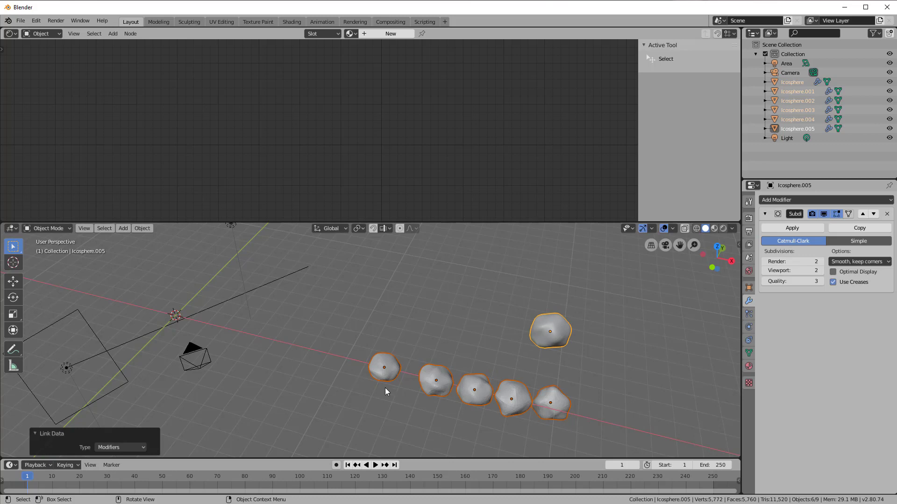
# Apply smooth shading to all six selected rocks.
pyautogui.scroll(3, 584, 434)
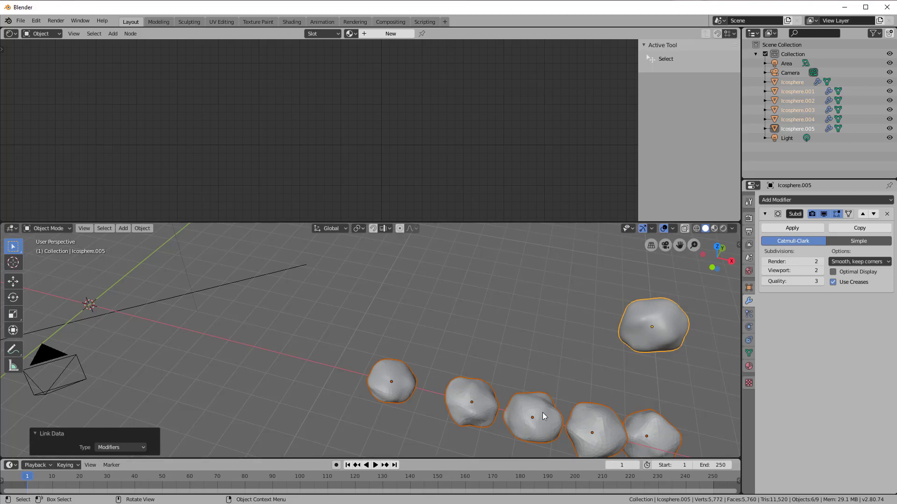
pyautogui.click(142, 229)
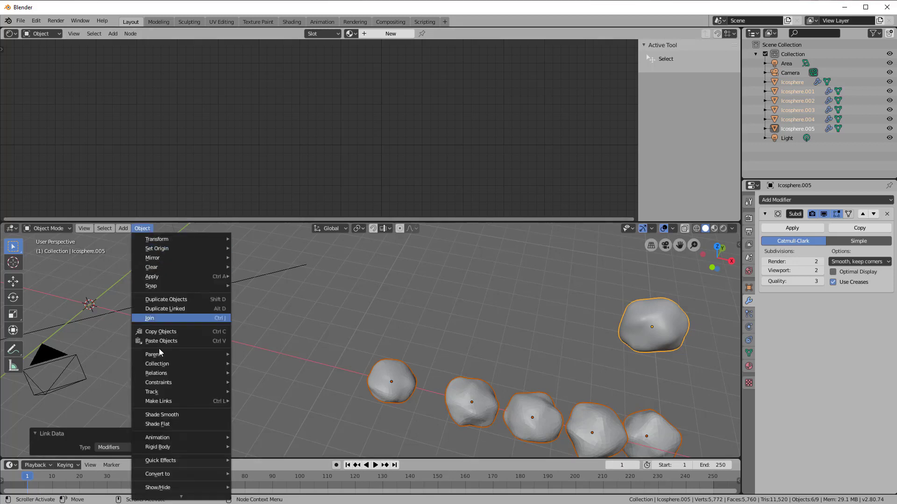
pyautogui.moveTo(167, 386)
pyautogui.click(160, 415)
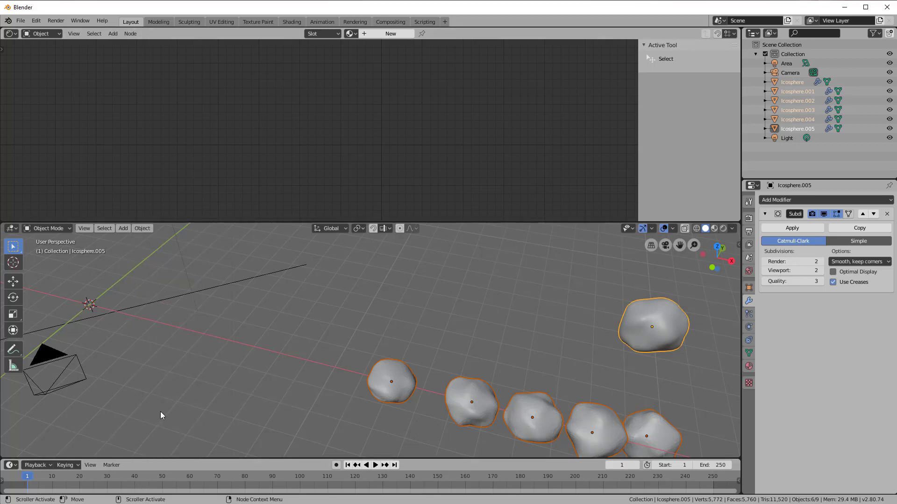
pyautogui.scroll(-2, 313, 335)
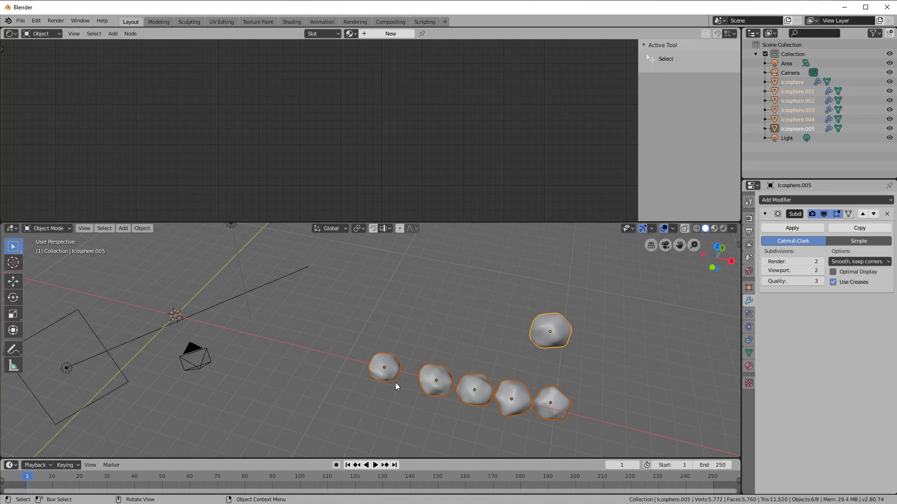
# Create a new collection directly under the Scene Collection and name it Stones.
pyautogui.click(777, 45)
pyautogui.rightClick(778, 46)
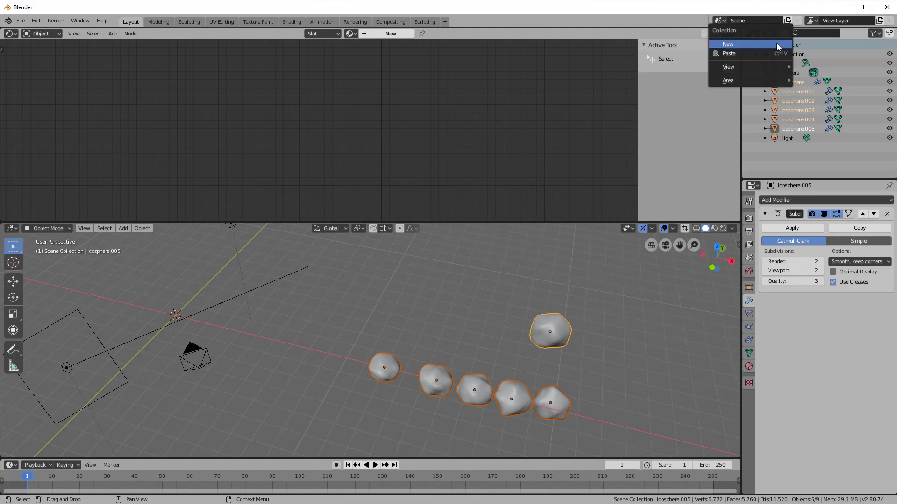
pyautogui.click(778, 47)
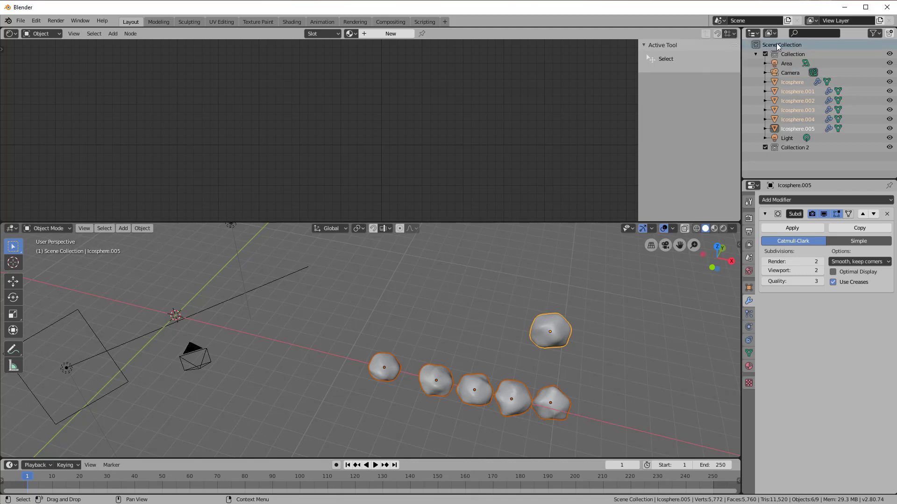
pyautogui.doubleClick(789, 147)
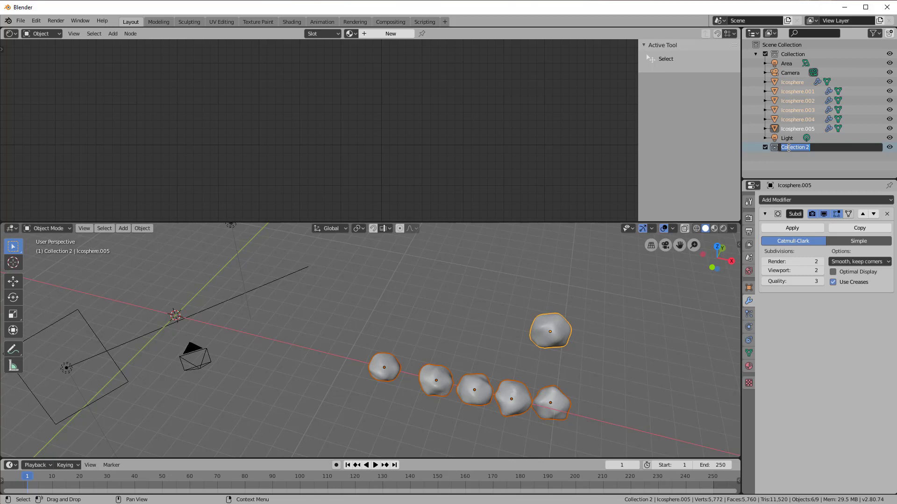
pyautogui.write('Stones')
pyautogui.press('Return')
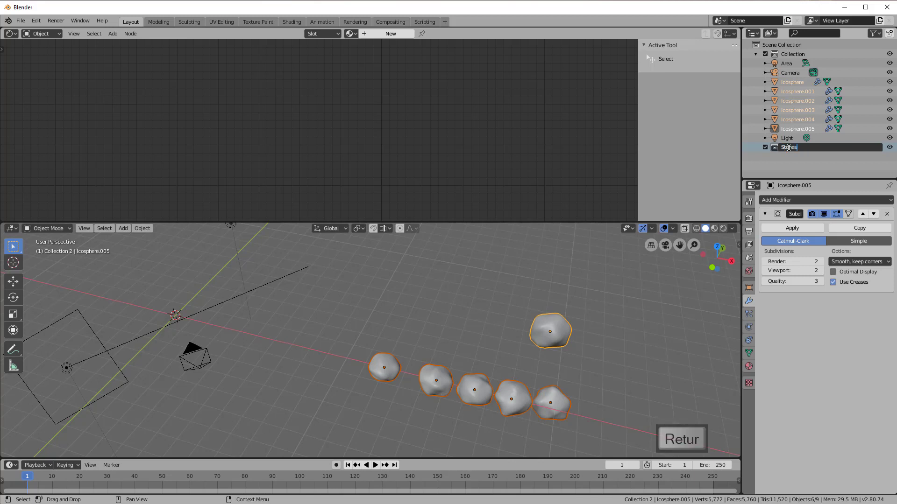
# Move all six icosphere rocks from Collection into the Stones collection.
pyautogui.click(798, 82)
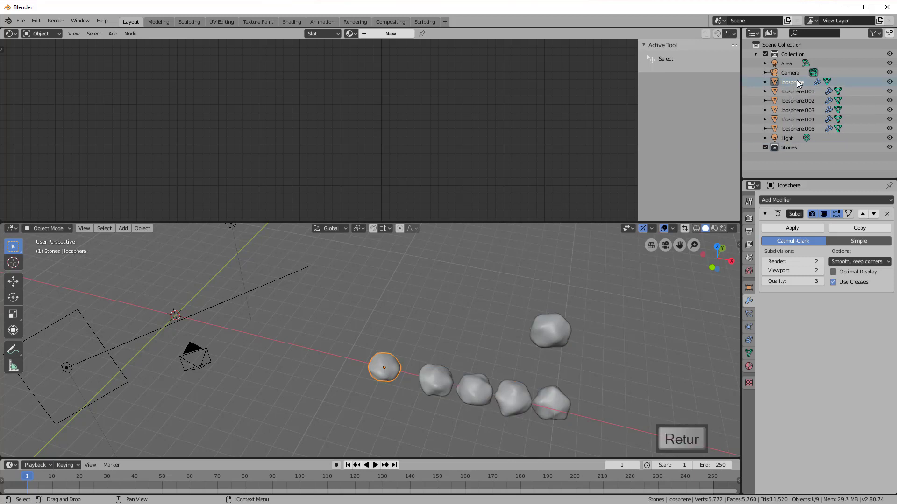
pyautogui.keyDown('shift'); pyautogui.click(797, 93); pyautogui.keyUp('shift')
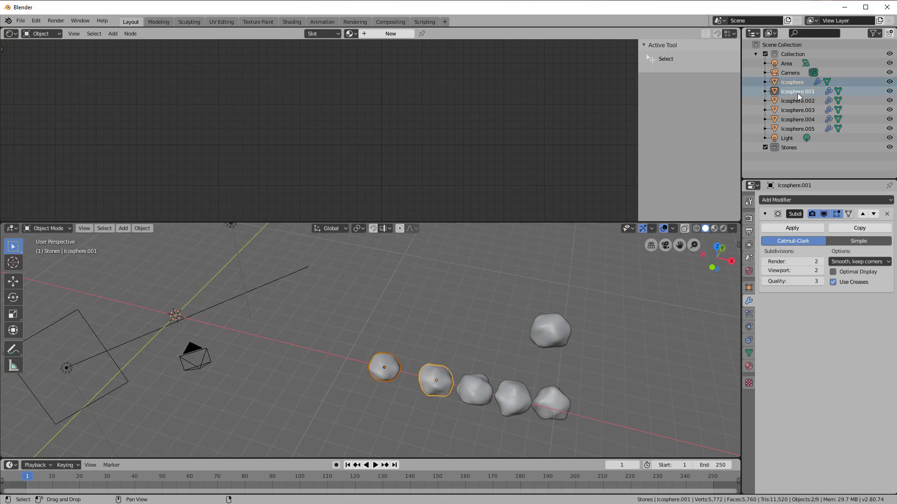
pyautogui.keyDown('shift'); pyautogui.click(800, 100); pyautogui.keyUp('shift')
pyautogui.keyDown('shift'); pyautogui.click(800, 110); pyautogui.keyUp('shift')
pyautogui.keyDown('shift'); pyautogui.click(798, 120); pyautogui.keyUp('shift')
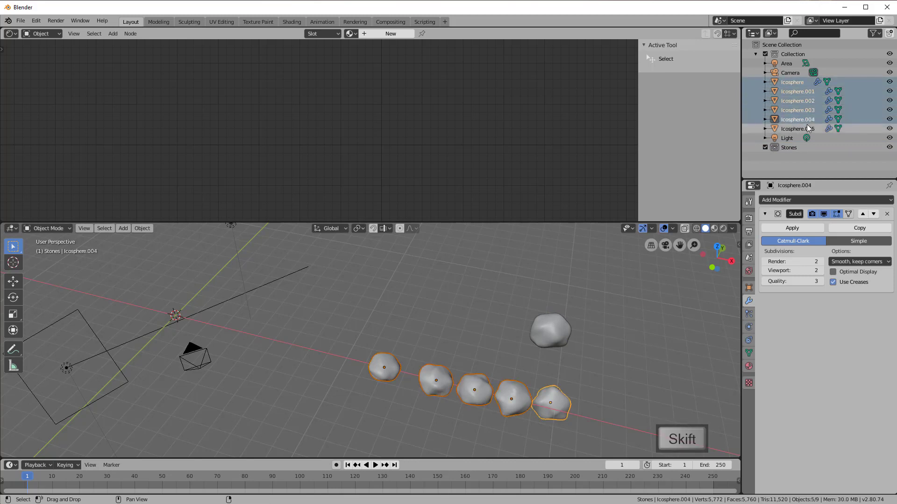
pyautogui.keyDown('shift'); pyautogui.click(795, 129); pyautogui.keyUp('shift')
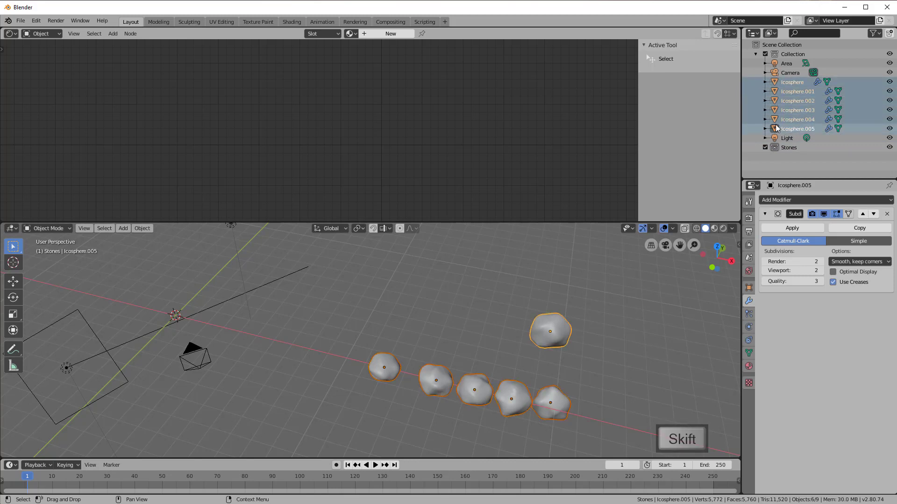
pyautogui.moveTo(776, 125); pyautogui.dragTo(787, 150)
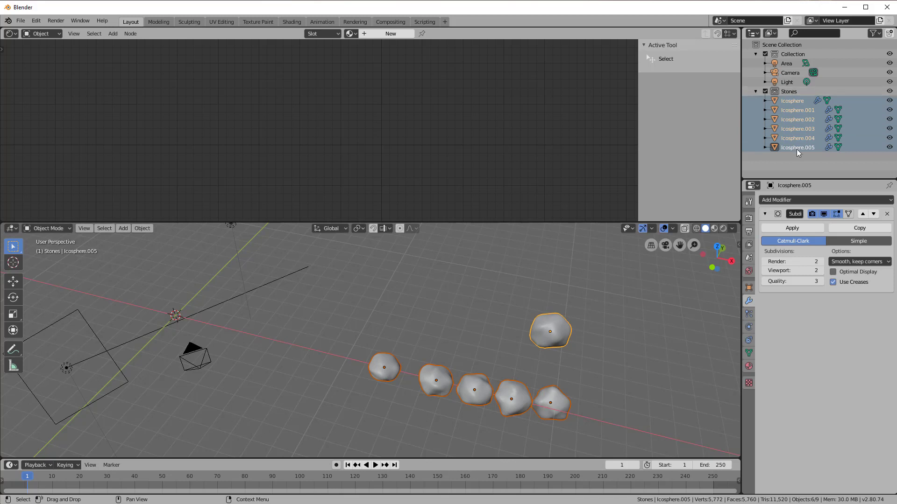
# Make Collection the active collection and add a plane mesh at the world origin.
pyautogui.click(791, 54)
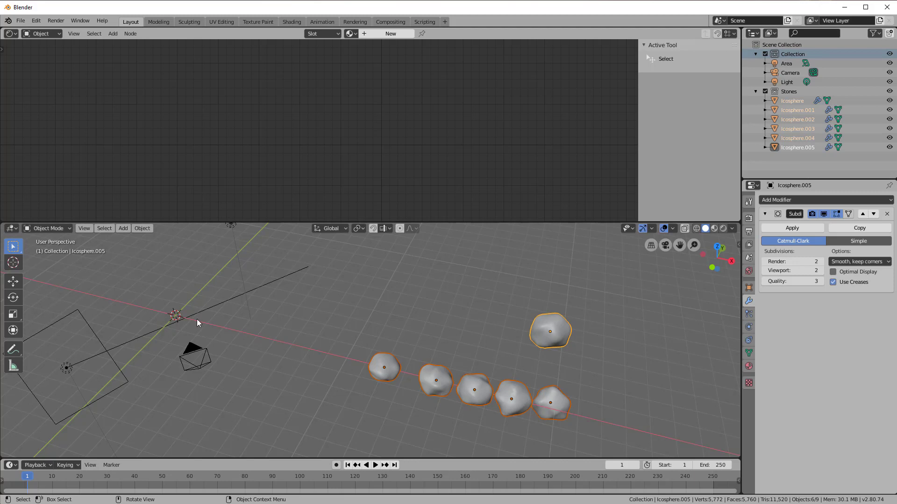
pyautogui.scroll(-2, 198, 318)
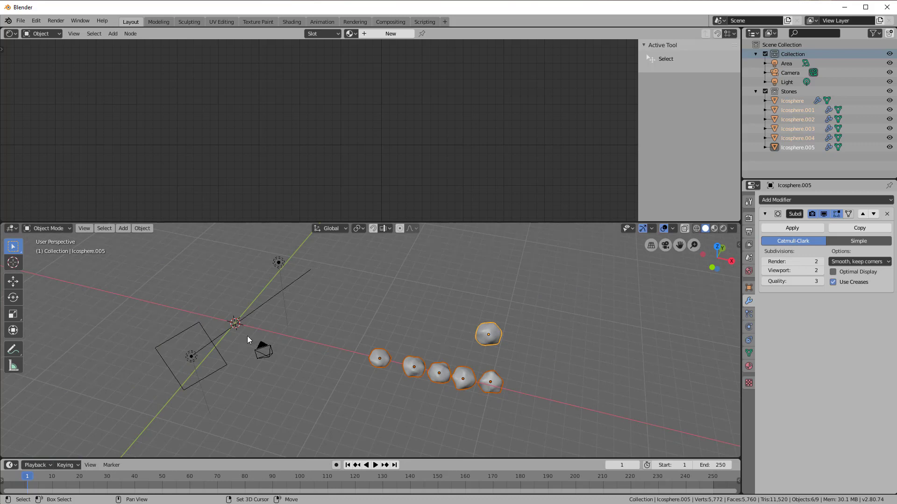
pyautogui.hotkey('shift', 'a')
pyautogui.moveTo(247, 335)
pyautogui.moveTo(217, 324)
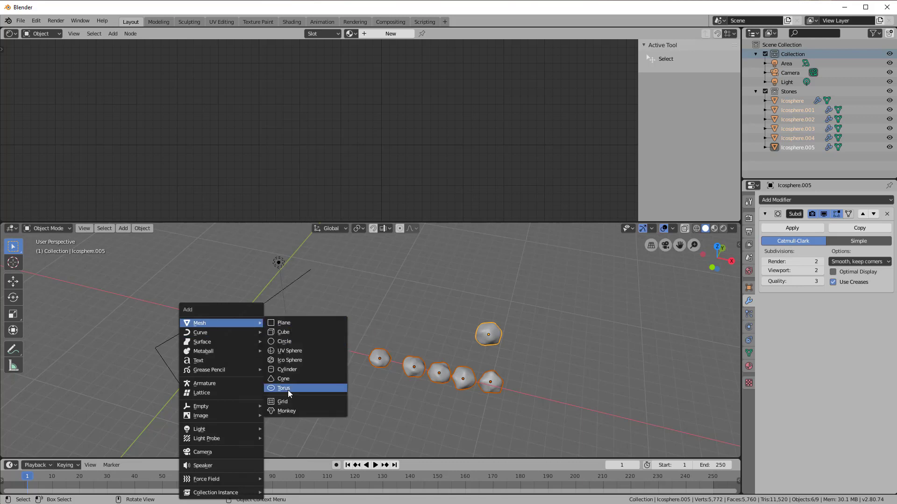
pyautogui.click(288, 323)
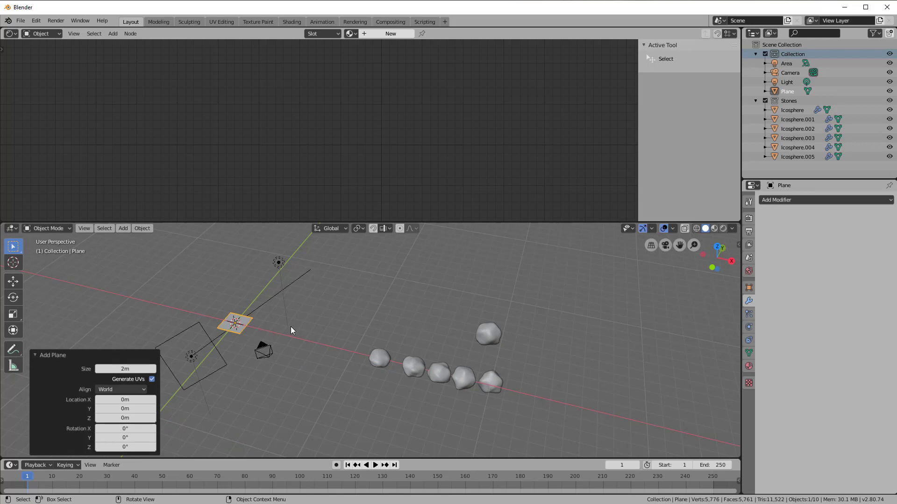
# Scale the plane up by a factor of 15 and apply its scale.
pyautogui.press('s')
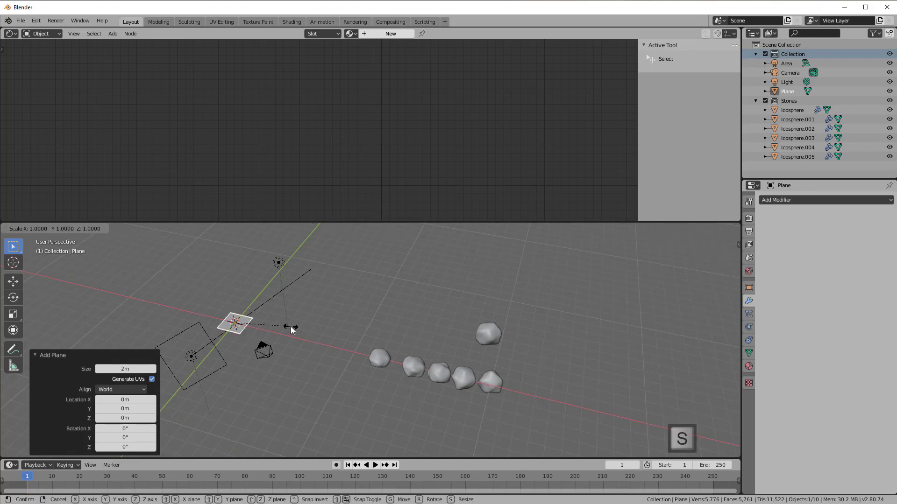
pyautogui.press('1')
pyautogui.press('5')
pyautogui.press('Return')
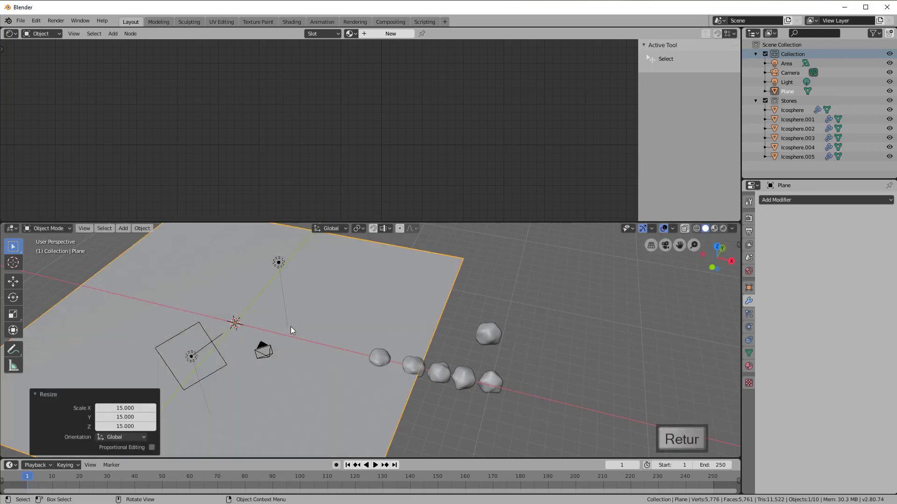
pyautogui.click(135, 227)
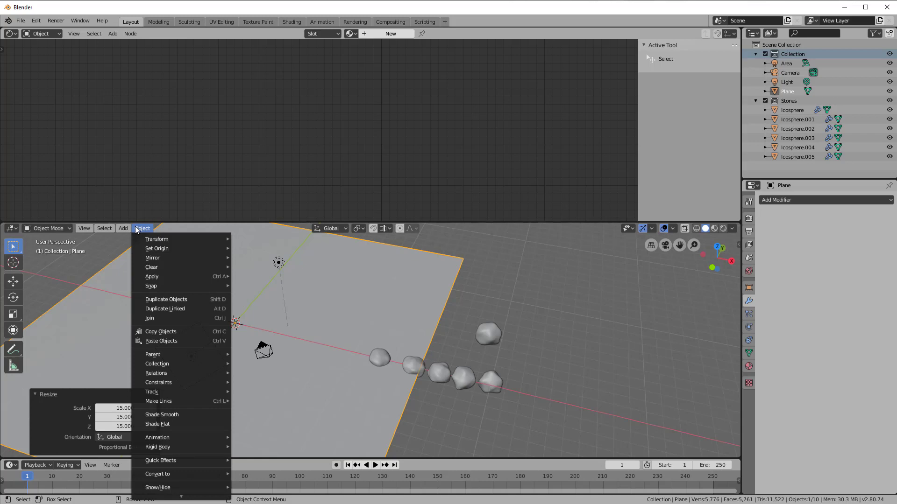
pyautogui.moveTo(154, 280)
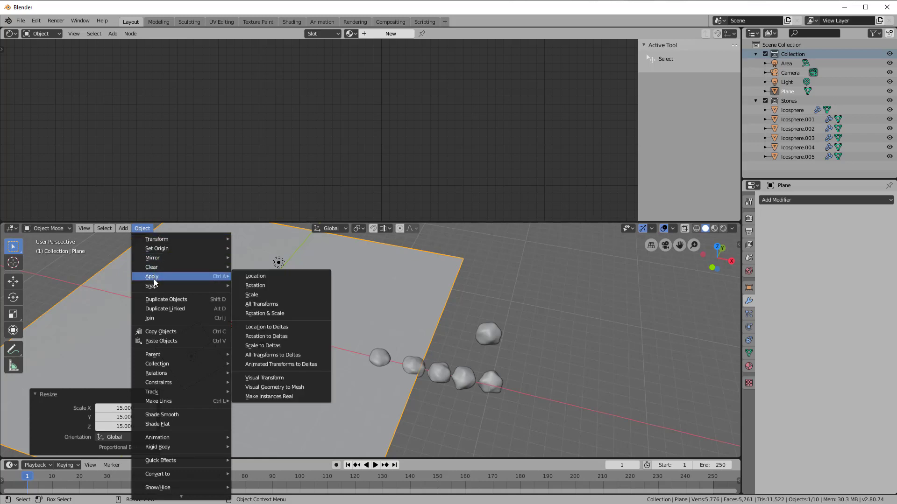
pyautogui.click(257, 296)
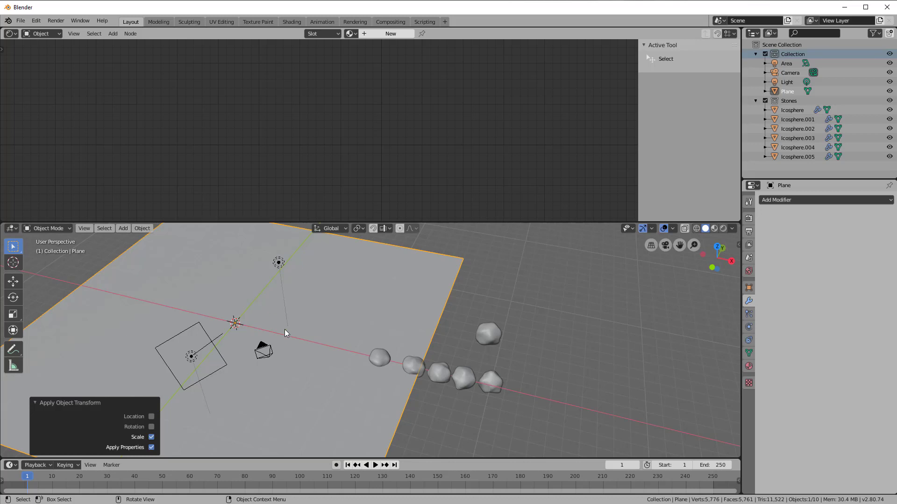
# Subdivide the plane's mesh with 100 cuts and a Fractal value of 0, ending in Object Mode.
pyautogui.moveTo(285, 329); pyautogui.dragTo(286, 332, button='middle')
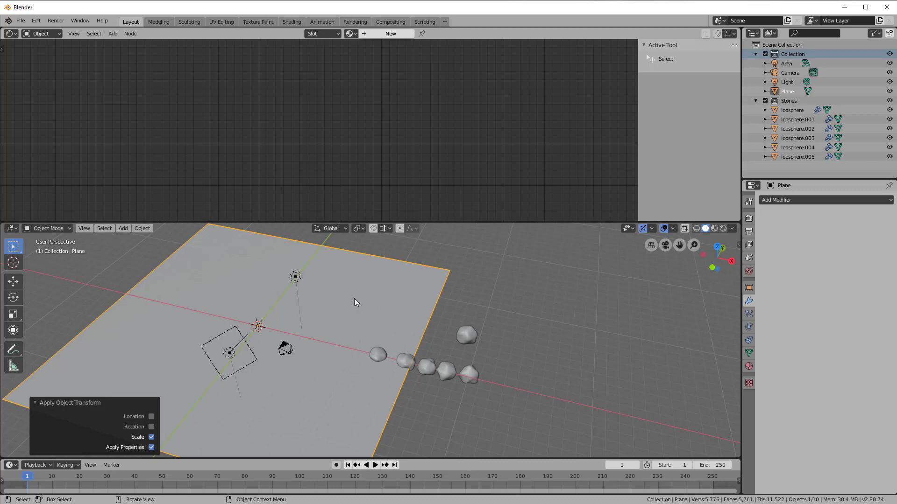
pyautogui.press('Tab')
pyautogui.rightClick(63, 293)
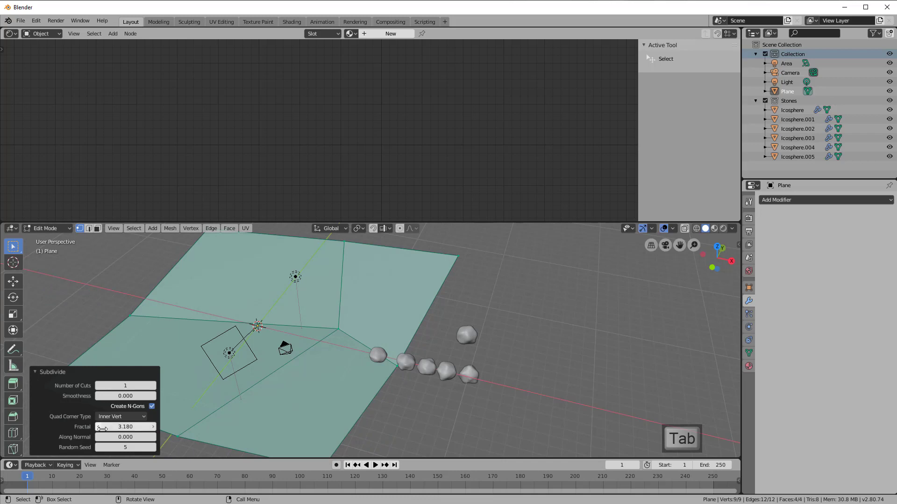
pyautogui.moveTo(125, 427); pyautogui.dragTo(101, 426)
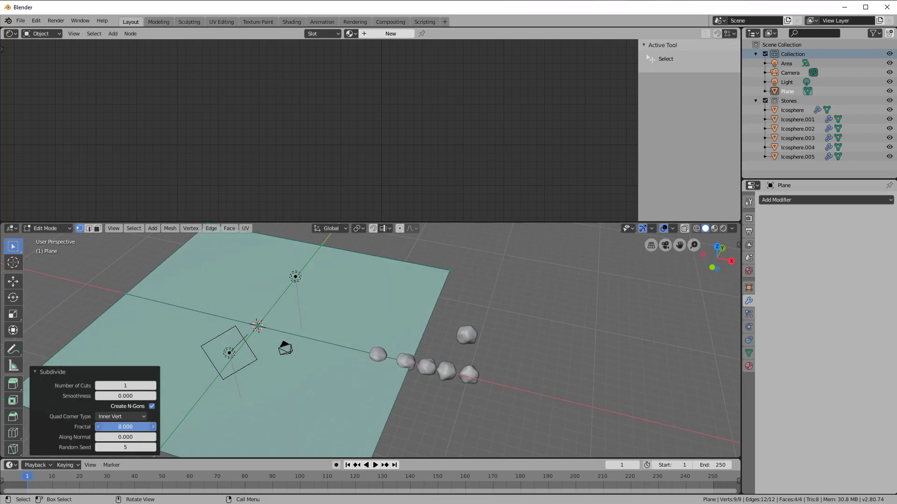
pyautogui.click(125, 386)
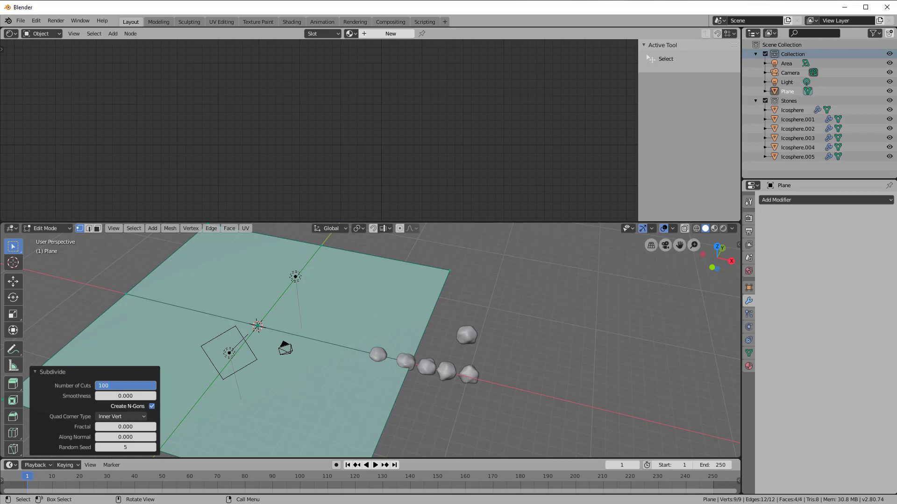
pyautogui.press('Return')
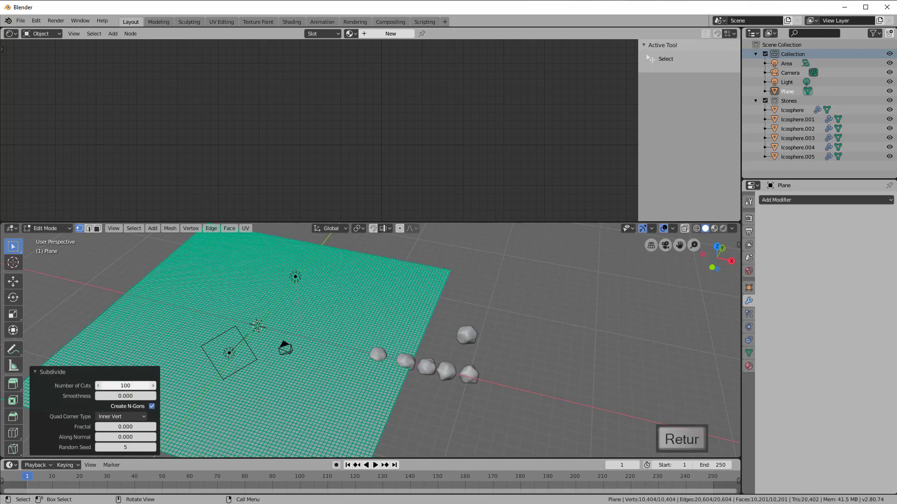
pyautogui.press('Tab')
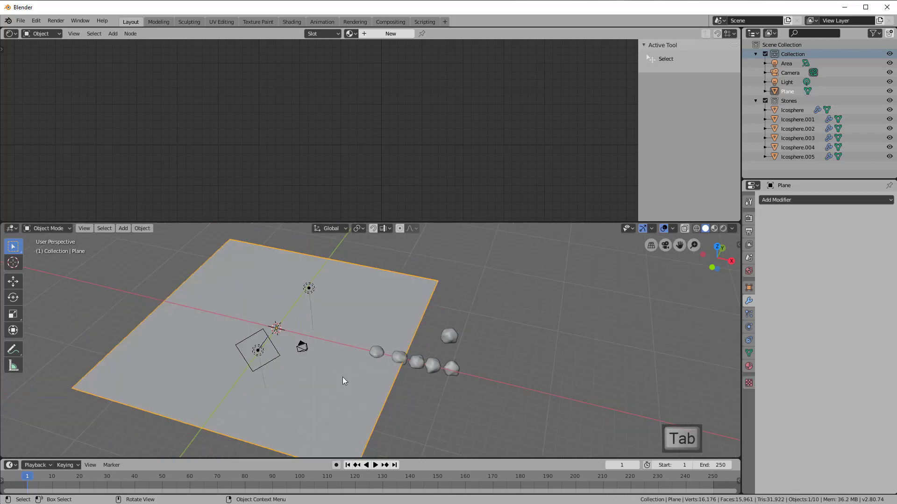
# Add a Subdivision Surface modifier to the plane and set its viewport subdivisions to 2.
pyautogui.click(793, 202)
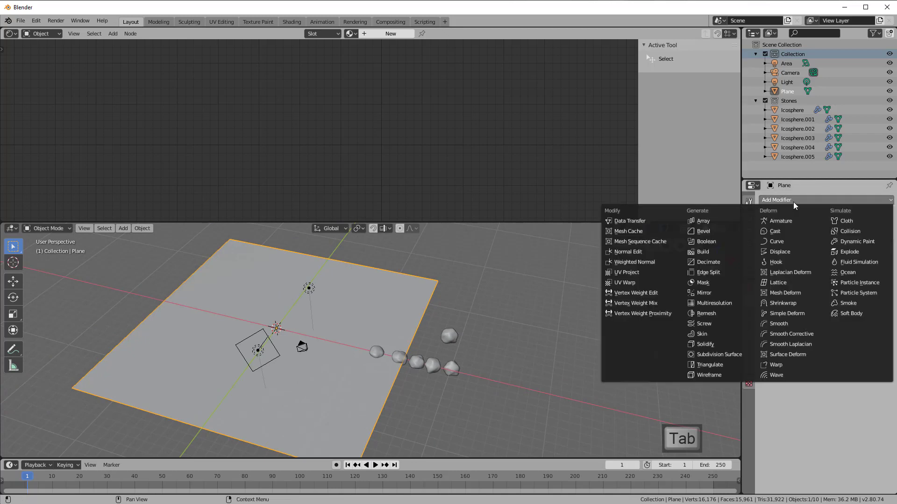
pyautogui.click(735, 354)
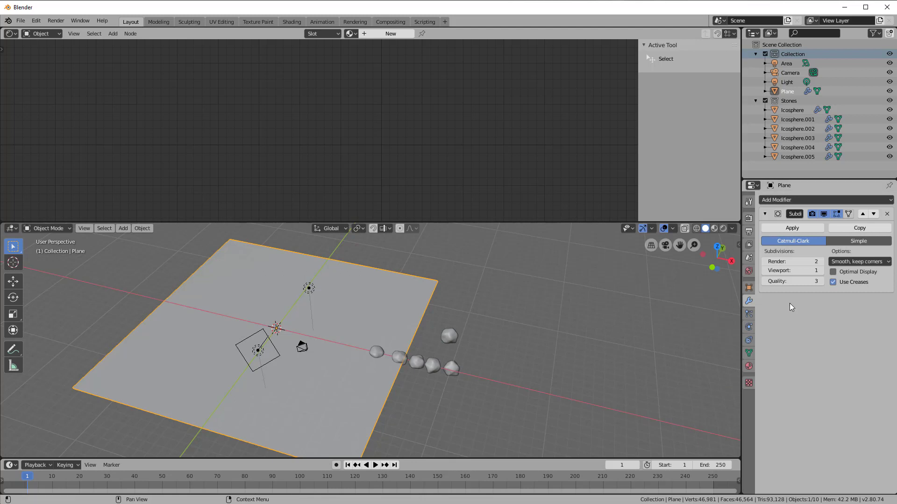
pyautogui.click(822, 270)
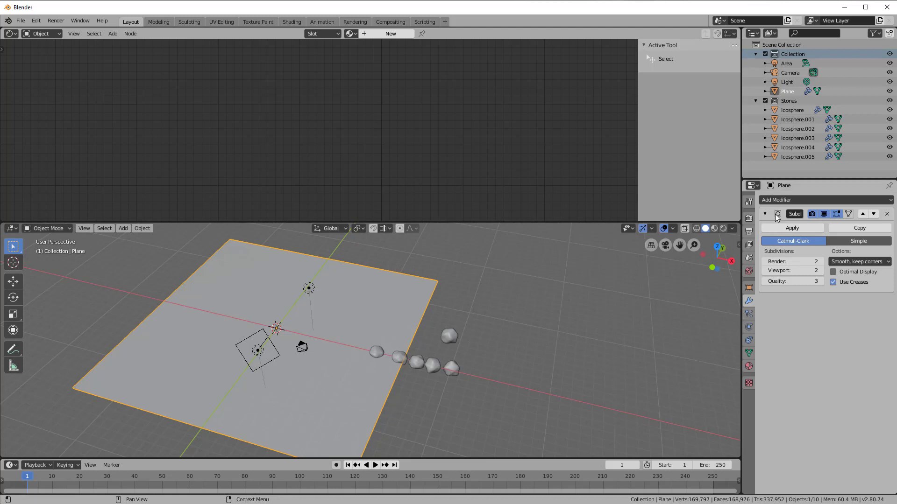
# Add a Displace modifier to the plane and give it a new texture named SeaGround.
pyautogui.click(783, 200)
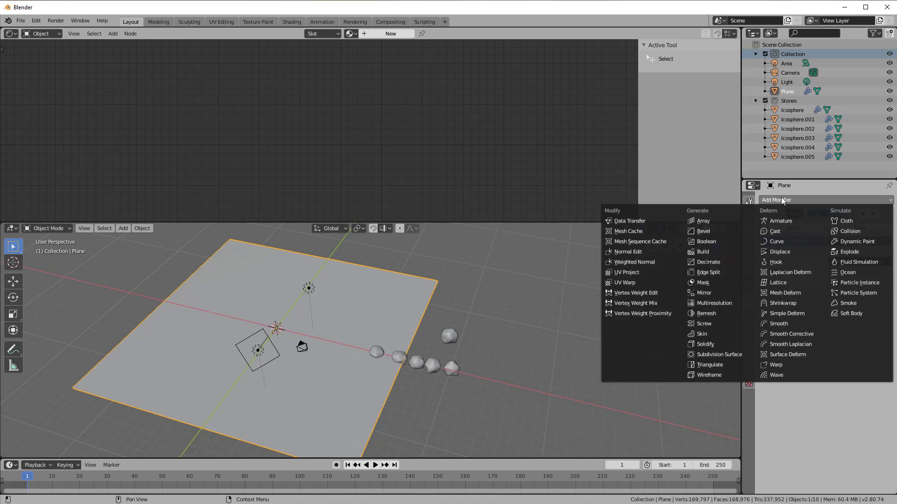
pyautogui.click(795, 251)
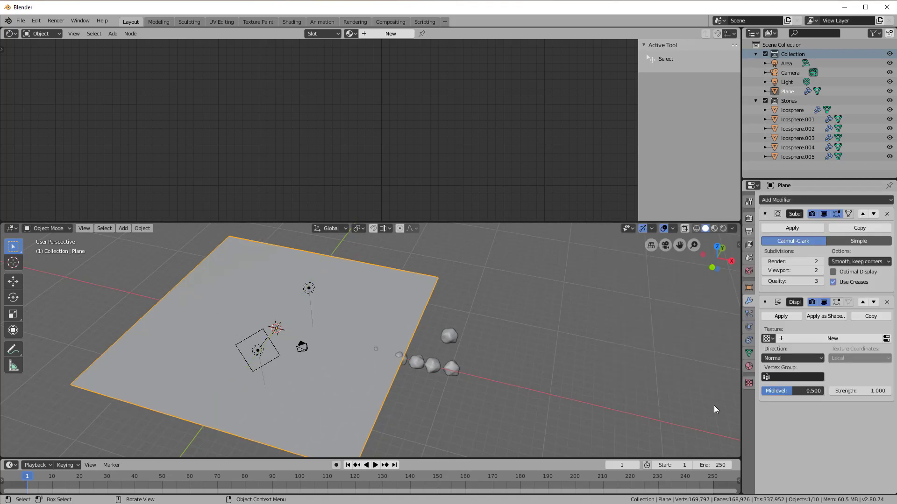
pyautogui.click(795, 339)
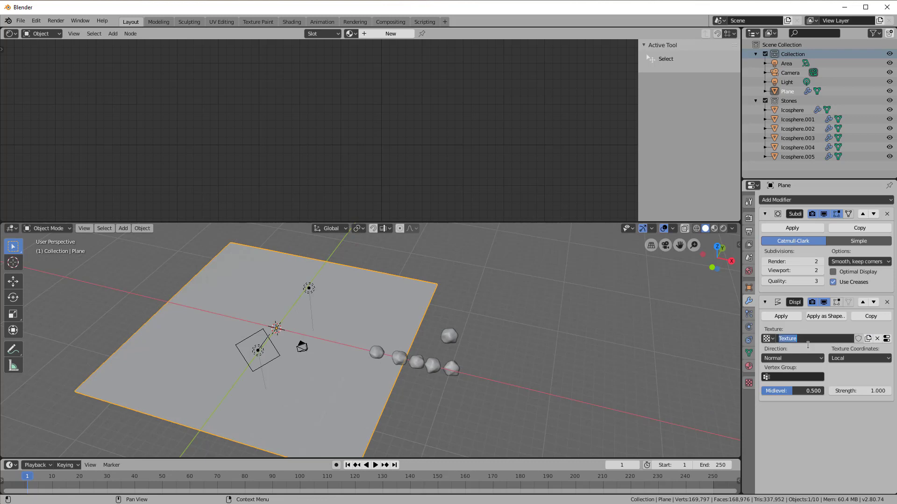
pyautogui.write('Sea')
pyautogui.write('Bottom')
pyautogui.press('BackSpace')
pyautogui.press('BackSpace')
pyautogui.press('BackSpace')
pyautogui.press('BackSpace')
pyautogui.press('BackSpace')
pyautogui.press('BackSpace')
pyautogui.write('Ground')
pyautogui.press('Return')
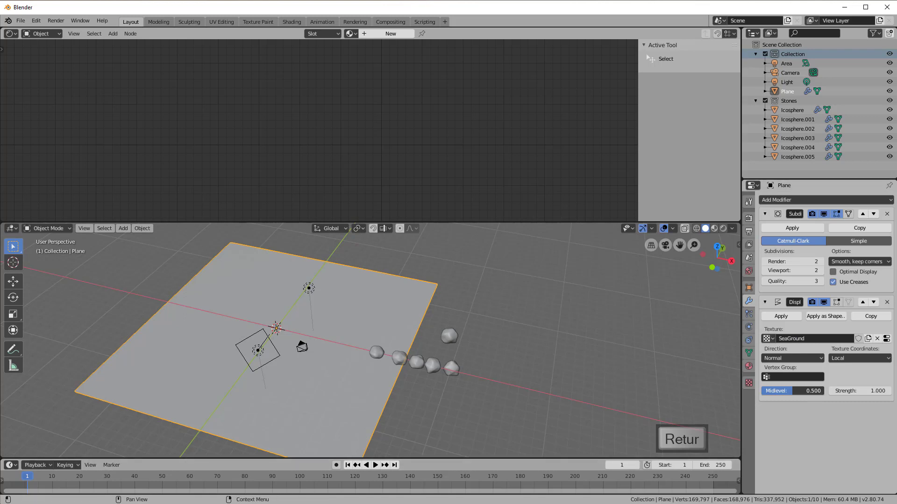
# Set the Displace modifier's strength to 0.1.
pyautogui.moveTo(831, 394); pyautogui.dragTo(797, 394)
pyautogui.click(831, 391)
pyautogui.click(831, 391)
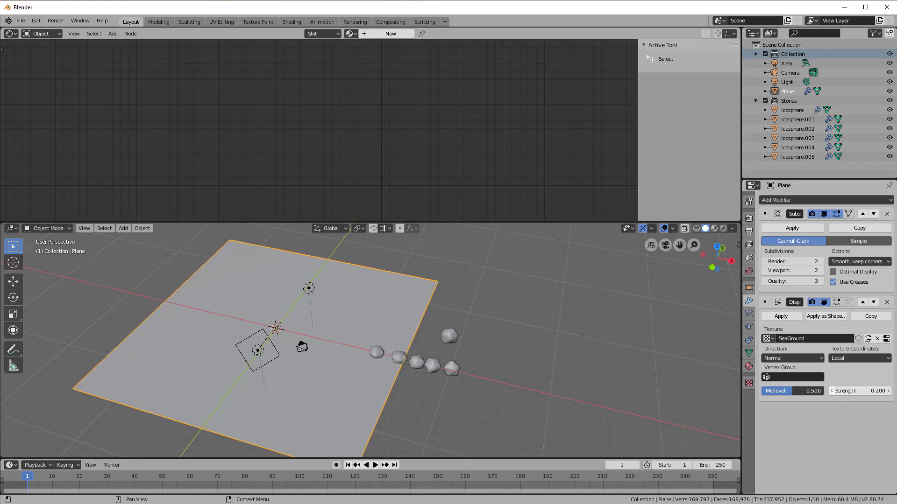
pyautogui.click(831, 391)
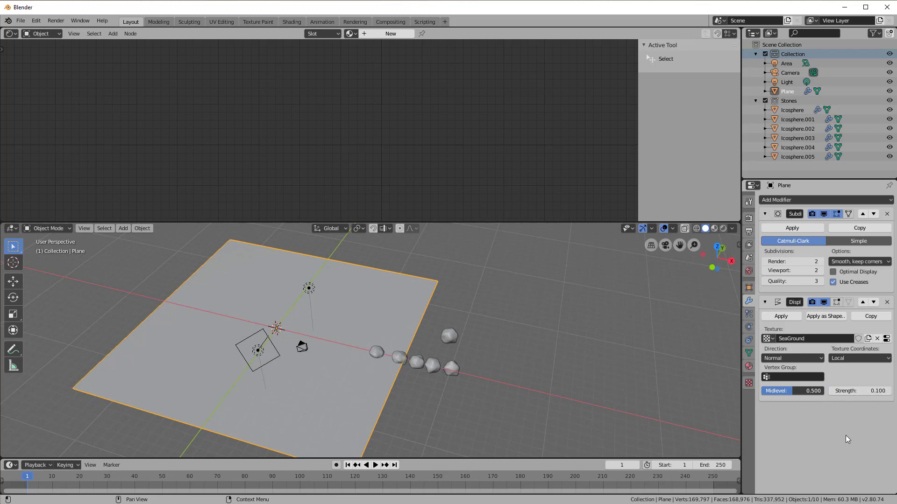
# Change the SeaGround texture's type to Marble and set its size to 1.75.
pyautogui.click(749, 383)
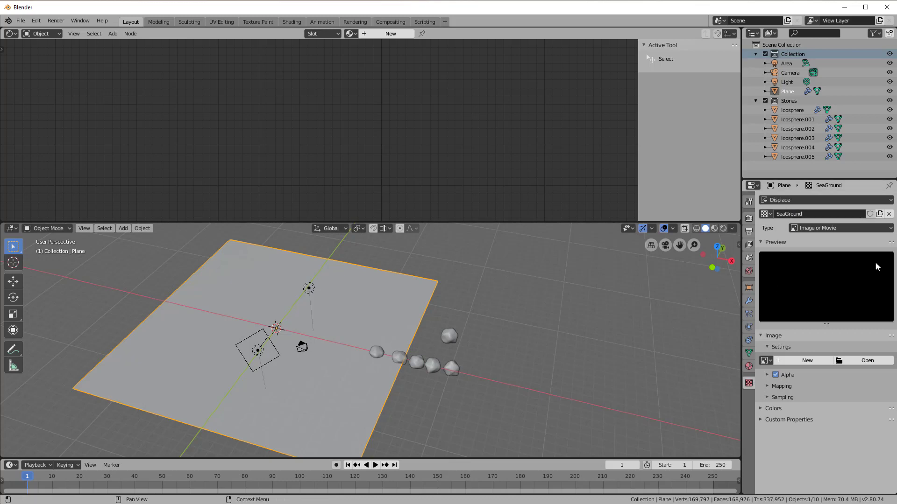
pyautogui.click(888, 230)
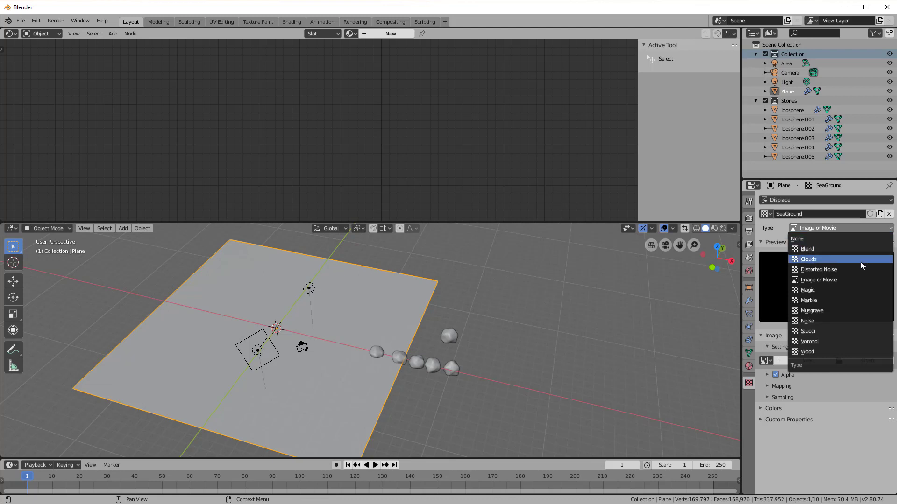
pyautogui.click(810, 300)
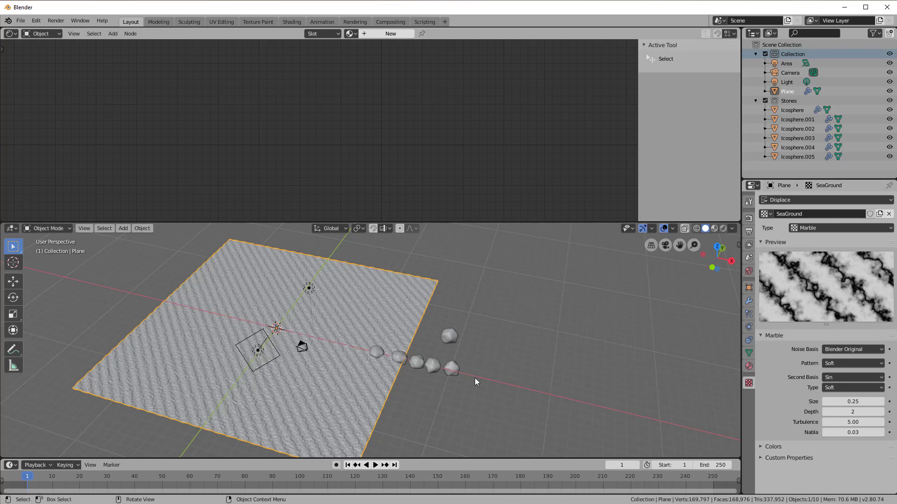
pyautogui.moveTo(853, 404)
pyautogui.mouseDown()
pyautogui.moveTo(832, 403)
pyautogui.moveTo(869, 404)
pyautogui.mouseUp()
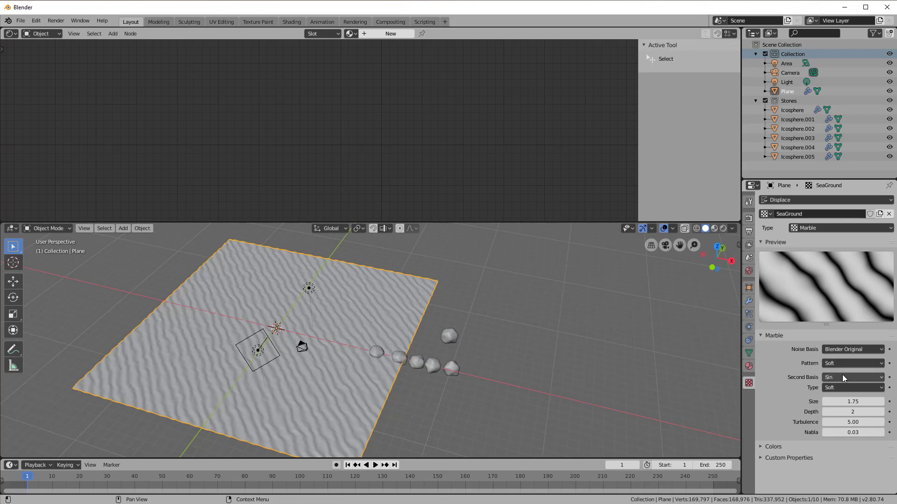
pyautogui.scroll(5, 401, 427)
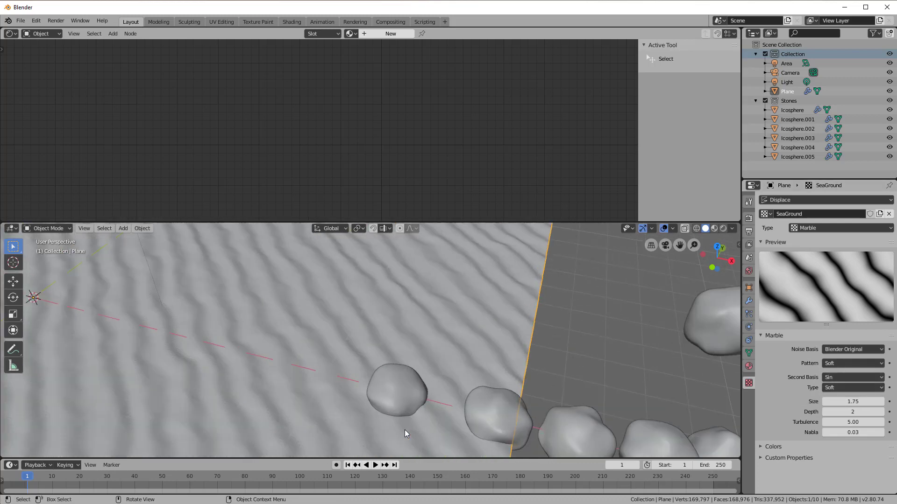
pyautogui.scroll(-3, 251, 427)
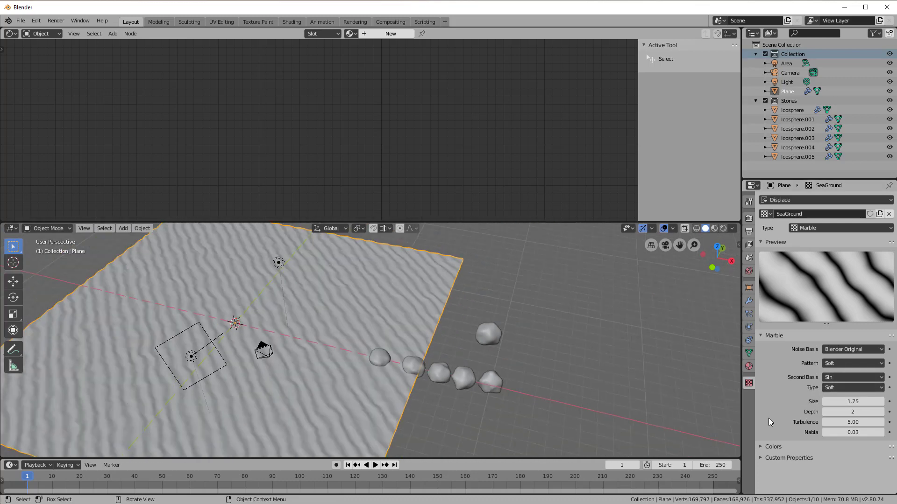
# Set the SeaGround texture's depth to 3, and hide the Stones collection and the plane in the viewport.
pyautogui.moveTo(858, 412); pyautogui.dragTo(865, 412)
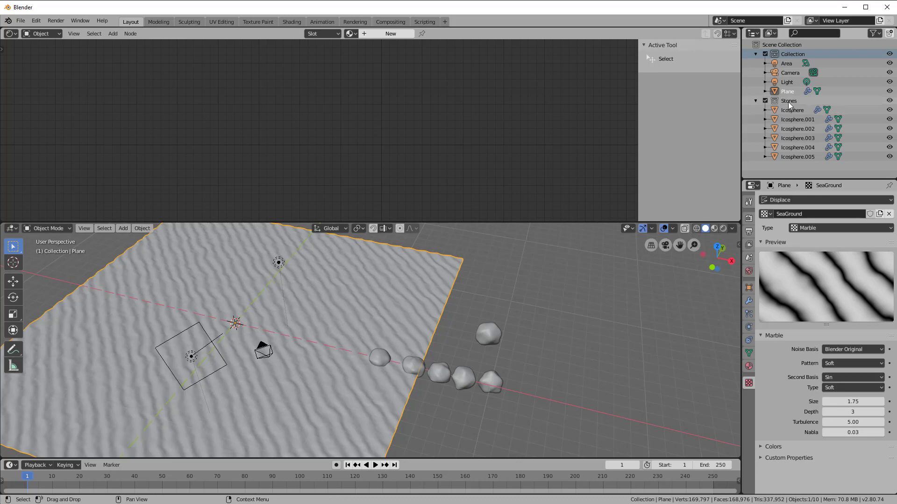
pyautogui.click(890, 101)
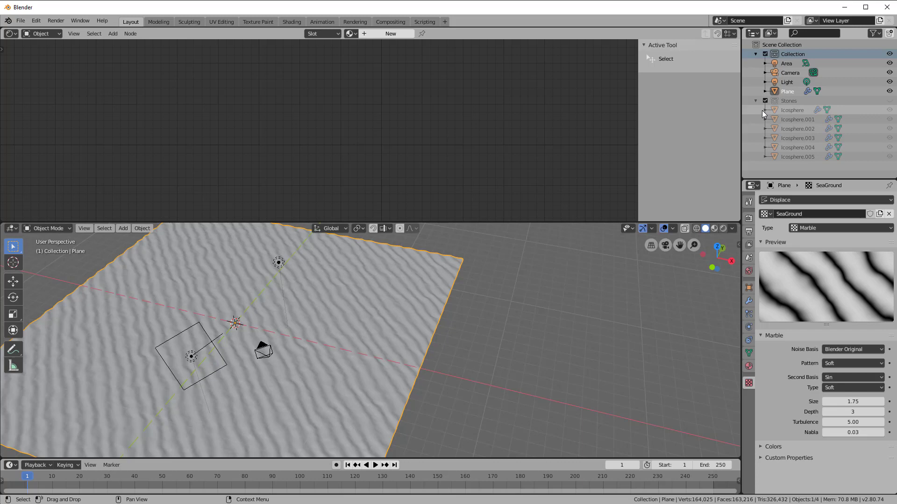
pyautogui.click(889, 91)
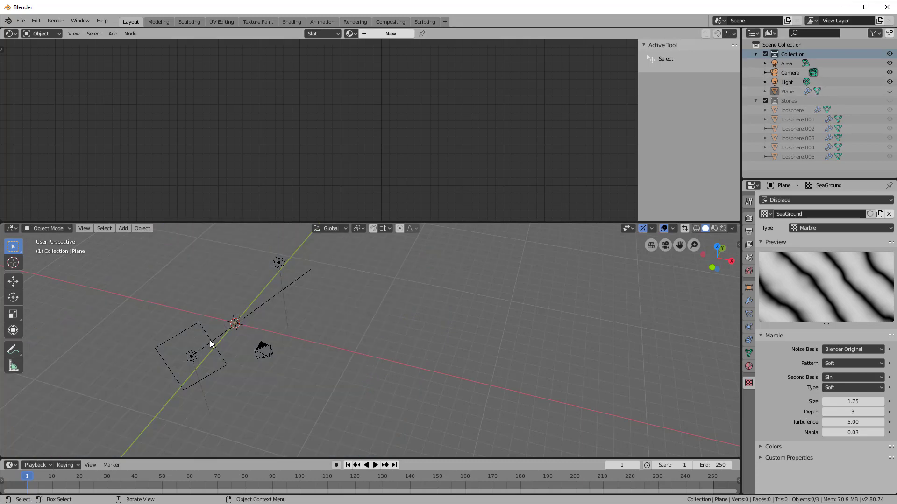
# Add a UV sphere at the world origin with 64 segments.
pyautogui.scroll(1, 210, 342)
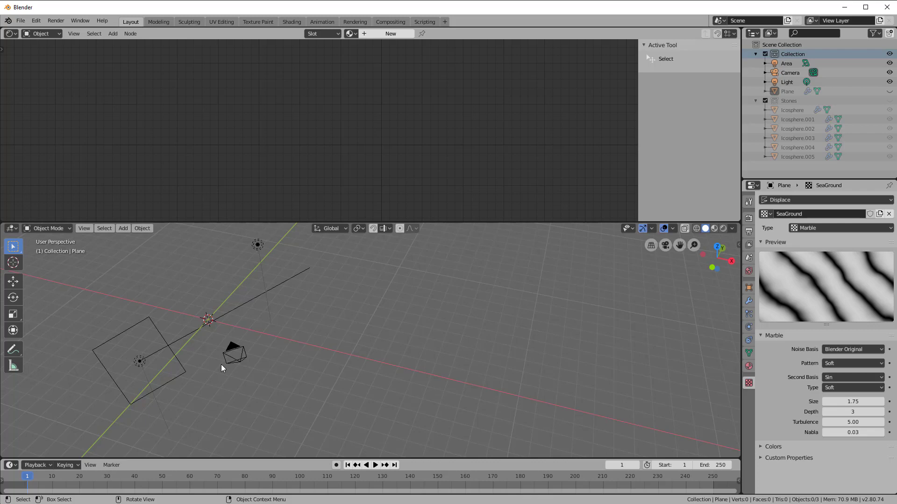
pyautogui.scroll(2, 242, 347)
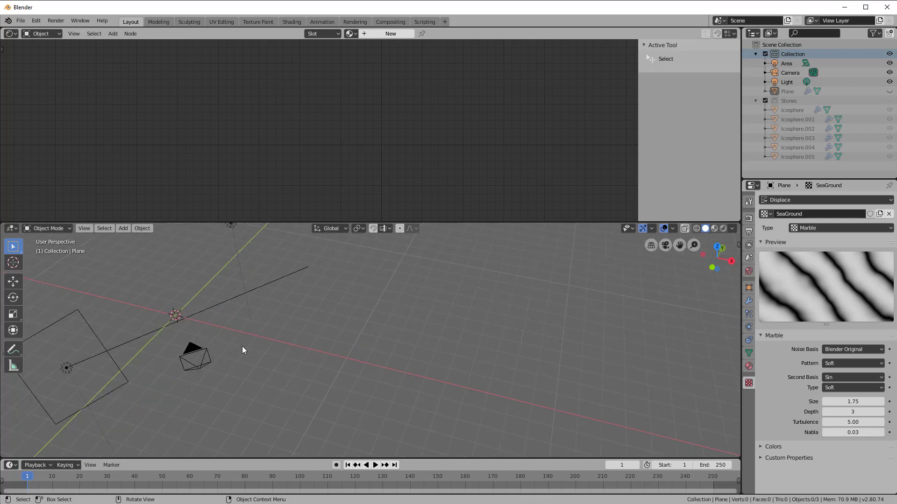
pyautogui.hotkey('shift', 'a')
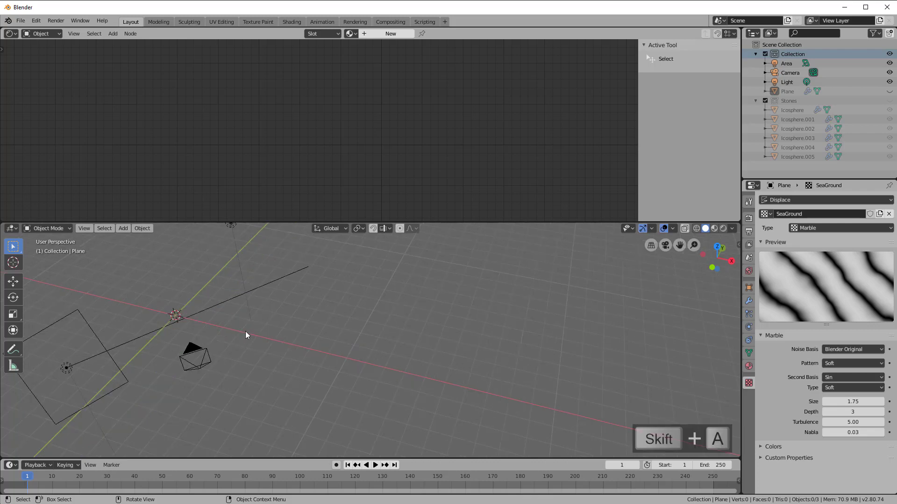
pyautogui.moveTo(246, 334)
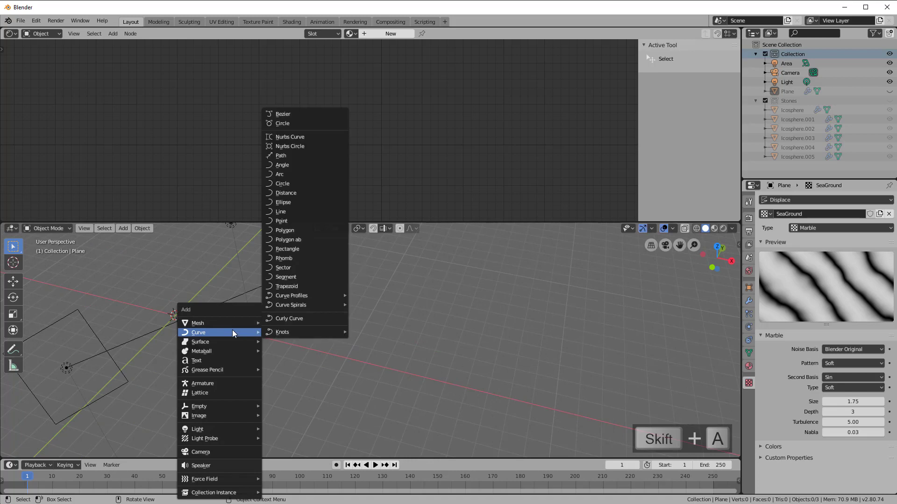
pyautogui.moveTo(223, 322)
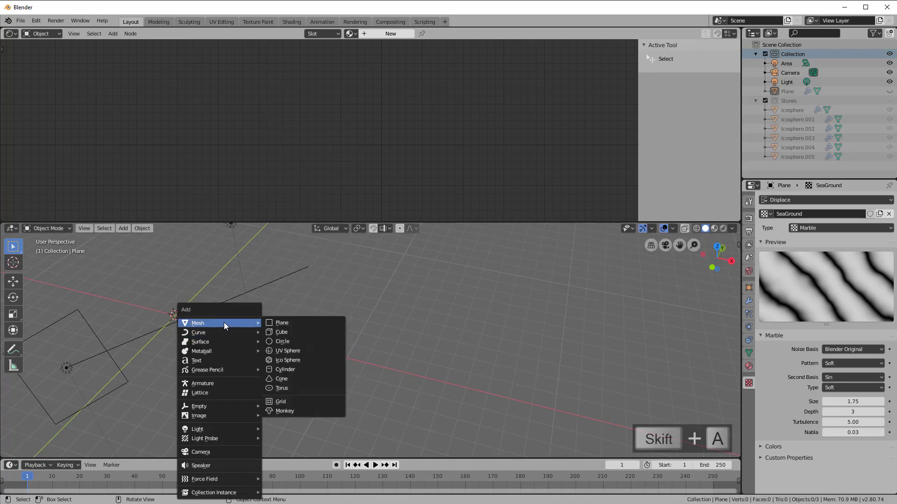
pyautogui.click(292, 351)
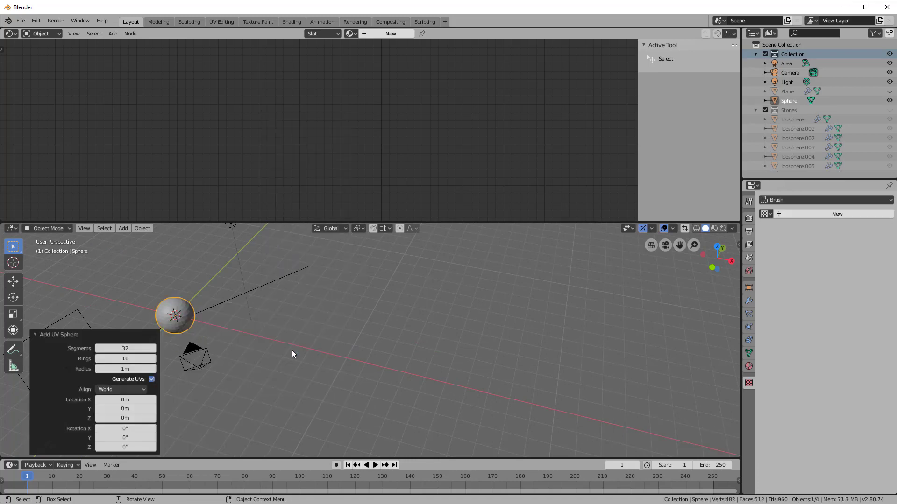
pyautogui.click(126, 348)
pyautogui.write('64')
pyautogui.press('Return')
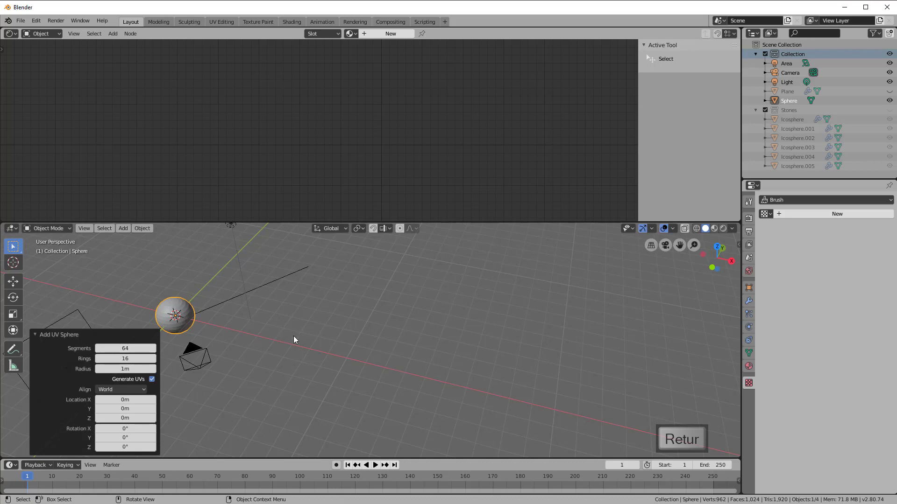
# Delete all faces in the lower half of the sphere, using face selection with X-ray enabled, to leave a dome.
pyautogui.click(273, 341)
pyautogui.scroll(3, 198, 331)
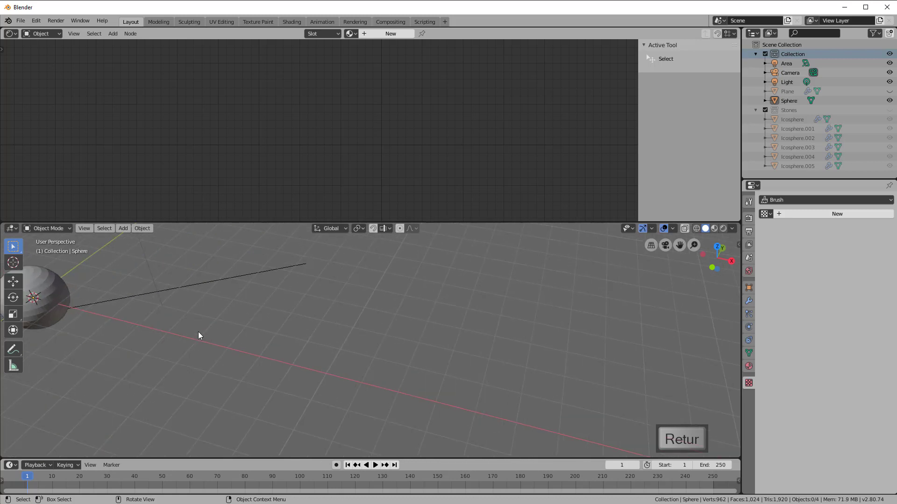
pyautogui.scroll(-1, 198, 332)
pyautogui.click(97, 297)
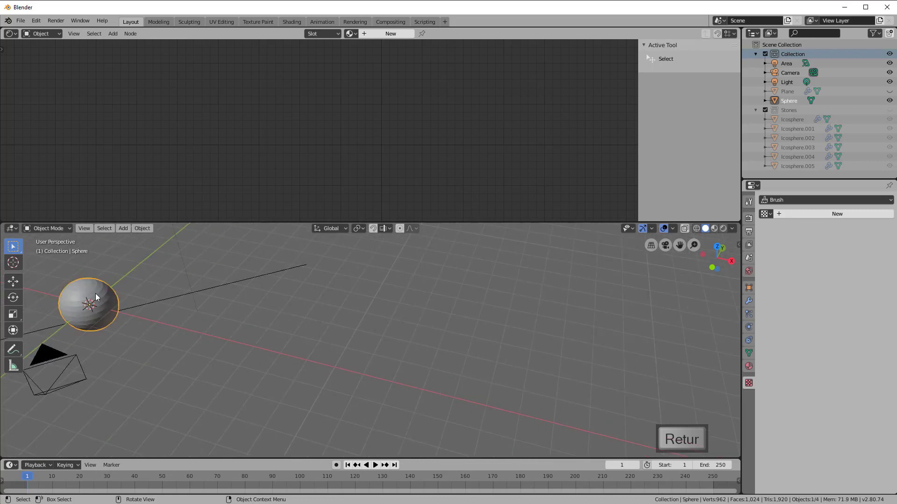
pyautogui.click(84, 229)
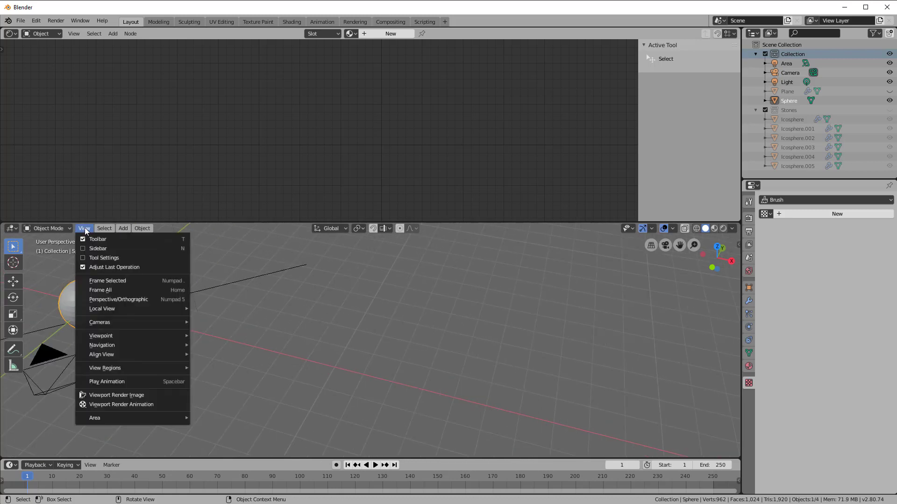
pyautogui.click(107, 281)
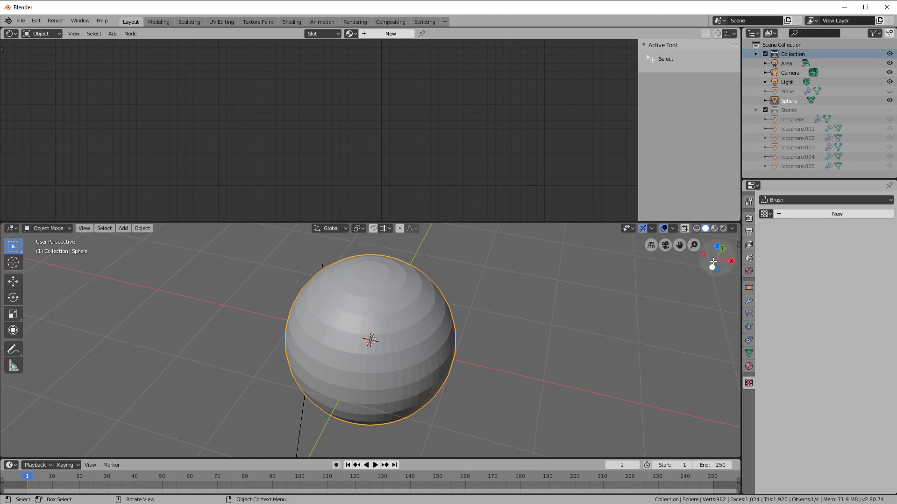
pyautogui.click(731, 261)
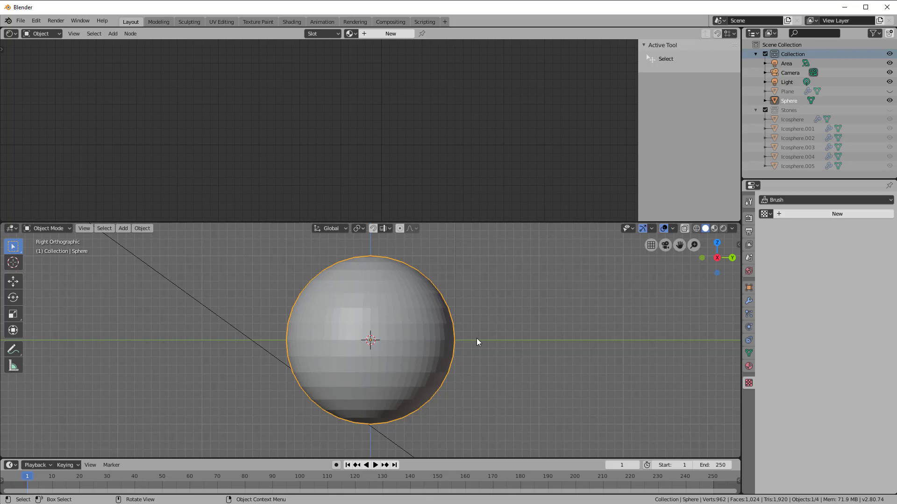
pyautogui.press('Tab')
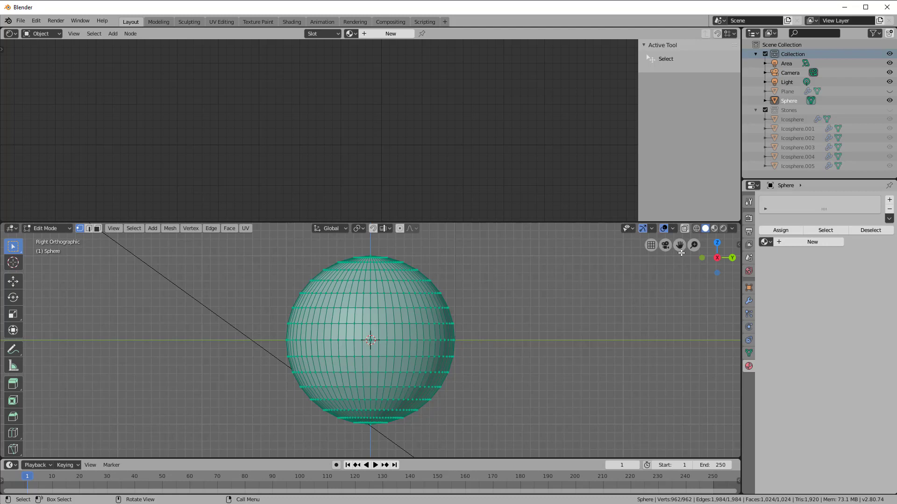
pyautogui.click(685, 229)
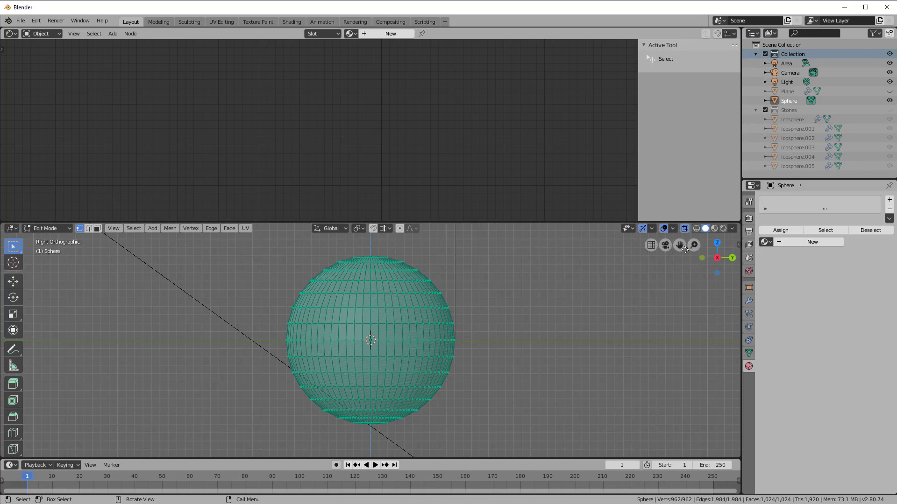
pyautogui.click(96, 231)
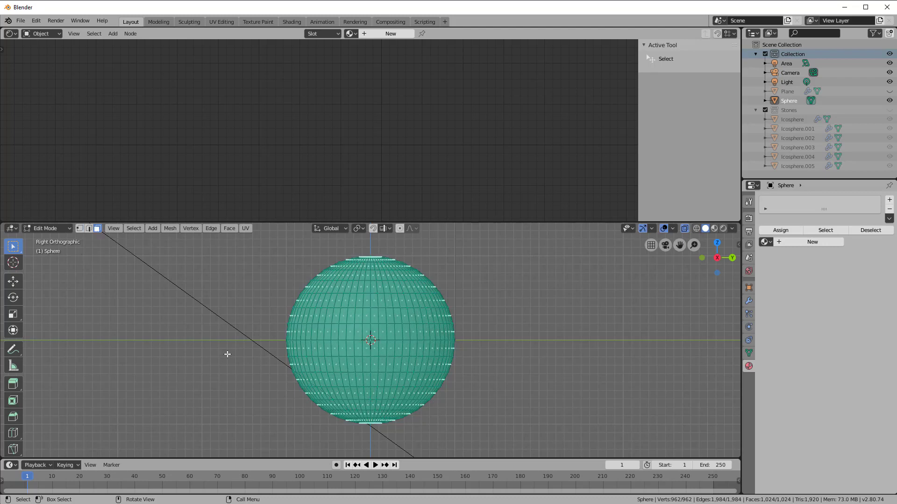
pyautogui.hotkey('alt', 'a')
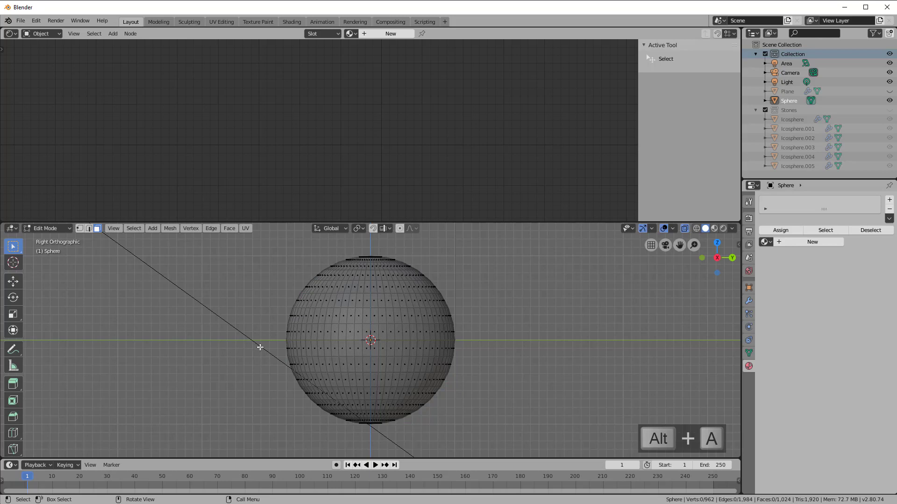
pyautogui.moveTo(273, 342); pyautogui.dragTo(487, 432)
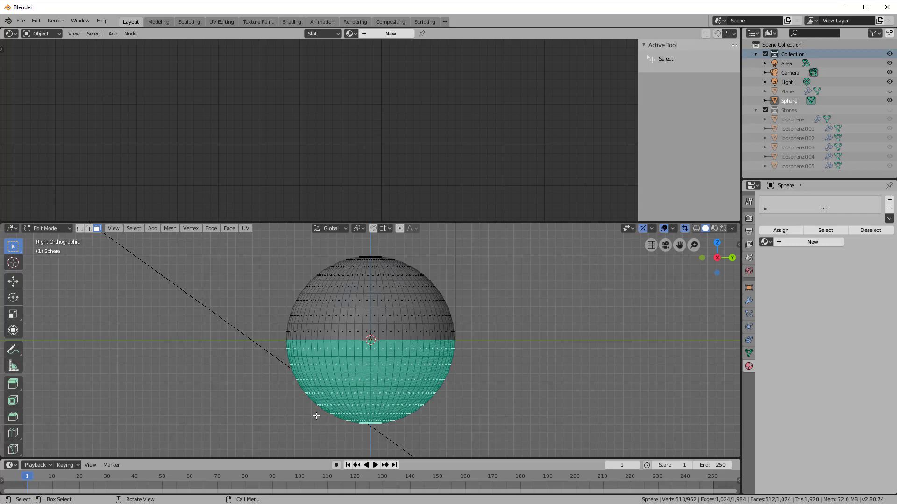
pyautogui.press('x')
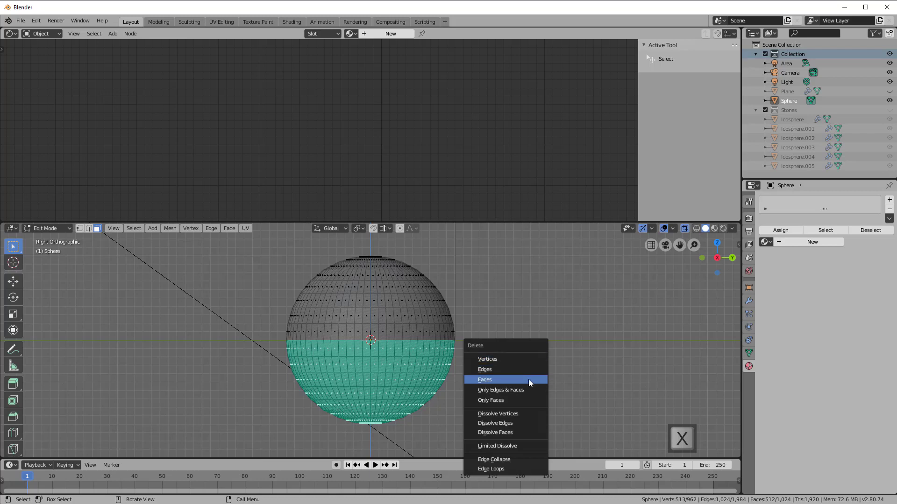
pyautogui.click(529, 380)
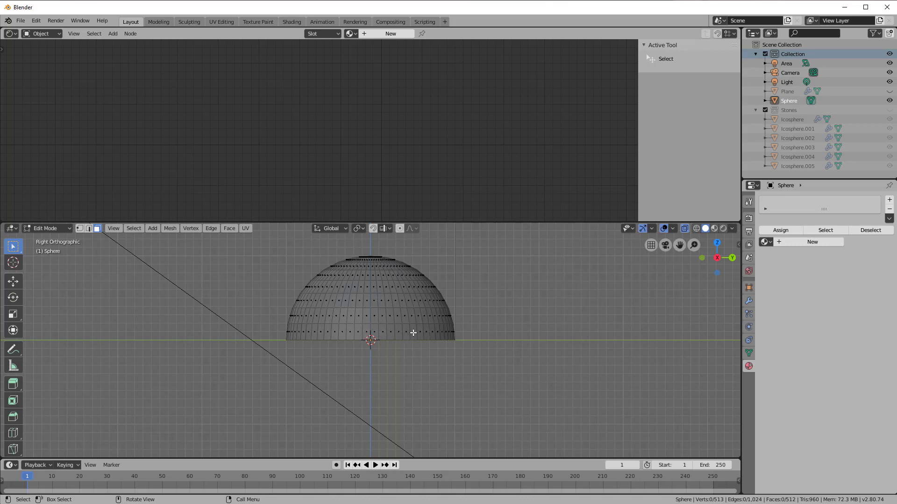
# Disable X-ray and select every fourth vertical face strip all the way around the dome.
pyautogui.moveTo(413, 332); pyautogui.dragTo(441, 340, button='middle')
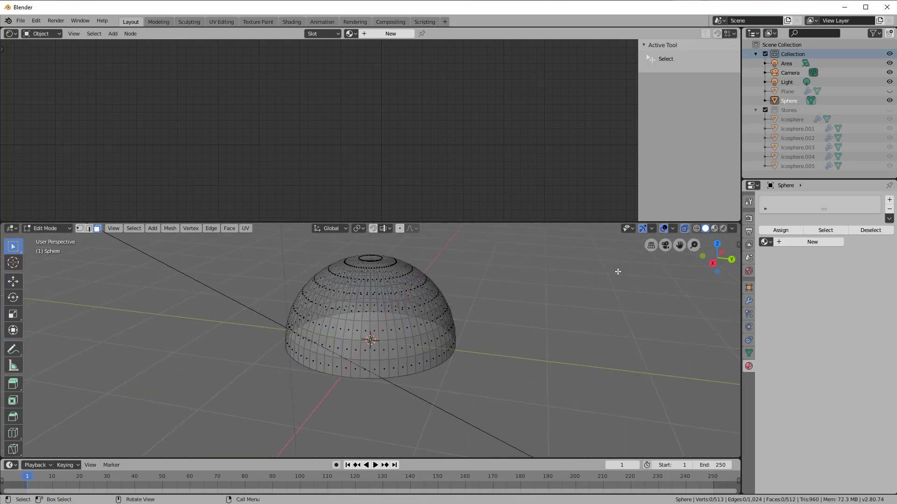
pyautogui.click(685, 229)
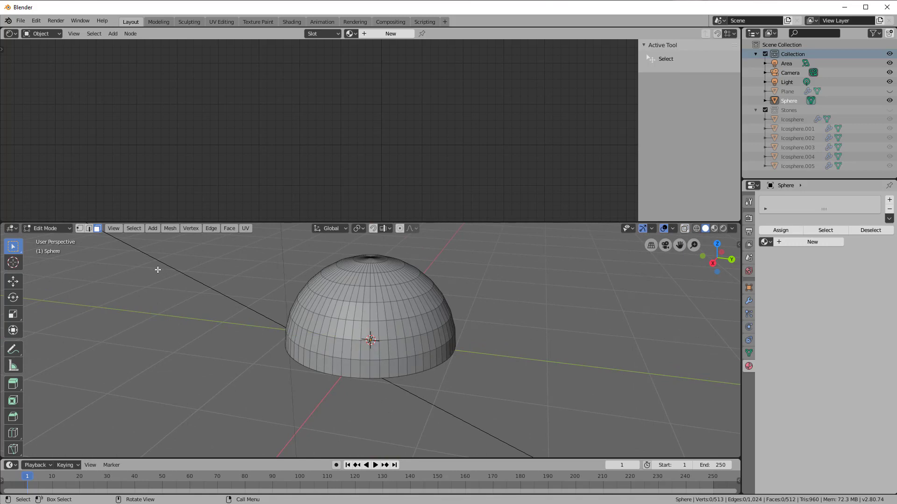
pyautogui.click(133, 229)
pyautogui.scroll(1, 390, 399)
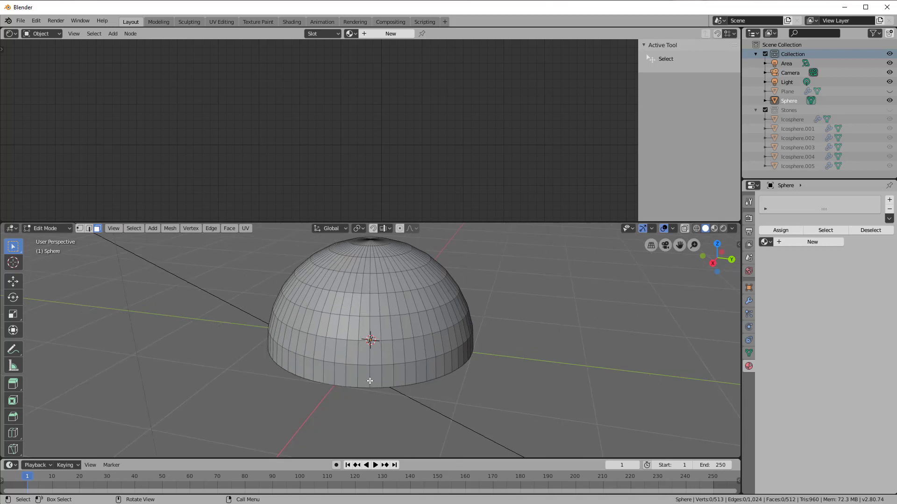
pyautogui.keyDown('alt'); pyautogui.click(365, 318); pyautogui.keyUp('alt')
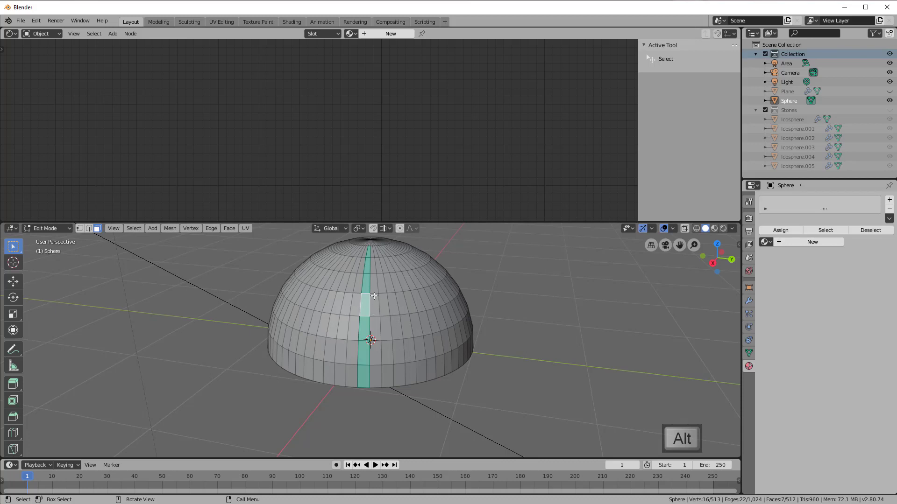
pyautogui.keyDown('alt'); pyautogui.keyDown('shift'); pyautogui.click(406, 313); pyautogui.keyUp('shift'); pyautogui.keyUp('alt')
pyautogui.moveTo(411, 314); pyautogui.dragTo(365, 314, button='middle')
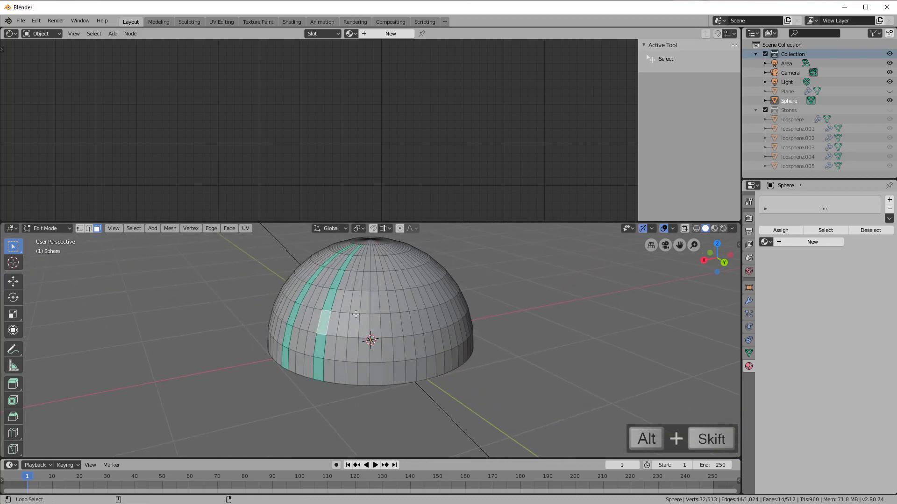
pyautogui.keyDown('alt'); pyautogui.keyDown('shift'); pyautogui.click(365, 313); pyautogui.keyUp('shift'); pyautogui.keyUp('alt')
pyautogui.moveTo(413, 339); pyautogui.dragTo(346, 312, button='middle')
pyautogui.keyDown('alt'); pyautogui.keyDown('shift'); pyautogui.click(352, 312); pyautogui.keyUp('shift'); pyautogui.keyUp('alt')
pyautogui.moveTo(390, 331); pyautogui.dragTo(342, 335, button='middle')
pyautogui.keyDown('alt'); pyautogui.keyDown('shift'); pyautogui.click(357, 310); pyautogui.keyUp('shift'); pyautogui.keyUp('alt')
pyautogui.keyDown('alt'); pyautogui.keyDown('shift'); pyautogui.click(345, 317); pyautogui.keyUp('shift'); pyautogui.keyUp('alt')
pyautogui.keyDown('alt'); pyautogui.keyDown('shift'); pyautogui.click(335, 325); pyautogui.keyUp('shift'); pyautogui.keyUp('alt')
pyautogui.keyDown('alt'); pyautogui.keyDown('shift'); pyautogui.click(347, 327); pyautogui.keyUp('shift'); pyautogui.keyUp('alt')
pyautogui.keyDown('alt'); pyautogui.keyDown('shift'); pyautogui.click(335, 333); pyautogui.keyUp('shift'); pyautogui.keyUp('alt')
pyautogui.keyDown('alt'); pyautogui.keyDown('shift'); pyautogui.click(332, 335); pyautogui.keyUp('shift'); pyautogui.keyUp('alt')
pyautogui.keyDown('alt'); pyautogui.keyDown('shift'); pyautogui.click(327, 334); pyautogui.keyUp('shift'); pyautogui.keyUp('alt')
pyautogui.keyDown('alt'); pyautogui.keyDown('shift'); pyautogui.click(329, 329); pyautogui.keyUp('shift'); pyautogui.keyUp('alt')
pyautogui.keyDown('alt'); pyautogui.keyDown('shift'); pyautogui.click(323, 334); pyautogui.keyUp('shift'); pyautogui.keyUp('alt')
pyautogui.keyDown('alt'); pyautogui.keyDown('shift'); pyautogui.click(329, 329); pyautogui.keyUp('shift'); pyautogui.keyUp('alt')
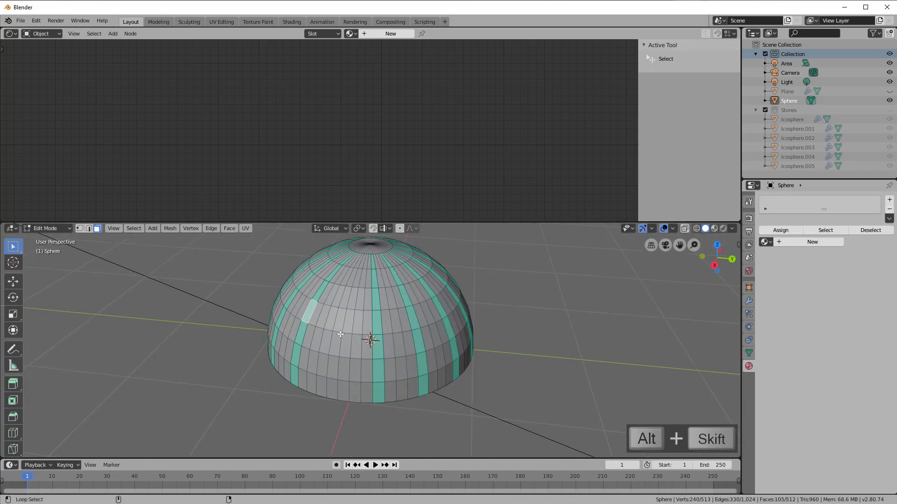
pyautogui.keyDown('alt'); pyautogui.keyDown('shift'); pyautogui.click(341, 333); pyautogui.keyUp('shift'); pyautogui.keyUp('alt')
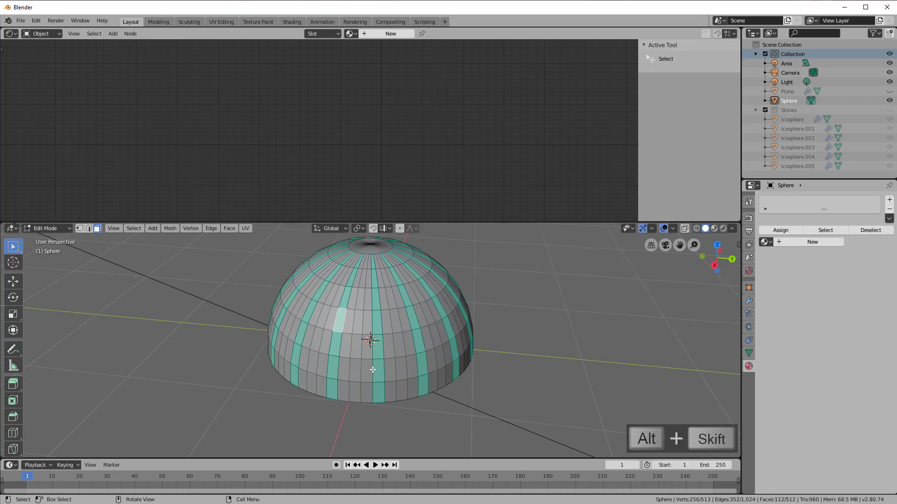
# Scale the selected face strips inward to about 0.939 in X and Y only, leaving Z locked.
pyautogui.moveTo(431, 377); pyautogui.dragTo(452, 323, button='middle')
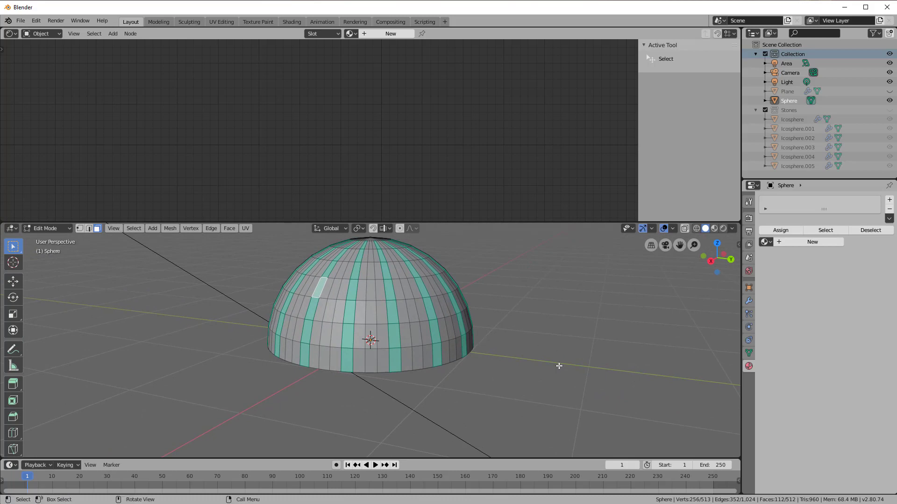
pyautogui.press('s')
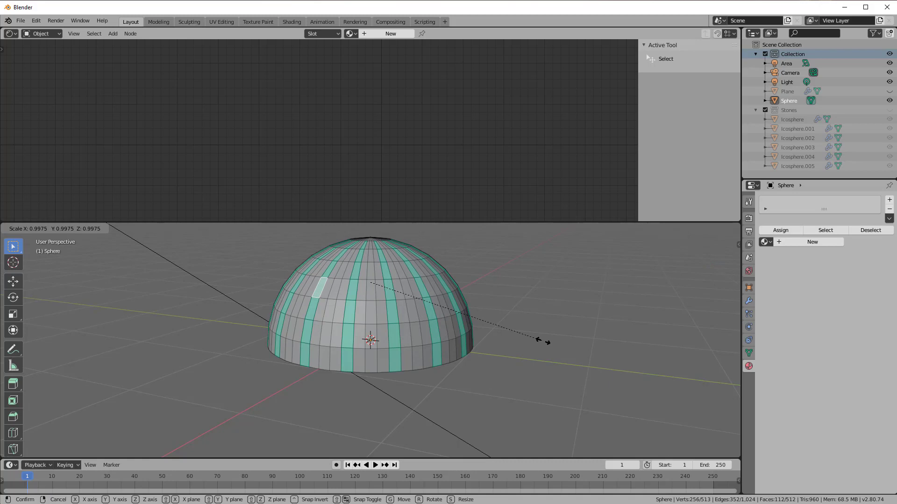
pyautogui.hotkey('shift', 'z')
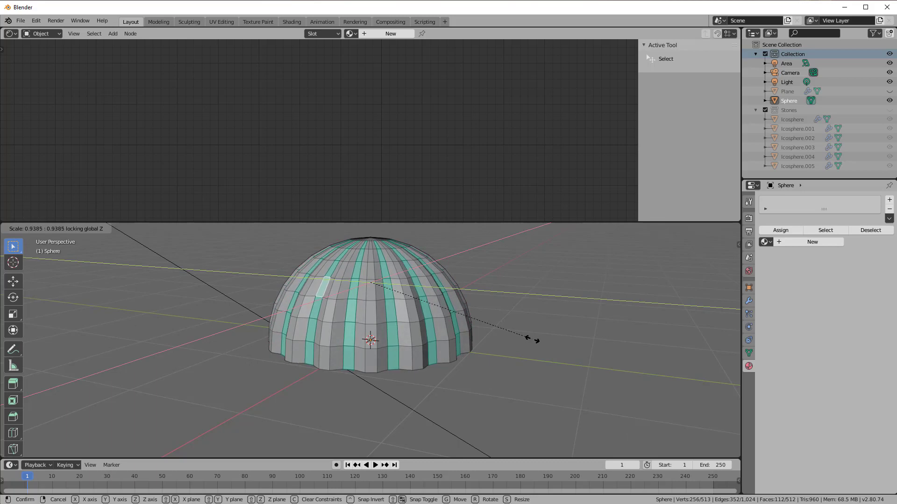
pyautogui.click(532, 340)
# Enable proportional editing and deselect all of the dome's faces.
pyautogui.moveTo(458, 378); pyautogui.dragTo(423, 403, button='middle')
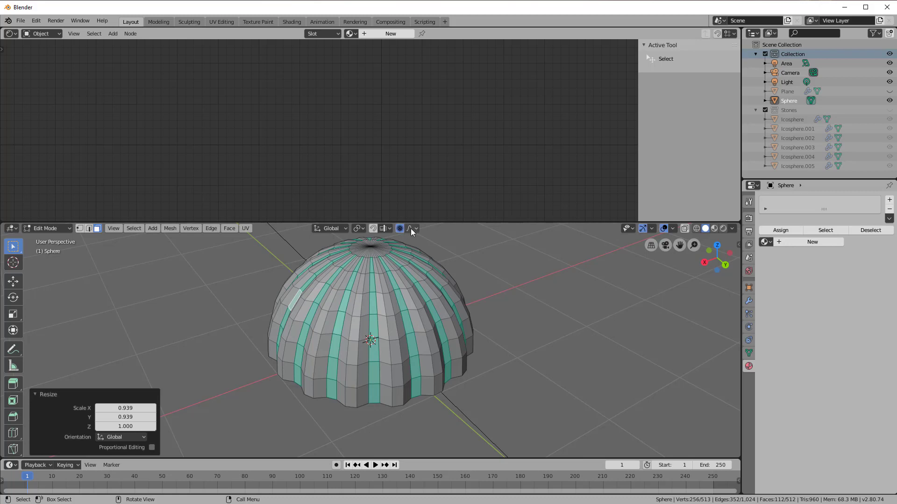
pyautogui.scroll(-1, 473, 314)
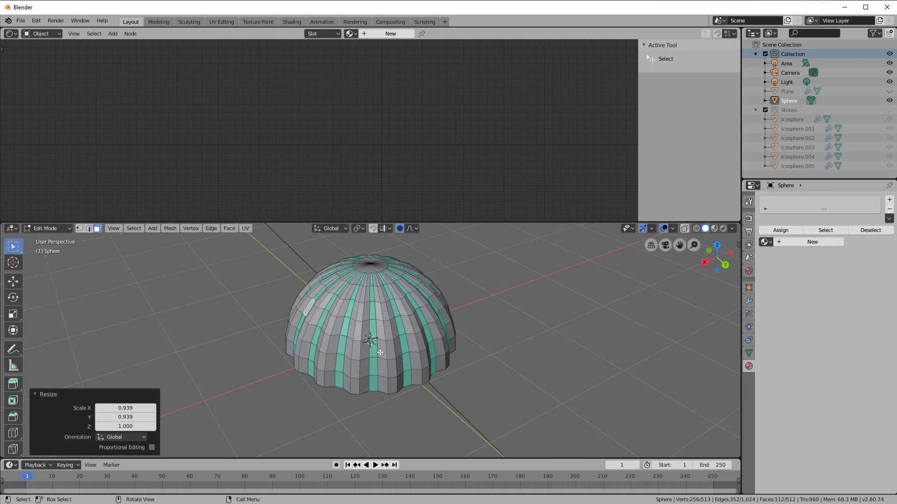
pyautogui.hotkey('alt', 'a')
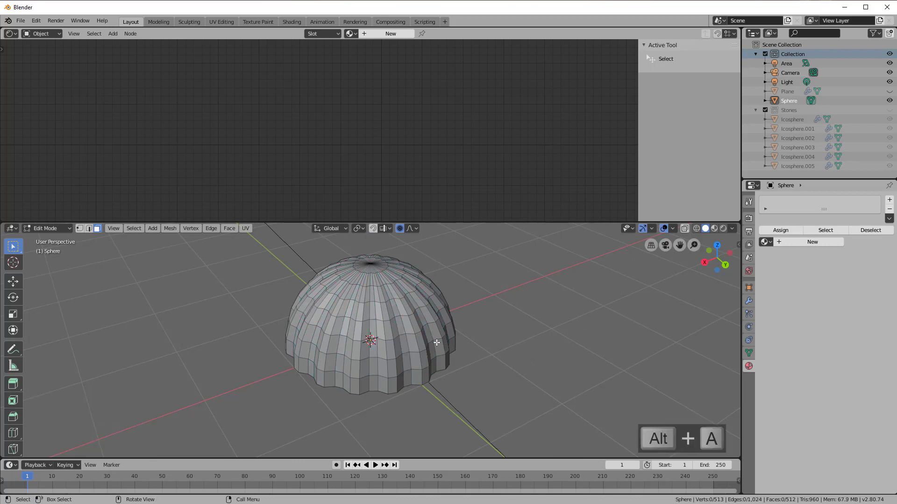
# Select the ring of triangular faces around the dome's top pole with circle select.
pyautogui.moveTo(483, 351); pyautogui.dragTo(507, 377, button='middle')
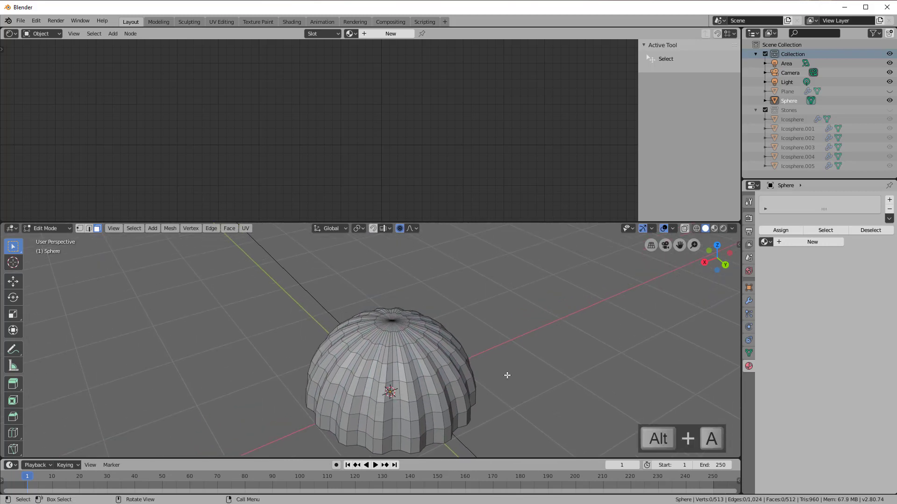
pyautogui.scroll(3, 494, 357)
pyautogui.press('c')
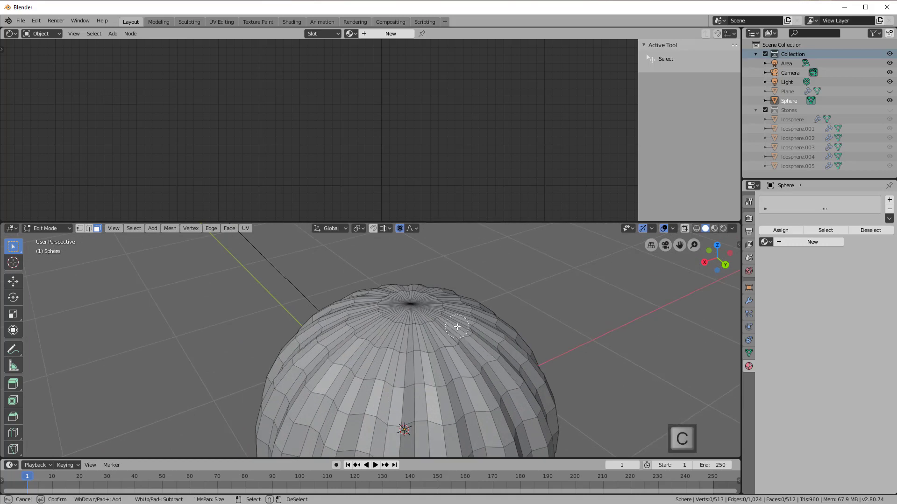
pyautogui.click(414, 306)
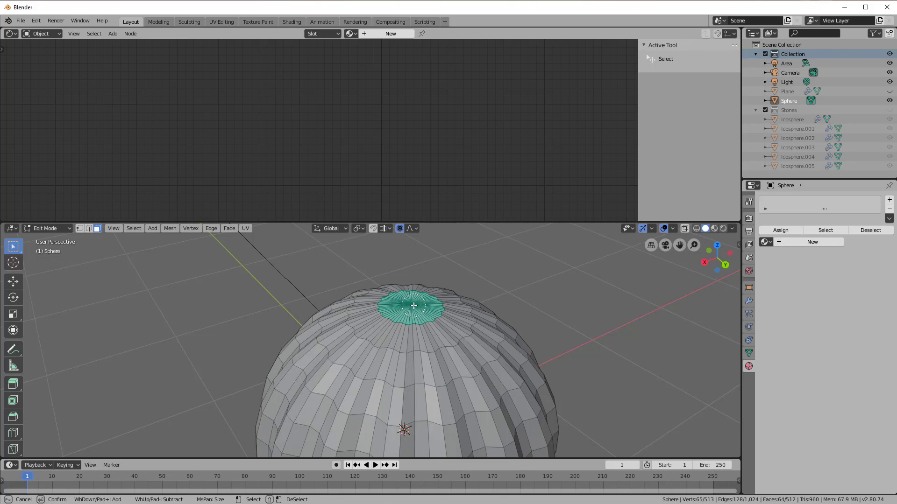
pyautogui.press('Escape')
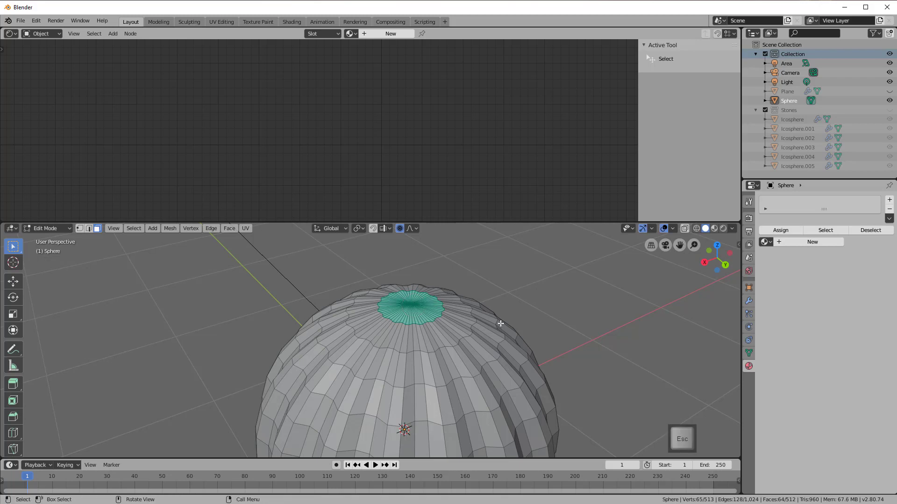
pyautogui.scroll(-2, 433, 328)
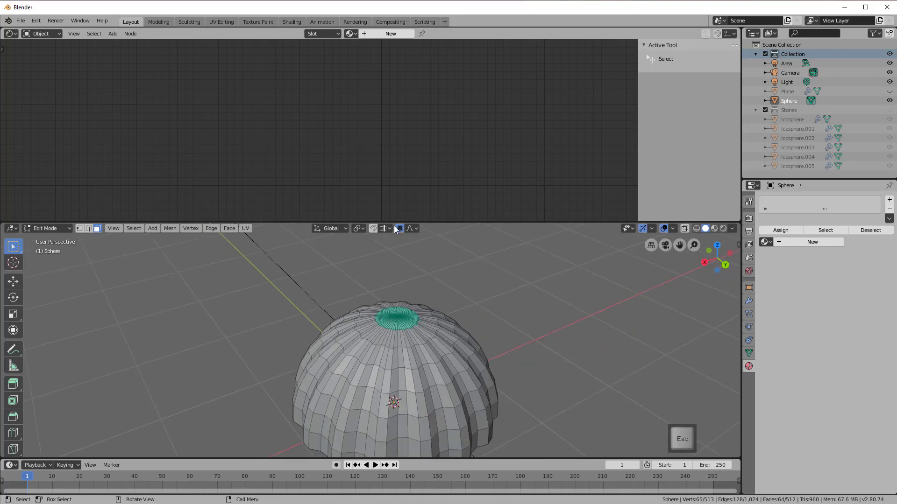
# Move the selected top faces about -0.378 m along X with smooth proportional editing at a size of about 1.1.
pyautogui.moveTo(441, 369); pyautogui.dragTo(406, 359, button='middle')
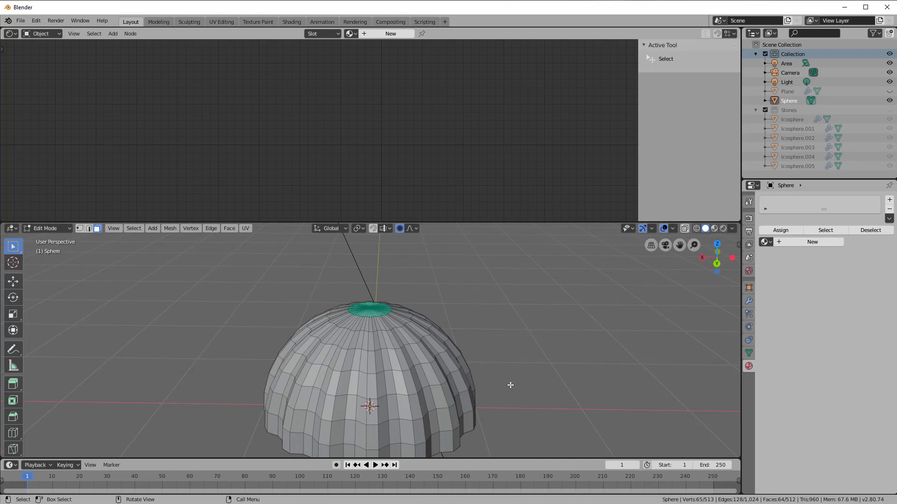
pyautogui.press('g')
pyautogui.press('x')
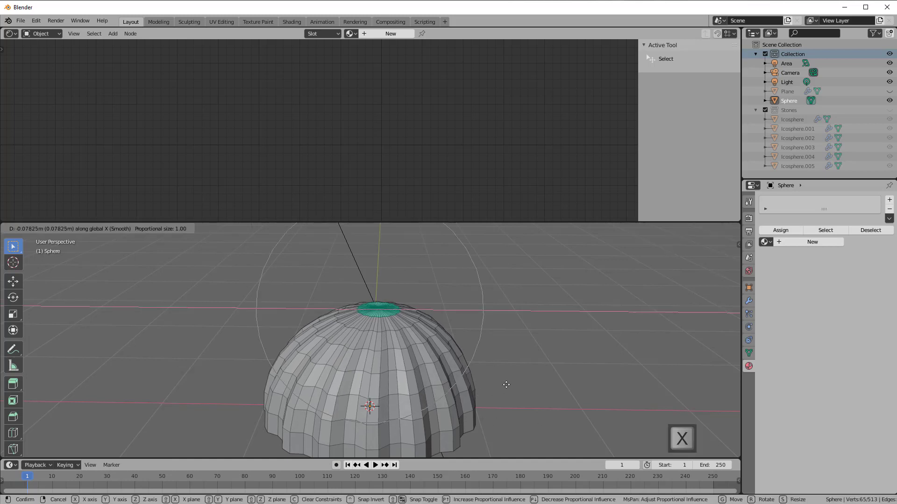
pyautogui.scroll(-1, 532, 393)
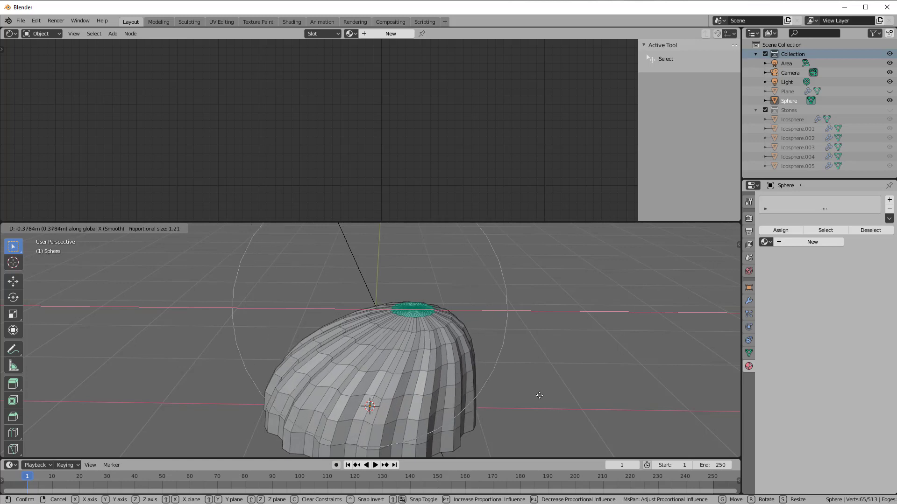
pyautogui.click(539, 396)
pyautogui.moveTo(530, 416); pyautogui.dragTo(514, 400, button='middle')
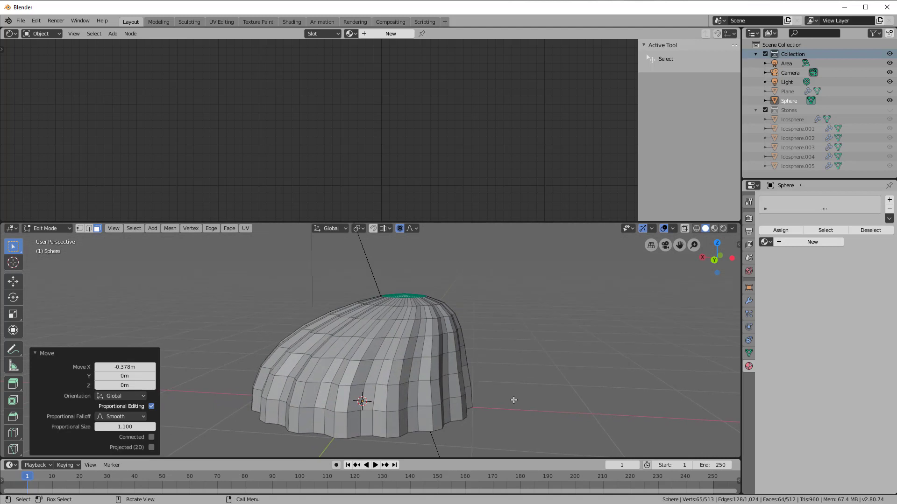
# Select the whole dome mesh and flatten it by scaling to about 0.288 along Z.
pyautogui.press('a')
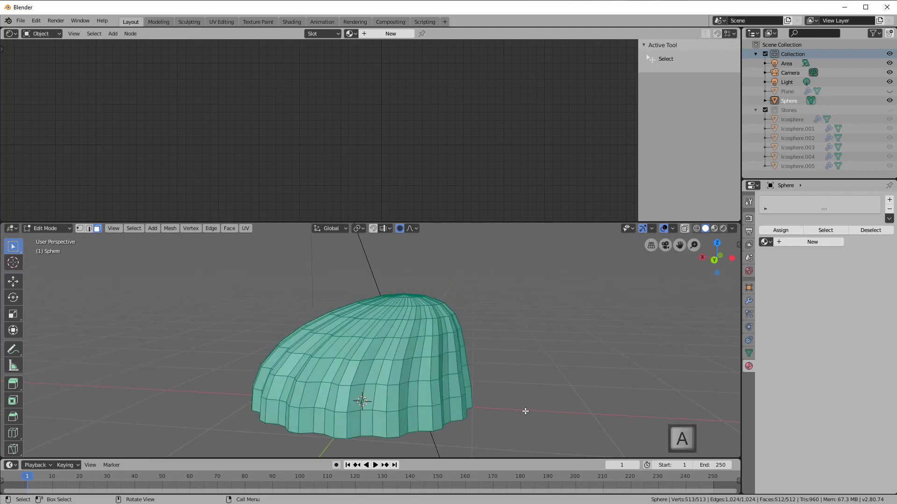
pyautogui.press('s')
pyautogui.press('z')
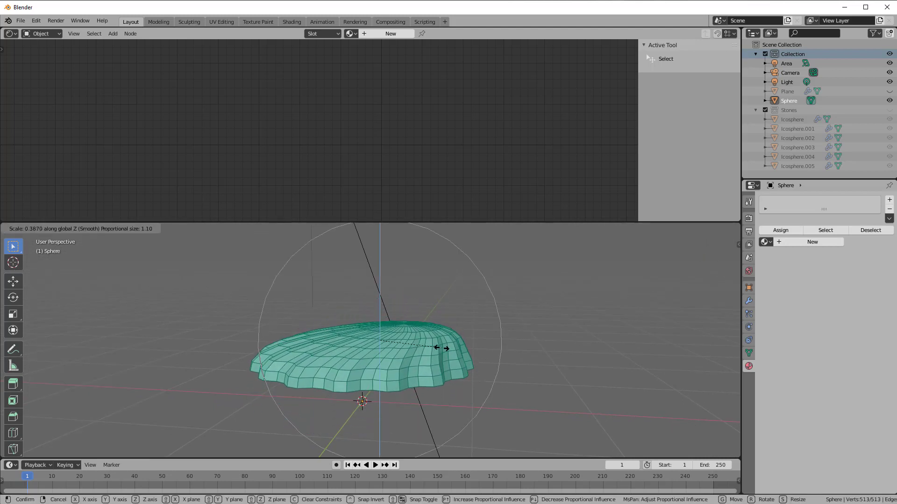
pyautogui.click(425, 349)
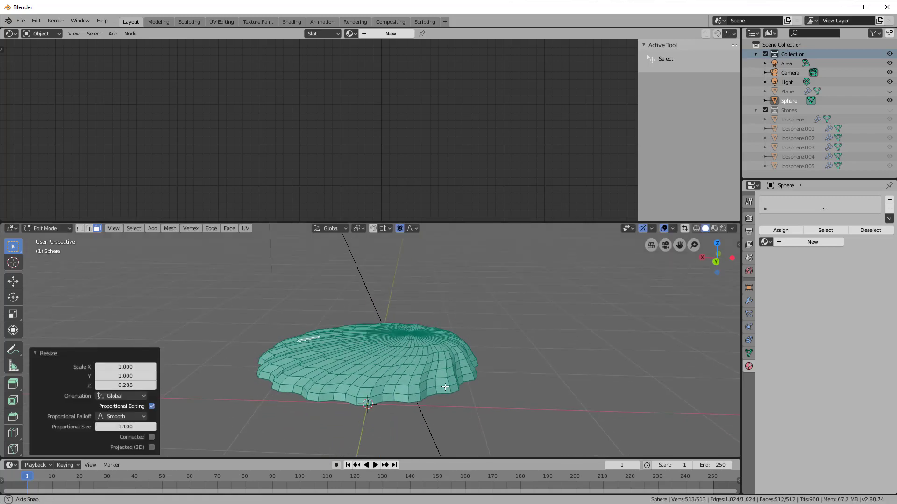
pyautogui.moveTo(420, 327); pyautogui.dragTo(419, 356, button='middle')
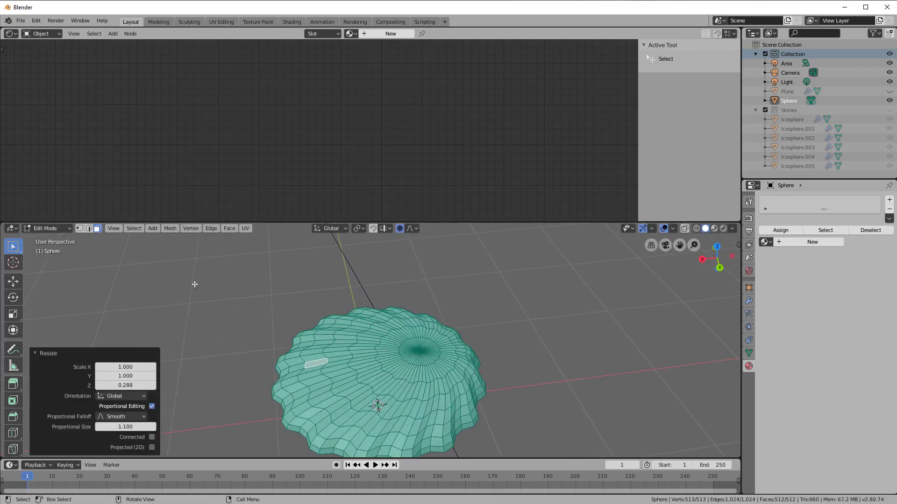
# Select only the dome's top pole vertex in vertex mode and set the proportional falloff to Sphere.
pyautogui.click(79, 228)
pyautogui.click(419, 355)
pyautogui.moveTo(434, 369); pyautogui.dragTo(438, 319, button='middle')
pyautogui.click(411, 228)
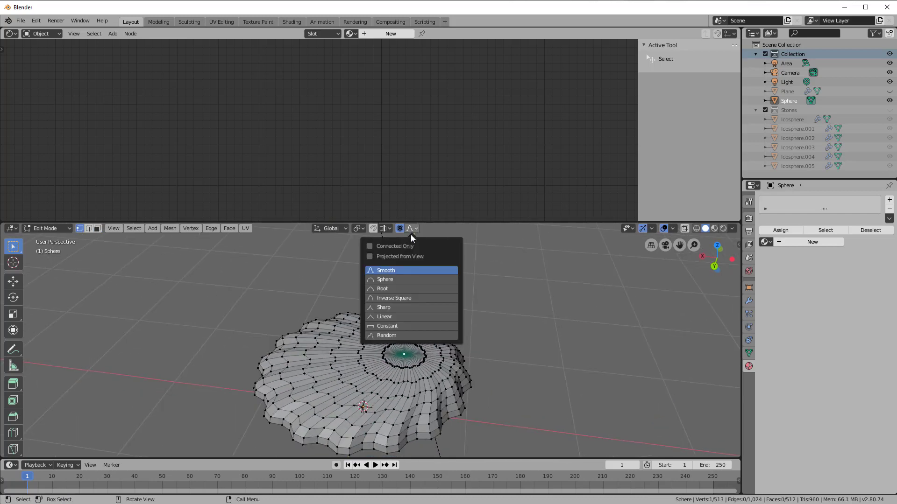
pyautogui.click(395, 276)
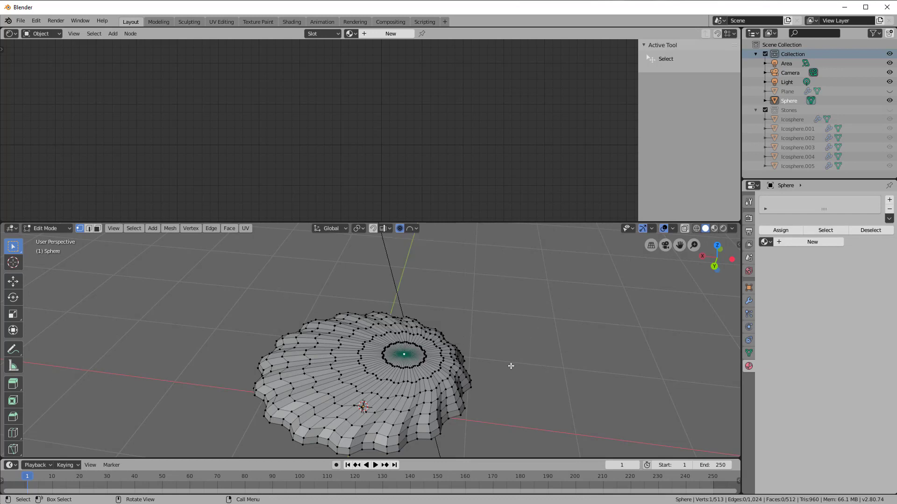
# Raise the top vertex about 0.055 m along Z with a proportional size of about 0.83.
pyautogui.press('g')
pyautogui.press('z')
pyautogui.moveTo(511, 368); pyautogui.dragTo(417, 378, button='middle')
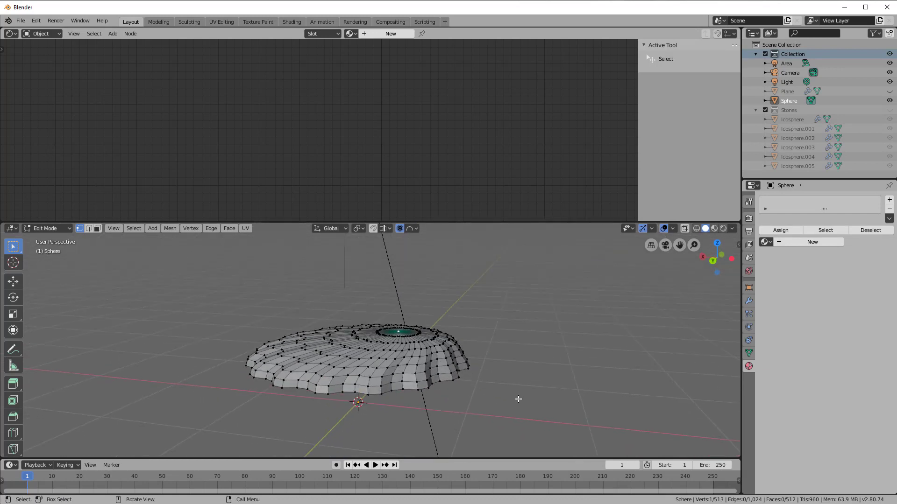
pyautogui.press('g')
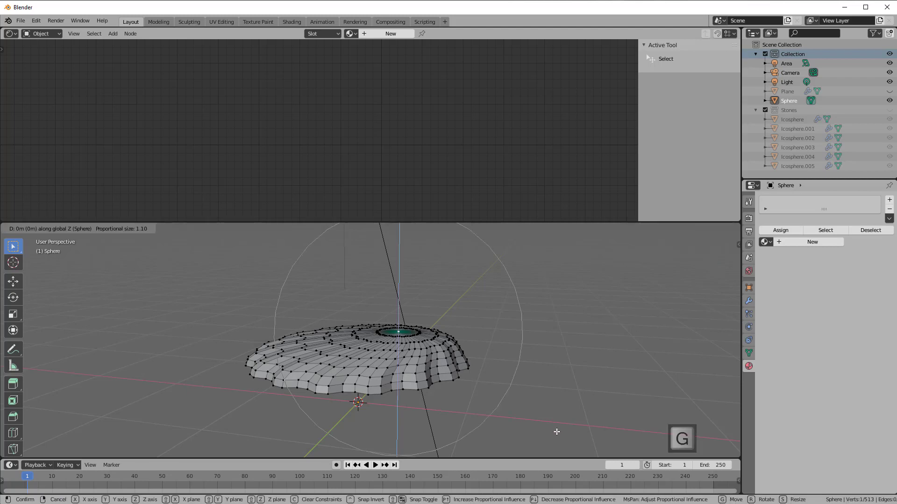
pyautogui.press('z')
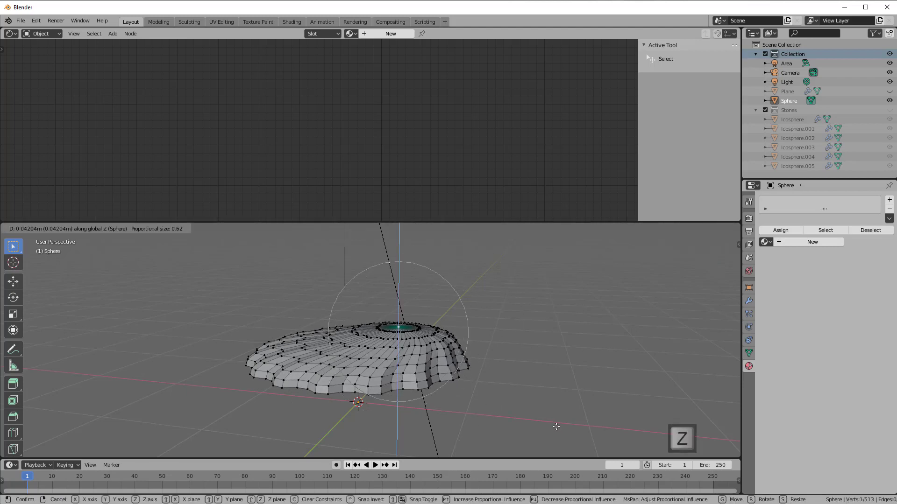
pyautogui.scroll(-1, 555, 424)
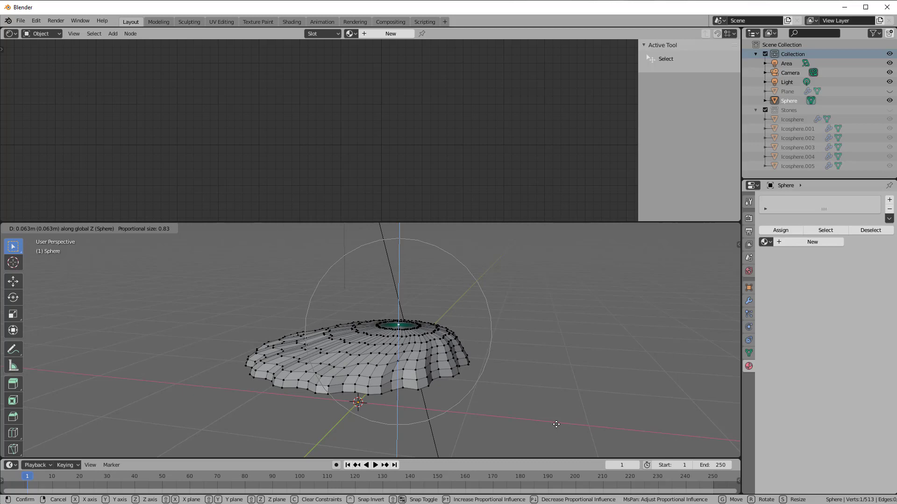
pyautogui.click(560, 426)
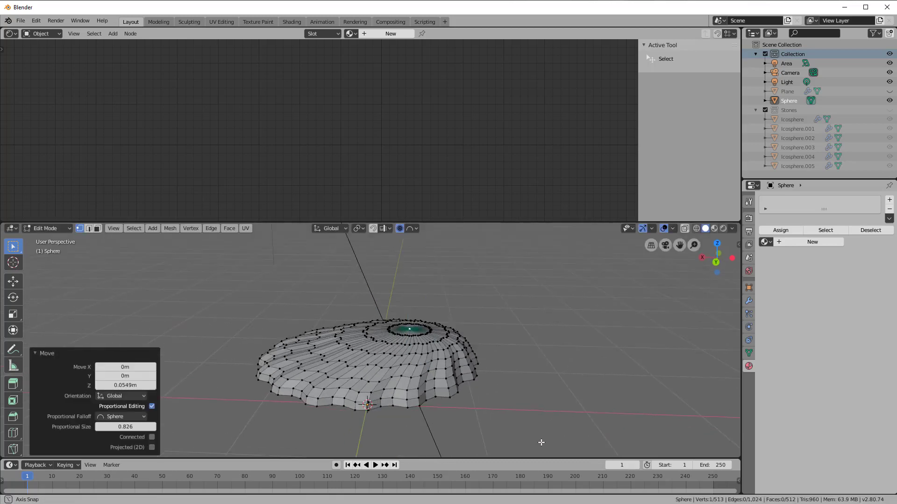
pyautogui.moveTo(540, 441); pyautogui.dragTo(455, 388, button='middle')
# Return to Object Mode and add a Subdivision Surface modifier to the flattened dome.
pyautogui.press('Tab')
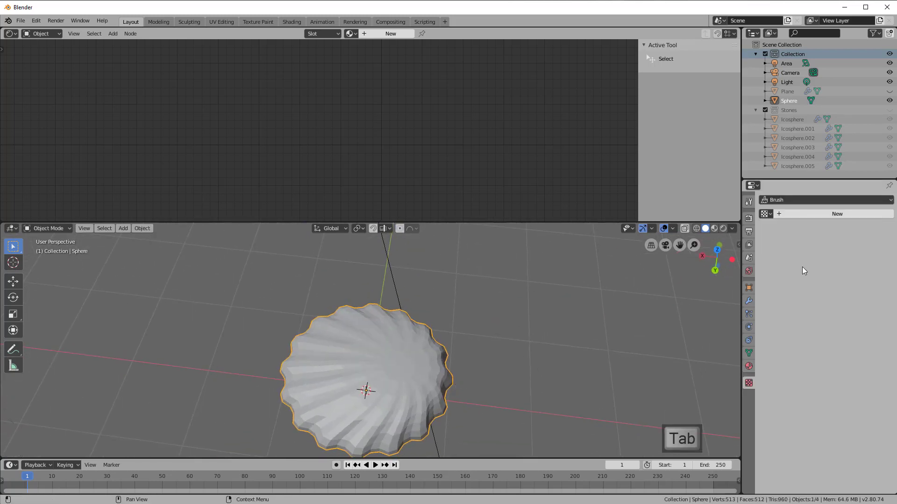
pyautogui.click(749, 300)
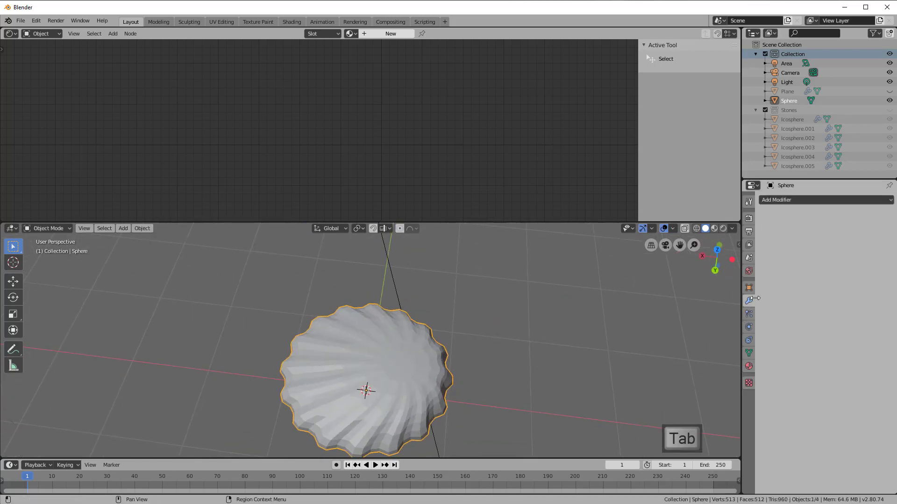
pyautogui.click(778, 201)
pyautogui.click(740, 355)
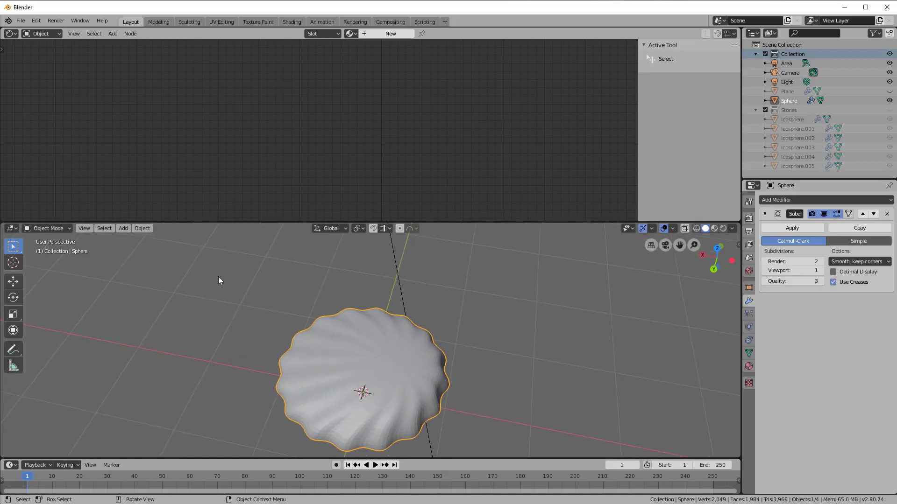
# Apply smooth shading to the ribbed dome.
pyautogui.click(142, 229)
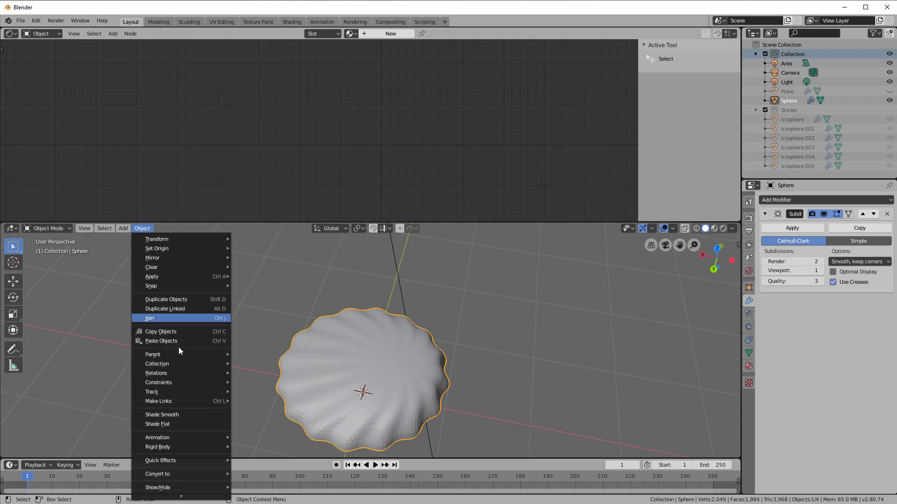
pyautogui.moveTo(179, 354)
pyautogui.click(167, 416)
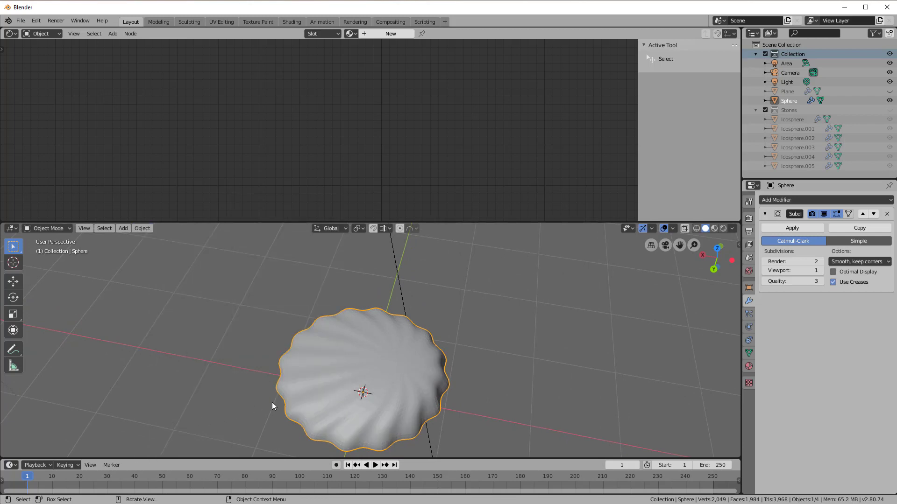
pyautogui.moveTo(329, 382); pyautogui.dragTo(368, 374, button='middle')
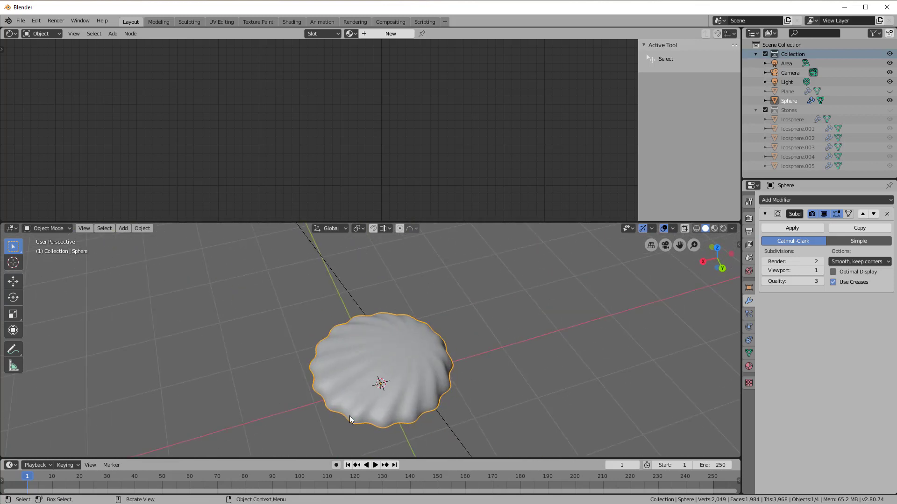
# Make the Stones collection visible and rename the Sphere object as seashell.
pyautogui.click(784, 110)
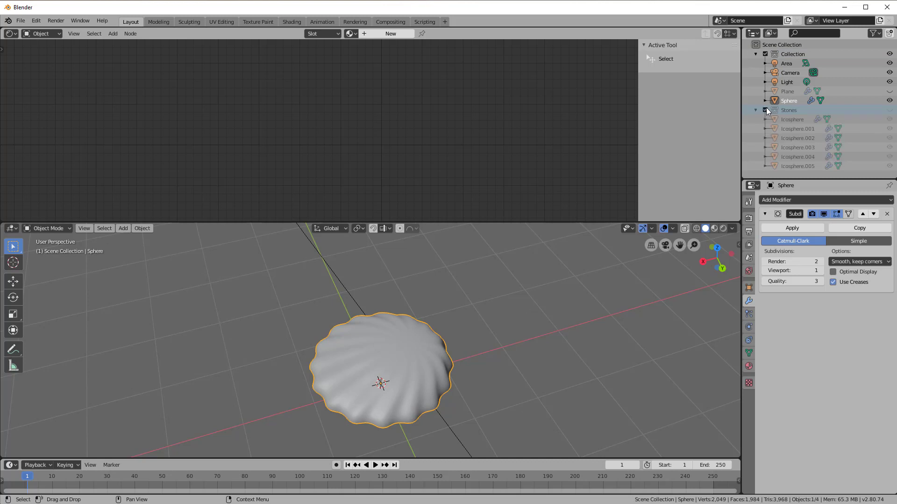
pyautogui.click(890, 111)
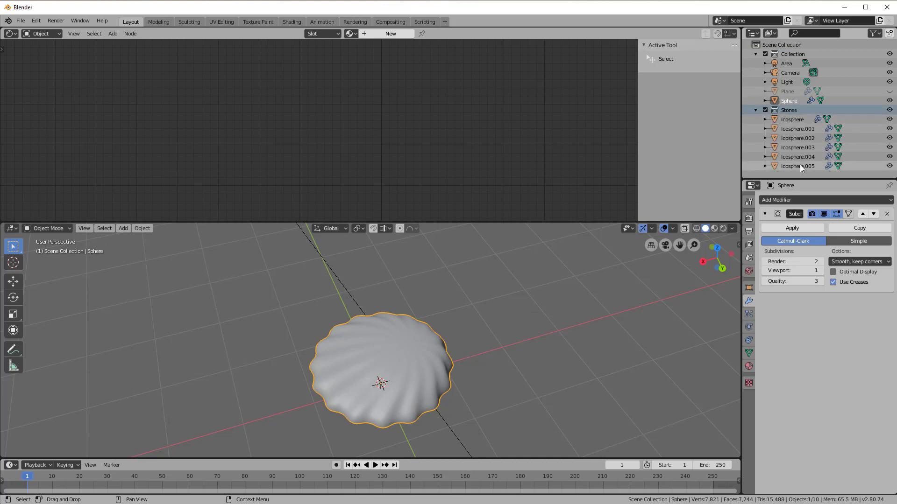
pyautogui.click(789, 102)
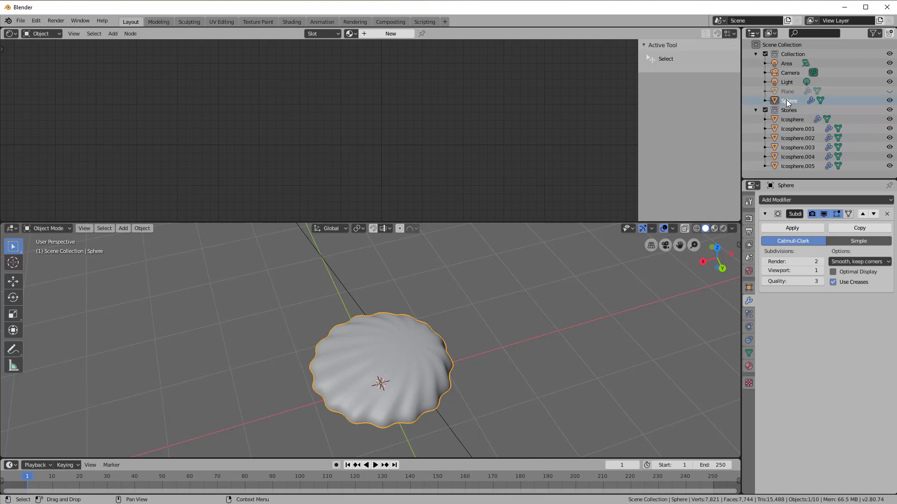
pyautogui.doubleClick(789, 102)
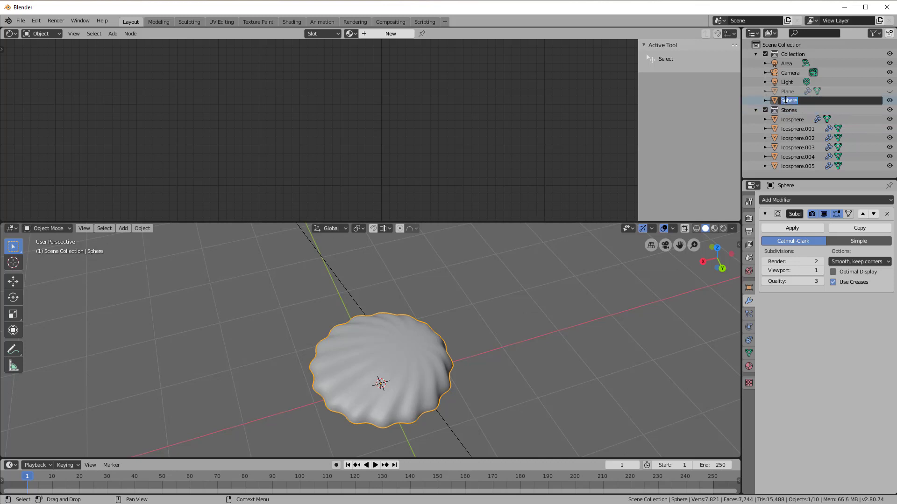
pyautogui.write('seashell')
pyautogui.press('Return')
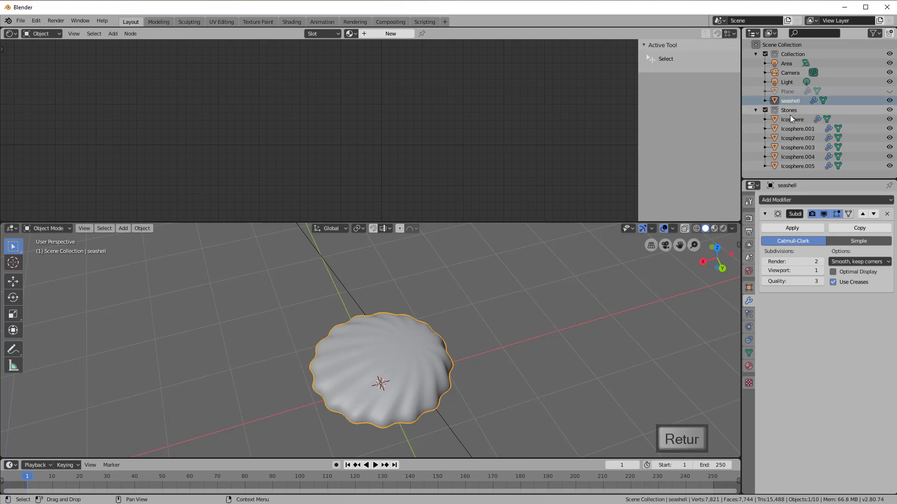
# Put the seashell into the Stones collection and unhide the Plane object.
pyautogui.moveTo(777, 102); pyautogui.dragTo(788, 110)
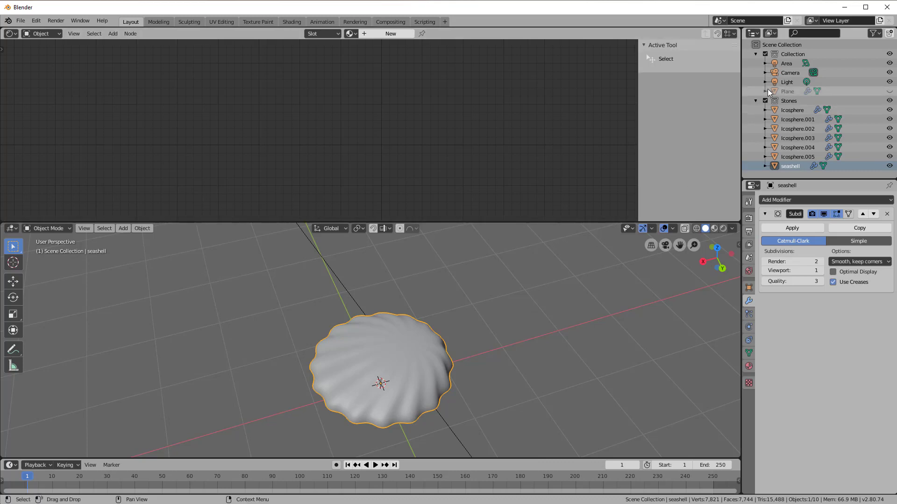
pyautogui.click(890, 91)
# Move the seashell about 22.1 m along the X axis to the end of the row of stones.
pyautogui.scroll(-6, 576, 316)
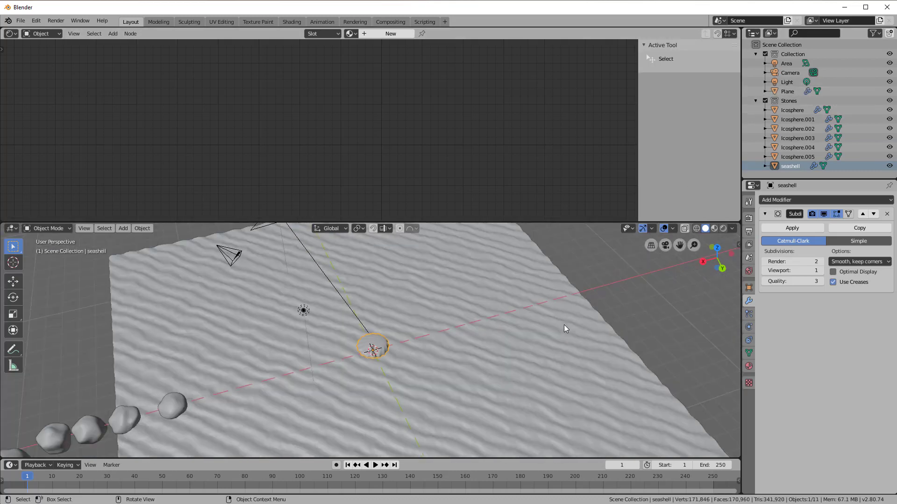
pyautogui.moveTo(564, 324); pyautogui.dragTo(456, 337, button='middle')
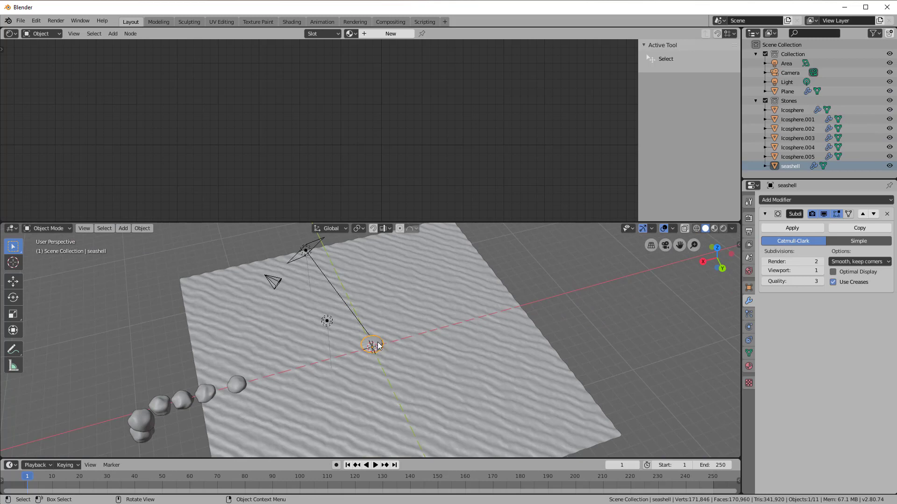
pyautogui.press('g')
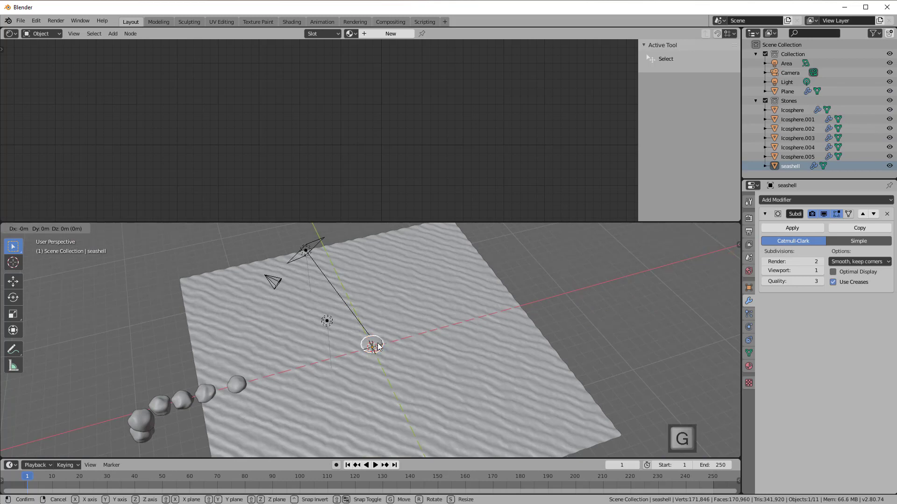
pyautogui.press('x')
pyautogui.click(104, 383)
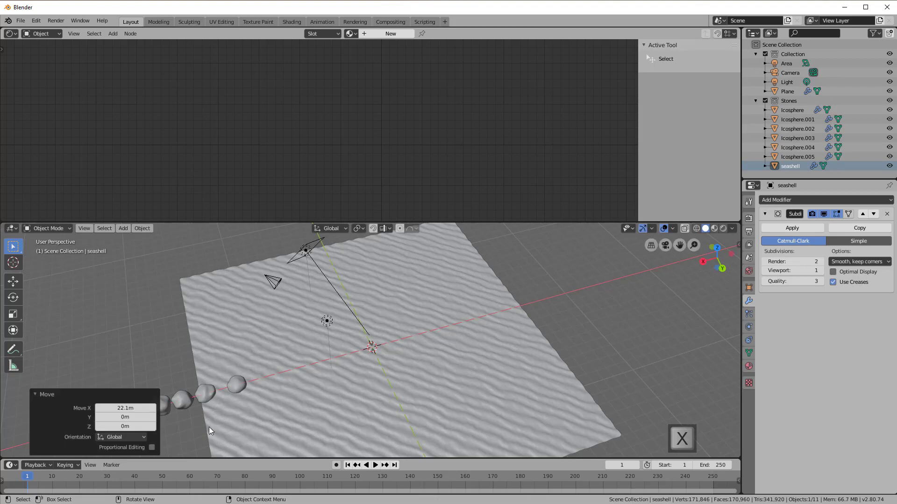
pyautogui.click(122, 341)
pyautogui.moveTo(162, 383); pyautogui.dragTo(351, 379, button='middle')
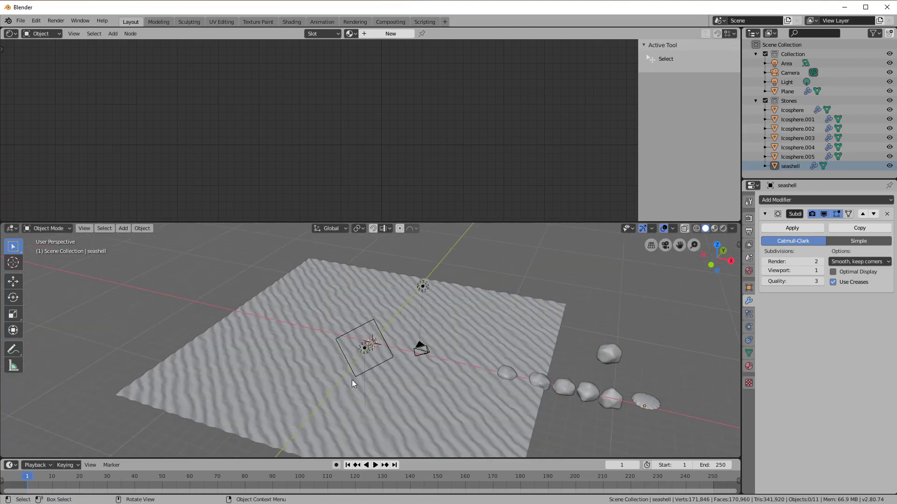
# Check the ground through the camera, then select the sea ground plane and add a particle system to it.
pyautogui.click(665, 247)
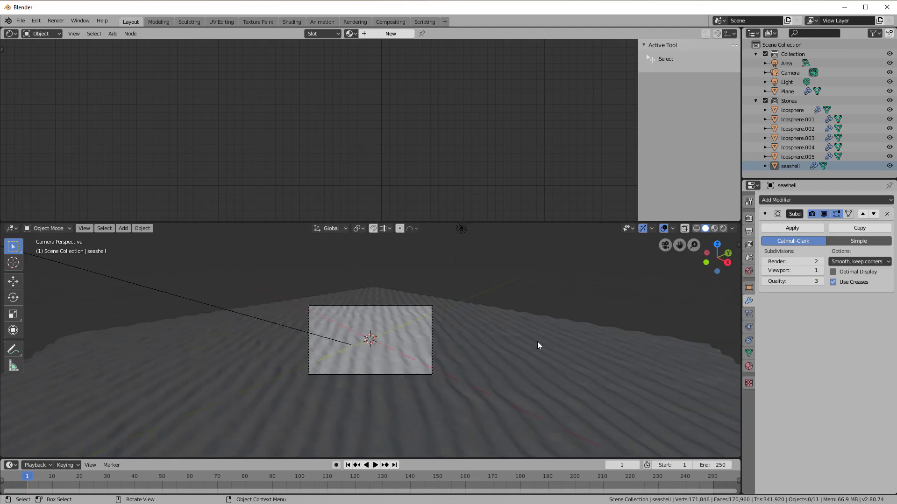
pyautogui.moveTo(531, 324); pyautogui.dragTo(540, 338, button='middle')
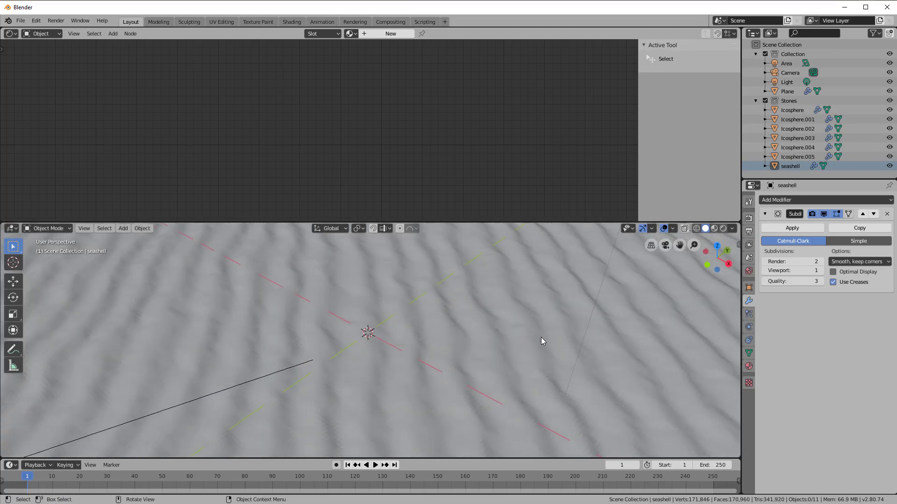
pyautogui.scroll(-2, 541, 337)
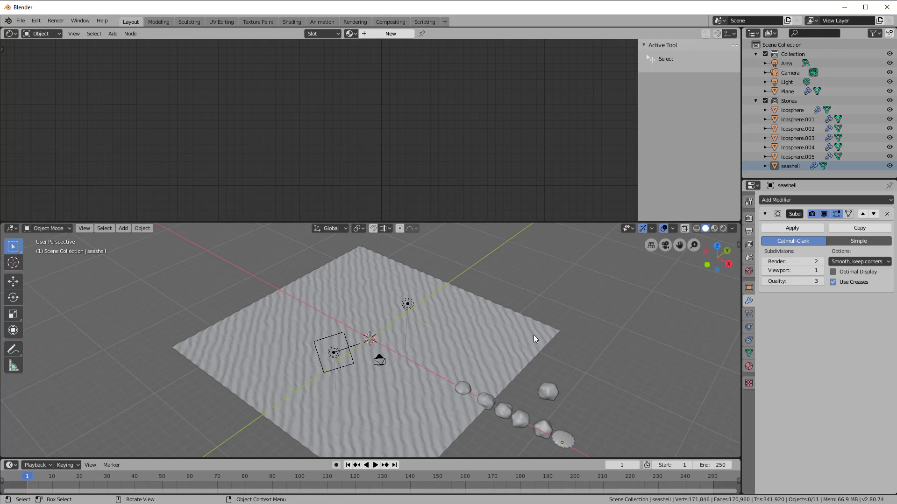
pyautogui.click(535, 339)
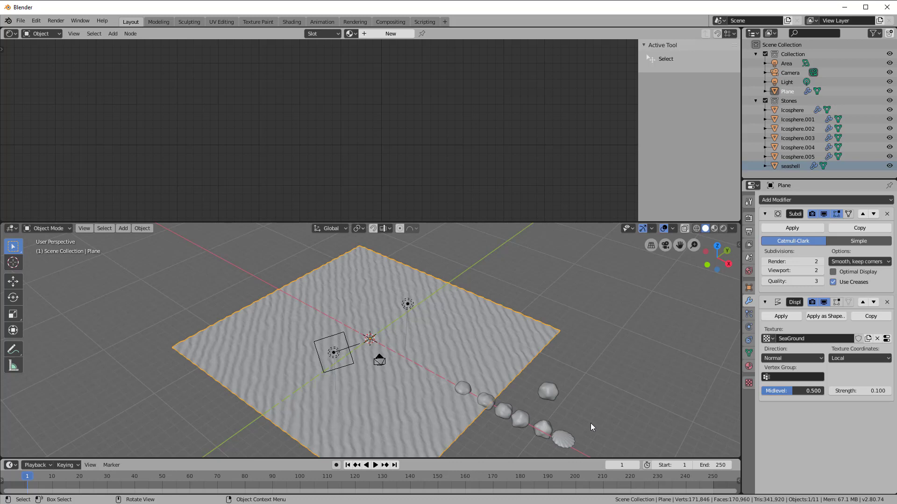
pyautogui.click(748, 314)
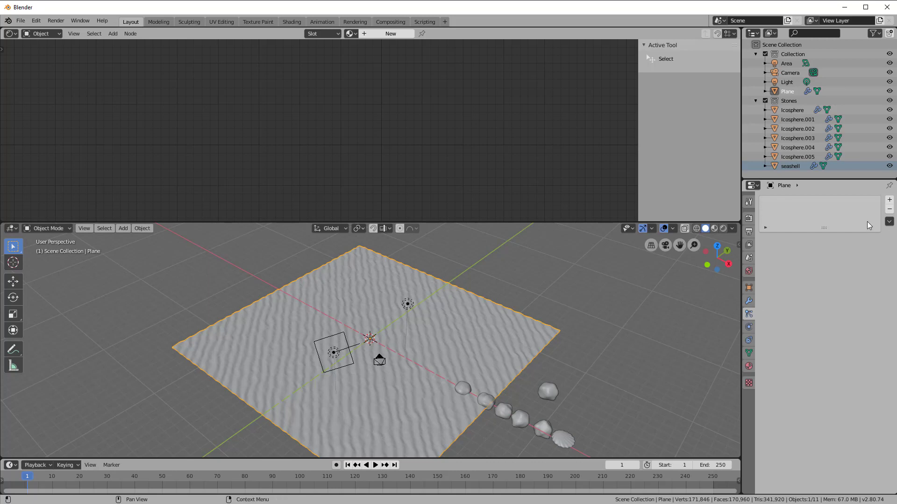
pyautogui.click(890, 200)
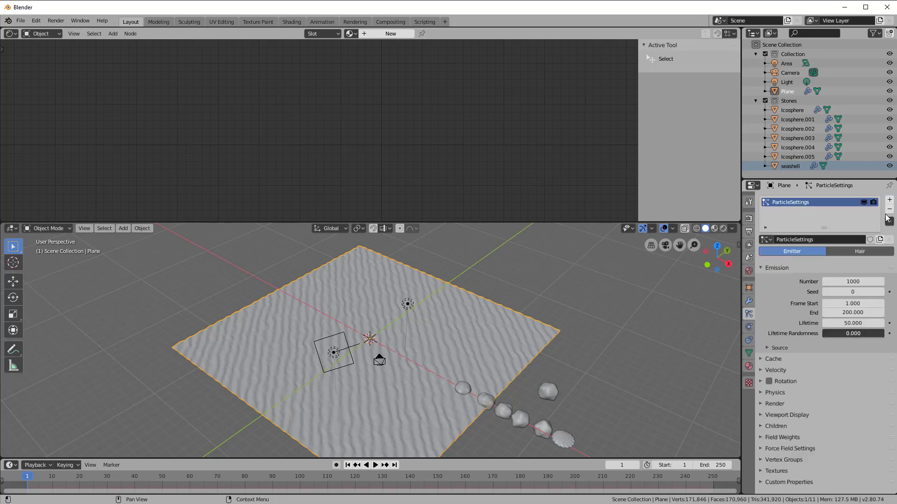
# Set the particle emission source to Faces with a Grid distribution.
pyautogui.click(766, 348)
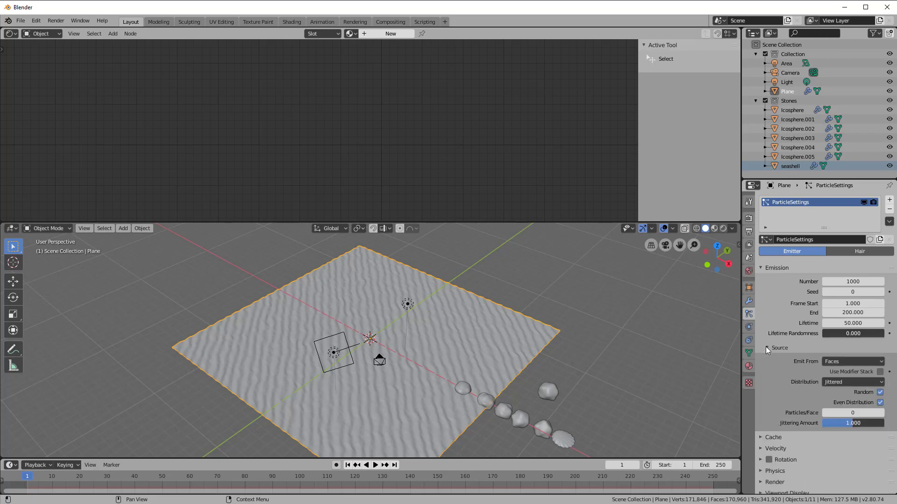
pyautogui.click(832, 363)
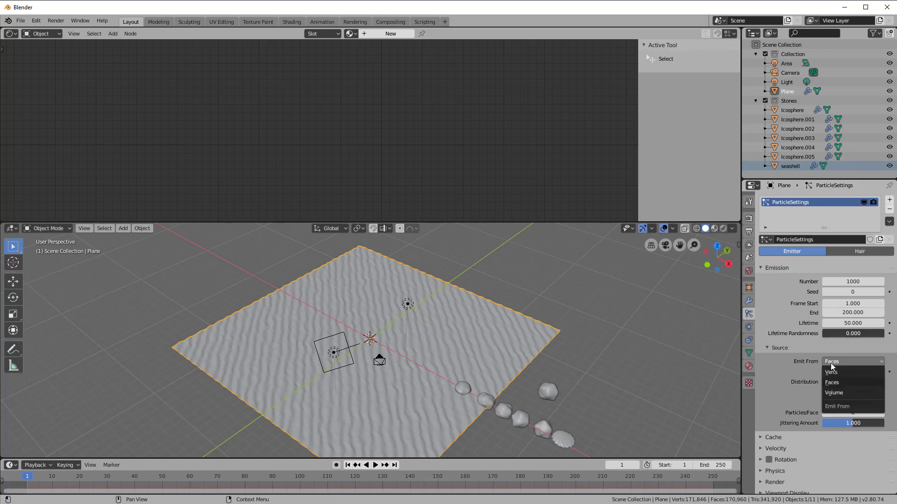
pyautogui.click(832, 382)
pyautogui.click(836, 382)
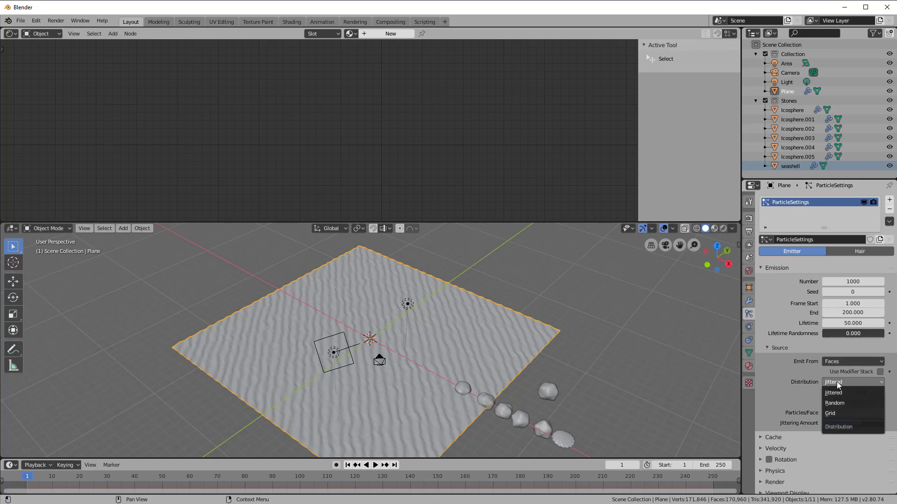
pyautogui.click(830, 415)
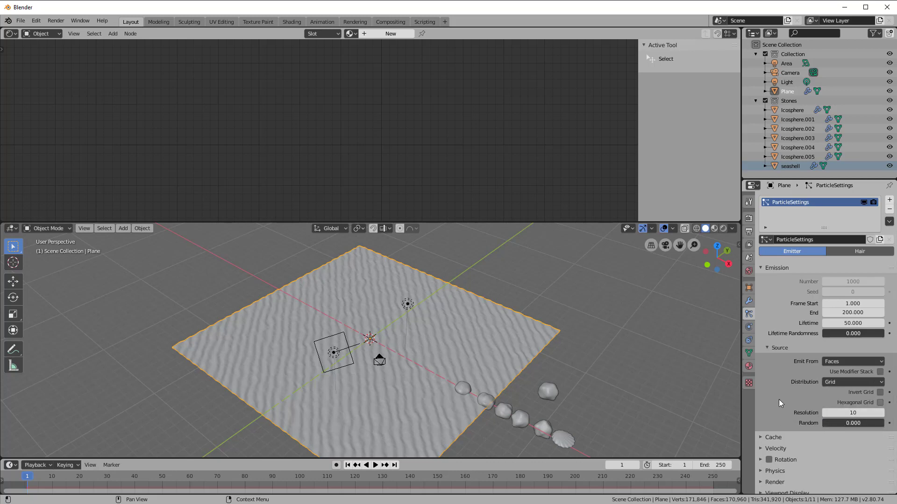
# Render the particles as a Collection, using Stones as the instance collection.
pyautogui.scroll(-3, 779, 402)
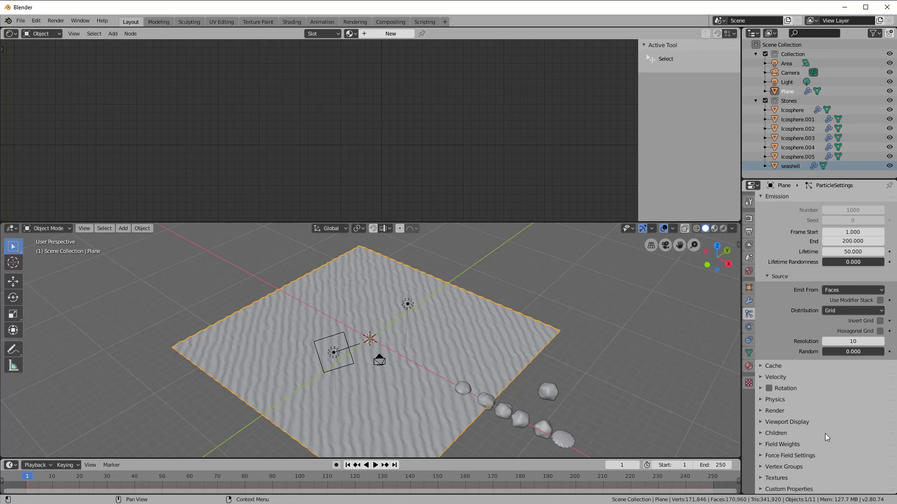
pyautogui.click(762, 411)
pyautogui.scroll(-4, 777, 417)
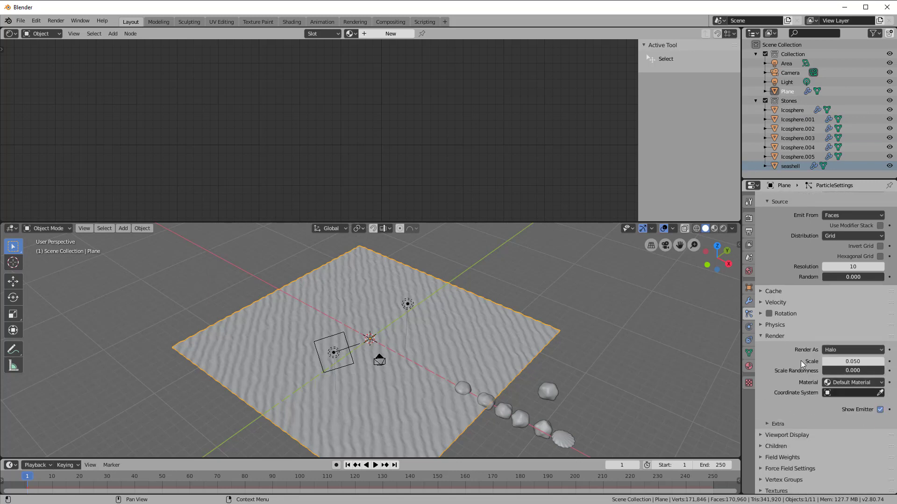
pyautogui.click(836, 351)
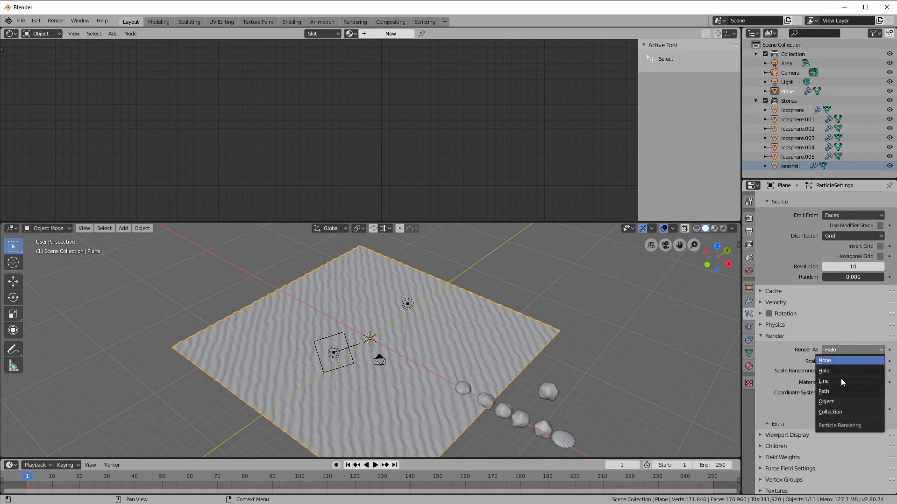
pyautogui.click(835, 412)
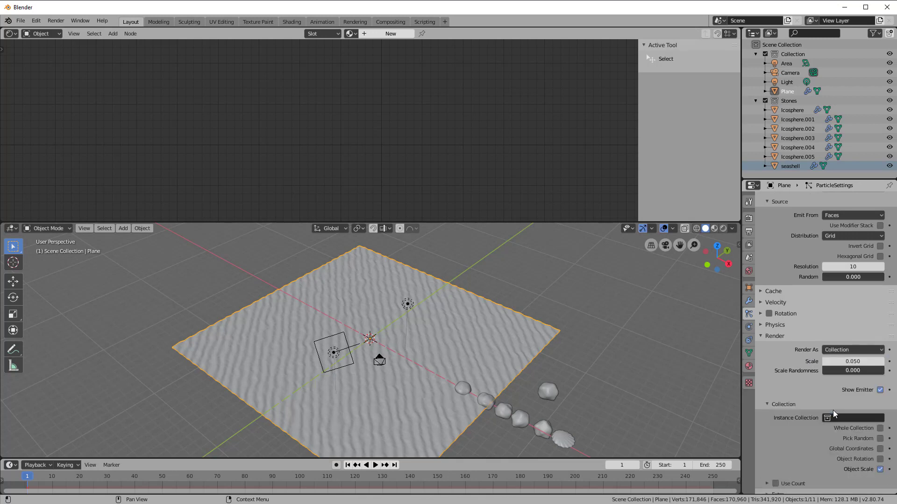
pyautogui.scroll(-2, 819, 392)
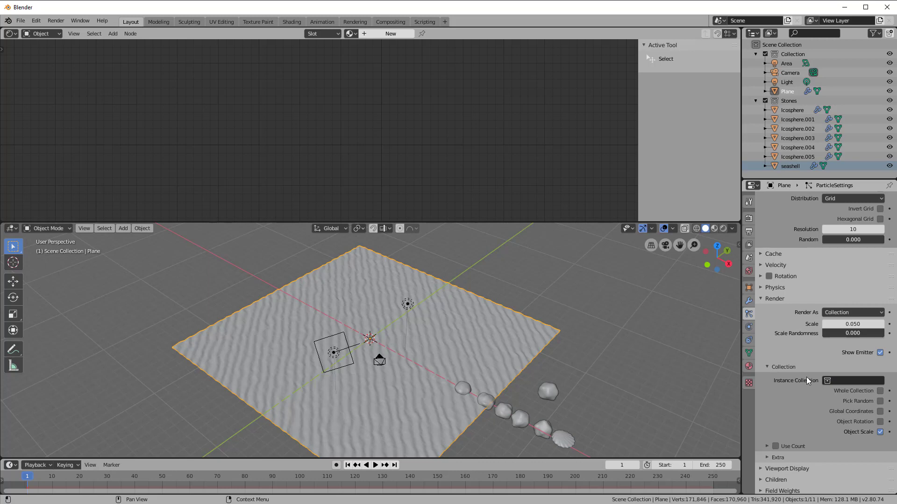
pyautogui.click(840, 382)
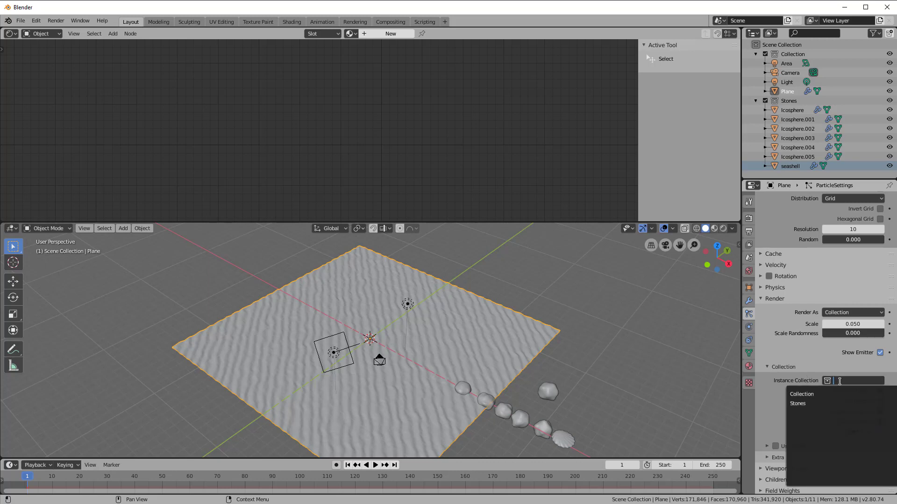
pyautogui.click(808, 402)
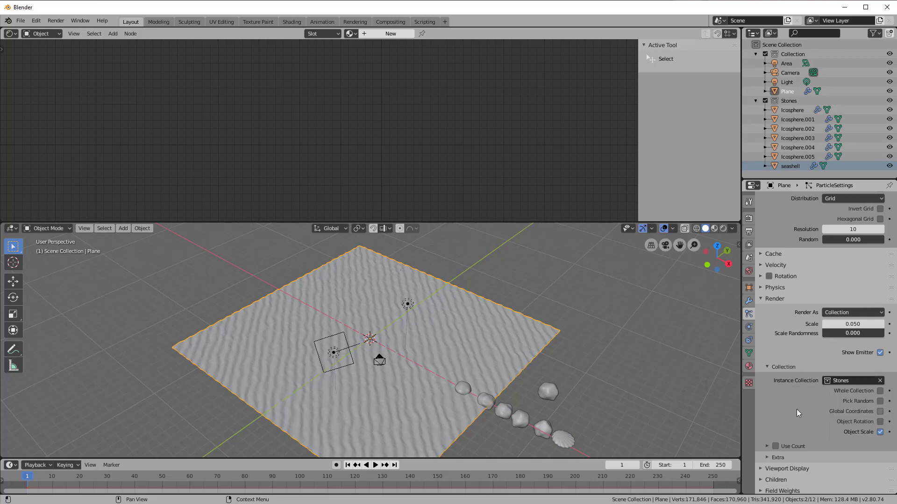
# Set the particle emission end frame to 1.
pyautogui.scroll(10, 796, 411)
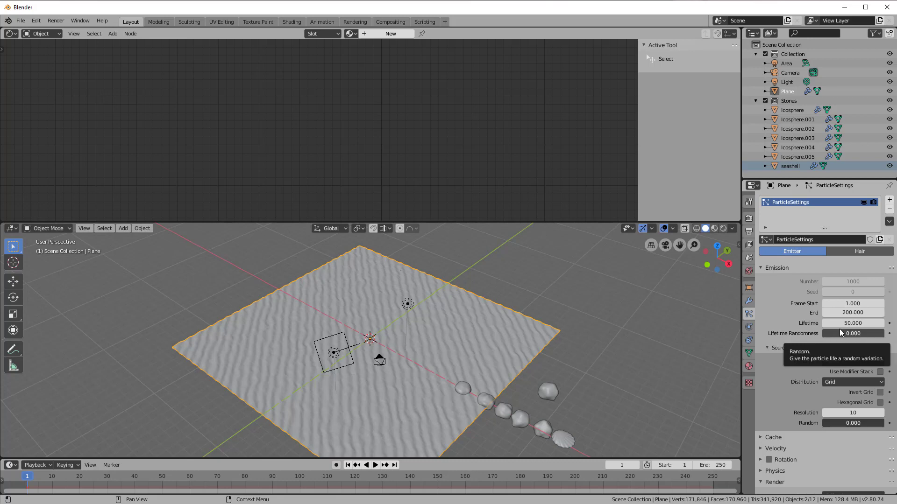
pyautogui.click(844, 312)
pyautogui.write('1')
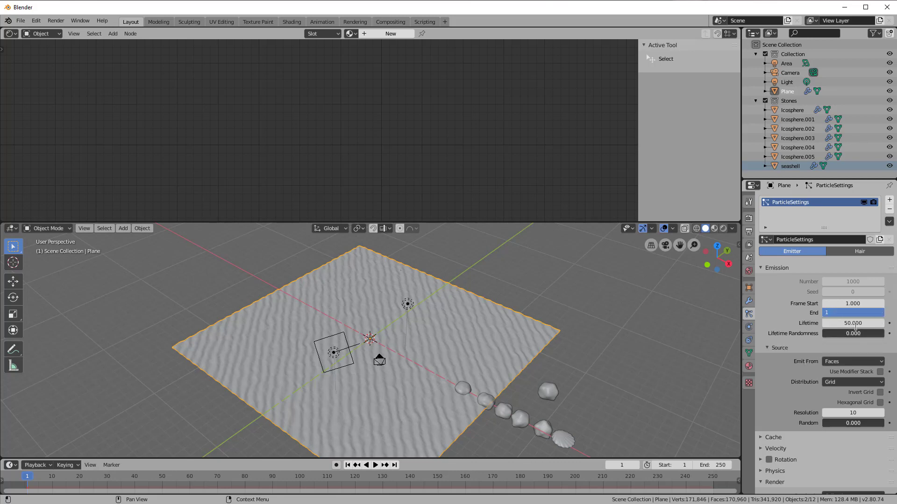
pyautogui.press('Return')
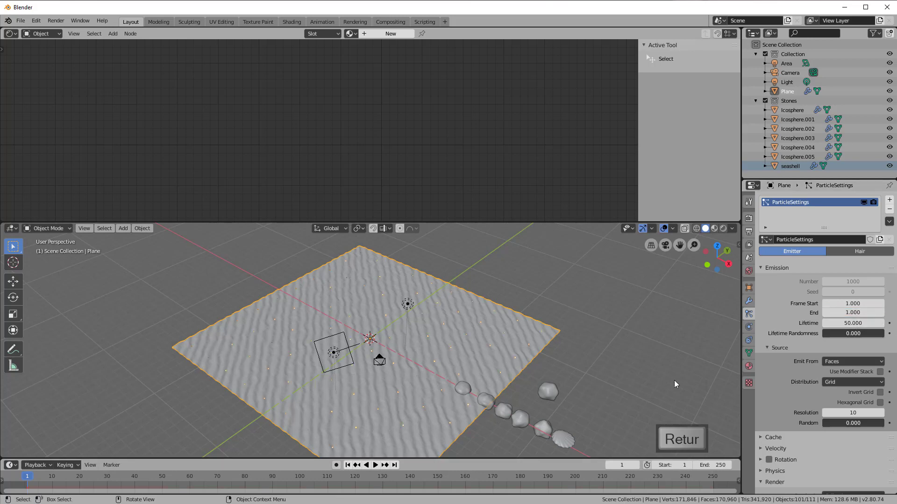
# Set the particles' render scale to 0.660 and their scale randomness to 0.904.
pyautogui.scroll(5, 556, 386)
pyautogui.scroll(5, 483, 402)
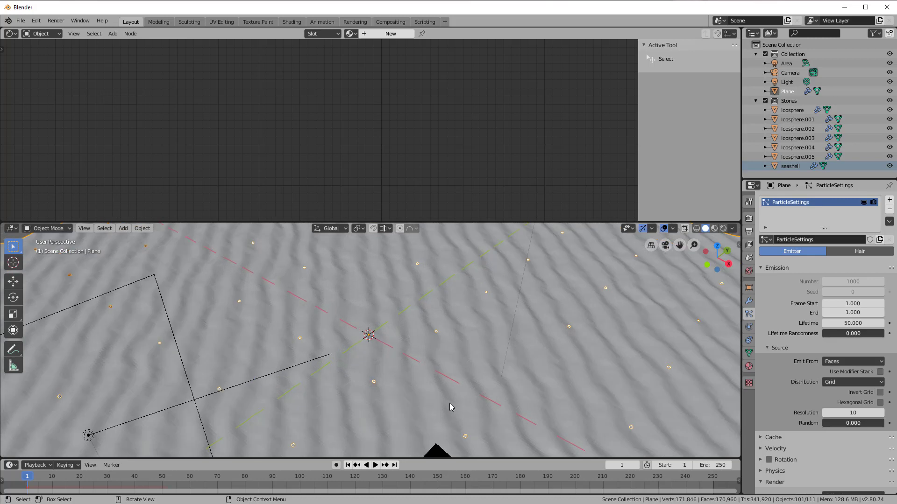
pyautogui.scroll(-7, 449, 403)
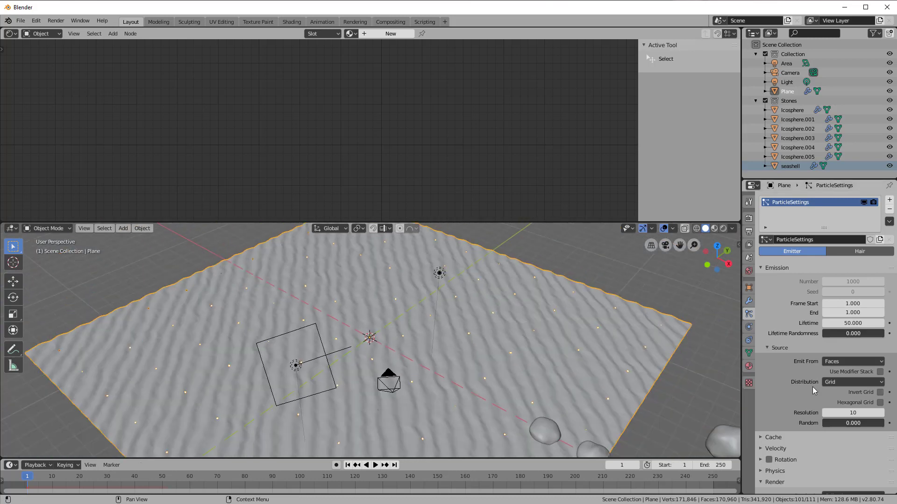
pyautogui.scroll(-6, 815, 396)
pyautogui.moveTo(824, 395); pyautogui.dragTo(883, 396)
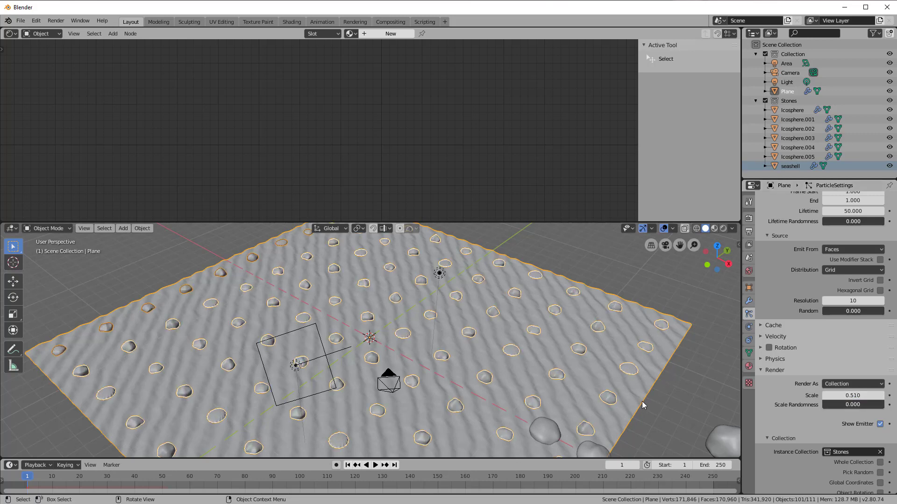
pyautogui.scroll(2, 642, 403)
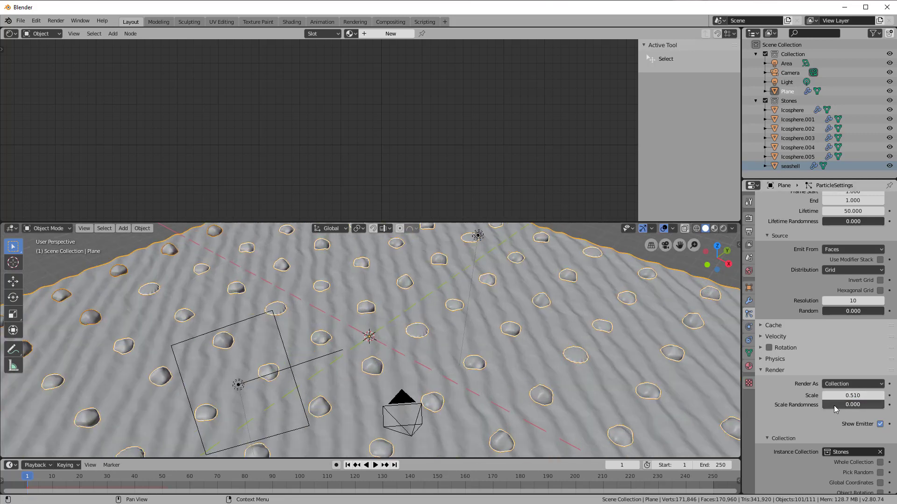
pyautogui.moveTo(847, 409); pyautogui.dragTo(878, 405)
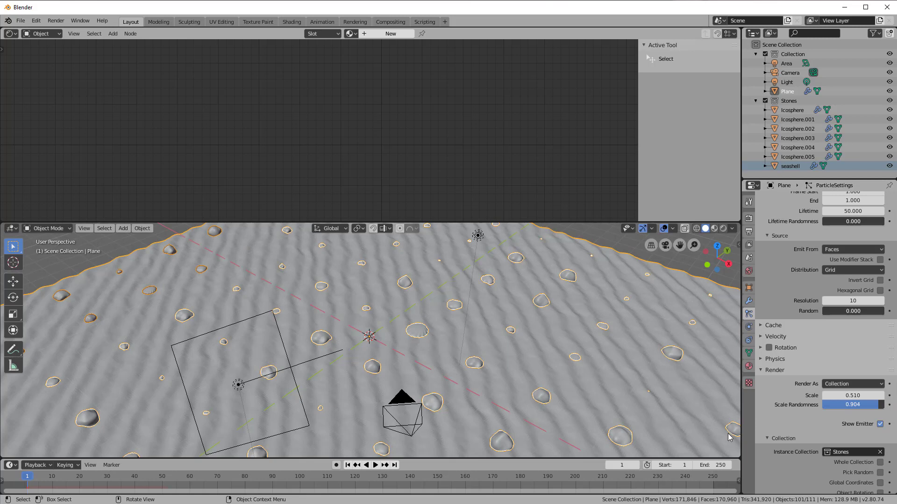
pyautogui.moveTo(844, 396); pyautogui.dragTo(852, 396)
# Move the six source stones and the seashell together off the sea ground, by about 6.87 m in X, 5.11 m in Y and -0.83 m in Z.
pyautogui.scroll(-5, 366, 316)
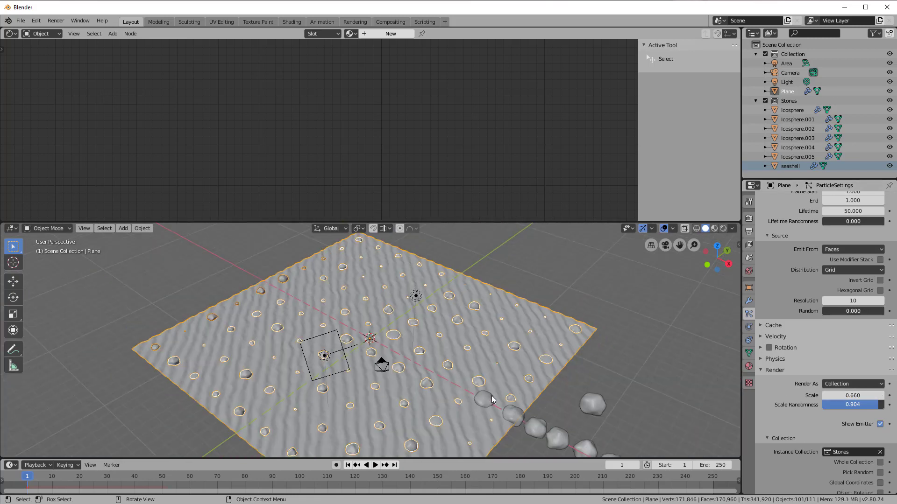
pyautogui.scroll(-2, 497, 415)
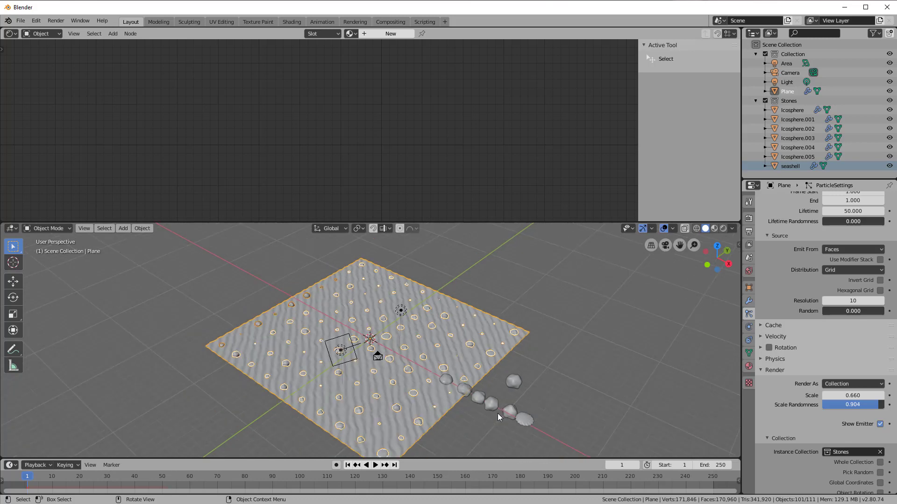
pyautogui.click(445, 382)
pyautogui.keyDown('shift'); pyautogui.click(466, 393); pyautogui.keyUp('shift')
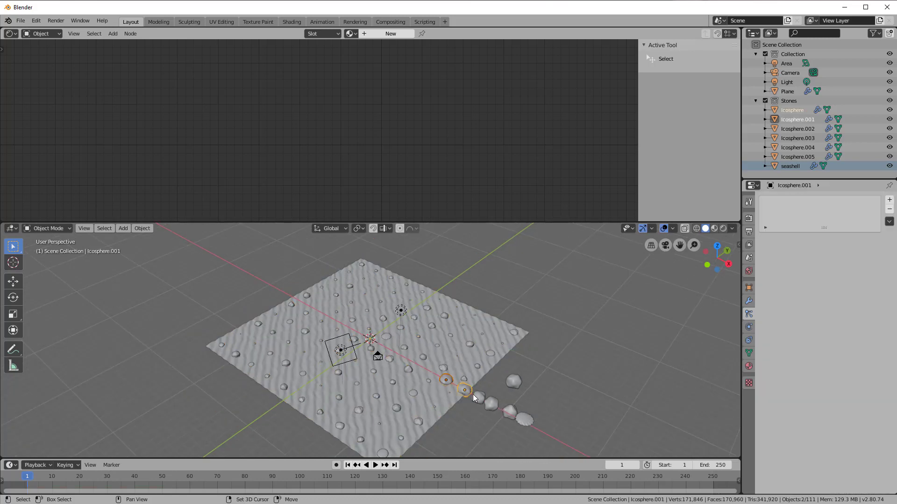
pyautogui.keyDown('shift'); pyautogui.click(483, 402); pyautogui.keyUp('shift')
pyautogui.keyDown('shift'); pyautogui.click(493, 406); pyautogui.keyUp('shift')
pyautogui.keyDown('shift'); pyautogui.click(507, 413); pyautogui.keyUp('shift')
pyautogui.keyDown('shift'); pyautogui.click(520, 420); pyautogui.keyUp('shift')
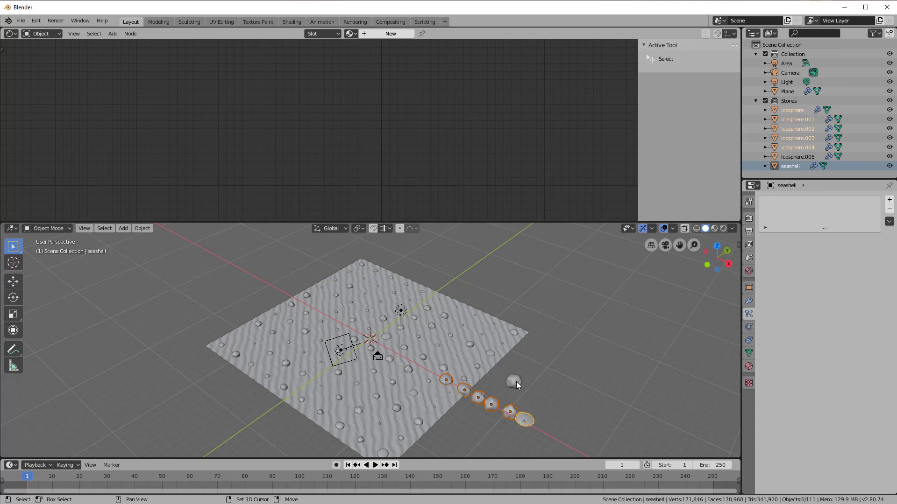
pyautogui.keyDown('shift'); pyautogui.click(516, 383); pyautogui.keyUp('shift')
pyautogui.press('g')
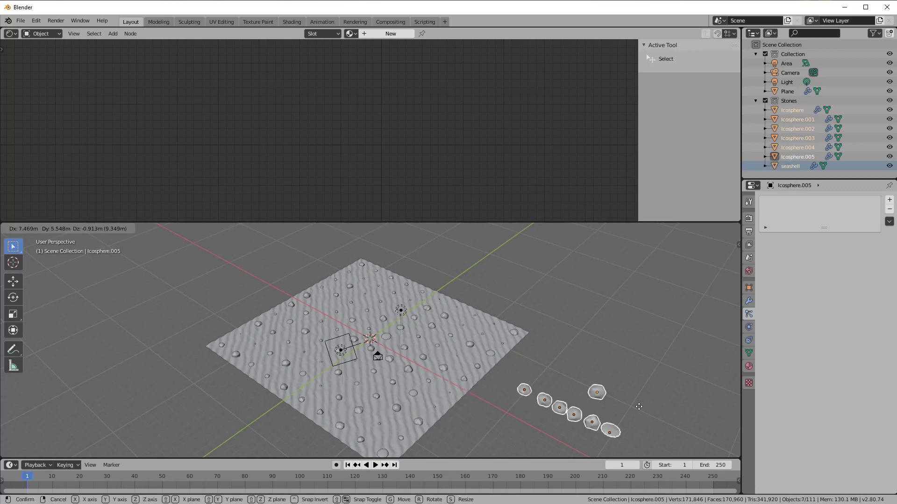
pyautogui.click(639, 407)
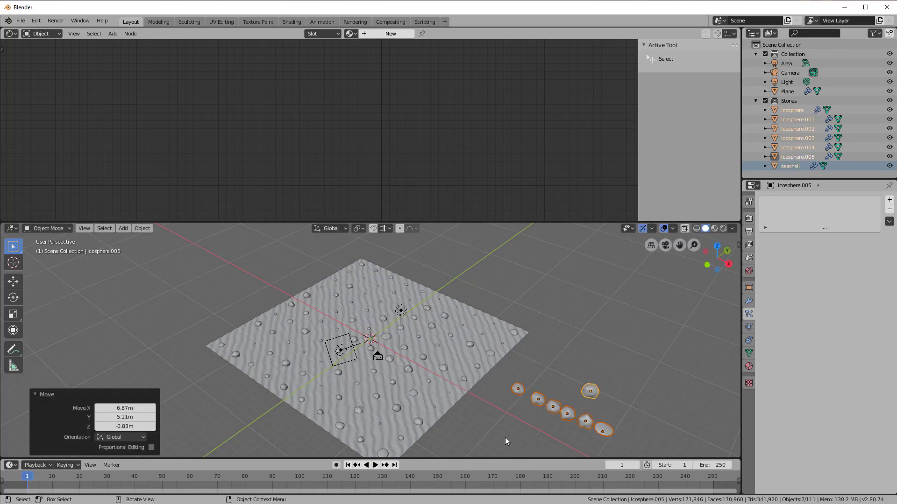
# Set the grid resolution of the sea ground's particle emission to 15.
pyautogui.scroll(1, 418, 404)
pyautogui.click(459, 403)
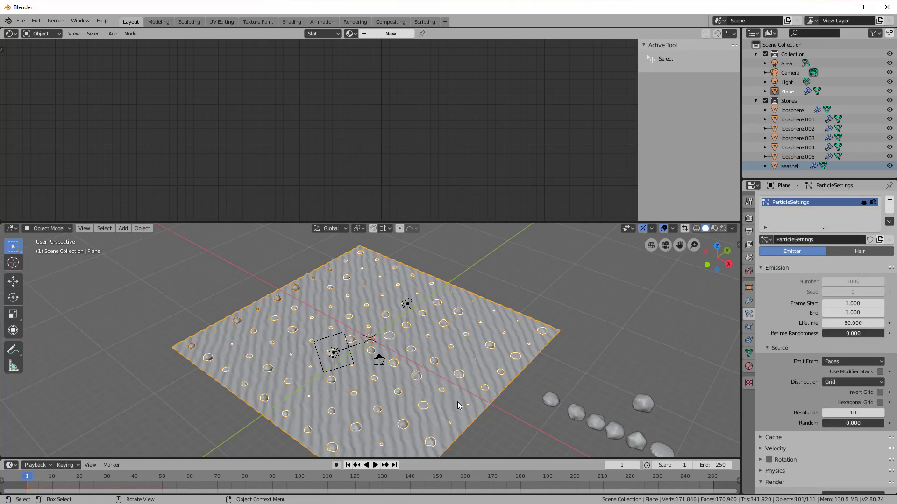
pyautogui.scroll(2, 425, 409)
pyautogui.scroll(3, 450, 378)
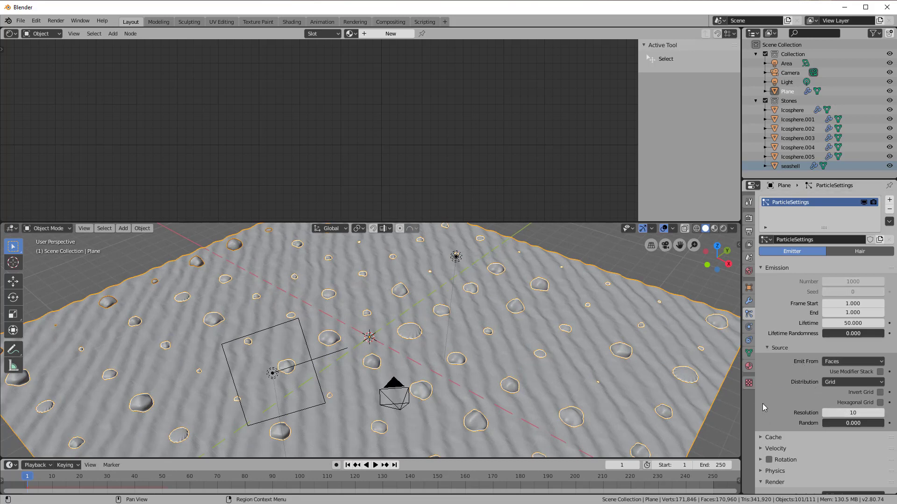
pyautogui.moveTo(868, 413); pyautogui.dragTo(891, 412)
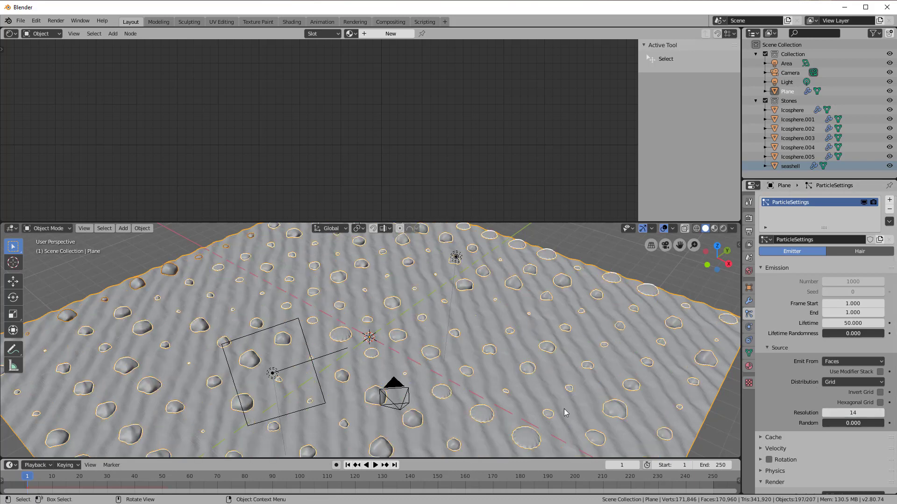
pyautogui.click(882, 413)
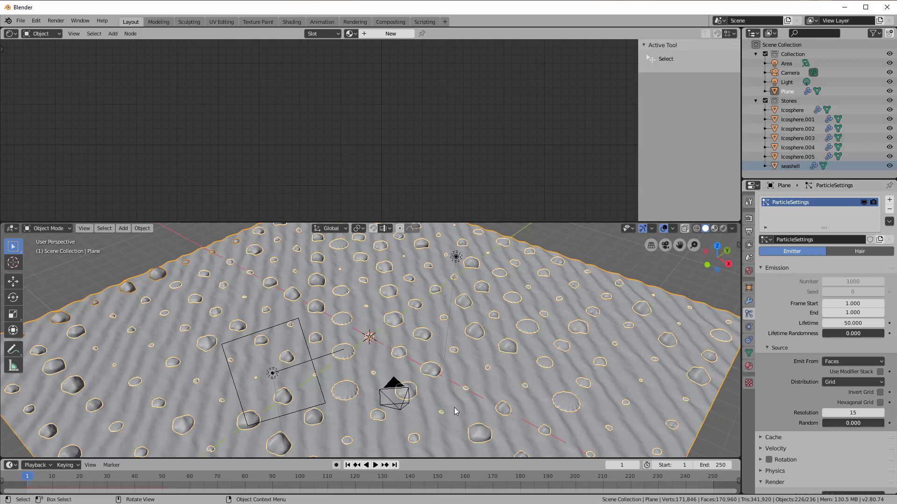
# Look through the camera to check how the stones are spread over the sea ground.
pyautogui.scroll(-3, 456, 412)
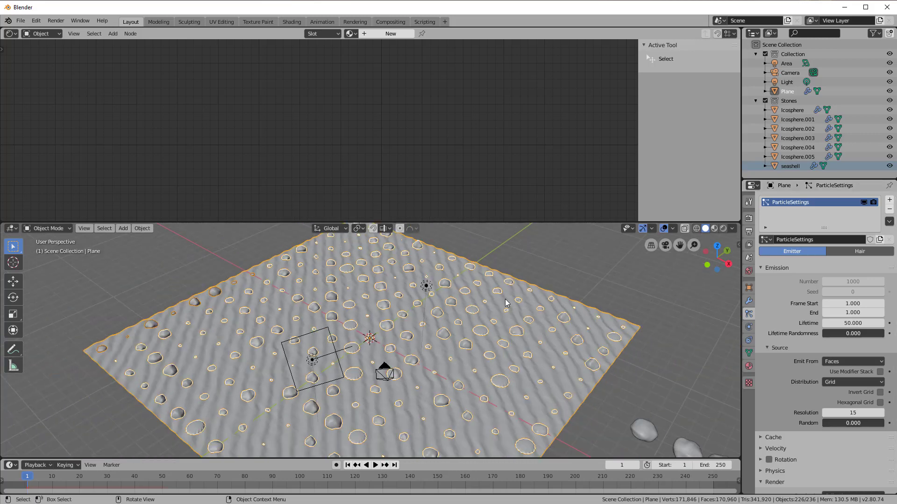
pyautogui.click(664, 245)
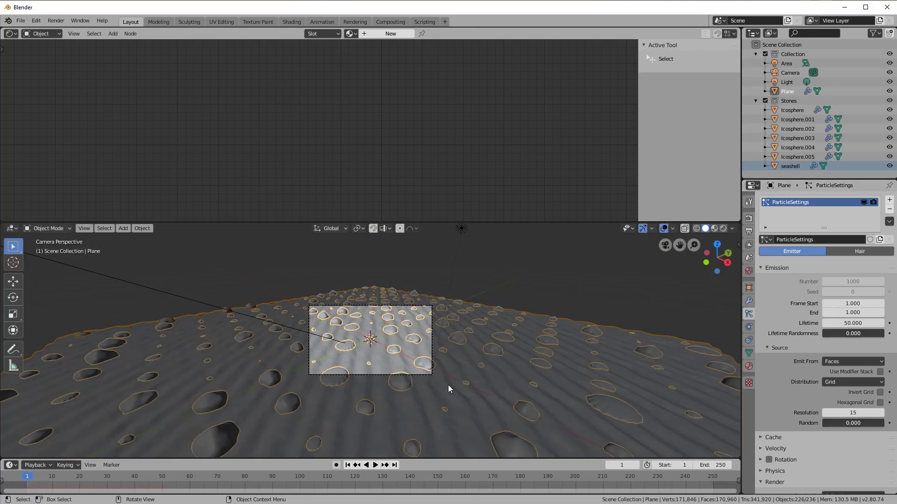
pyautogui.scroll(2, 435, 390)
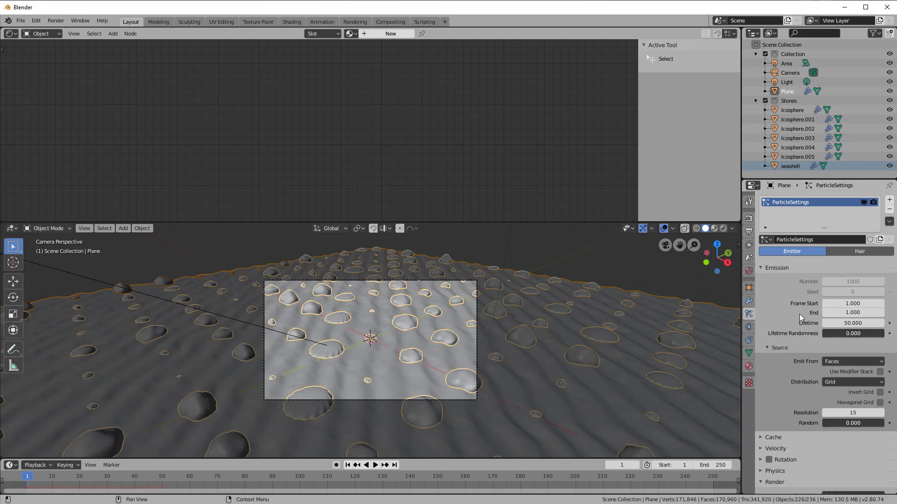
# Set the particle system's physics type to Boids.
pyautogui.scroll(-4, 800, 318)
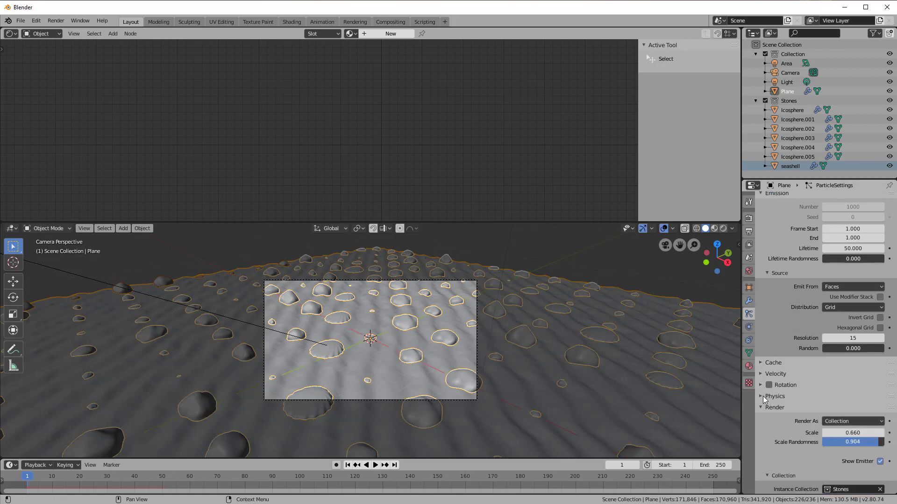
pyautogui.click(765, 397)
pyautogui.scroll(-3, 784, 403)
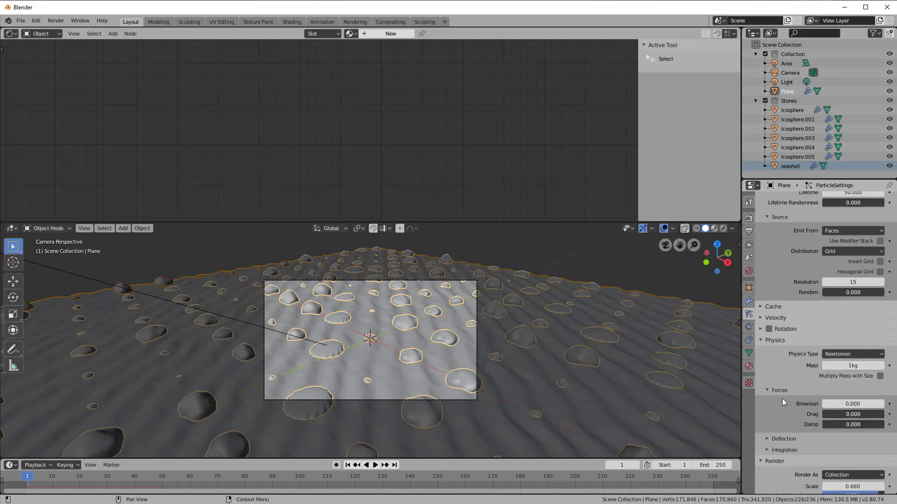
pyautogui.click(850, 356)
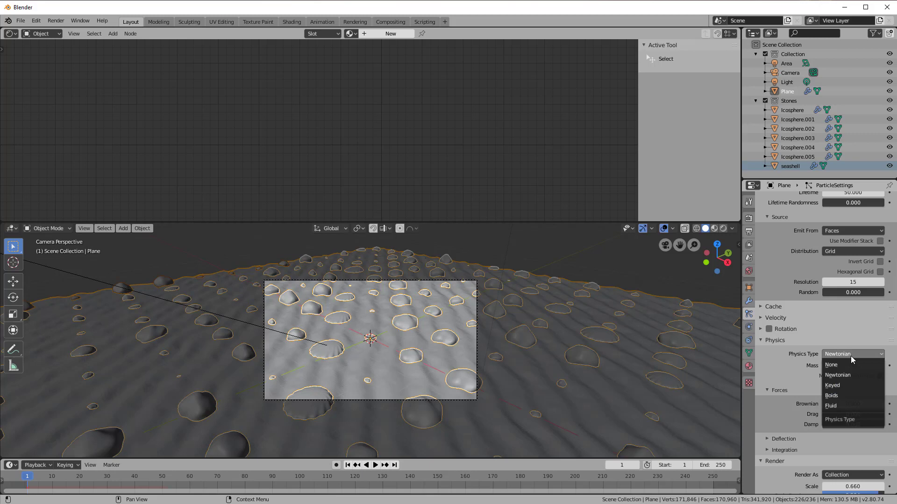
pyautogui.click(847, 401)
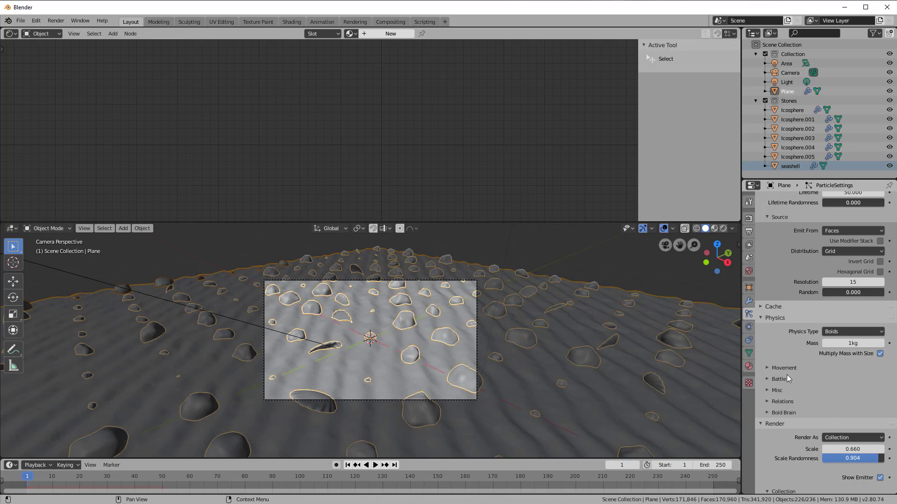
# Expand the Boids movement settings and play the animation past frame 50 to check the particles' behaviour.
pyautogui.click(766, 369)
pyautogui.scroll(-3, 803, 388)
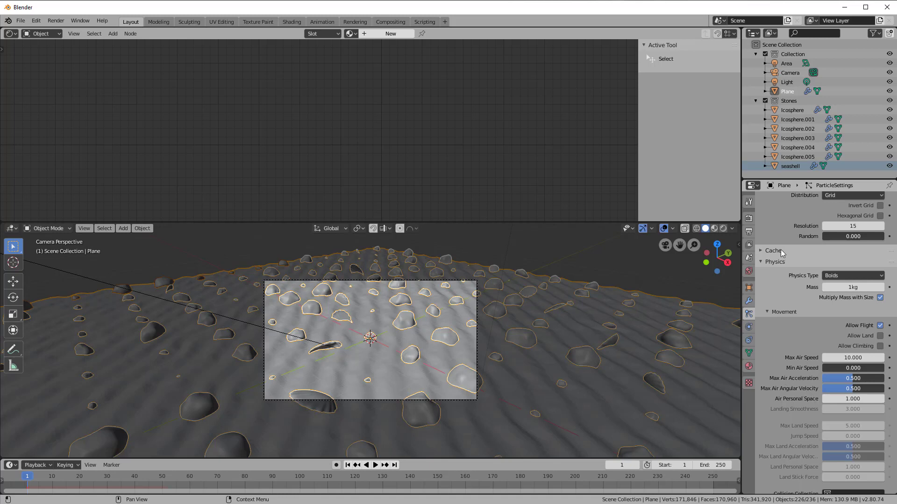
pyautogui.click(375, 465)
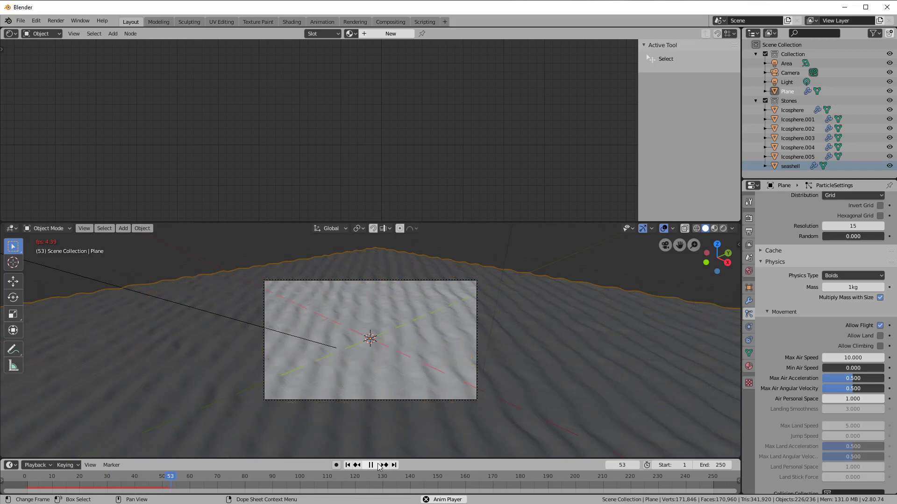
pyautogui.click(371, 465)
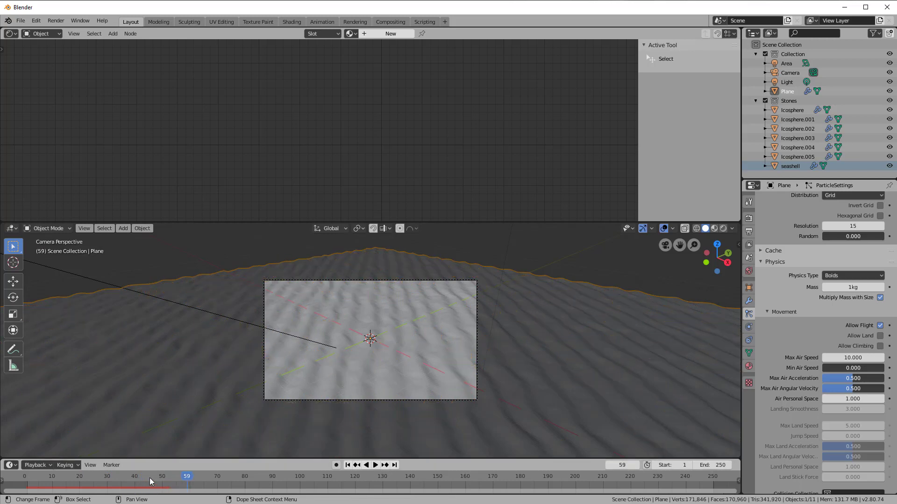
# Set the particle lifetime to 400 and the scene's end frame to 400.
pyautogui.scroll(10, 786, 367)
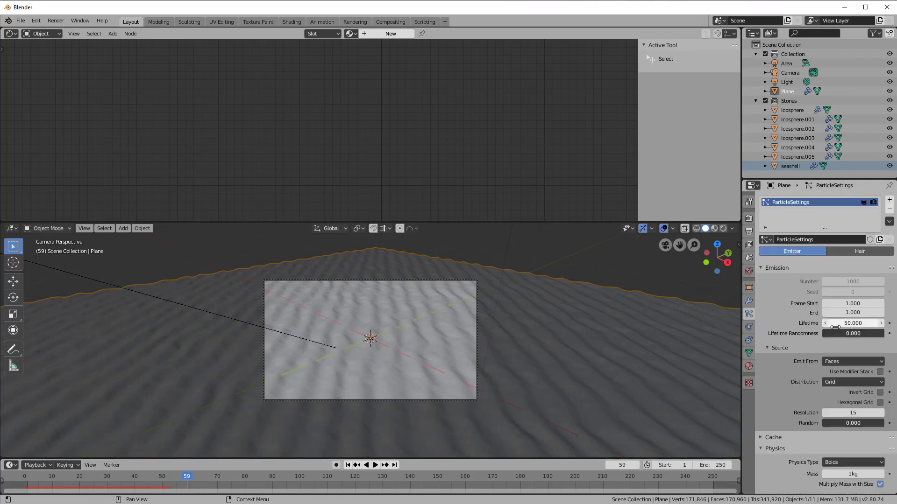
pyautogui.click(854, 323)
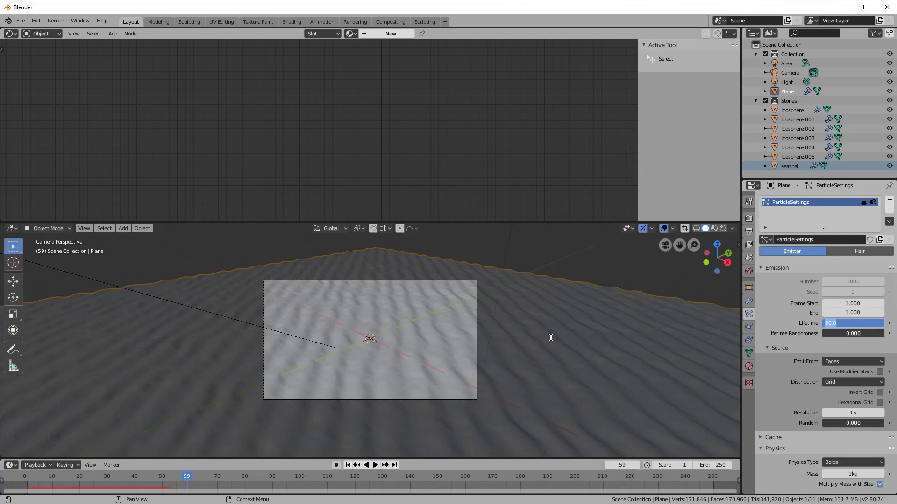
pyautogui.write('4')
pyautogui.press('Return')
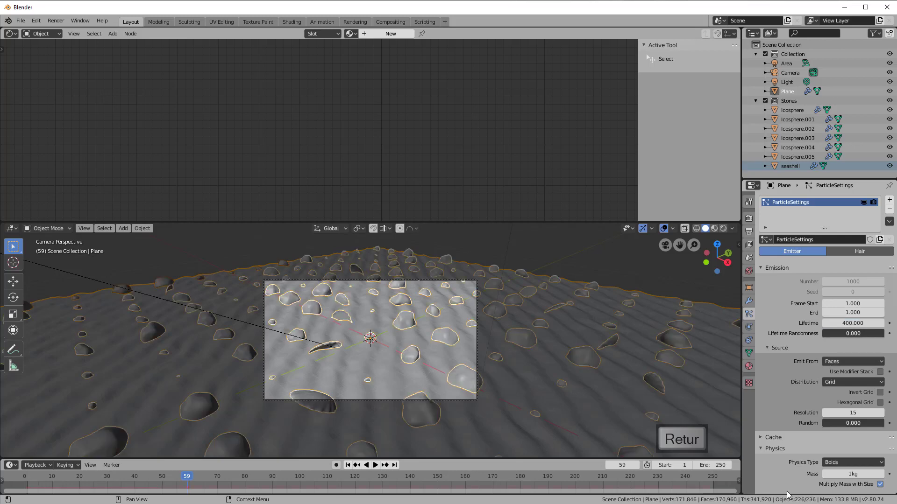
pyautogui.click(724, 466)
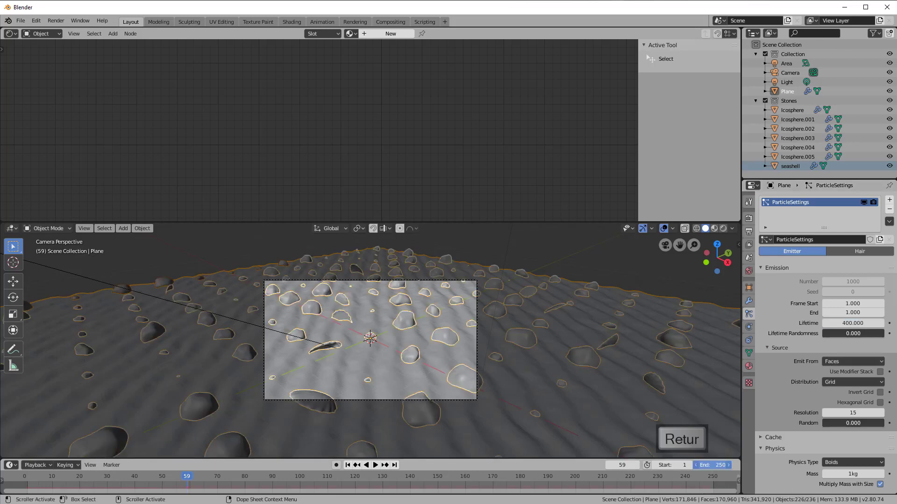
pyautogui.write('400')
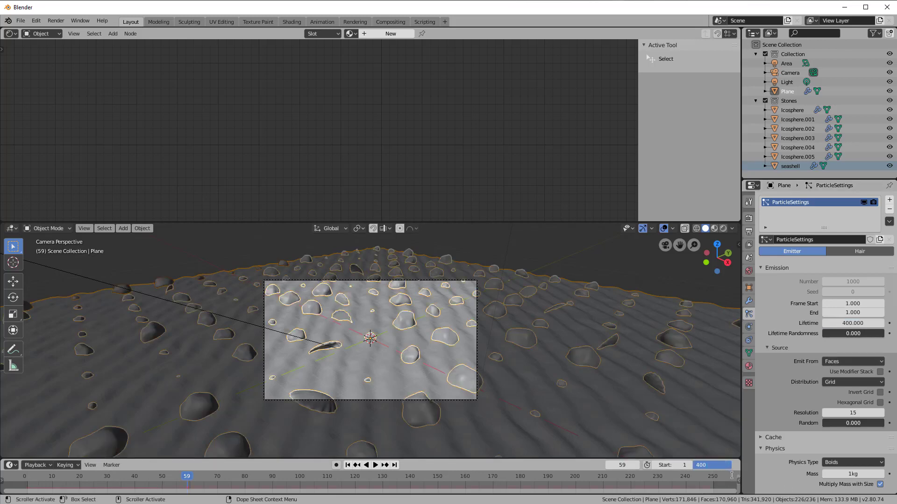
pyautogui.press('Return')
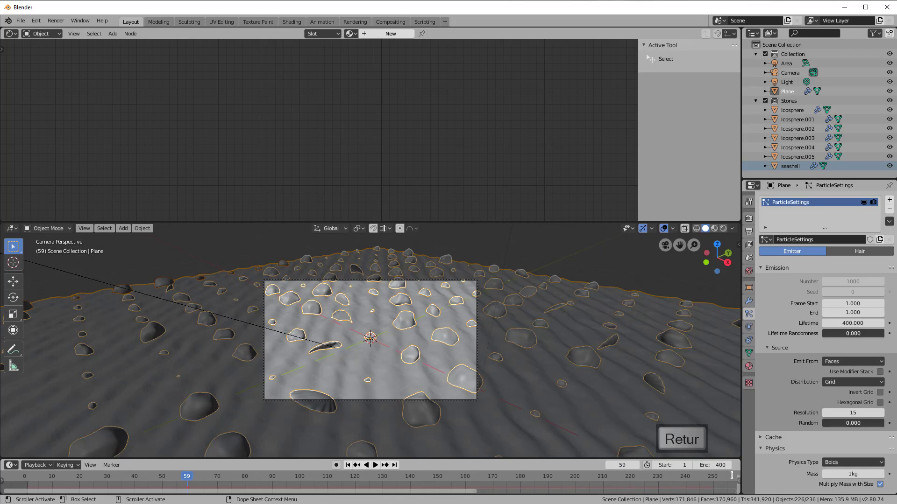
# Play the animation from frame 1 to check the stones' motion and return to the first frame.
pyautogui.click(350, 465)
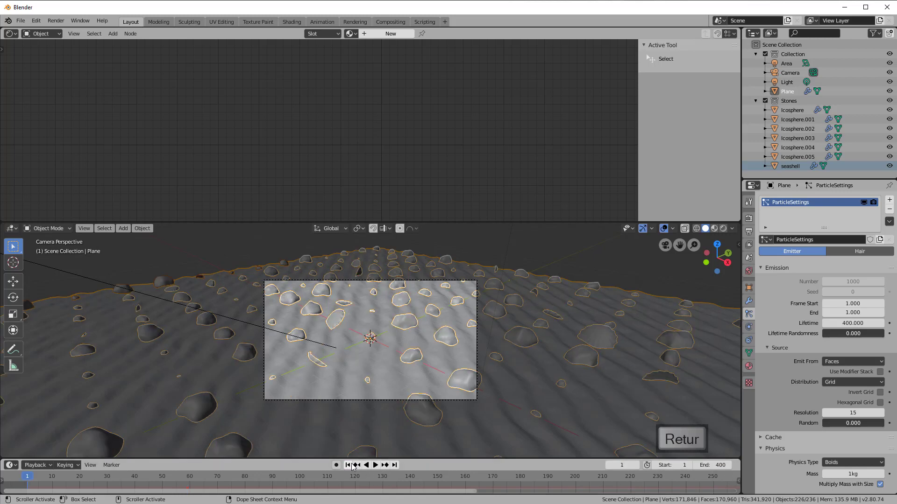
pyautogui.click(376, 465)
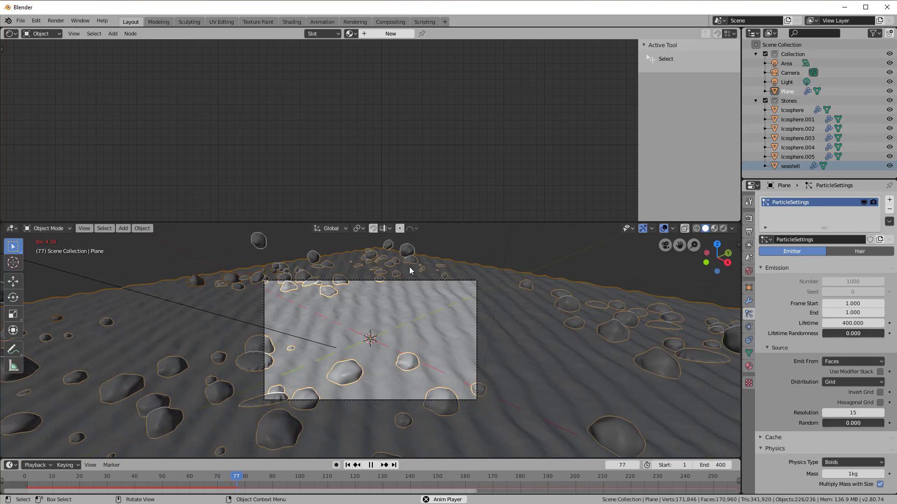
pyautogui.click(371, 465)
pyautogui.click(348, 464)
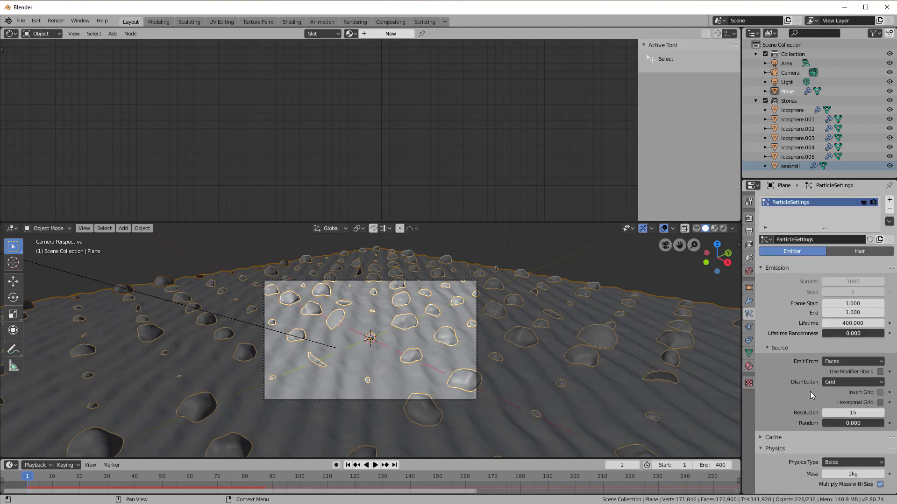
# Set the boids' Max Air Speed to 0.300 and Max Air Acceleration to 0.367, and play the animation to frame 280.
pyautogui.scroll(-10, 810, 391)
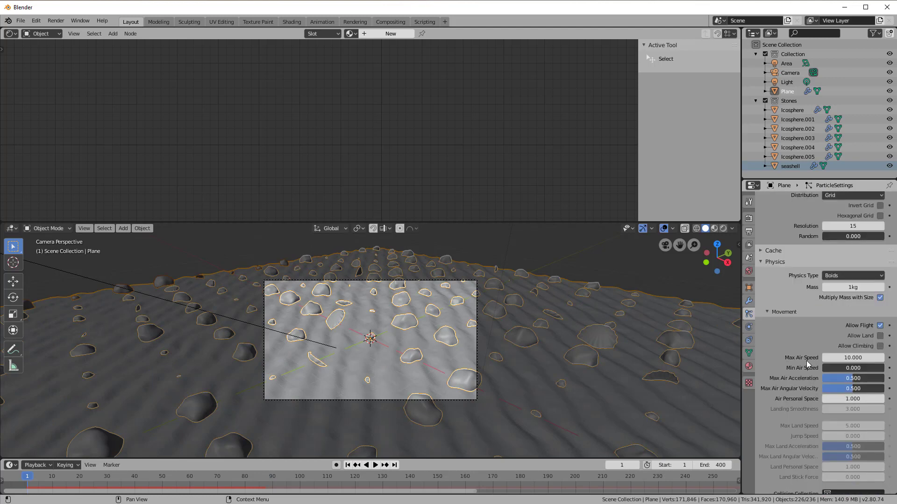
pyautogui.click(857, 360)
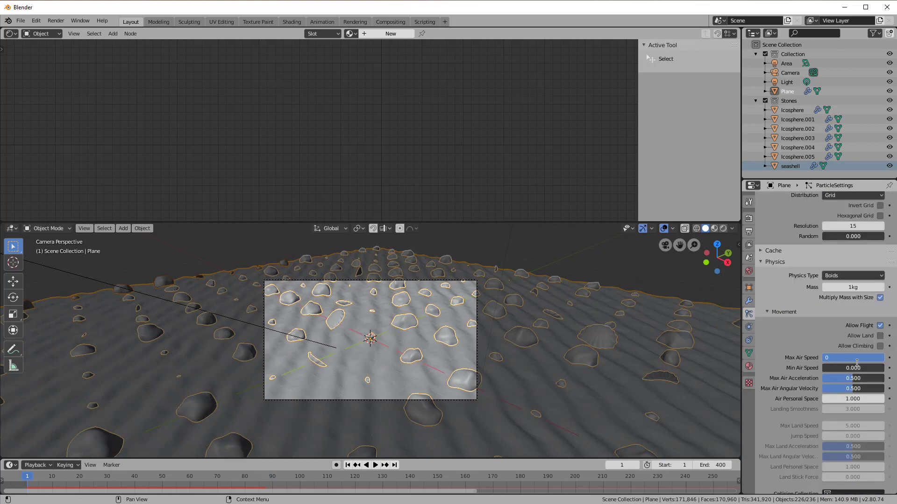
pyautogui.press('Return')
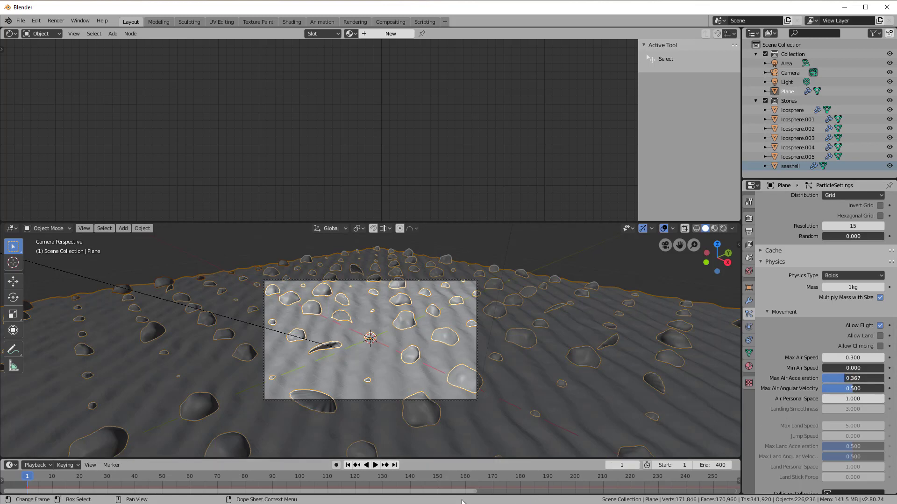
pyautogui.click(375, 466)
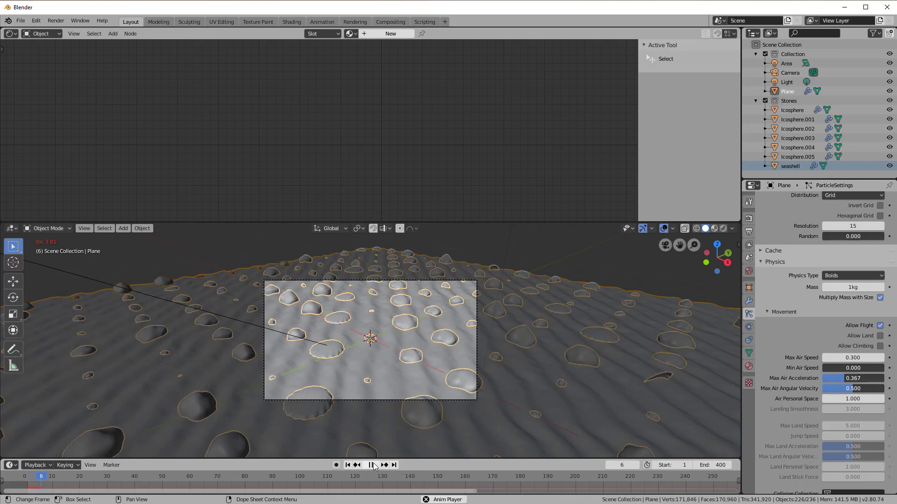
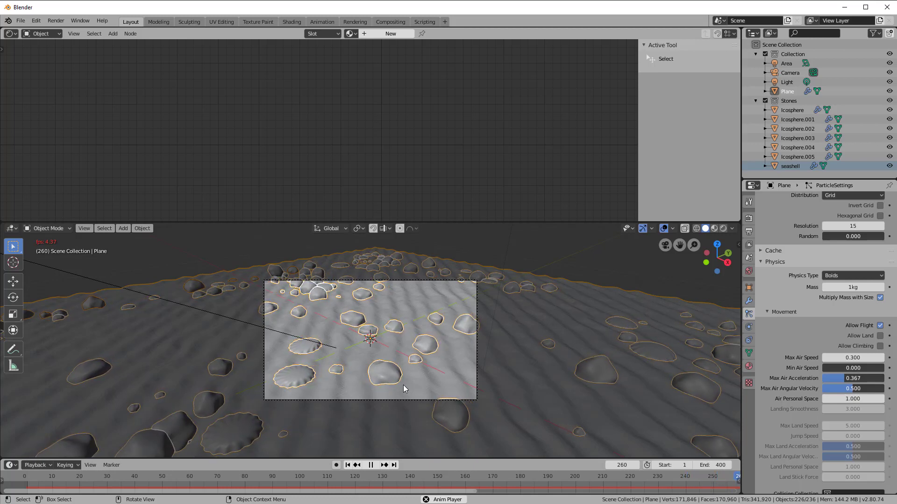
pyautogui.click(372, 466)
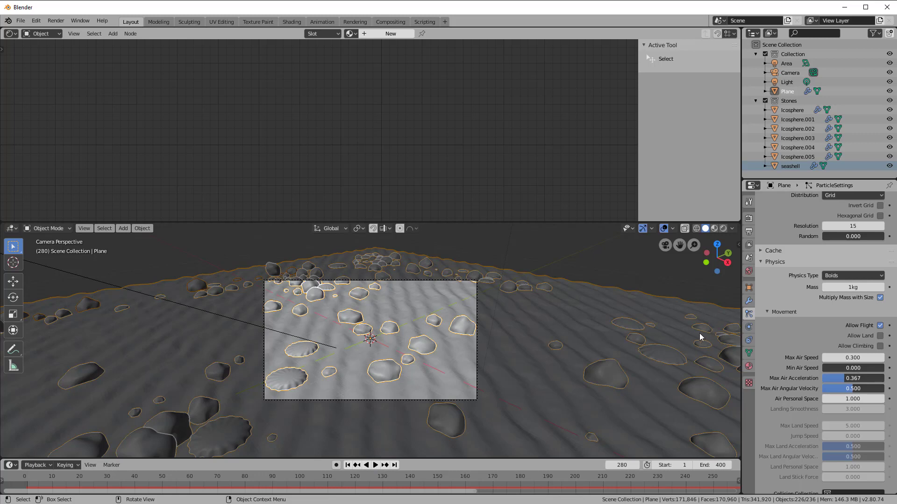
# Lock the camera to the view, reframe it at a new angle across the sea ground, and release the lock.
pyautogui.press('n')
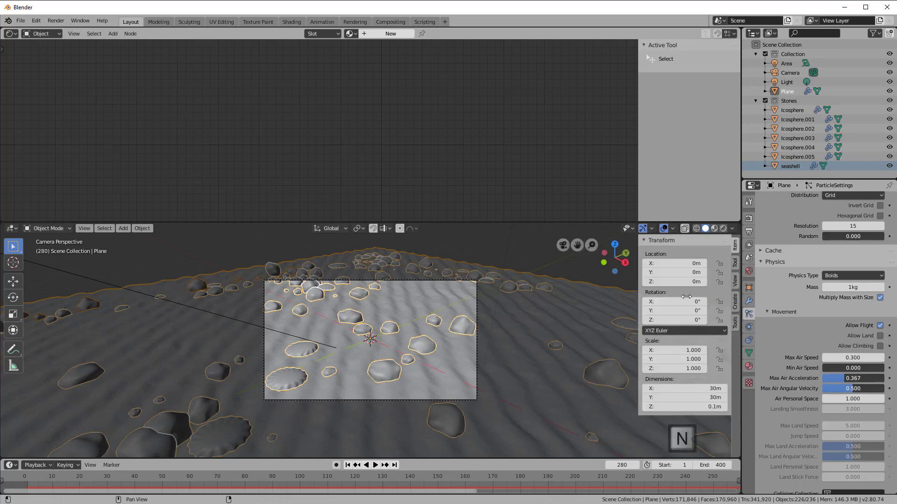
pyautogui.click(735, 284)
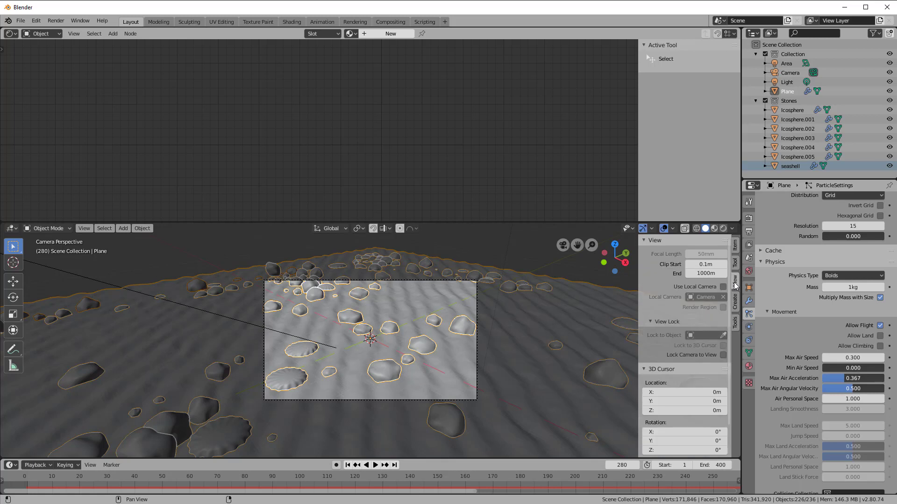
pyautogui.click(723, 355)
pyautogui.moveTo(553, 422); pyautogui.dragTo(713, 441, button='middle')
pyautogui.moveTo(450, 419); pyautogui.dragTo(508, 411, button='middle')
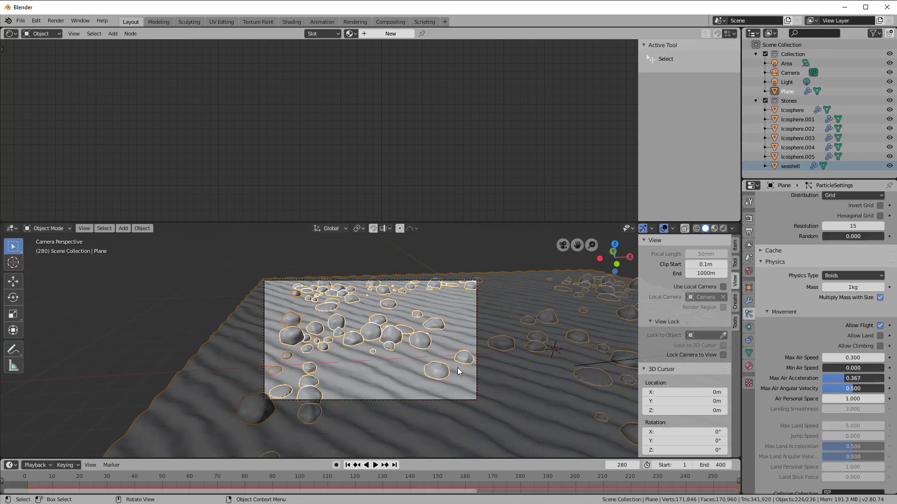
# Give the uppermost source stone beside the sea ground a new material and expand its preview.
pyautogui.scroll(-3, 474, 369)
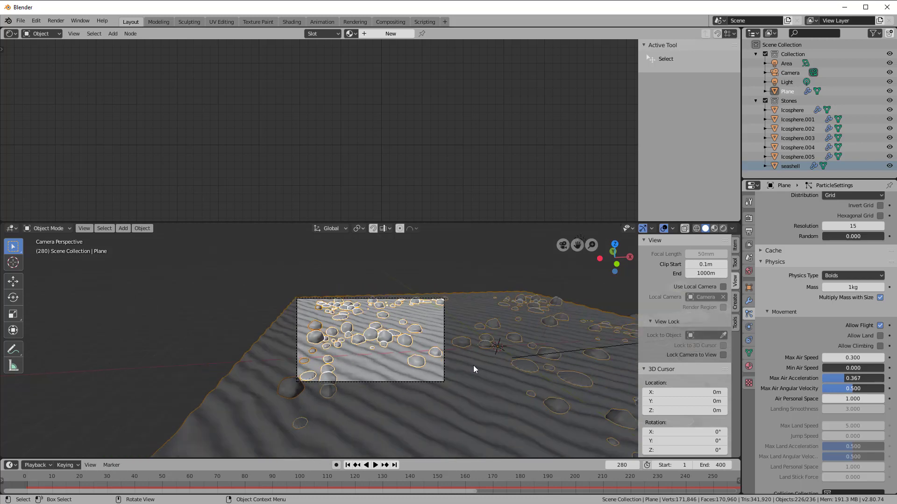
pyautogui.keyDown('shift'); pyautogui.moveTo(569, 352); pyautogui.dragTo(213, 355, button='middle'); pyautogui.keyUp('shift')
pyautogui.scroll(2, 369, 327)
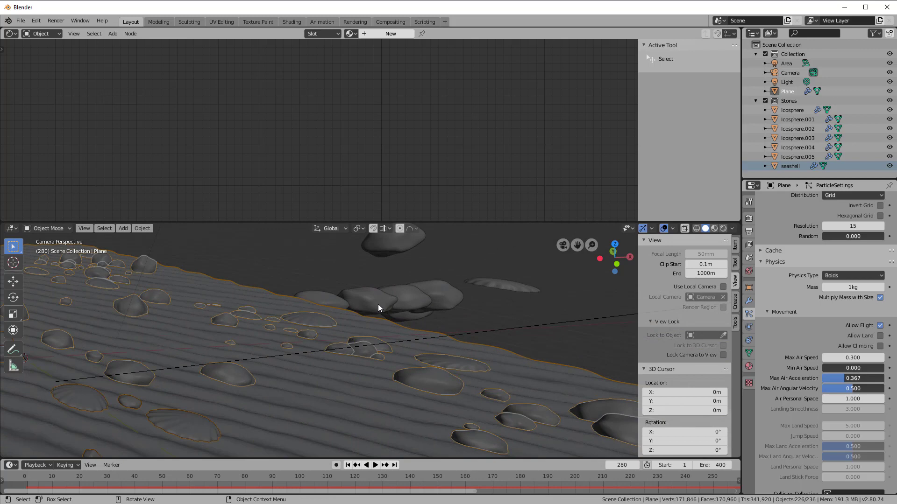
pyautogui.click(382, 252)
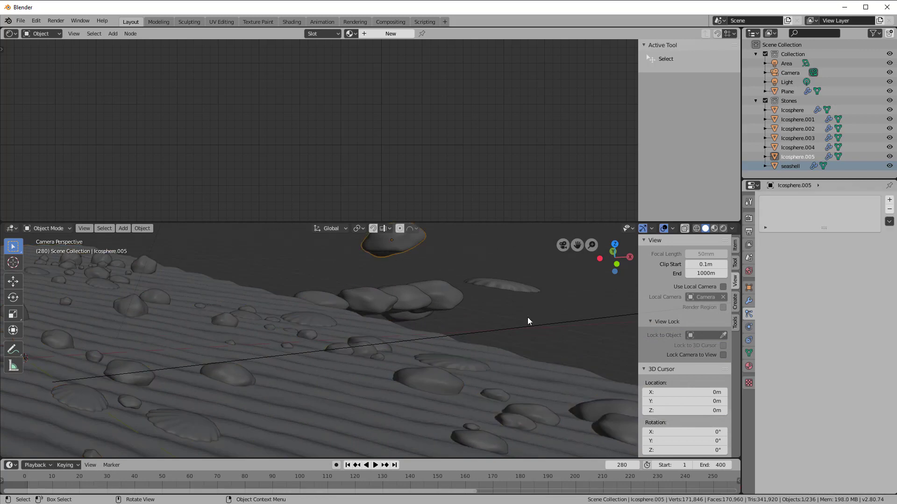
pyautogui.click(748, 368)
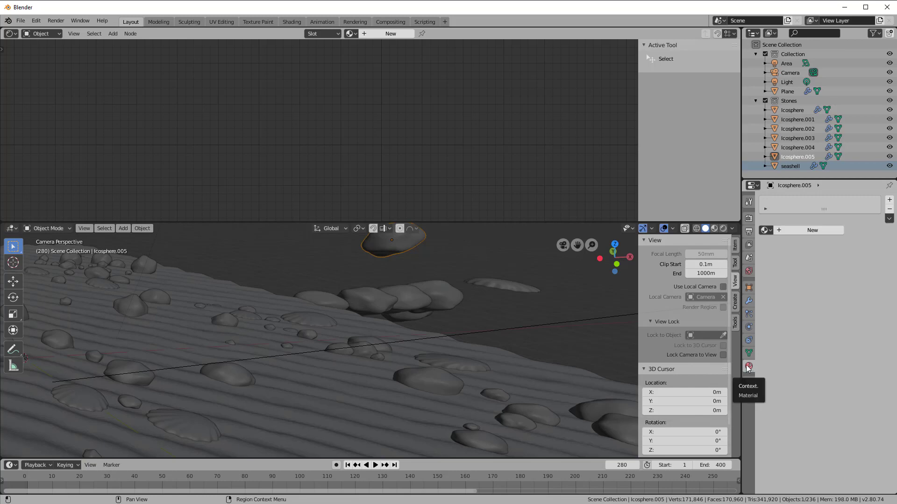
pyautogui.click(801, 232)
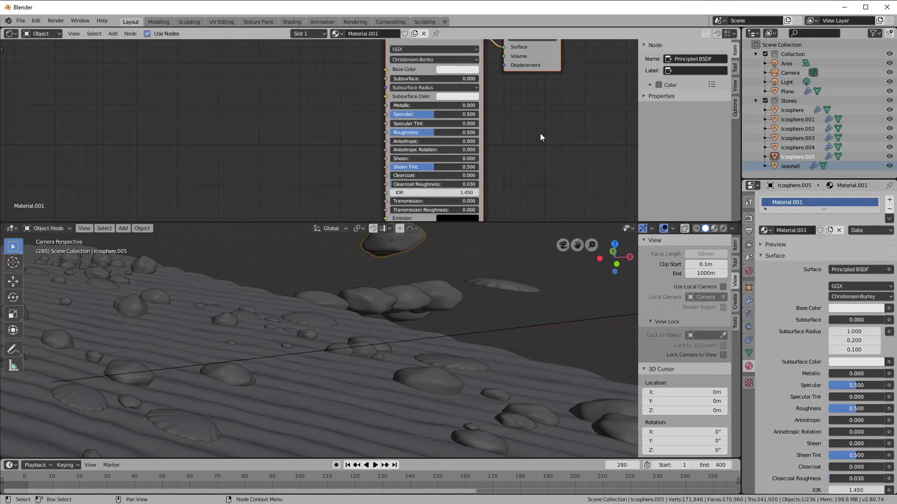
pyautogui.click(759, 245)
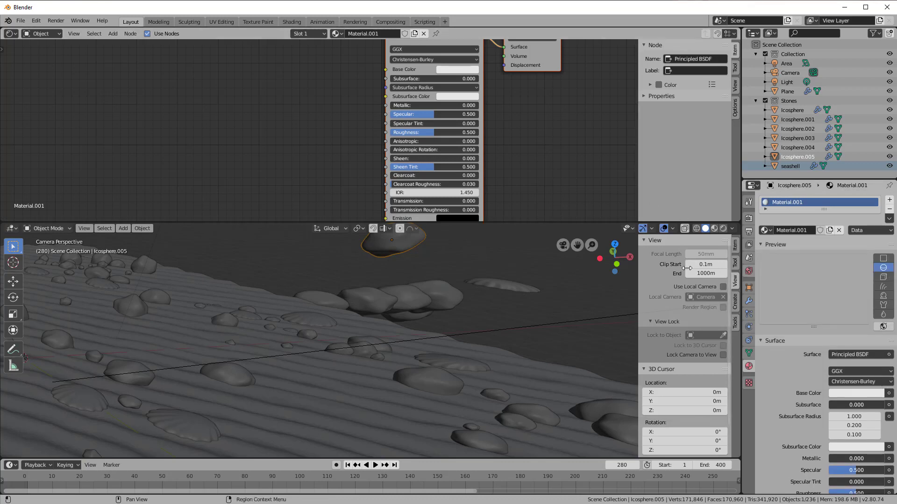
# Add a Particle Info node to the stone material, well before the Principled BSDF.
pyautogui.moveTo(530, 120); pyautogui.dragTo(582, 168, button='middle')
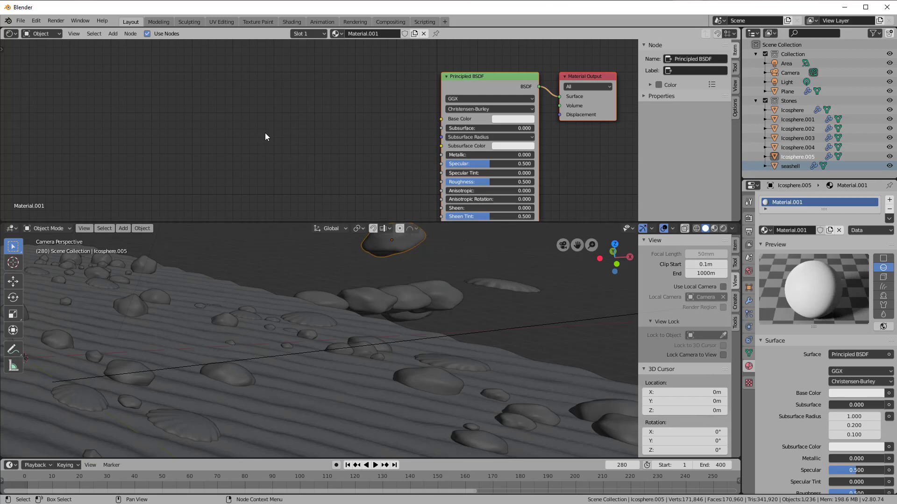
pyautogui.scroll(-1, 265, 137)
pyautogui.moveTo(217, 150); pyautogui.dragTo(287, 128, button='middle')
pyautogui.hotkey('shift', 'a')
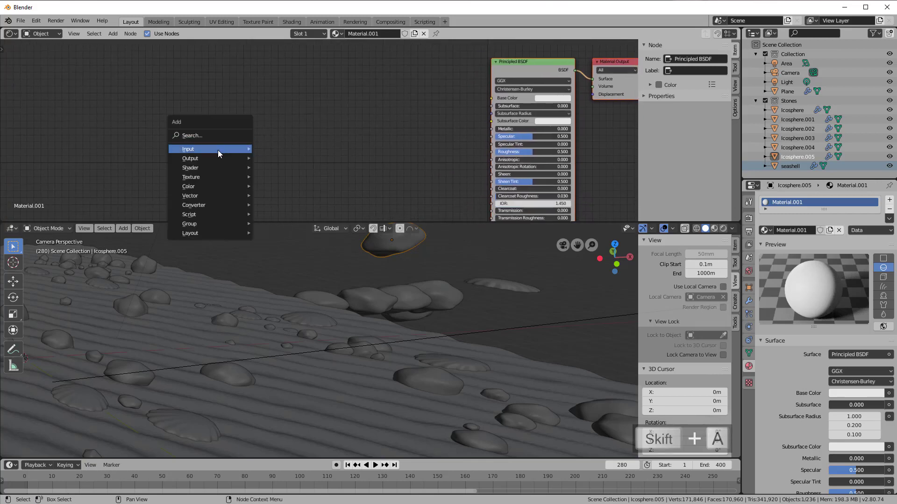
pyautogui.moveTo(218, 150)
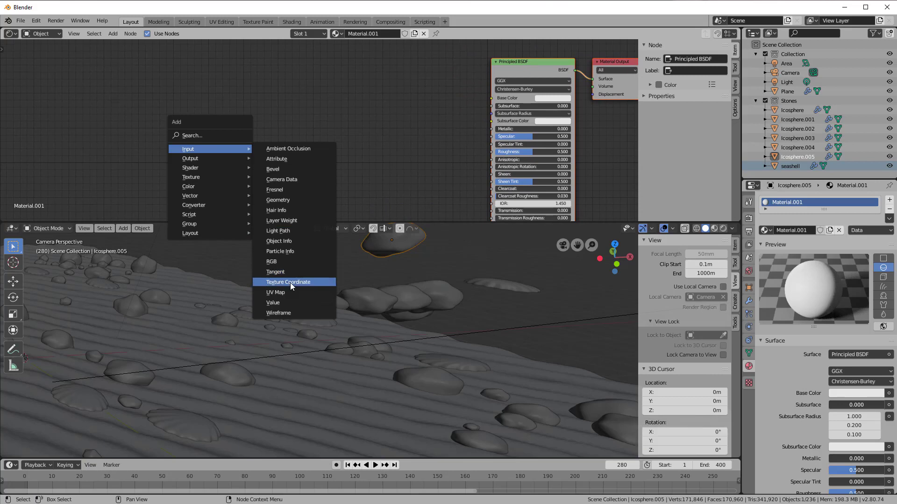
pyautogui.click(279, 248)
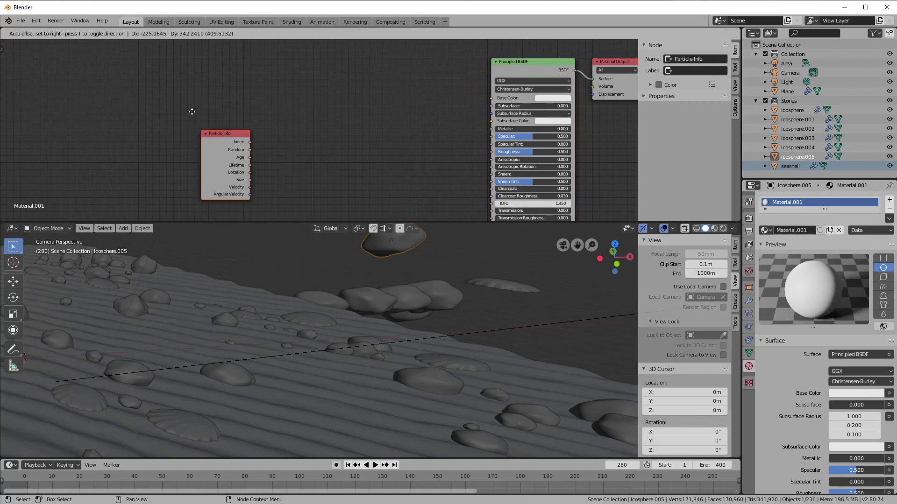
pyautogui.click(198, 78)
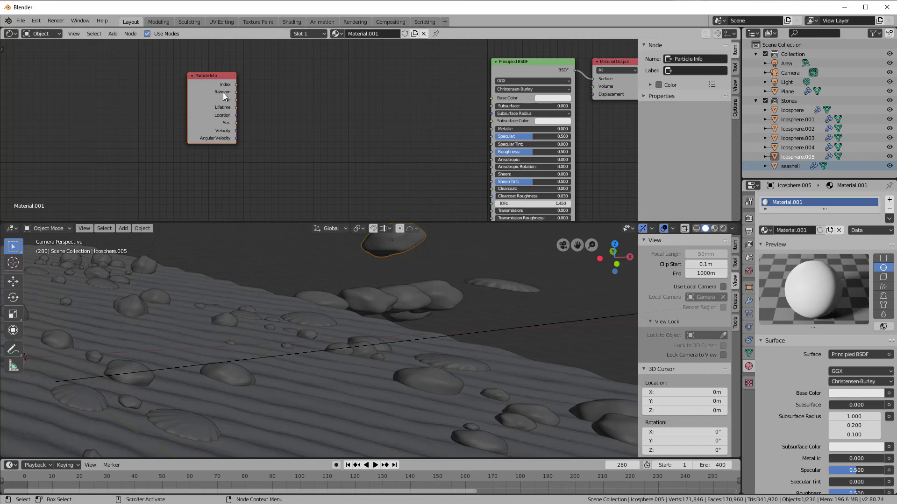
# Add a ColorRamp node, linking Particle Info's Random output to its Fac and its Color output to the Principled BSDF's Base Color.
pyautogui.scroll(5, 229, 97)
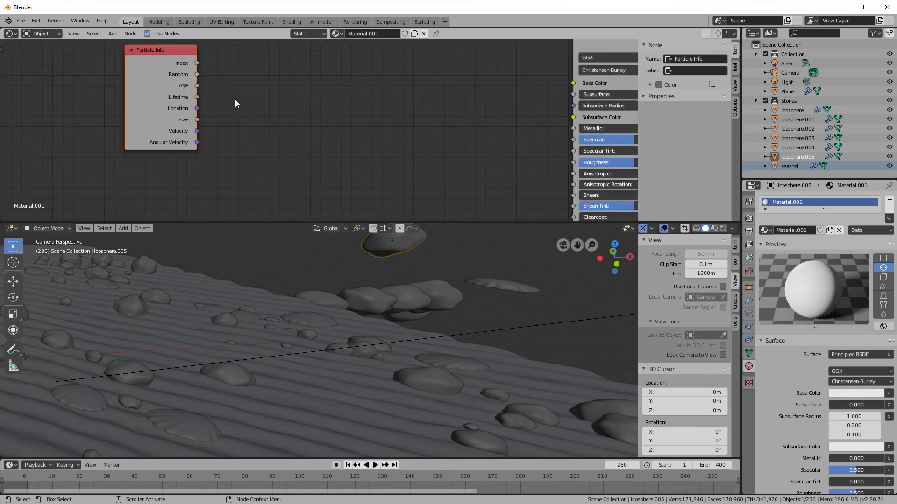
pyautogui.moveTo(235, 99); pyautogui.dragTo(329, 171, button='middle')
pyautogui.scroll(1, 292, 153)
pyautogui.scroll(-5, 327, 147)
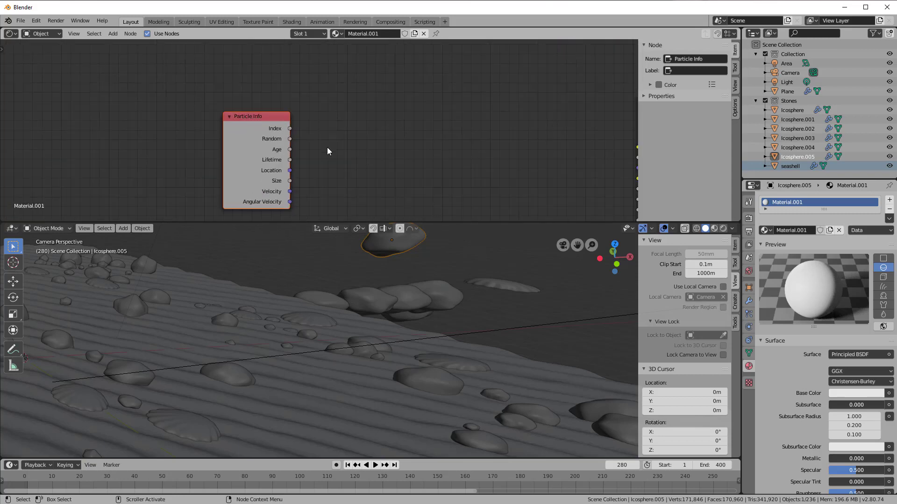
pyautogui.moveTo(314, 138); pyautogui.dragTo(232, 107, button='middle')
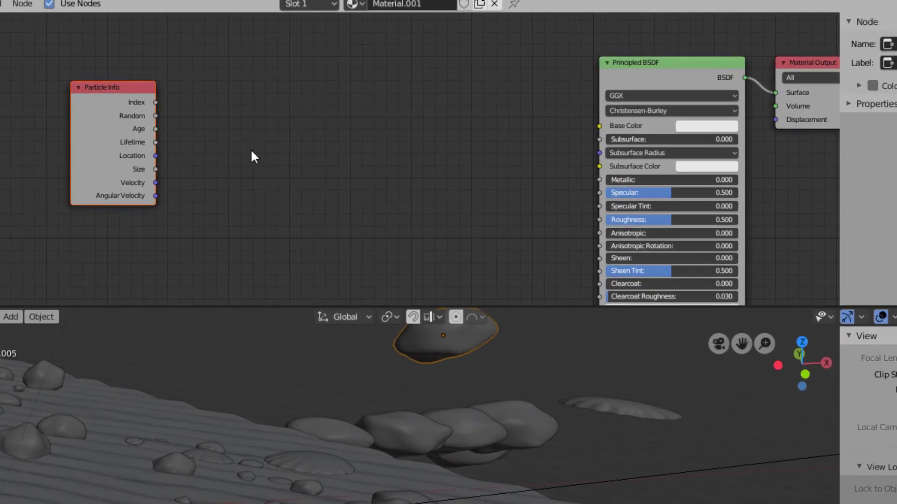
pyautogui.hotkey('shift', 'a')
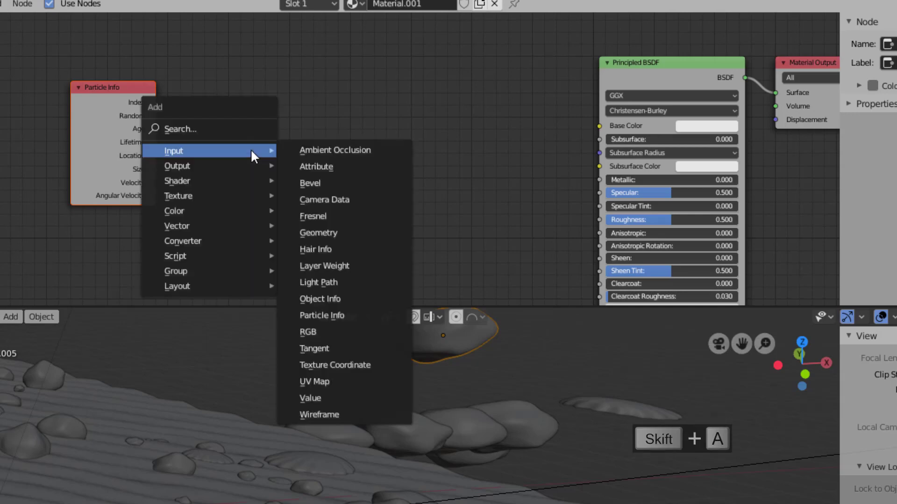
pyautogui.moveTo(211, 243)
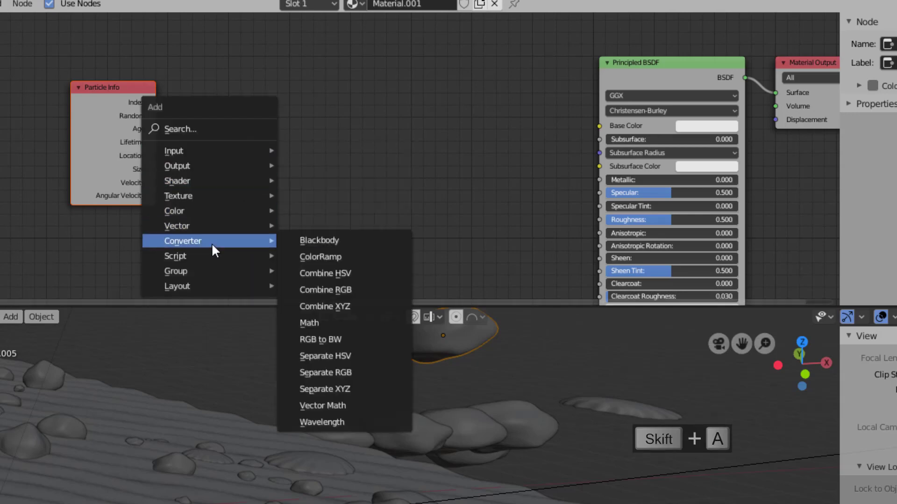
pyautogui.click(315, 255)
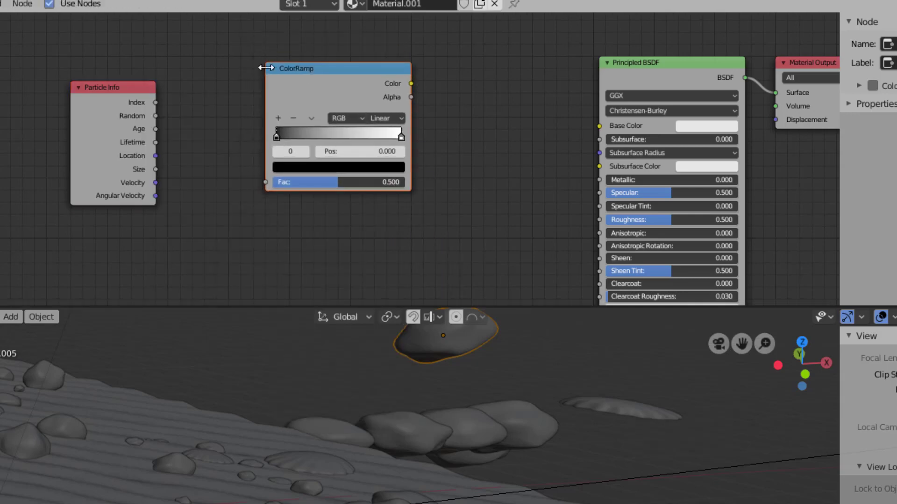
pyautogui.click(264, 66)
pyautogui.moveTo(156, 116); pyautogui.dragTo(265, 182)
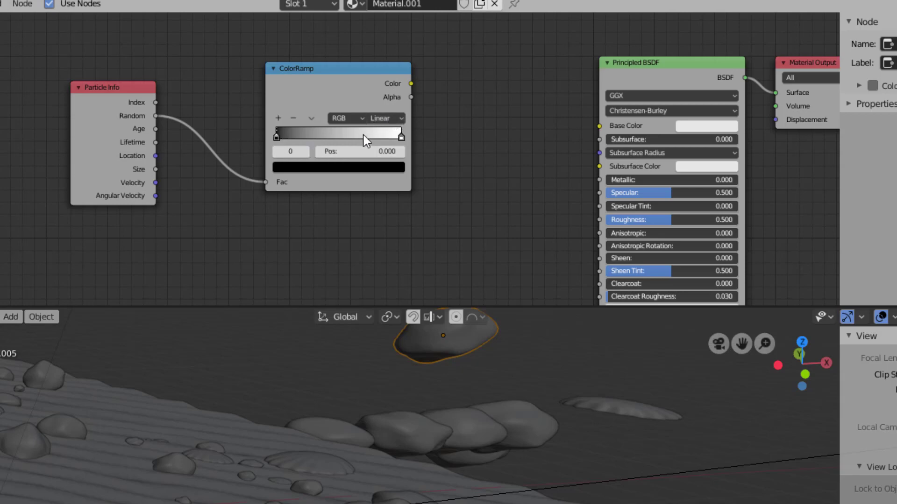
pyautogui.moveTo(411, 83); pyautogui.dragTo(705, 125)
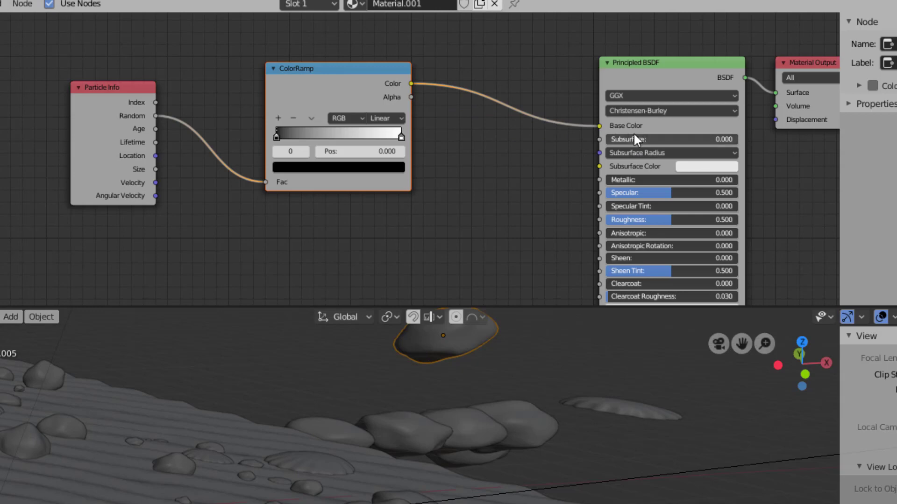
# Add four stops to the color ramp and spread them along the gradient.
pyautogui.click(277, 118)
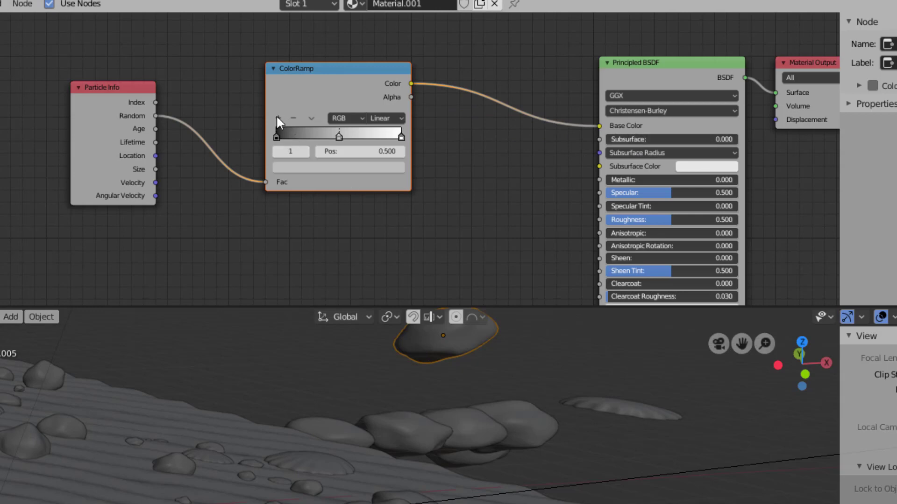
pyautogui.click(278, 118)
pyautogui.click(279, 118)
pyautogui.click(279, 118)
pyautogui.moveTo(338, 137); pyautogui.dragTo(375, 140)
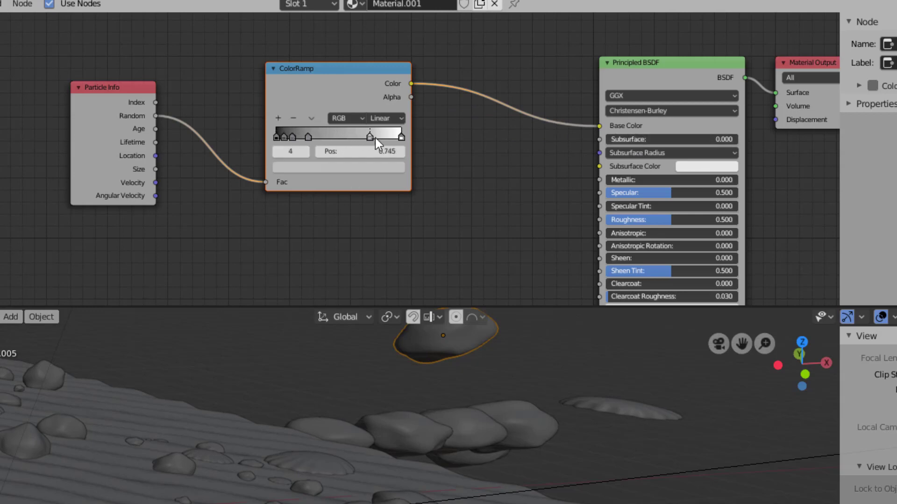
pyautogui.moveTo(308, 136)
pyautogui.mouseDown()
pyautogui.moveTo(326, 135)
pyautogui.moveTo(297, 137)
pyautogui.mouseUp()
pyautogui.click(282, 137)
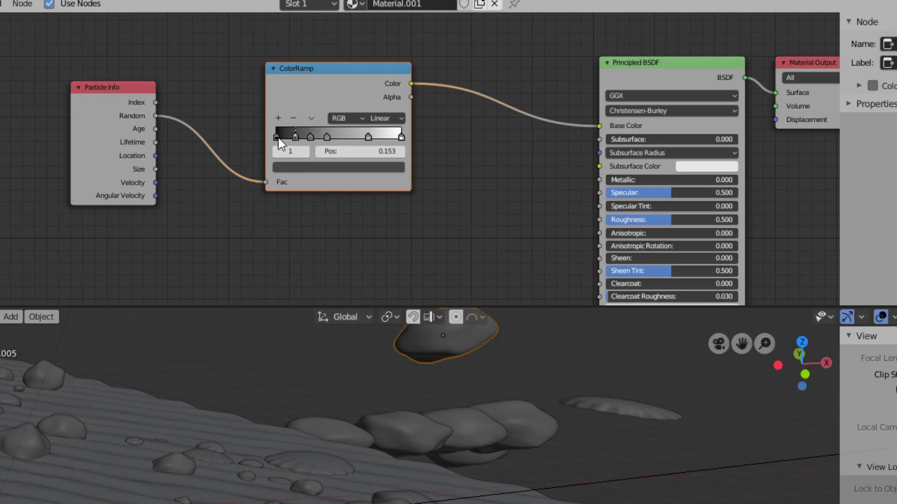
# Color the ramp's six stops in order sandy yellow, pink, light green, muted purple, dusty pink and orange.
pyautogui.click(287, 168)
pyautogui.moveTo(374, 81); pyautogui.dragTo(377, 13)
pyautogui.moveTo(316, 43); pyautogui.dragTo(309, 51)
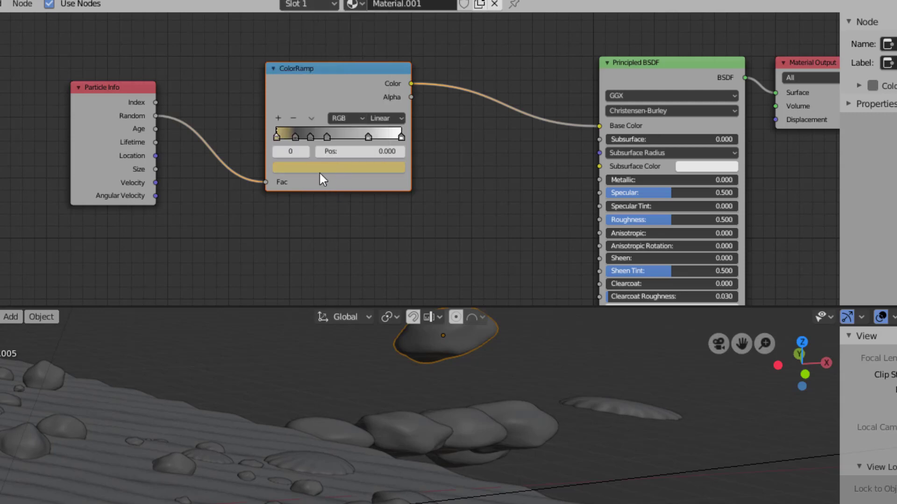
pyautogui.click(297, 137)
pyautogui.click(312, 164)
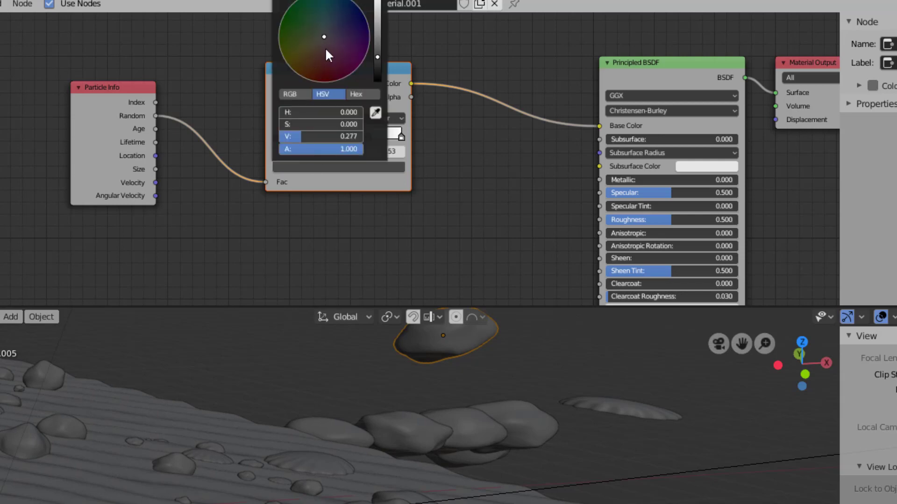
pyautogui.moveTo(325, 47)
pyautogui.mouseDown()
pyautogui.moveTo(324, 80)
pyautogui.moveTo(323, 69)
pyautogui.mouseUp()
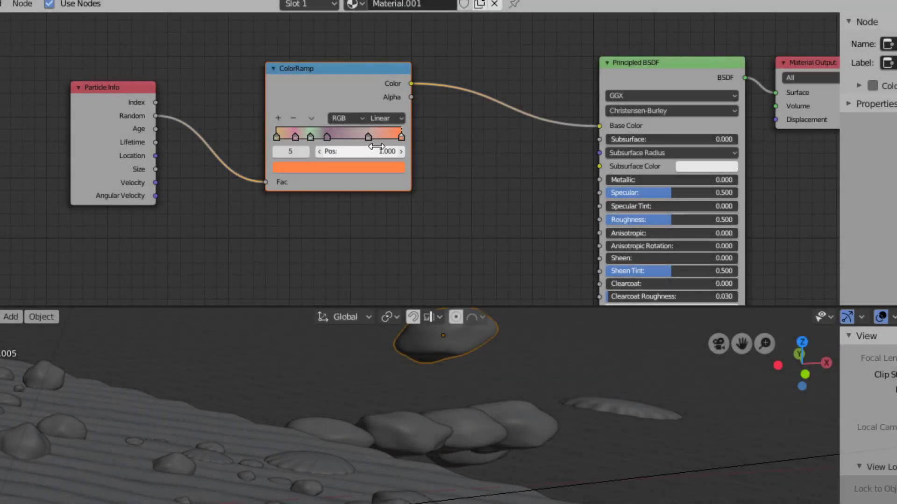
# Distribute the color ramp's stops evenly.
pyautogui.click(311, 119)
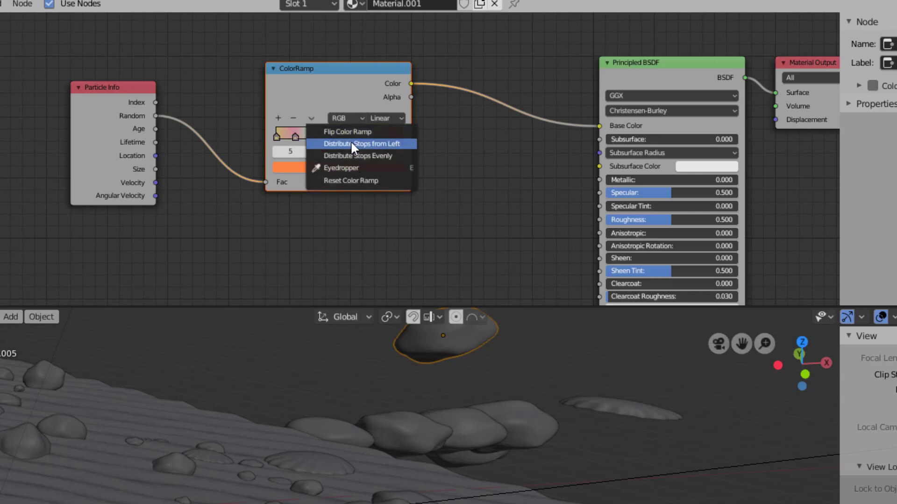
pyautogui.scroll(2, 485, 186)
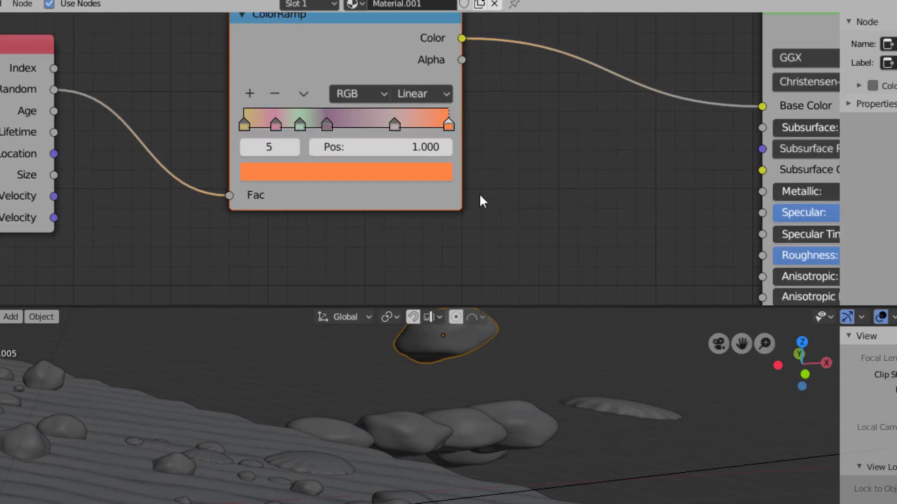
pyautogui.click(303, 94)
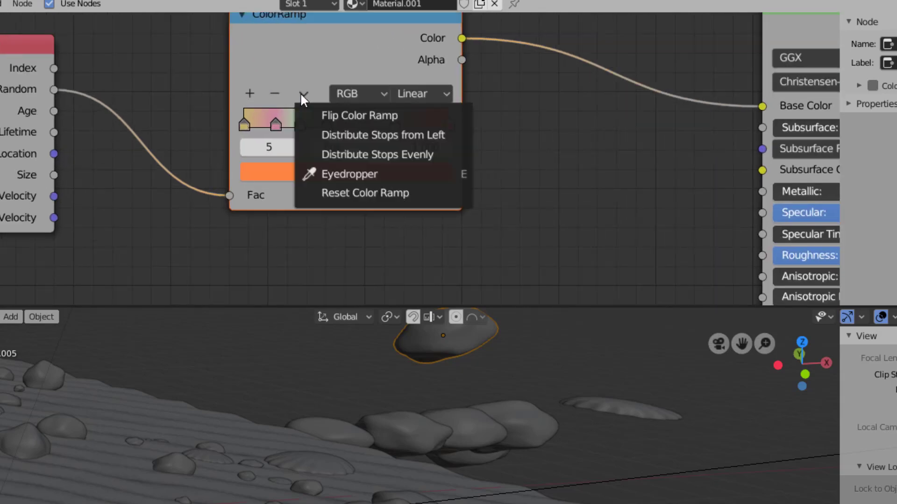
pyautogui.click(344, 160)
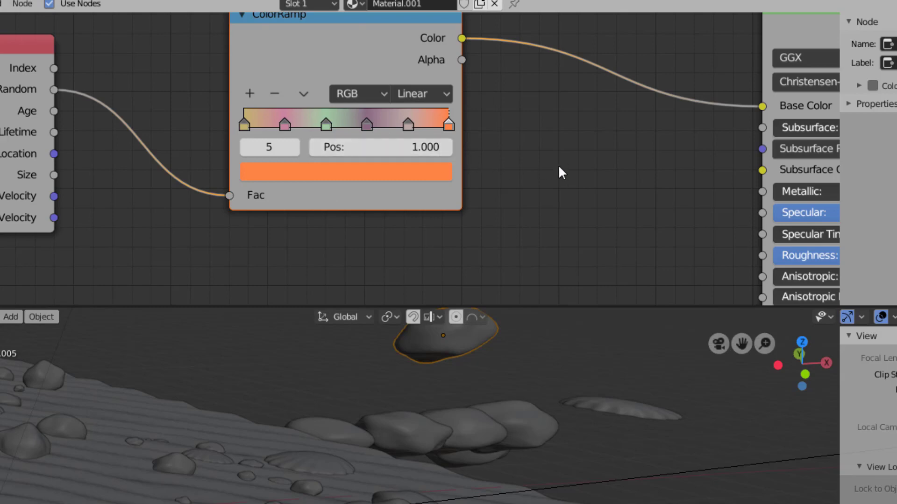
# Set the color ramp's interpolation to B-Spline after trying Constant.
pyautogui.scroll(-1, 559, 170)
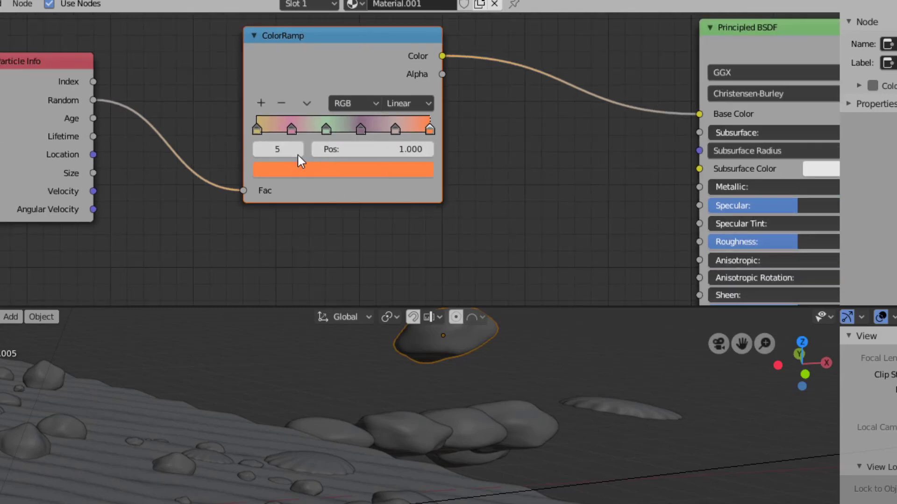
pyautogui.click(411, 104)
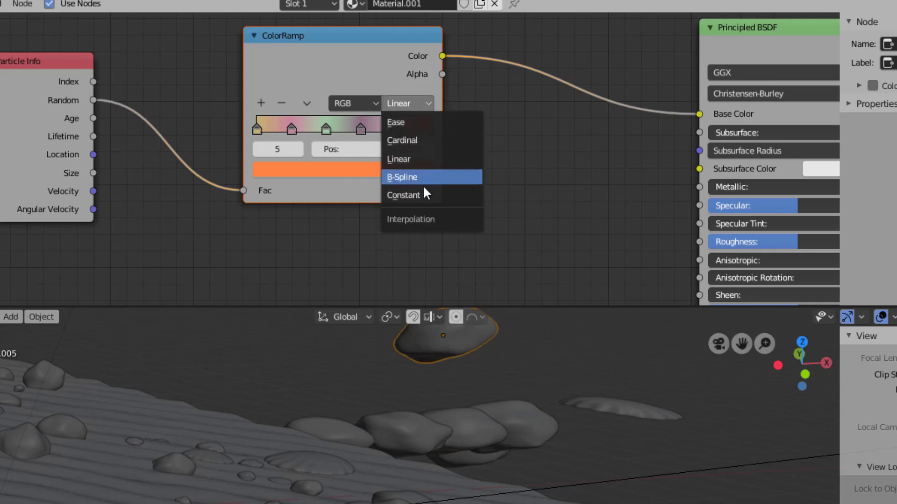
pyautogui.click(426, 196)
pyautogui.click(421, 102)
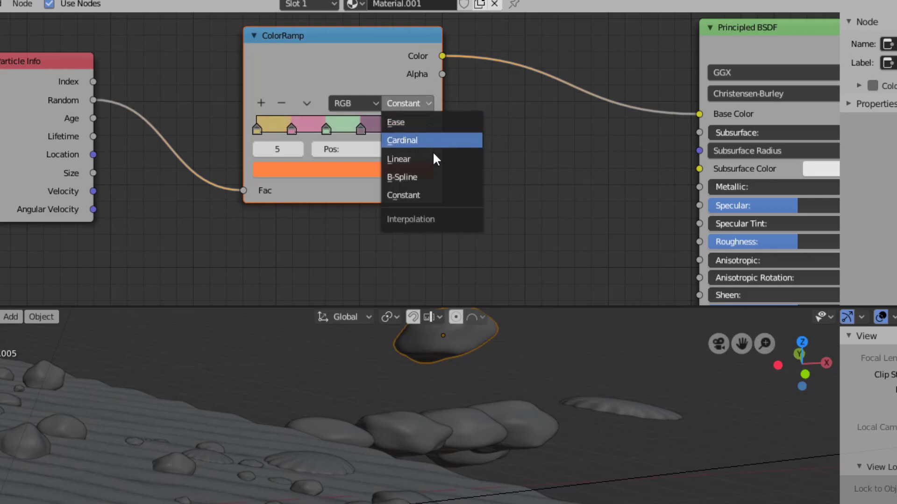
pyautogui.click(399, 178)
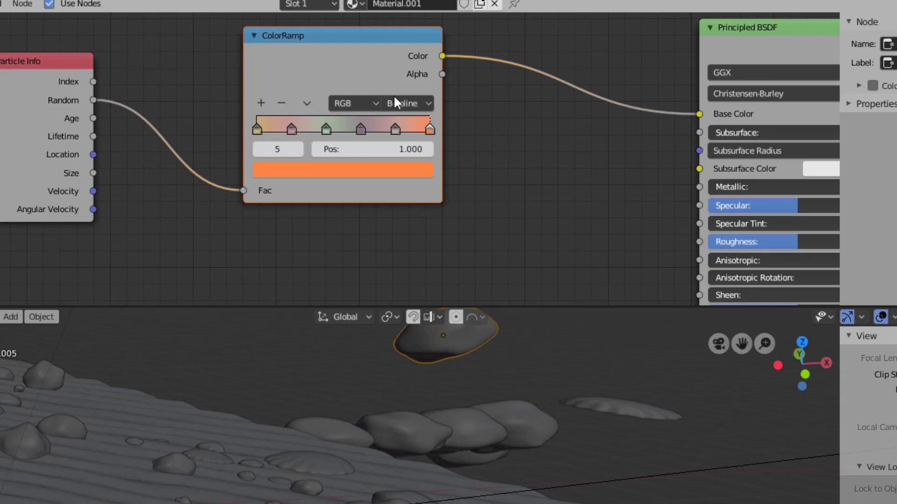
# Move the Particle Info node down and farther away from the ColorRamp node.
pyautogui.scroll(-3, 350, 67)
pyautogui.moveTo(435, 172); pyautogui.dragTo(441, 118, button='middle')
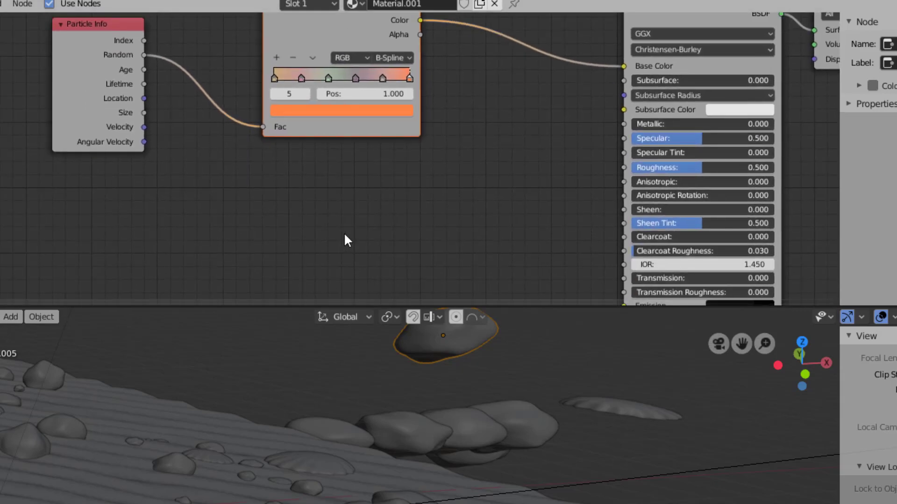
pyautogui.moveTo(81, 101); pyautogui.dragTo(15, 175)
# Add a Musgrave Texture node and place it in the free space below the ColorRamp node.
pyautogui.scroll(-2, 294, 208)
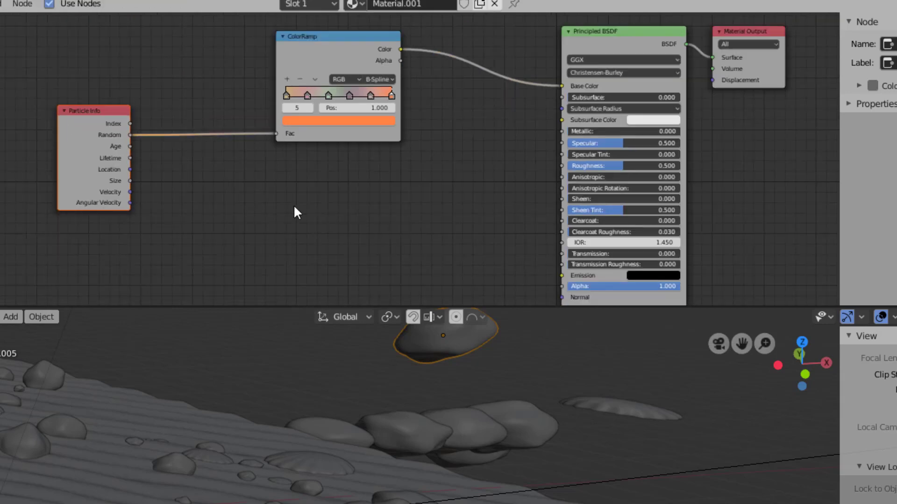
pyautogui.moveTo(294, 208); pyautogui.dragTo(298, 172, button='middle')
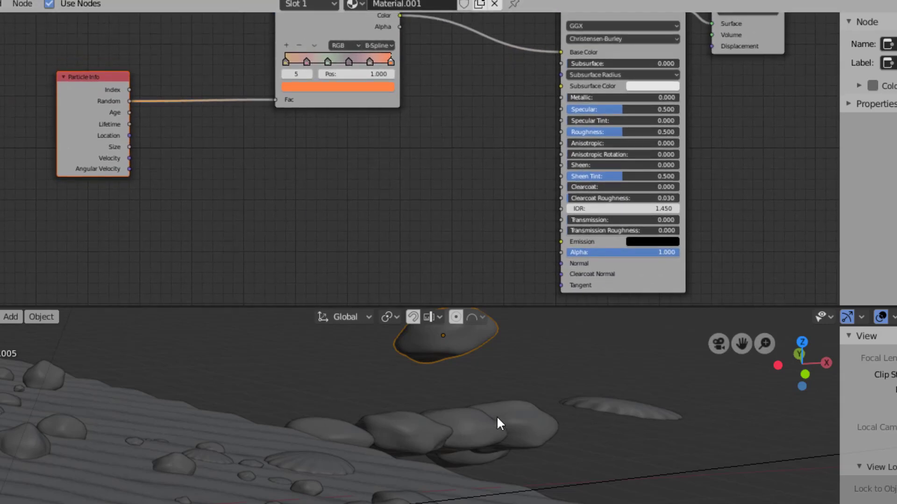
pyautogui.hotkey('shift', 'a')
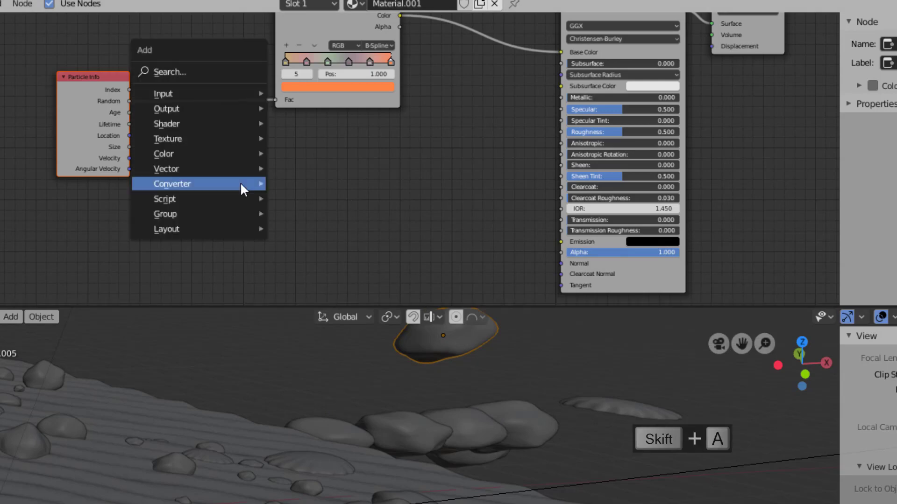
pyautogui.moveTo(240, 184)
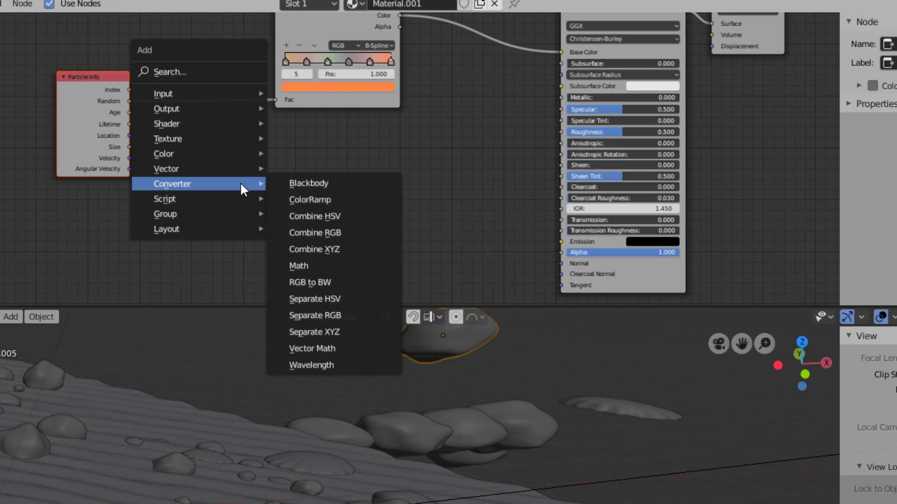
pyautogui.moveTo(191, 139)
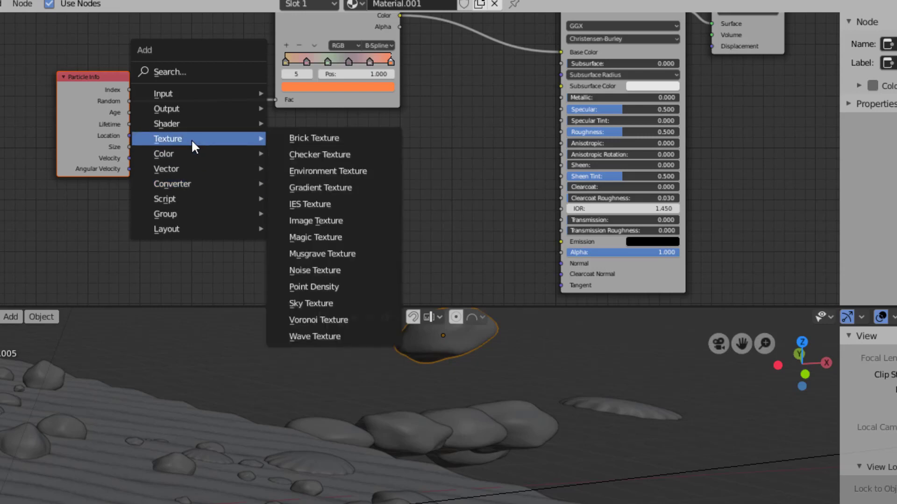
pyautogui.click(346, 255)
pyautogui.click(271, 155)
pyautogui.moveTo(354, 243); pyautogui.dragTo(408, 201, button='middle')
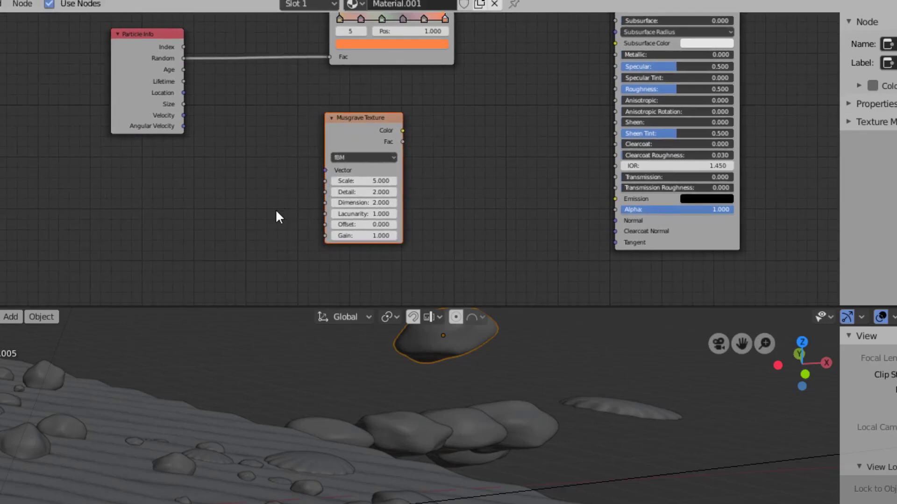
# Begin adding another node in the empty area before the Musgrave Texture node's Vector input.
pyautogui.scroll(2, 327, 161)
pyautogui.scroll(2, 332, 194)
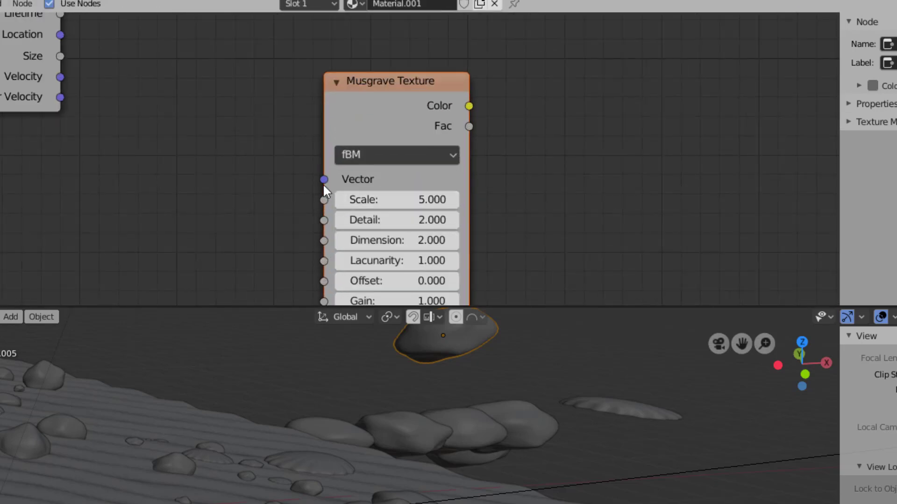
pyautogui.scroll(-2, 201, 209)
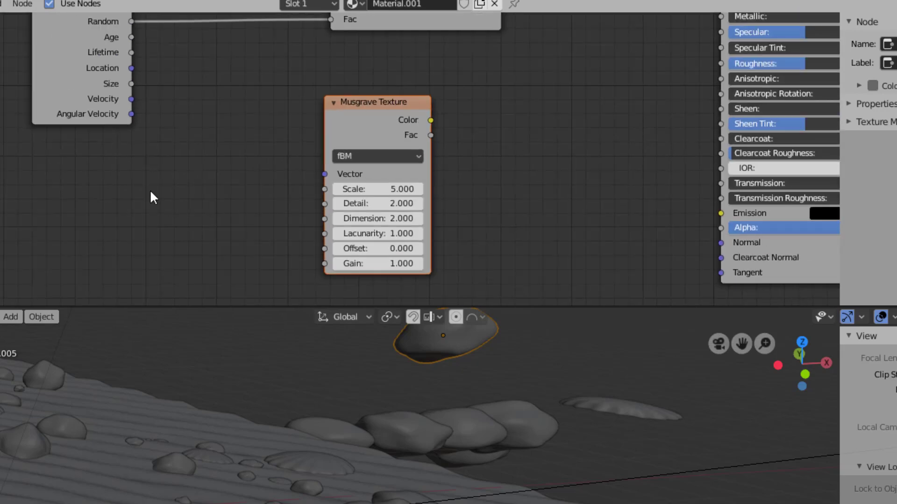
pyautogui.hotkey('shift', 'a')
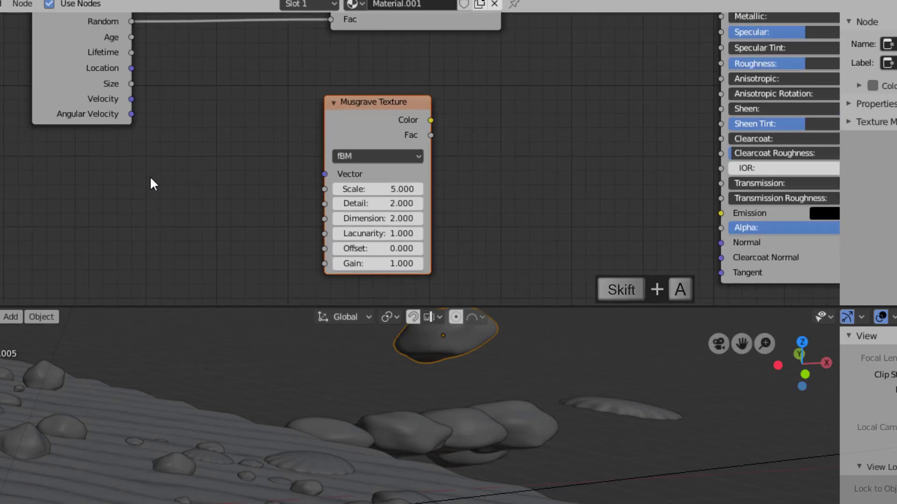
# Add a Texture Coordinate node and connect its Object output to the Musgrave Texture's Vector input.
pyautogui.moveTo(150, 178)
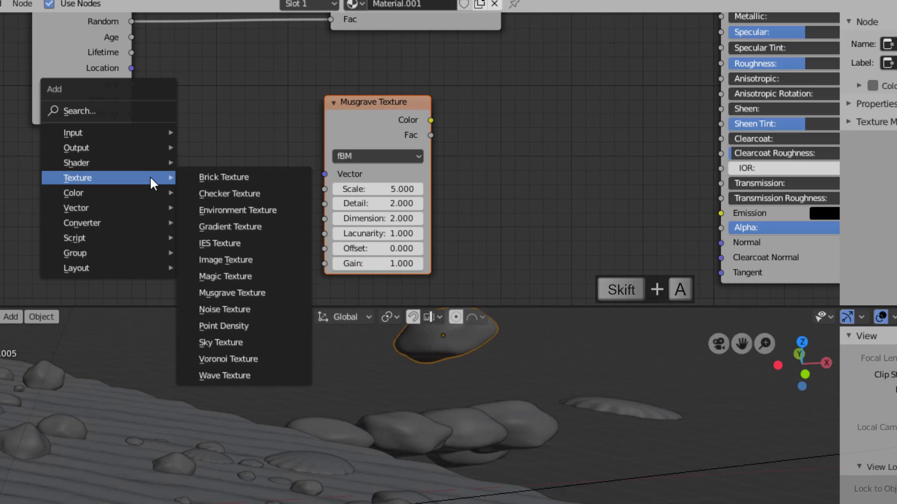
pyautogui.moveTo(108, 135)
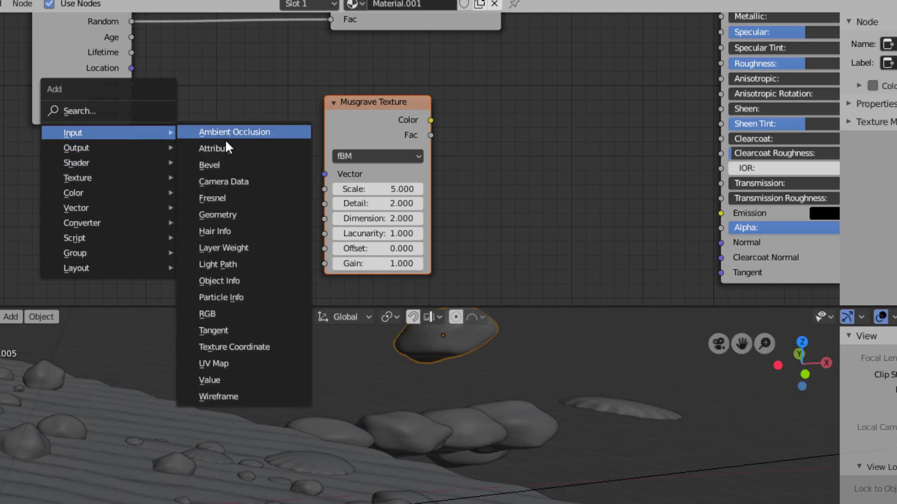
pyautogui.click(252, 352)
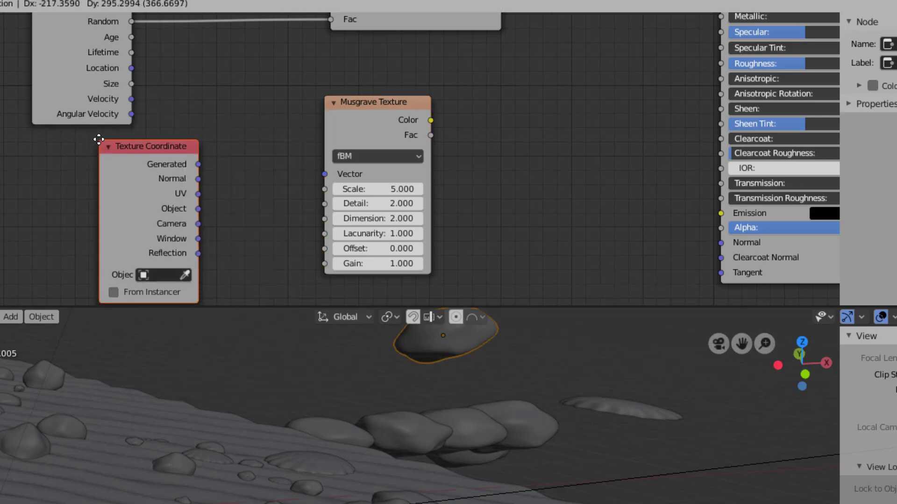
pyautogui.click(150, 87)
pyautogui.moveTo(251, 157); pyautogui.dragTo(324, 173)
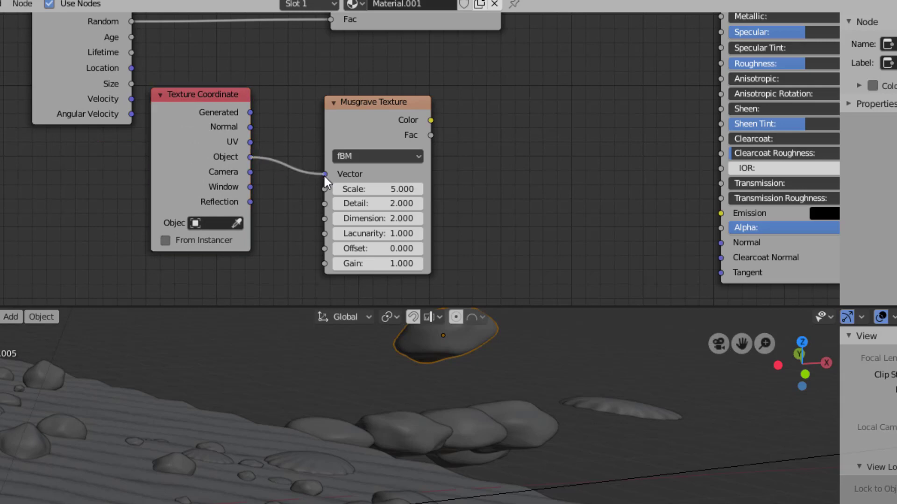
# Move the Texture Coordinate node below Particle Info and place the Musgrave Texture close beside it, freeing space before the Principled BSDF.
pyautogui.scroll(-1, 449, 201)
pyautogui.moveTo(177, 221); pyautogui.dragTo(70, 274)
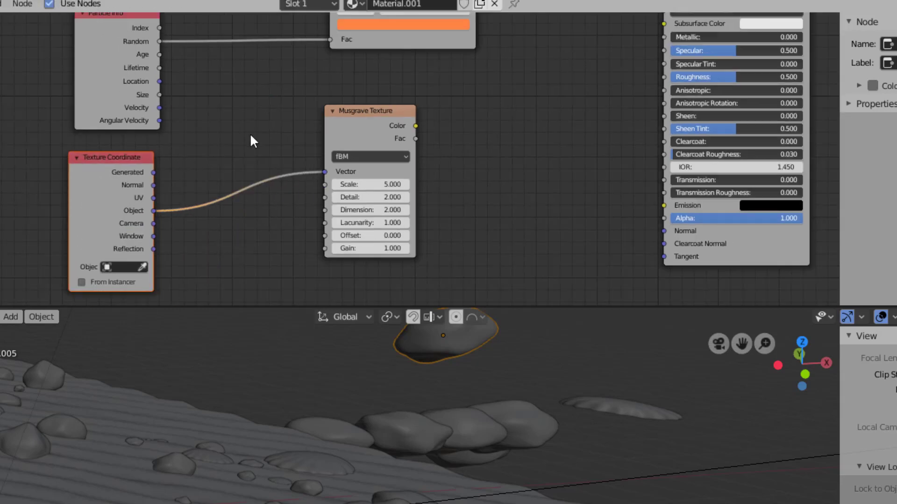
pyautogui.moveTo(336, 135); pyautogui.dragTo(234, 166)
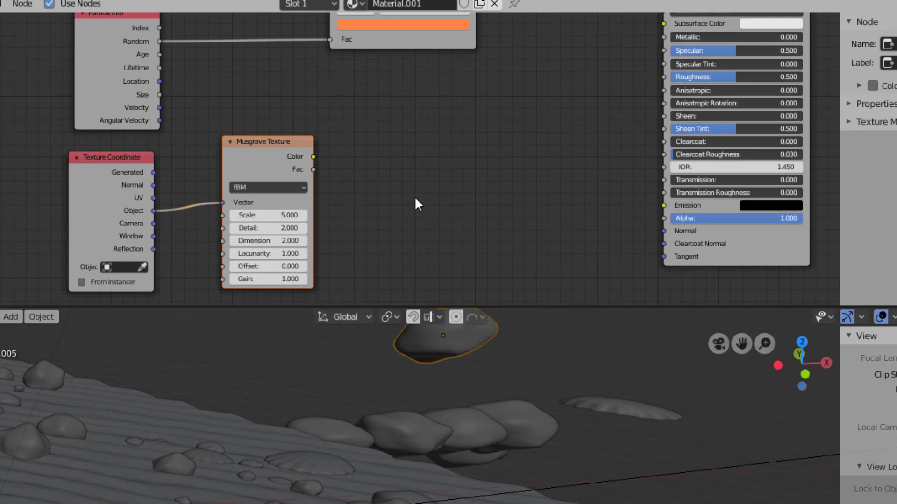
# Add a ColorRamp node after the Musgrave Texture and connect the Musgrave Fac output to the ramp's Fac input.
pyautogui.hotkey('shift', 'a')
pyautogui.hotkey('shift', 'a')
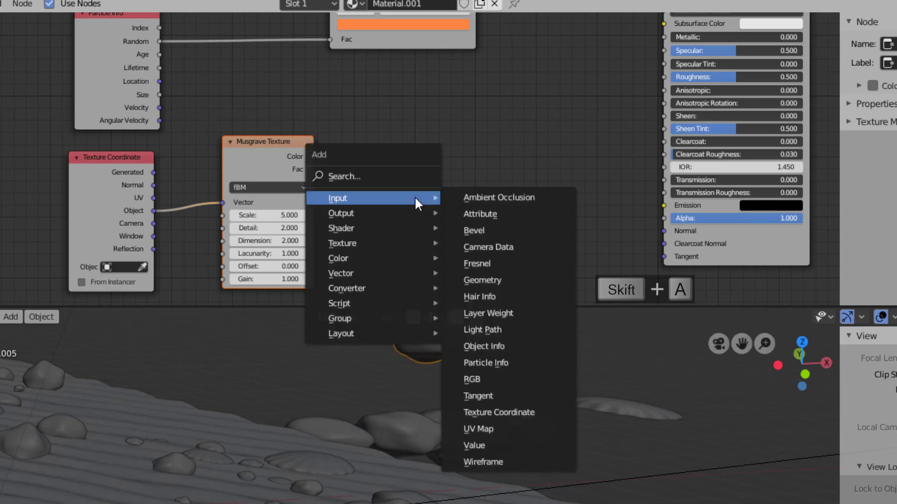
pyautogui.moveTo(389, 280)
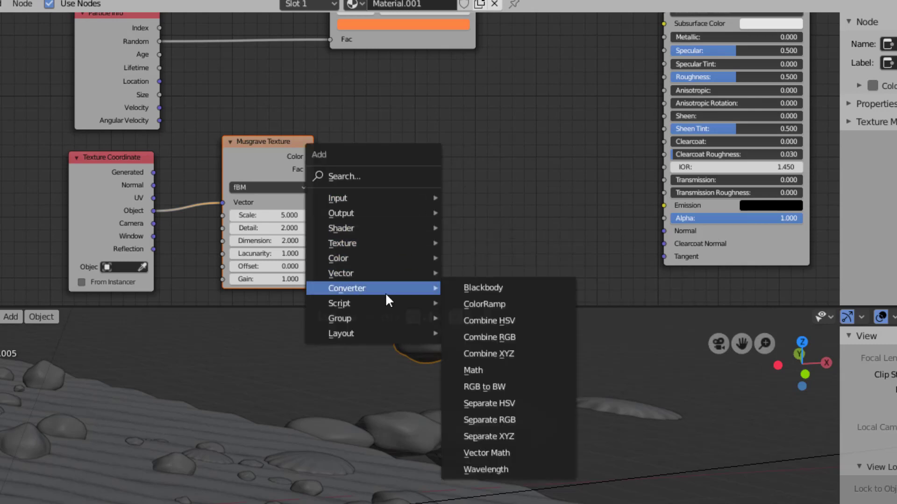
pyautogui.click(485, 304)
pyautogui.click(381, 113)
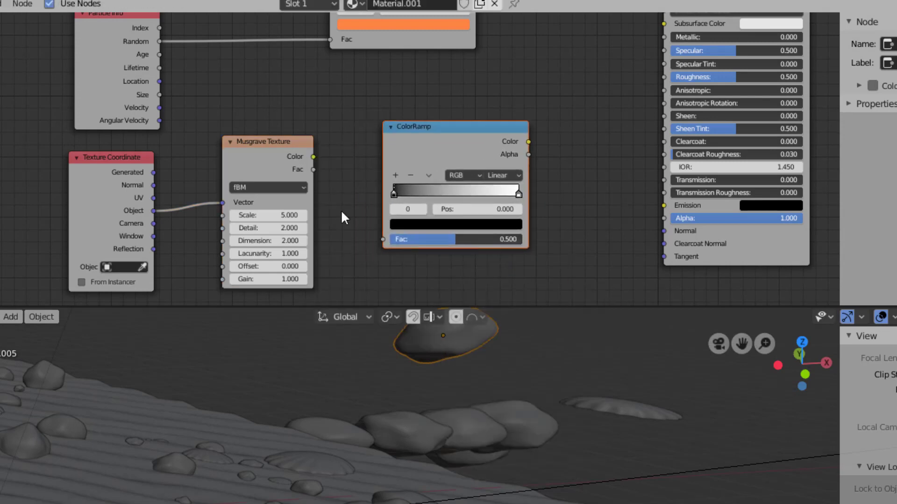
pyautogui.moveTo(313, 169); pyautogui.dragTo(383, 239)
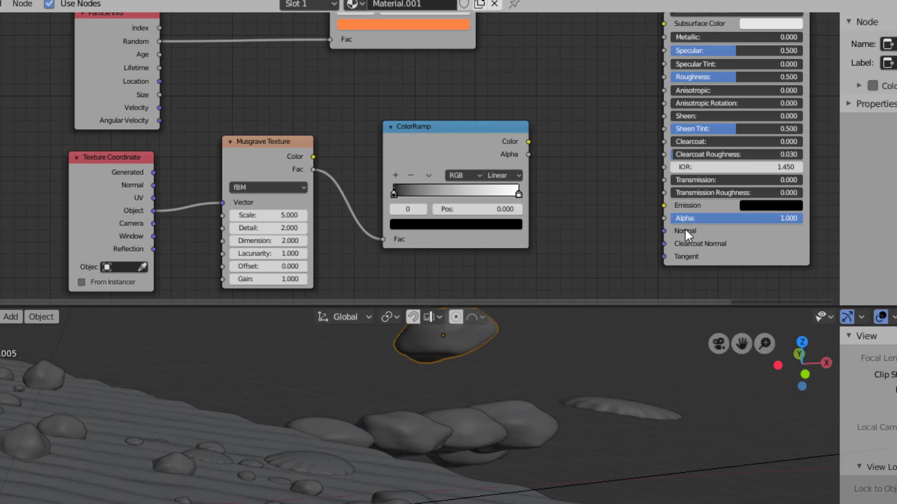
# Shift the Texture Coordinate, Musgrave Texture and new ColorRamp nodes further away from the Principled BSDF to make room.
pyautogui.moveTo(127, 193); pyautogui.dragTo(0, 200)
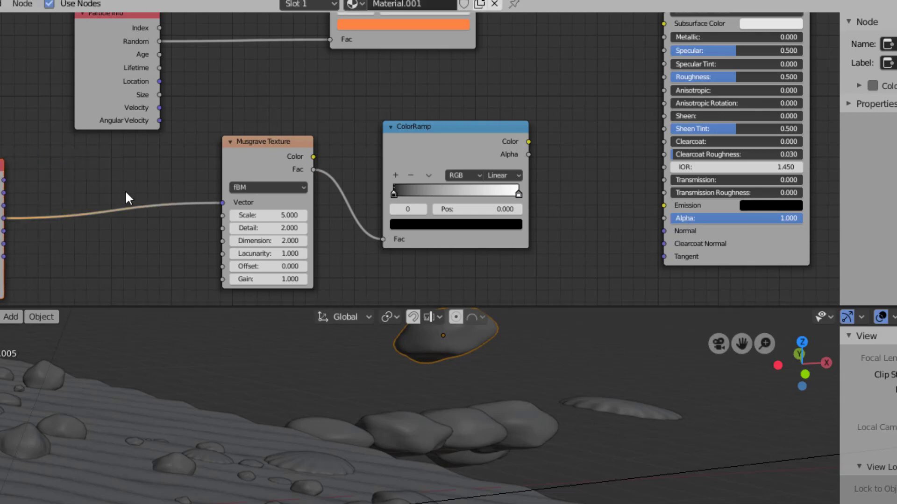
pyautogui.moveTo(271, 153); pyautogui.dragTo(106, 179)
pyautogui.moveTo(435, 144); pyautogui.dragTo(230, 170)
# Add an RGB to BW node and connect the ColorRamp's Color output to its Color input.
pyautogui.hotkey('shift', 'a')
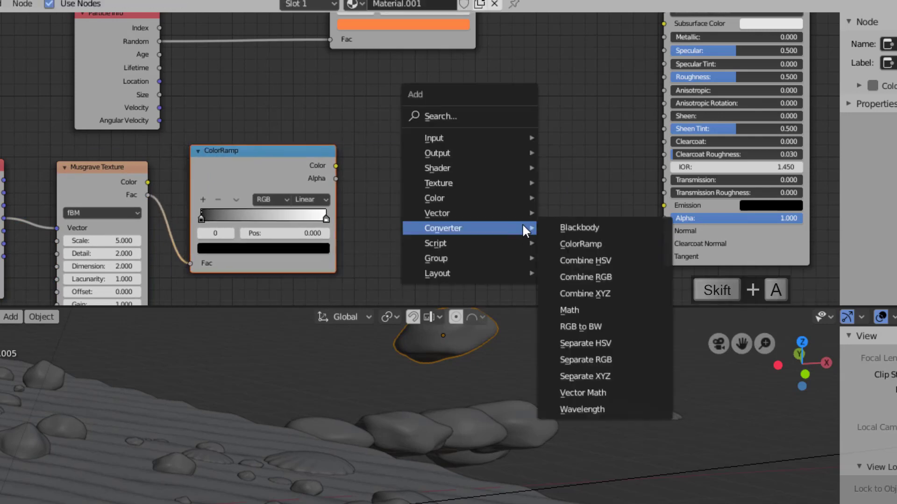
pyautogui.click(606, 327)
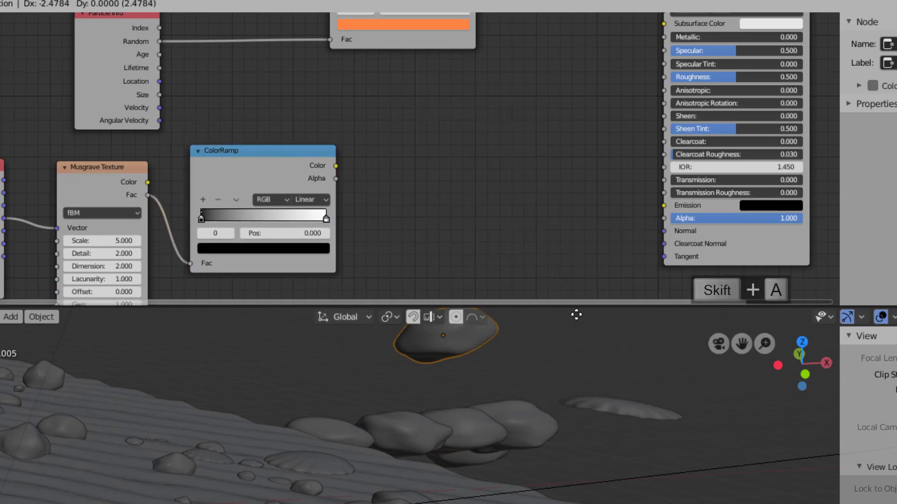
pyautogui.click(356, 135)
pyautogui.moveTo(335, 166); pyautogui.dragTo(360, 173)
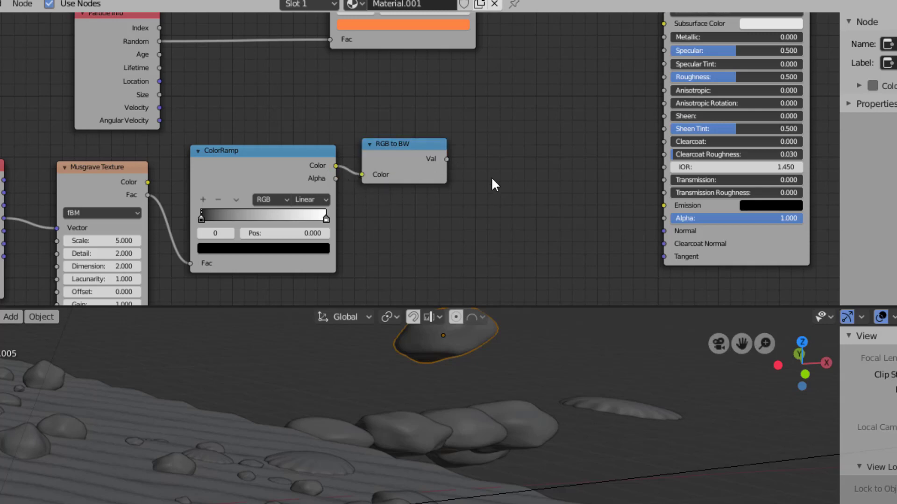
# Add a Bump node, linking RGB to BW's Val to its Height and its Normal output to the Principled BSDF's Normal.
pyautogui.scroll(2, 405, 206)
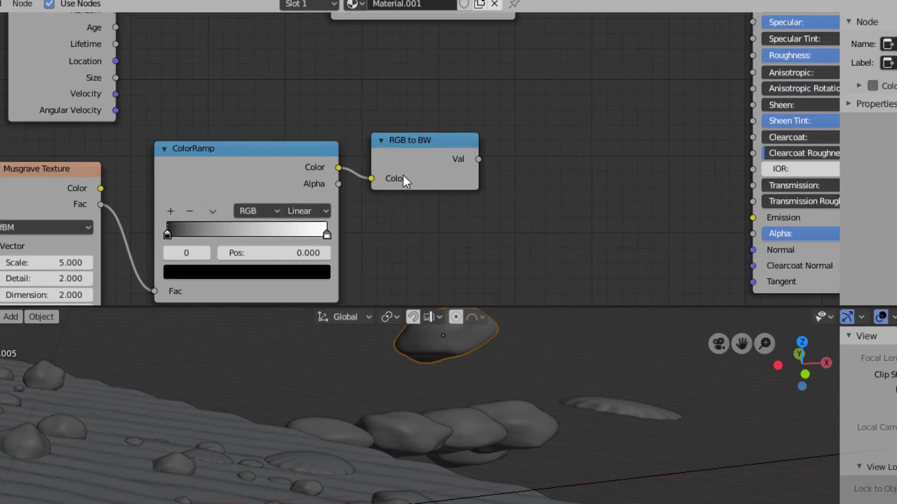
pyautogui.keyDown('ctrl'); pyautogui.scroll(-5, 461, 232); pyautogui.keyUp('ctrl')
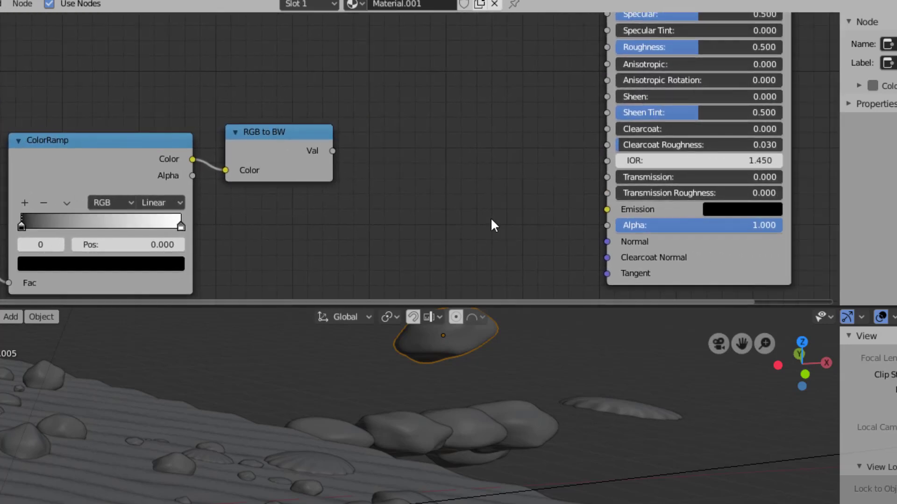
pyautogui.hotkey('shift', 'a')
pyautogui.moveTo(434, 199)
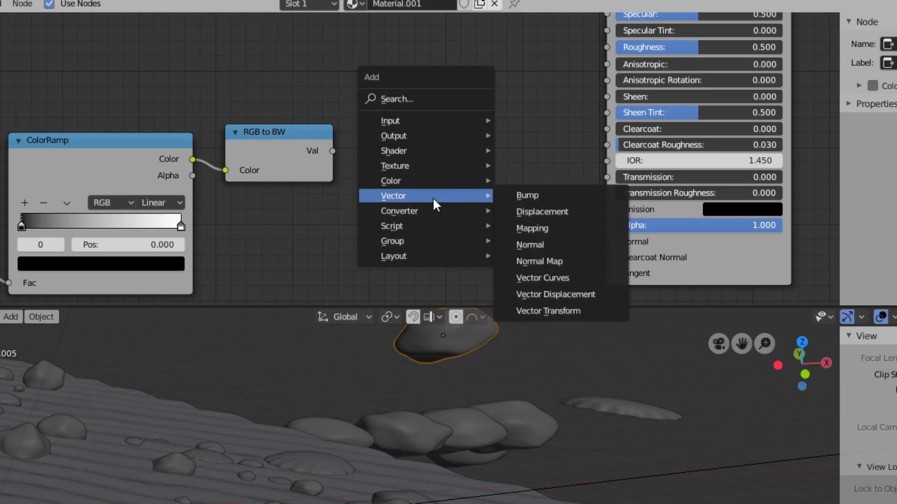
pyautogui.click(501, 196)
pyautogui.click(484, 201)
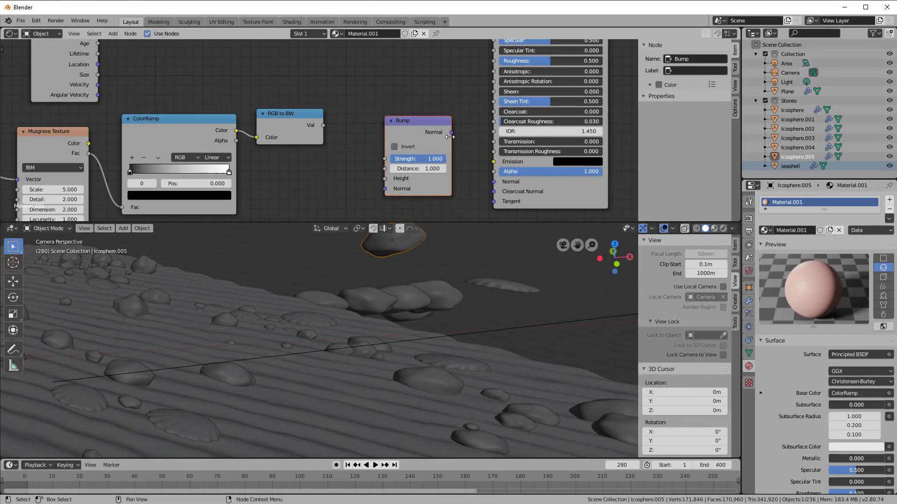
pyautogui.moveTo(451, 133); pyautogui.dragTo(494, 182)
pyautogui.moveTo(323, 125); pyautogui.dragTo(385, 179)
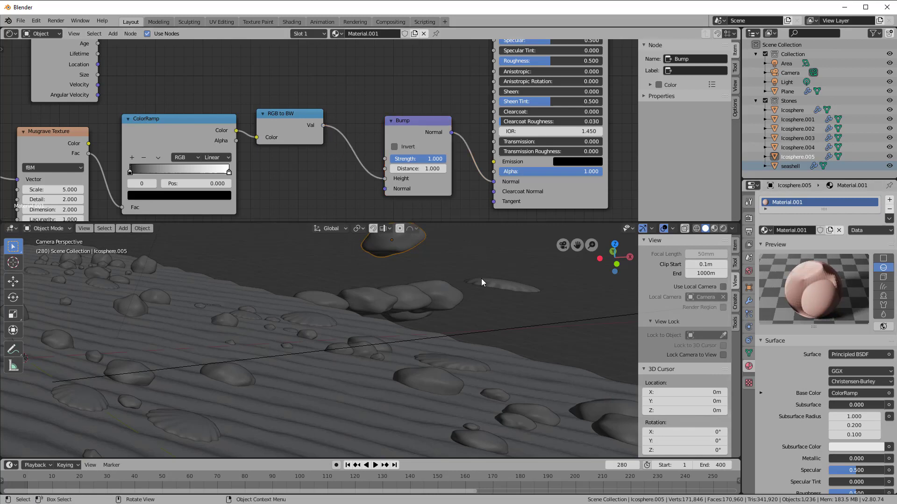
# Set the Musgrave Texture's Detail to 5.9, Dimension to 0.3 and Lacunarity to 3.4.
pyautogui.moveTo(192, 220); pyautogui.dragTo(312, 196, button='middle')
pyautogui.scroll(2, 312, 197)
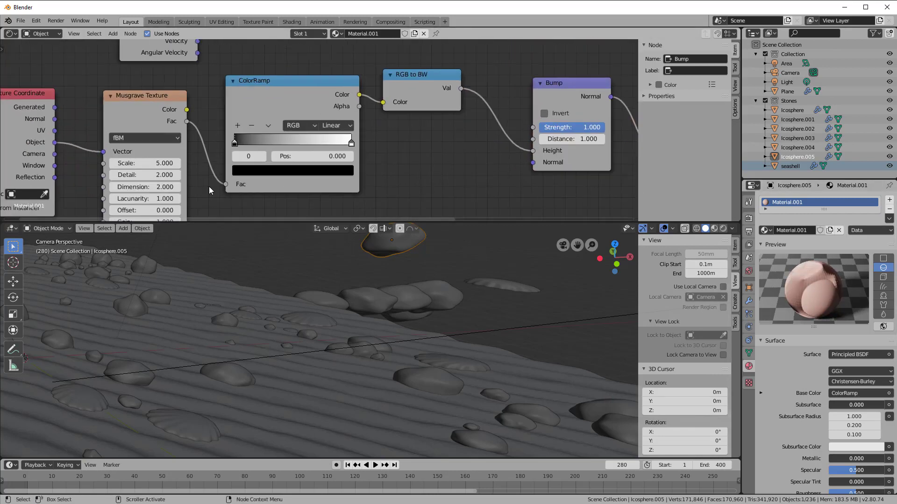
pyautogui.moveTo(206, 179); pyautogui.dragTo(249, 142, button='middle')
pyautogui.moveTo(206, 153); pyautogui.dragTo(229, 162)
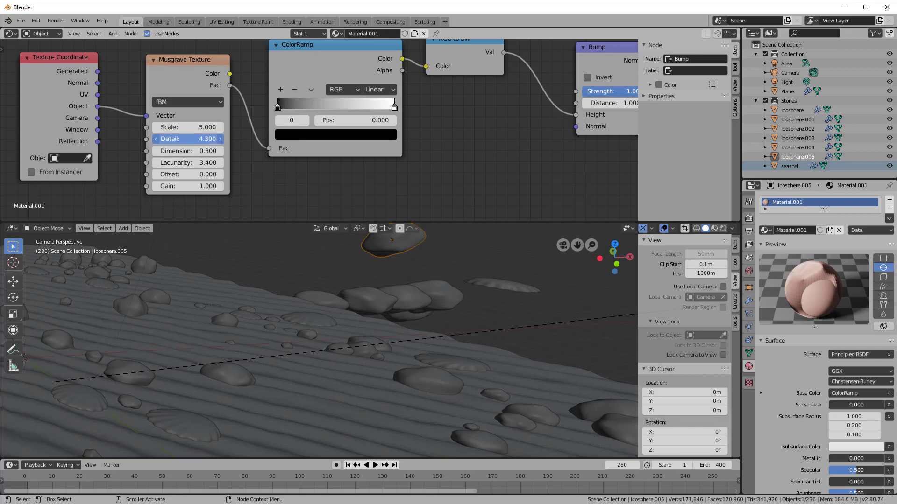
pyautogui.moveTo(205, 139); pyautogui.dragTo(213, 139)
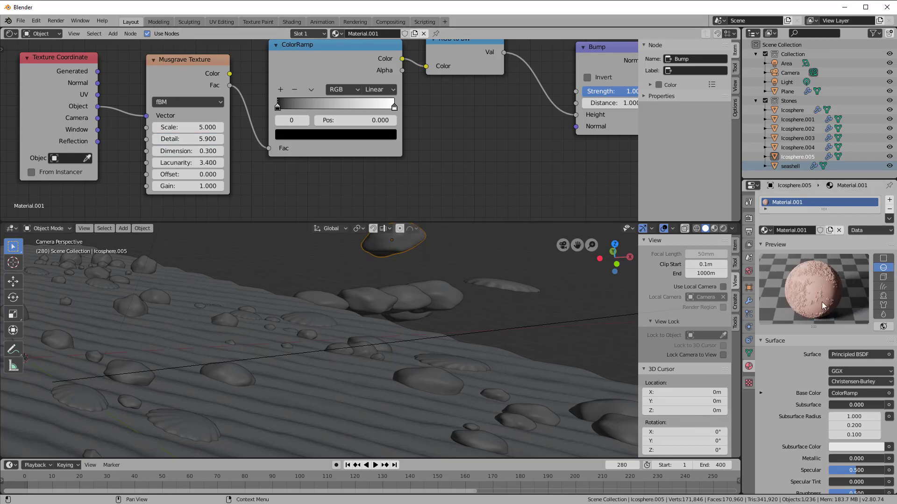
# Enable Invert on the Bump node and move the black stop of the bump ColorRamp to position 0.400.
pyautogui.moveTo(497, 150); pyautogui.dragTo(446, 181, button='middle')
pyautogui.scroll(-3, 506, 157)
pyautogui.click(477, 123)
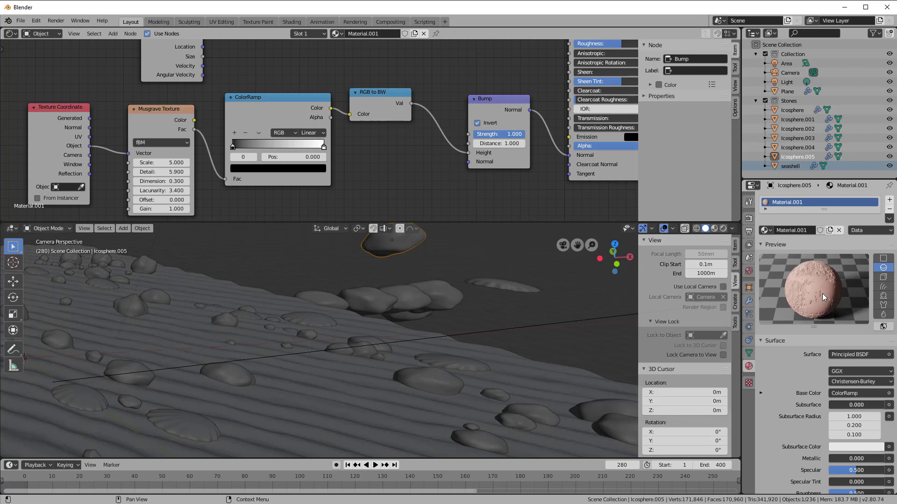
pyautogui.moveTo(233, 147); pyautogui.dragTo(273, 148)
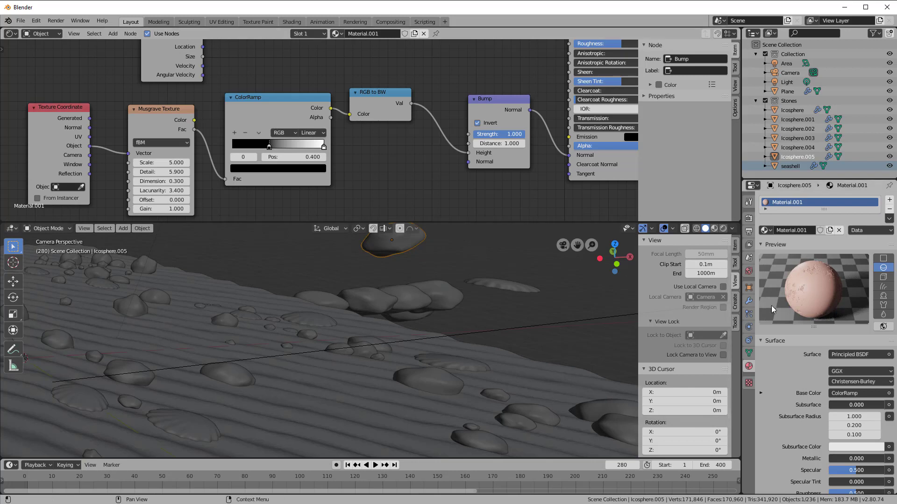
# Add a Noise Texture node below the Musgrave Texture and connect the Texture Coordinate's Object output to its Vector input.
pyautogui.scroll(-2, 394, 182)
pyautogui.moveTo(394, 182); pyautogui.dragTo(398, 150, button='middle')
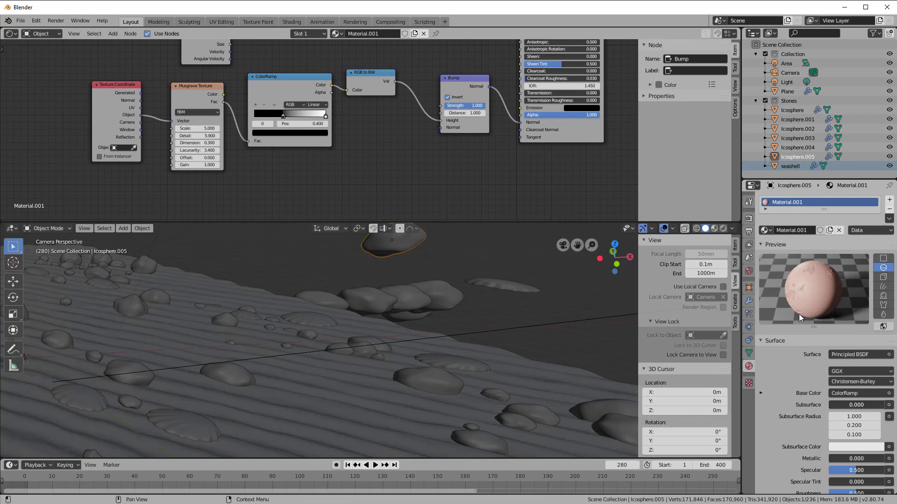
pyautogui.scroll(-1, 392, 162)
pyautogui.moveTo(392, 162); pyautogui.dragTo(464, 168, button='middle')
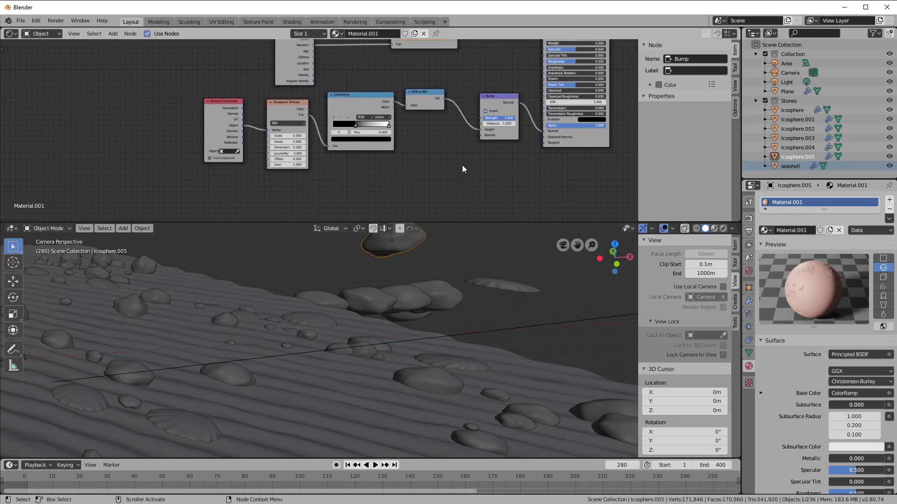
pyautogui.moveTo(345, 188); pyautogui.dragTo(394, 133, button='middle')
pyautogui.scroll(1, 394, 132)
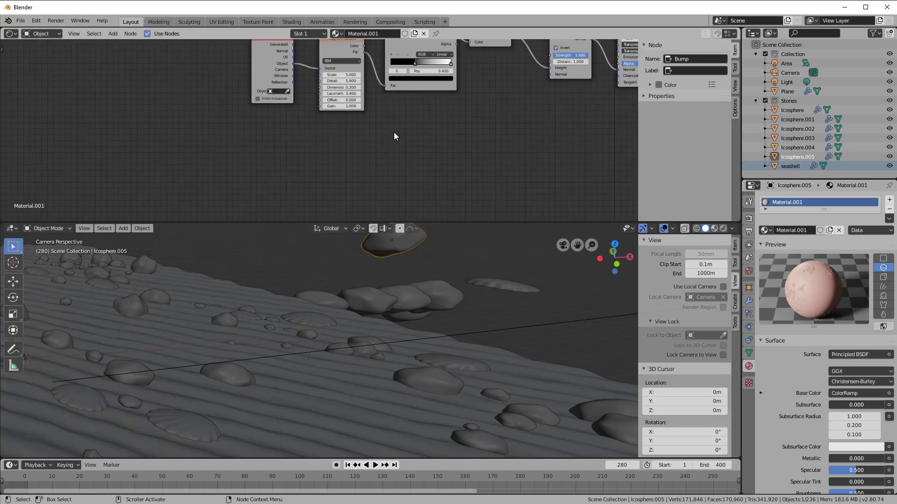
pyautogui.scroll(3, 393, 133)
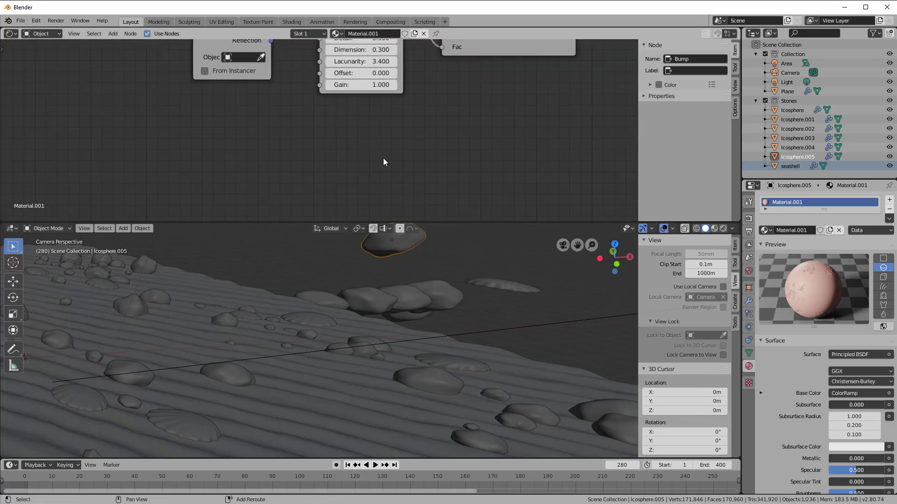
pyautogui.hotkey('shift', 'a')
pyautogui.moveTo(349, 144)
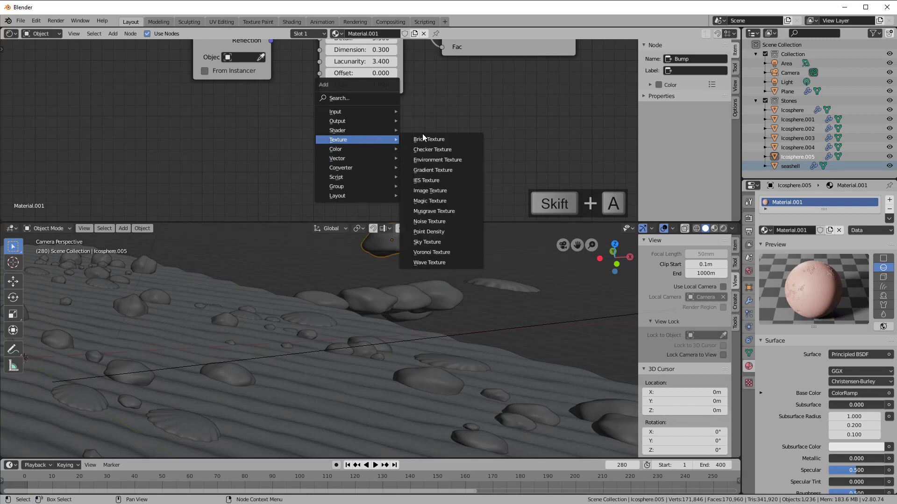
pyautogui.click(436, 221)
pyautogui.scroll(-2, 311, 136)
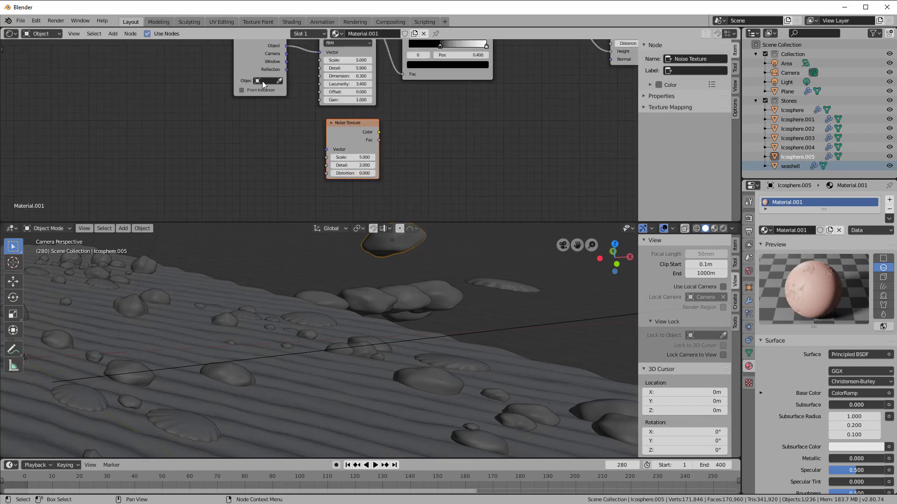
pyautogui.moveTo(256, 68); pyautogui.dragTo(327, 150)
# Add a Math node beside the Noise Texture, below the ColorRamp.
pyautogui.moveTo(448, 158); pyautogui.dragTo(336, 181, button='middle')
pyautogui.scroll(-2, 336, 155)
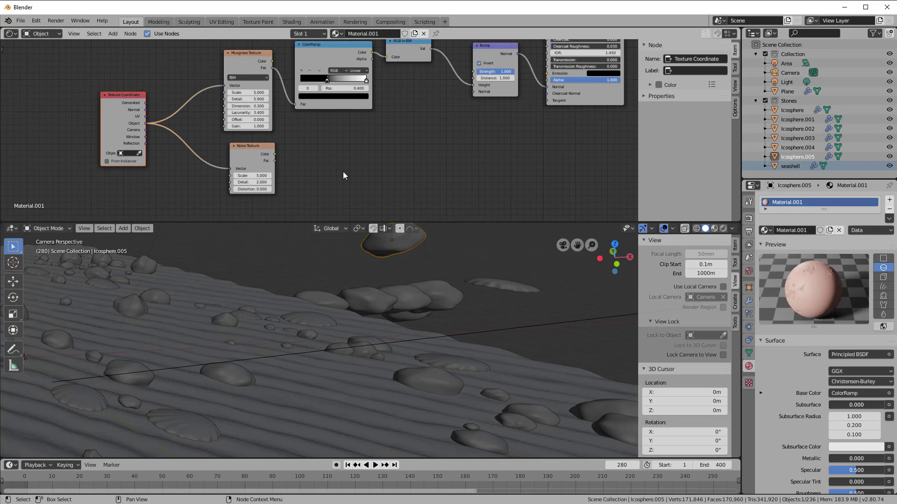
pyautogui.hotkey('shift', 'a')
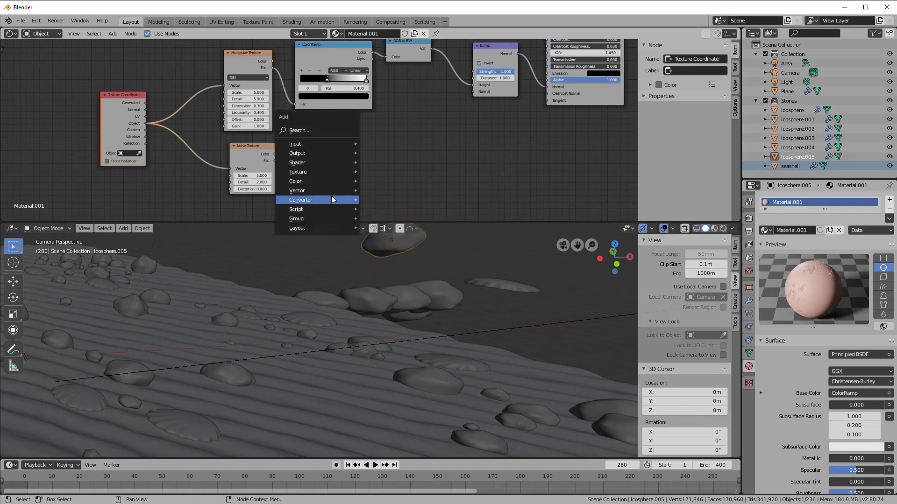
pyautogui.moveTo(331, 199)
pyautogui.click(397, 251)
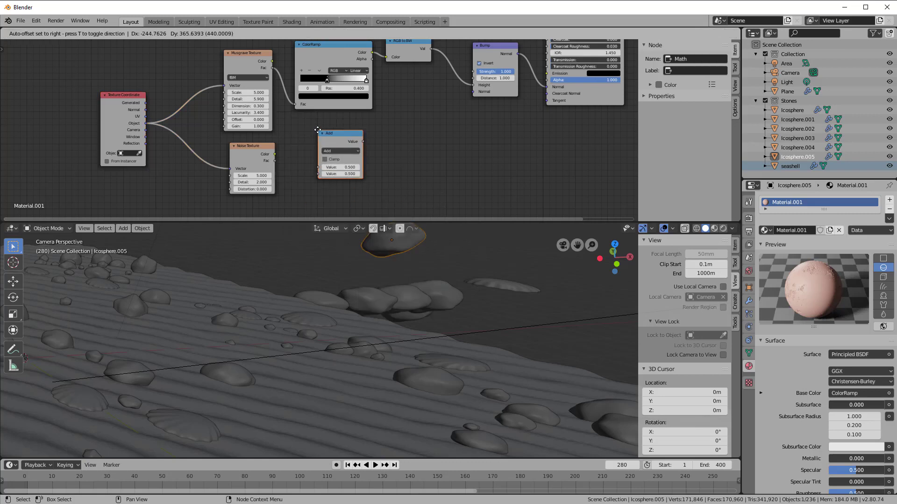
pyautogui.click(335, 148)
# Place the Math node beside the Noise Texture, set it to Multiply, and connect the noise's Fac output to its first value.
pyautogui.click(337, 151)
pyautogui.click(441, 168)
pyautogui.scroll(5, 441, 169)
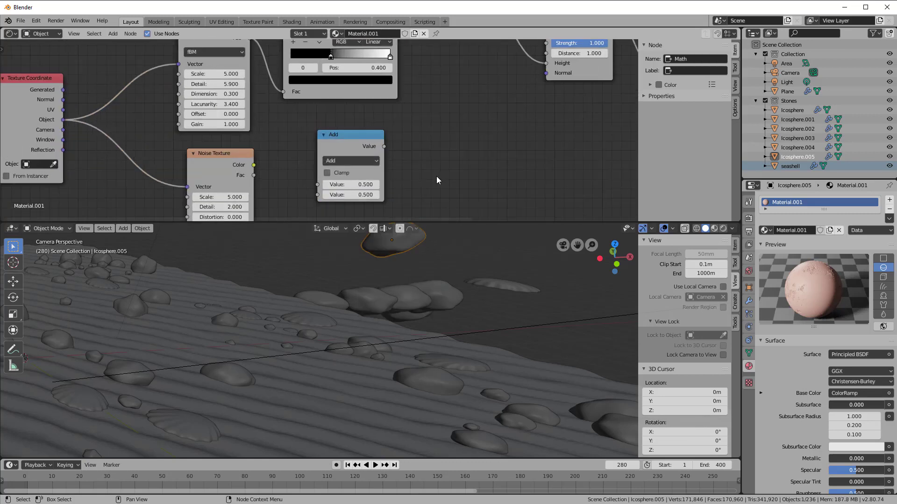
pyautogui.click(342, 162)
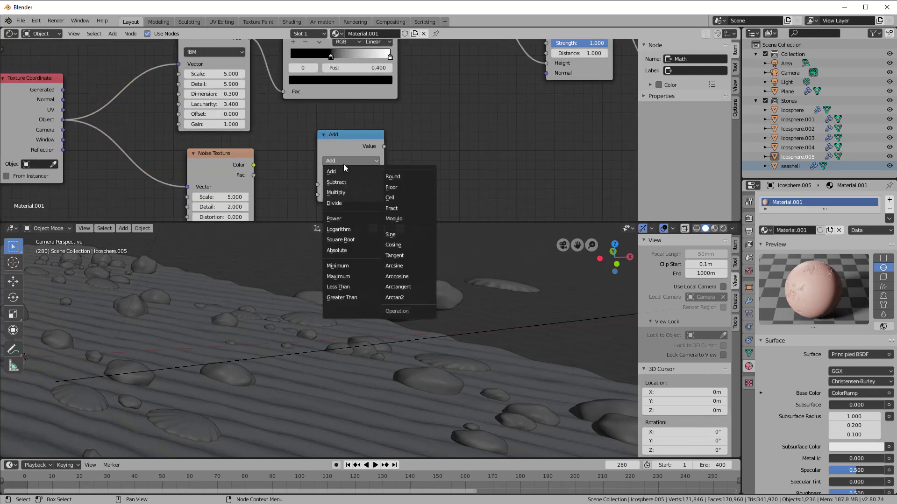
pyautogui.click(342, 193)
pyautogui.moveTo(253, 176); pyautogui.dragTo(318, 184)
pyautogui.moveTo(477, 156); pyautogui.dragTo(443, 172, button='middle')
pyautogui.scroll(-2, 419, 139)
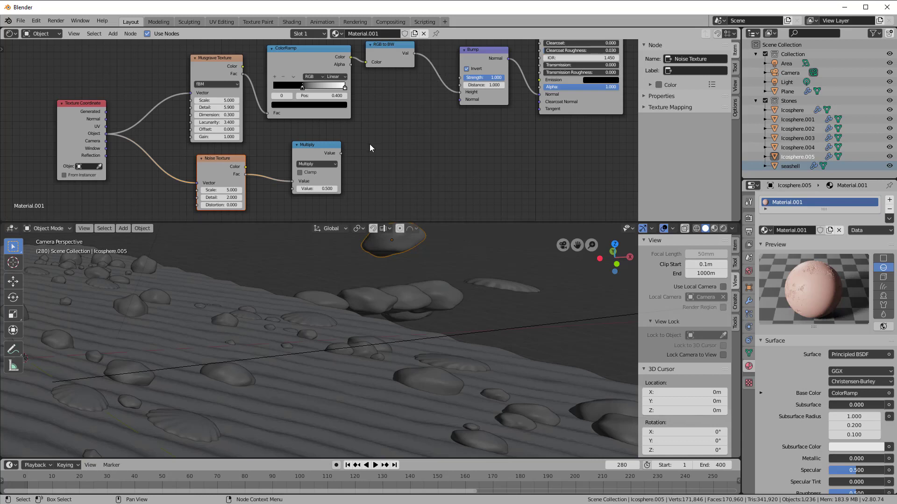
# Duplicate the Multiply node between RGB to BW and Bump, set the copy to Add, and feed the Multiply output into its second value.
pyautogui.click(316, 147)
pyautogui.hotkey('shift', 'd')
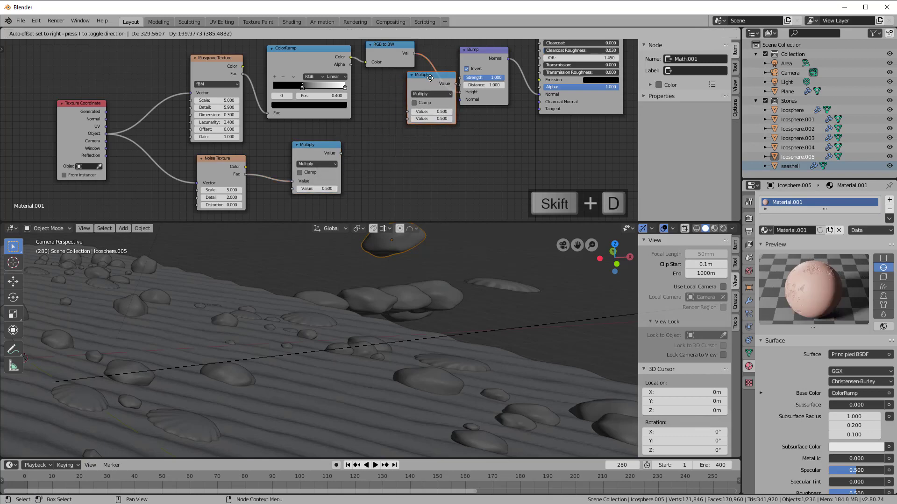
pyautogui.click(430, 85)
pyautogui.moveTo(341, 153); pyautogui.dragTo(443, 119)
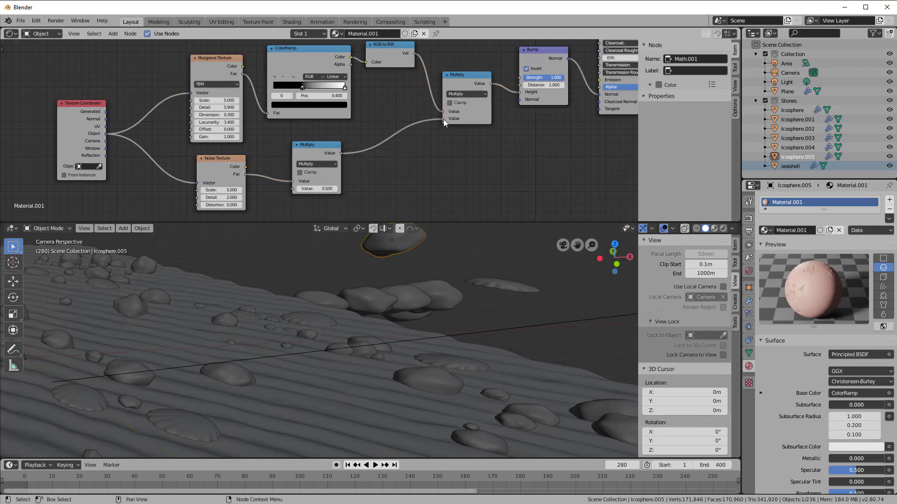
pyautogui.click(464, 94)
pyautogui.click(465, 99)
# Set the Bump node's Strength to 0.217 and its Distance to 0.1.
pyautogui.moveTo(453, 152); pyautogui.dragTo(401, 161, button='middle')
pyautogui.scroll(2, 453, 173)
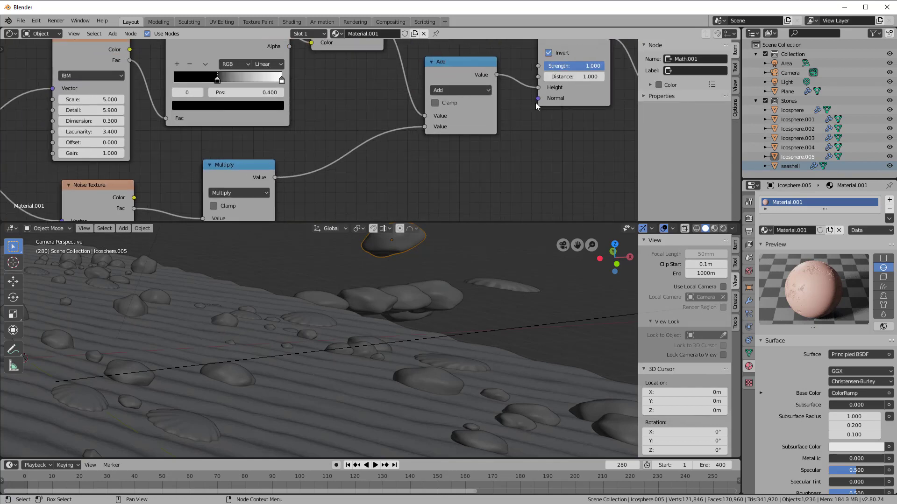
pyautogui.moveTo(596, 71); pyautogui.dragTo(558, 78)
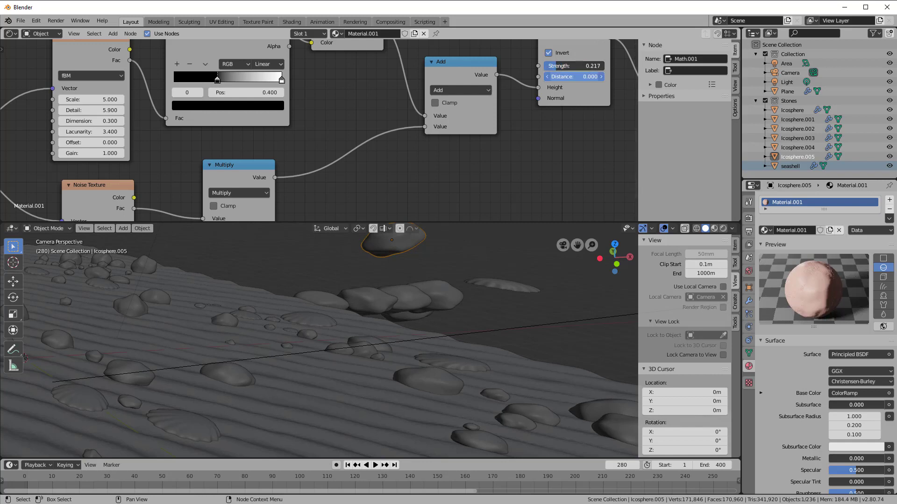
pyautogui.click(548, 77)
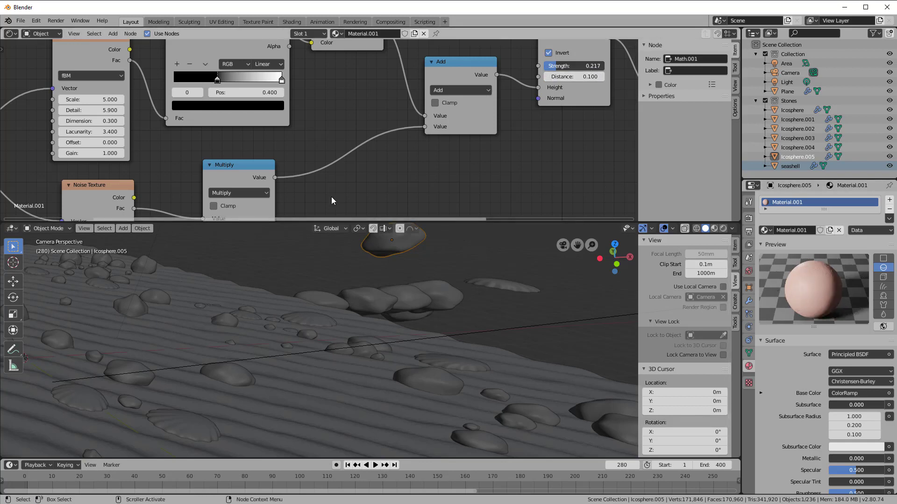
# Set the Multiply node's value to 1.3 and the Noise Texture's Scale to 8.8.
pyautogui.moveTo(372, 181); pyautogui.dragTo(394, 150, button='middle')
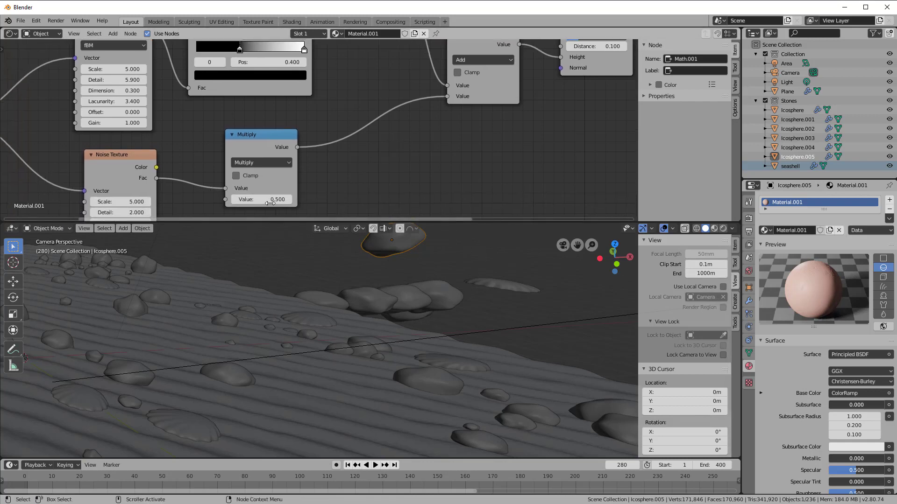
pyautogui.moveTo(271, 200); pyautogui.dragTo(306, 201)
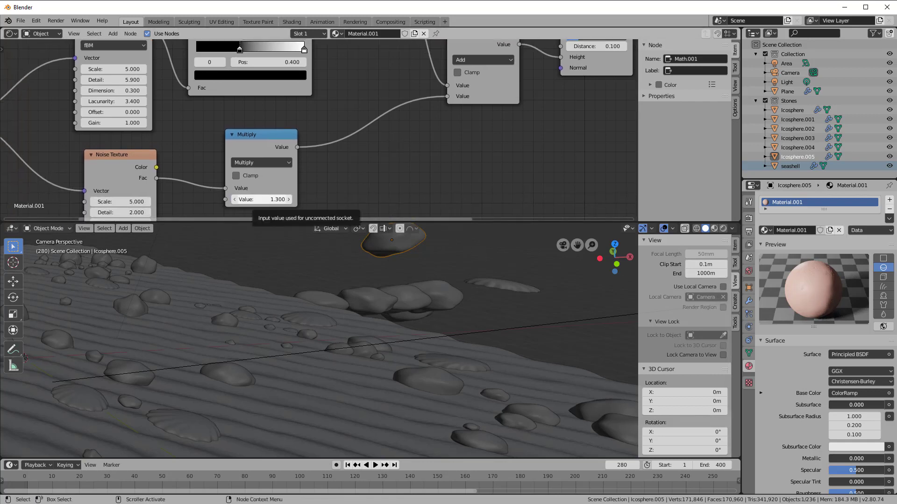
pyautogui.moveTo(371, 189); pyautogui.dragTo(474, 156, button='middle')
pyautogui.moveTo(217, 169); pyautogui.dragTo(232, 170)
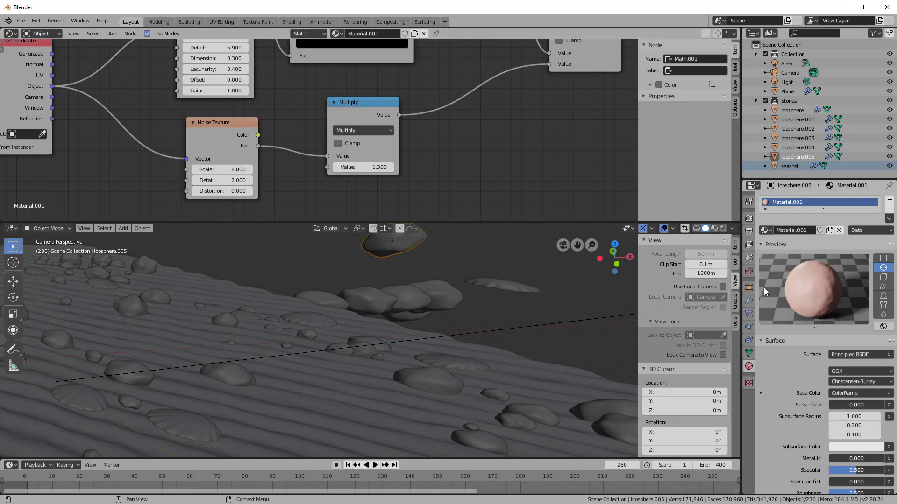
# Preview the beach in rendered shading from the camera, then return the viewport to solid shading.
pyautogui.scroll(-3, 493, 136)
pyautogui.moveTo(488, 140); pyautogui.dragTo(420, 219, button='middle')
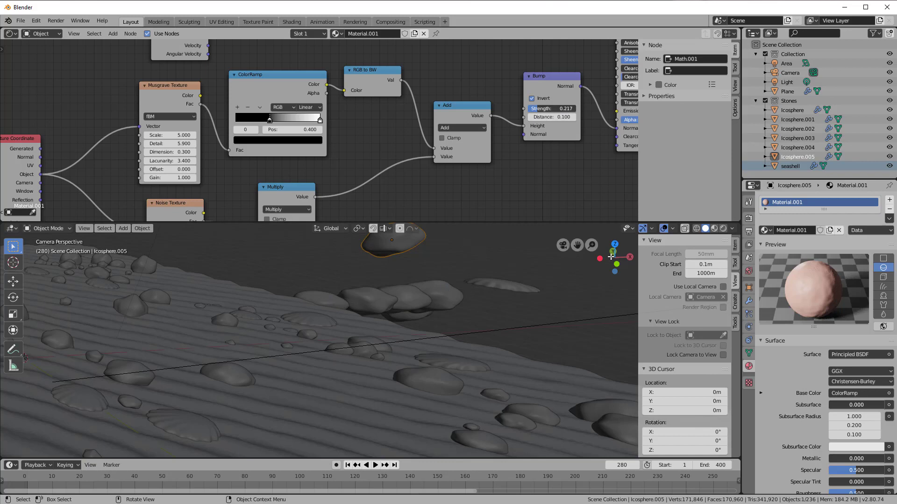
pyautogui.click(721, 228)
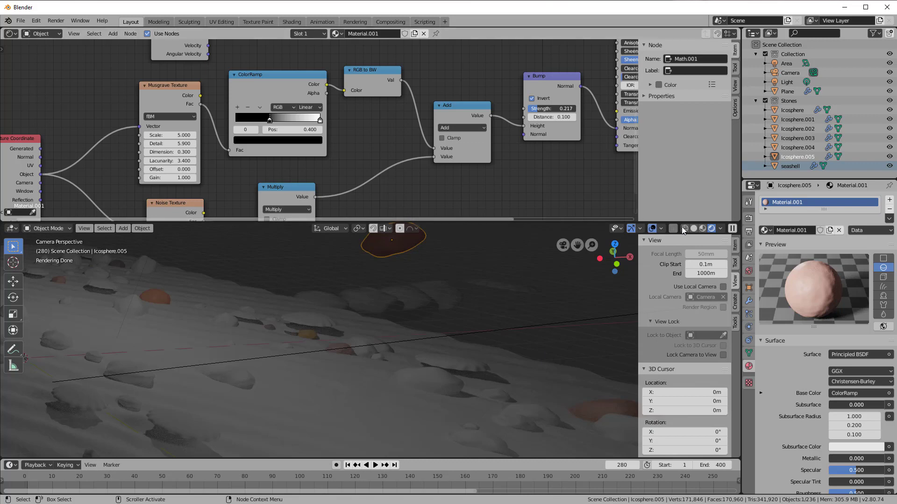
pyautogui.click(694, 228)
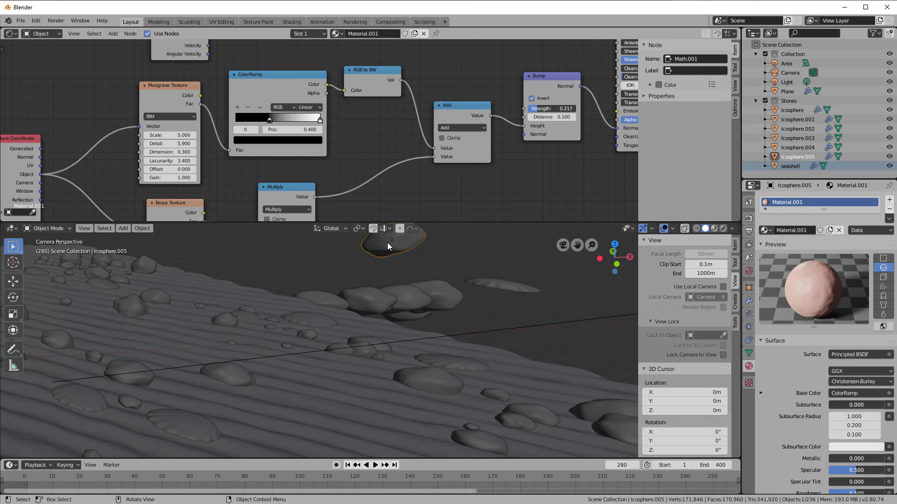
# Rename the stone's material to StoneColor.
pyautogui.doubleClick(808, 202)
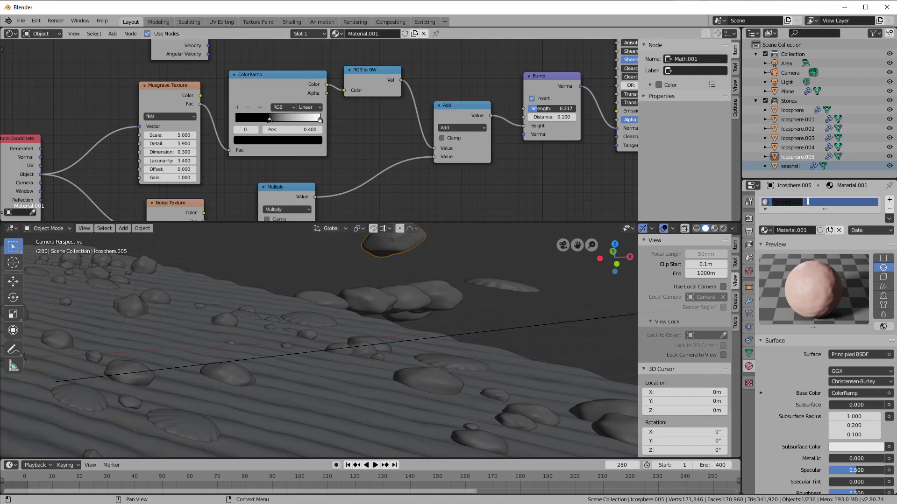
pyautogui.write('StoneColor')
pyautogui.press('Return')
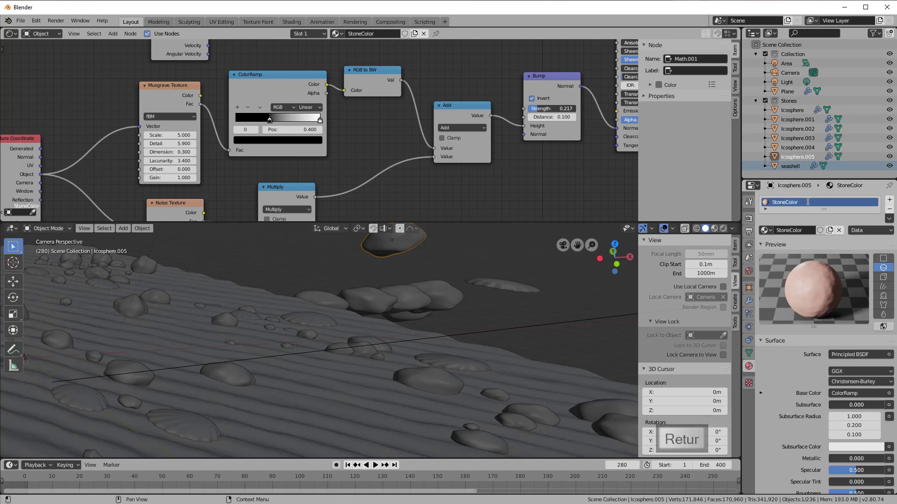
# Assign the existing StoneColor material to the first stone, Icosphere.
pyautogui.click(341, 301)
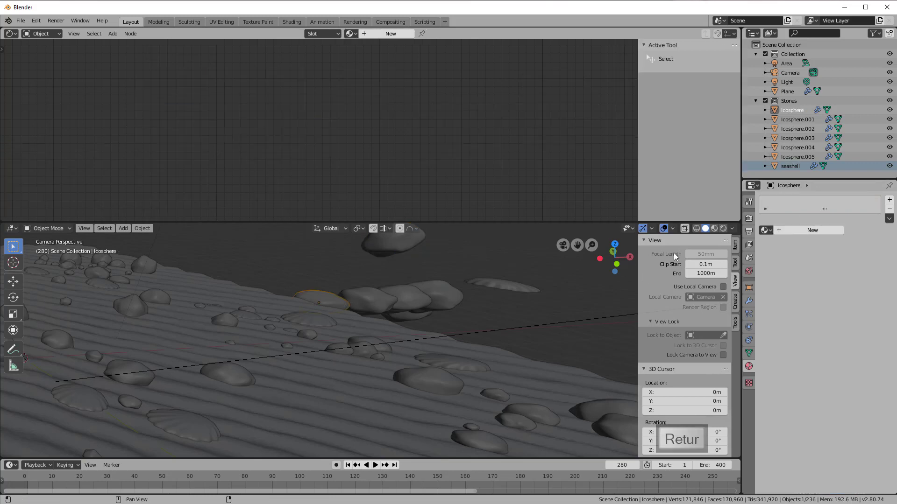
pyautogui.click(765, 230)
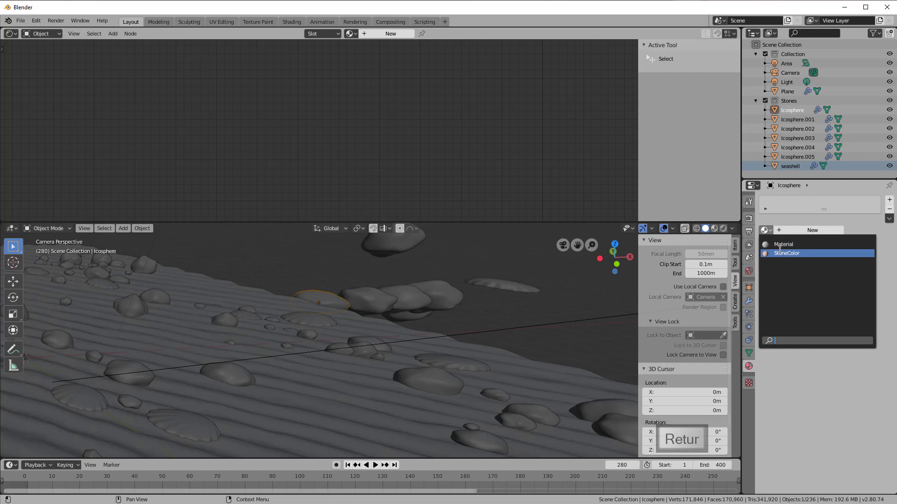
pyautogui.click(779, 251)
# Select all six source stones with Icosphere as the active object and link its material to the others.
pyautogui.moveTo(455, 302); pyautogui.dragTo(458, 302, button='middle')
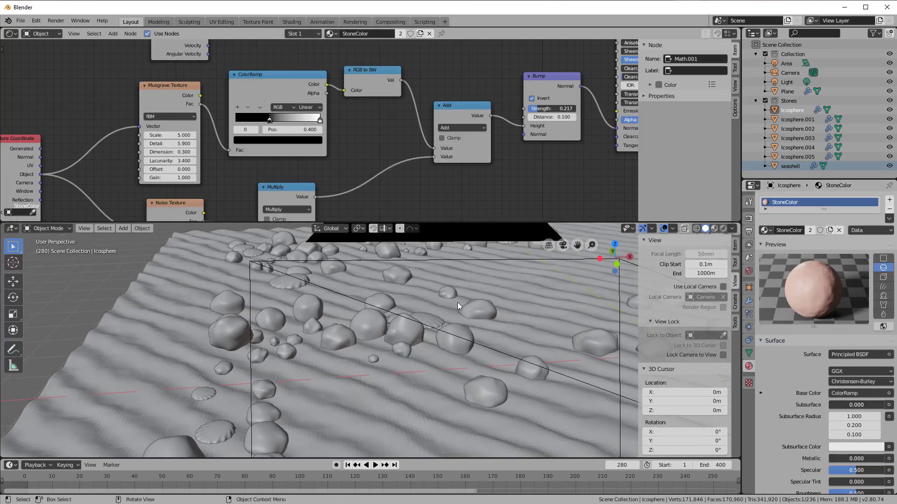
pyautogui.scroll(-10, 457, 301)
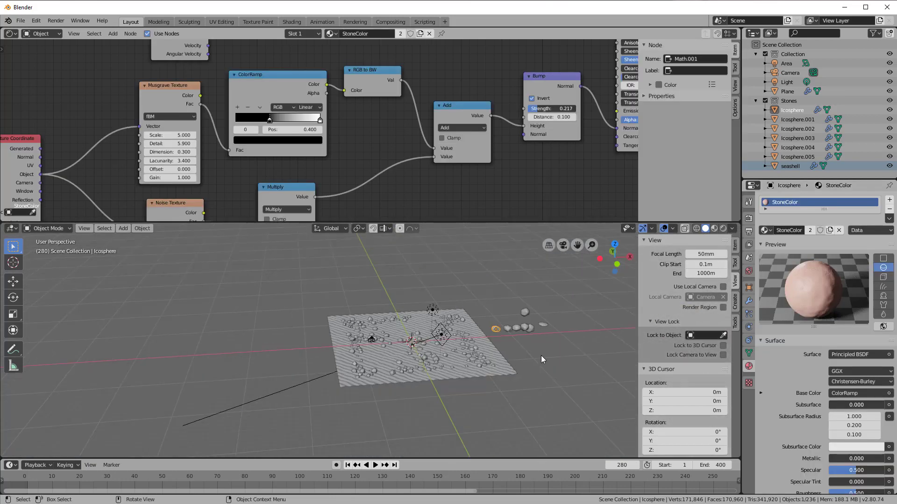
pyautogui.scroll(5, 387, 391)
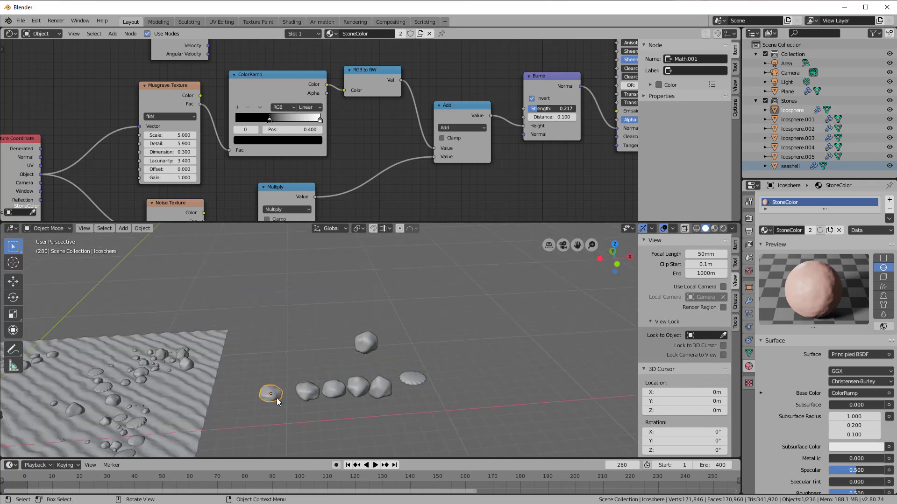
pyautogui.scroll(2, 290, 413)
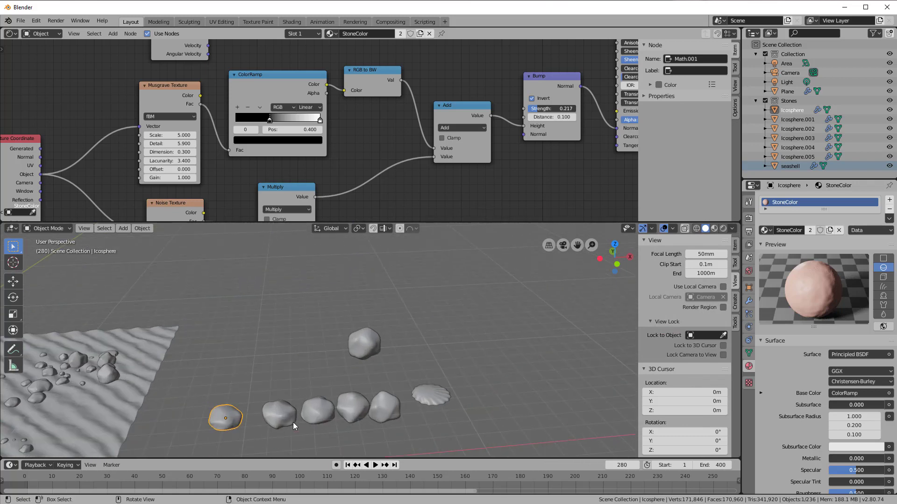
pyautogui.click(358, 342)
pyautogui.keyDown('shift'); pyautogui.click(382, 395); pyautogui.keyUp('shift')
pyautogui.keyDown('shift'); pyautogui.click(358, 400); pyautogui.keyUp('shift')
pyautogui.keyDown('shift'); pyautogui.click(324, 403); pyautogui.keyUp('shift')
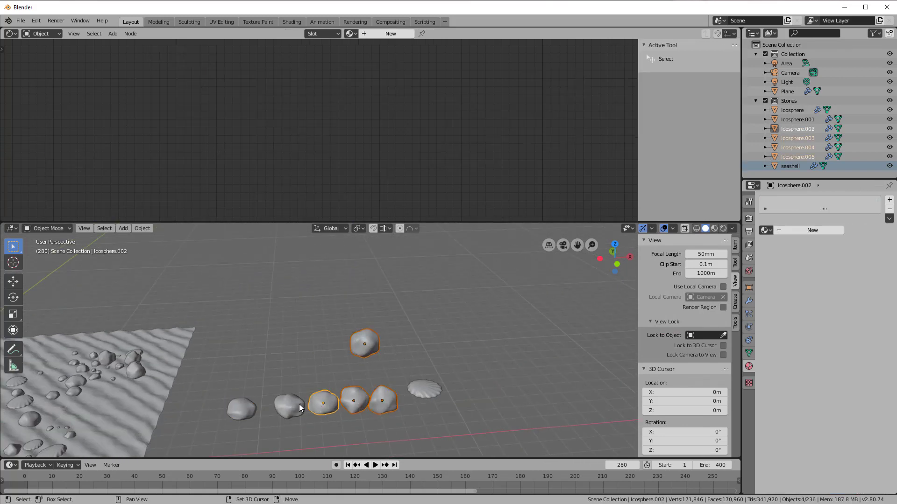
pyautogui.keyDown('shift'); pyautogui.click(299, 404); pyautogui.keyUp('shift')
pyautogui.keyDown('shift'); pyautogui.click(248, 409); pyautogui.keyUp('shift')
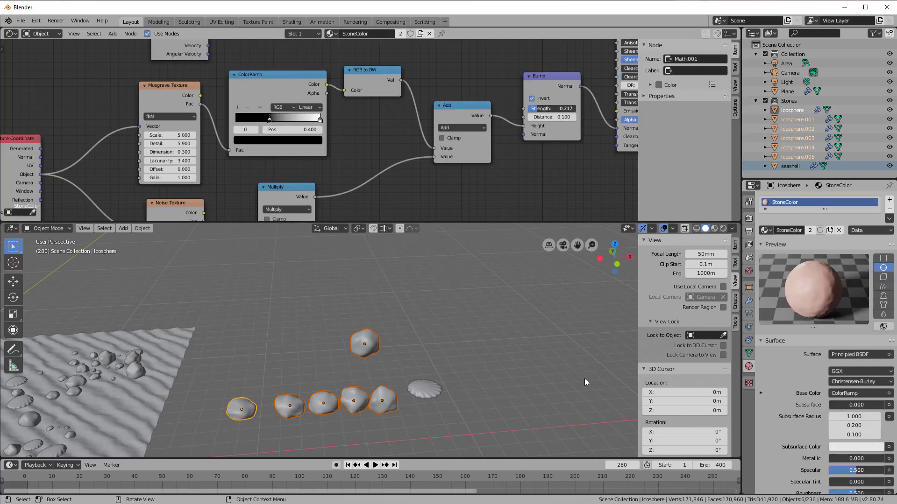
pyautogui.hotkey('ctrl', 'l')
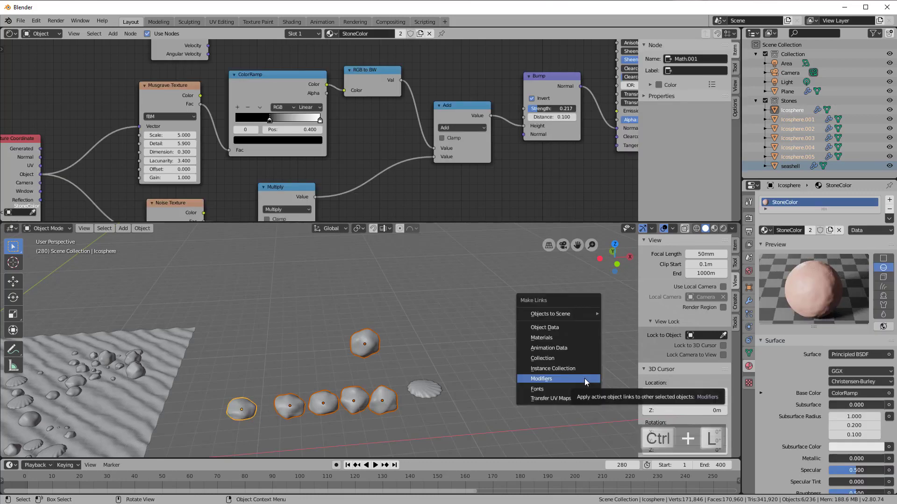
pyautogui.click(541, 338)
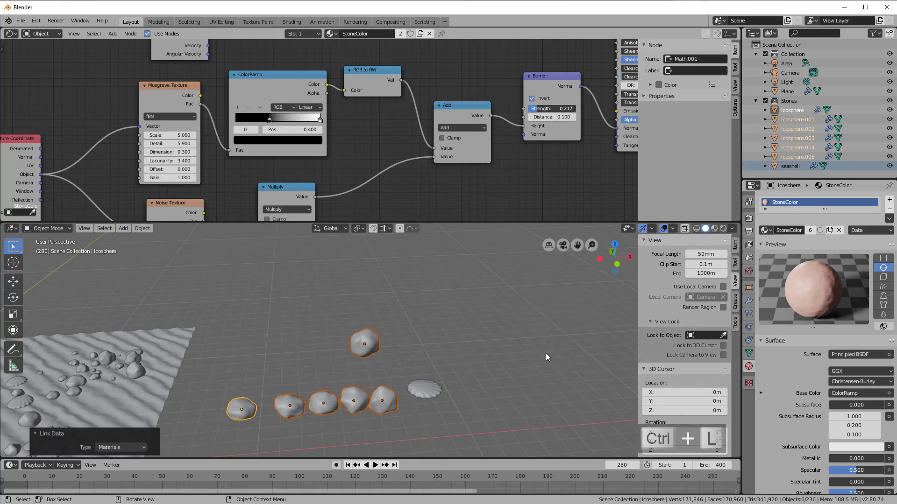
# Check the assigned material on each of the six source stones.
pyautogui.click(386, 400)
pyautogui.click(349, 403)
pyautogui.click(320, 406)
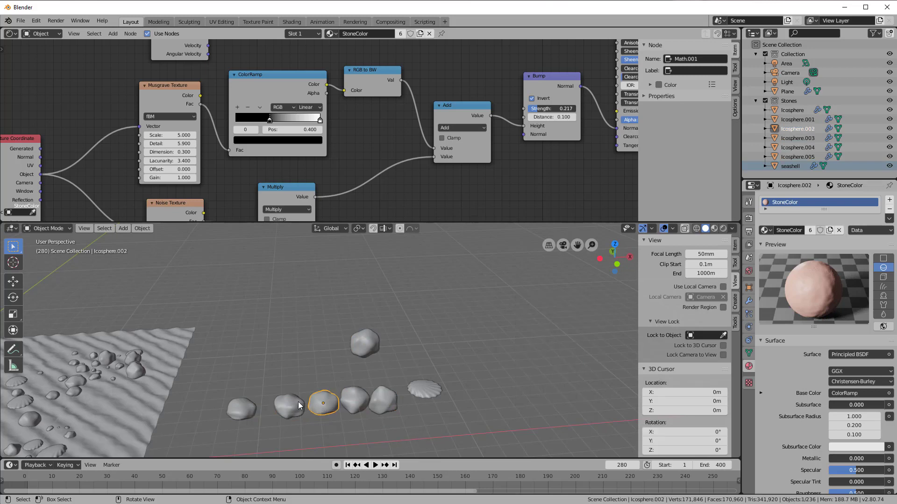
pyautogui.click(296, 401)
pyautogui.click(242, 409)
pyautogui.click(368, 350)
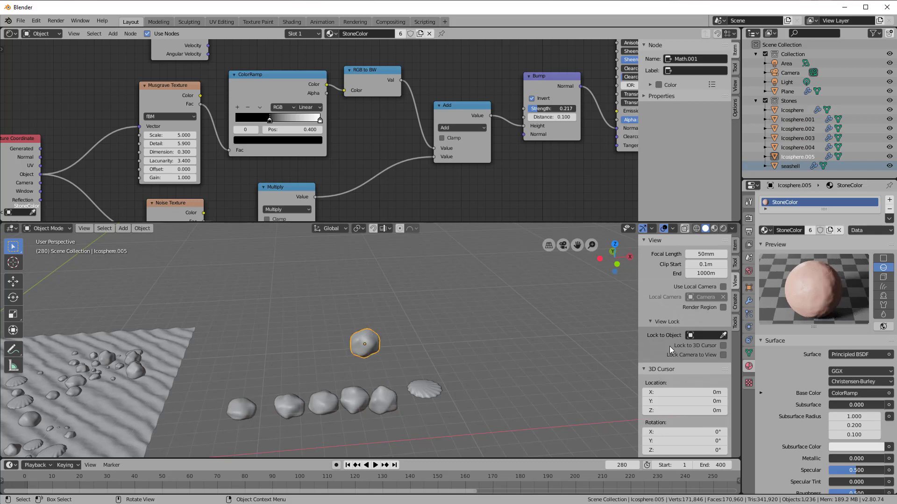
# Switch the viewport to rendered shading and examine the pebbles' colours and bump across the beach along with the material's node tree.
pyautogui.scroll(-1, 378, 372)
pyautogui.scroll(-4, 369, 374)
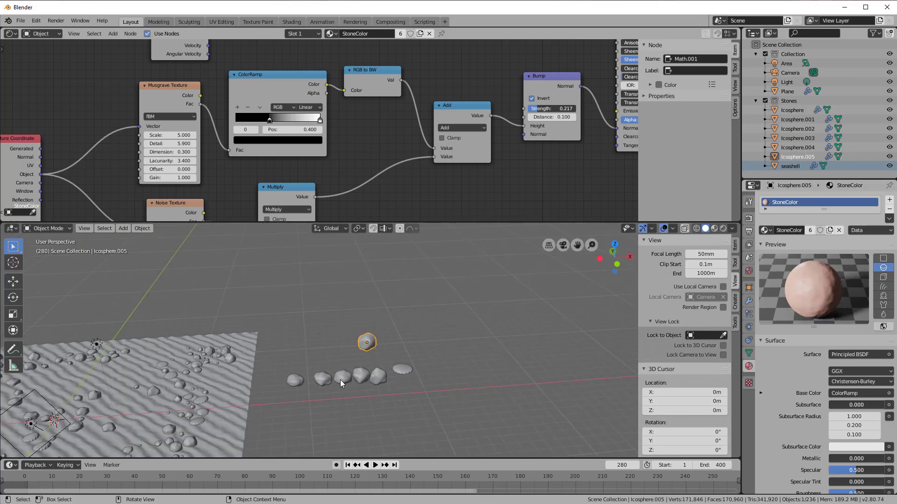
pyautogui.click(724, 229)
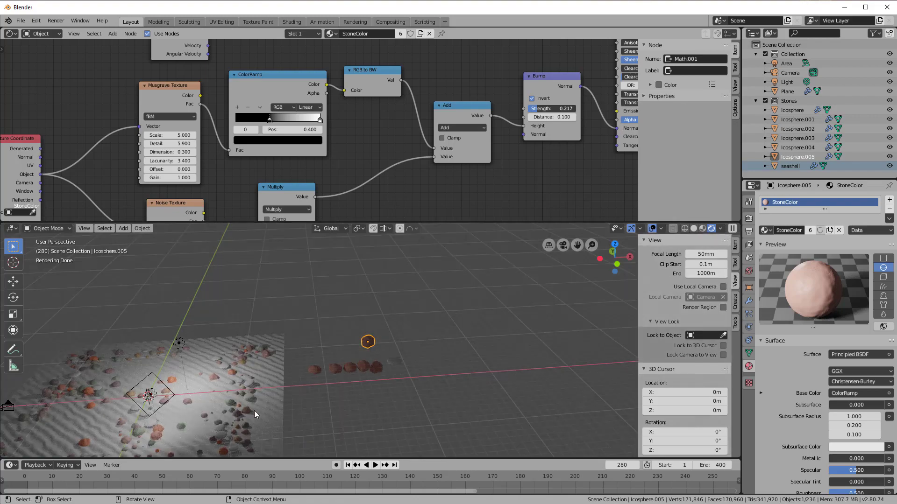
pyautogui.scroll(4, 413, 386)
pyautogui.scroll(2, 410, 388)
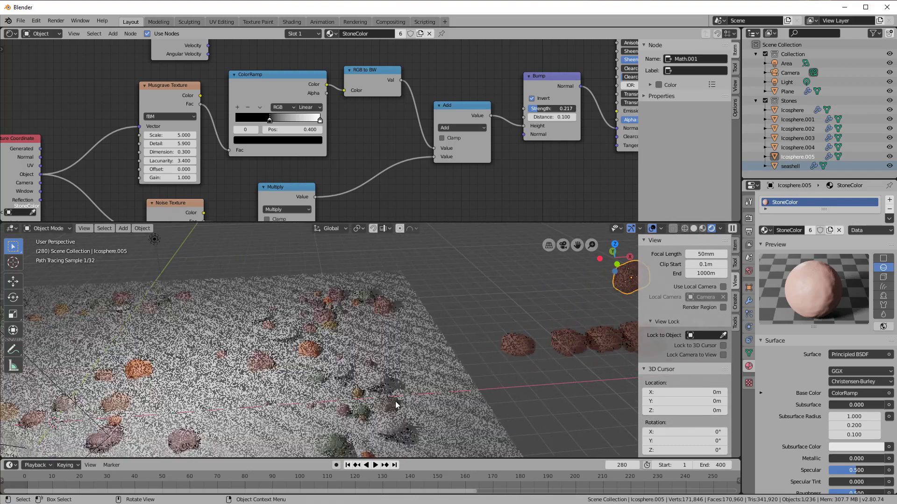
pyautogui.scroll(-4, 125, 402)
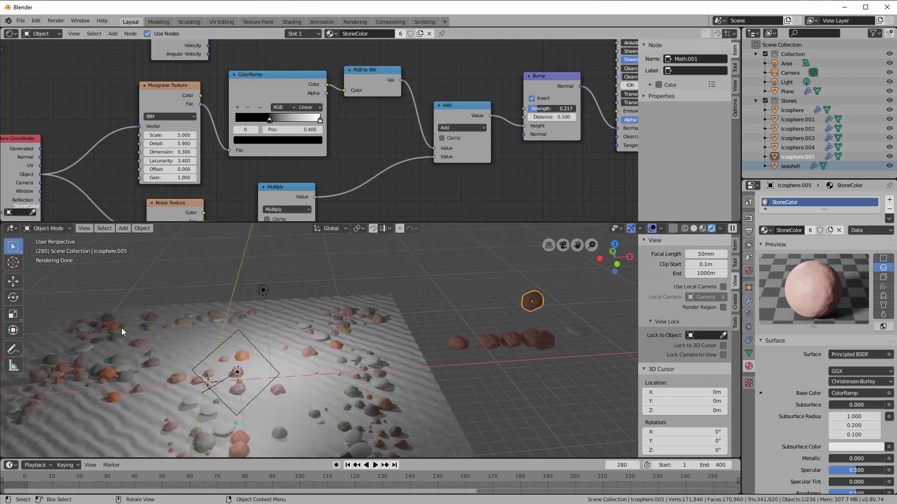
pyautogui.scroll(6, 378, 390)
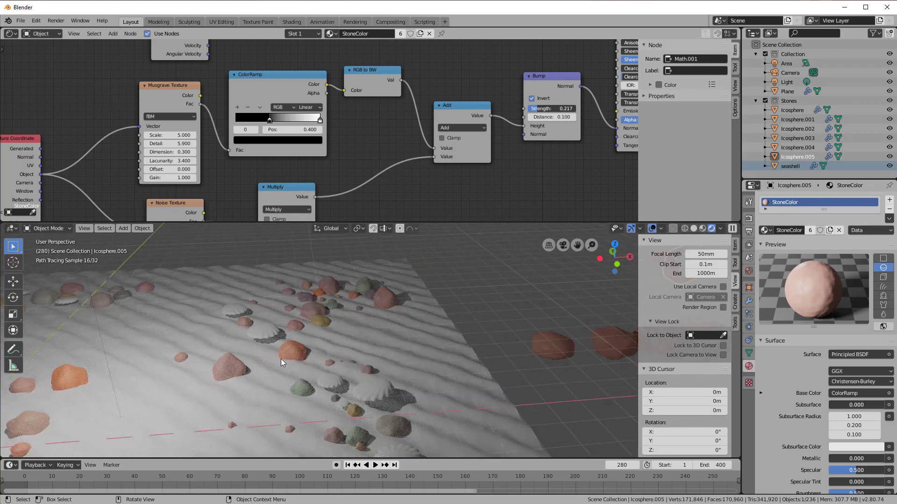
pyautogui.scroll(-4, 461, 302)
pyautogui.scroll(-3, 476, 141)
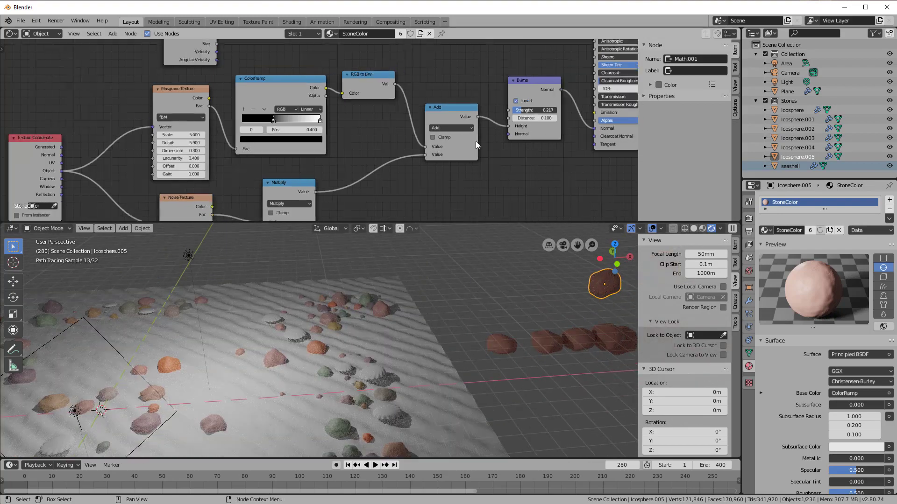
pyautogui.moveTo(483, 147); pyautogui.dragTo(477, 212, button='middle')
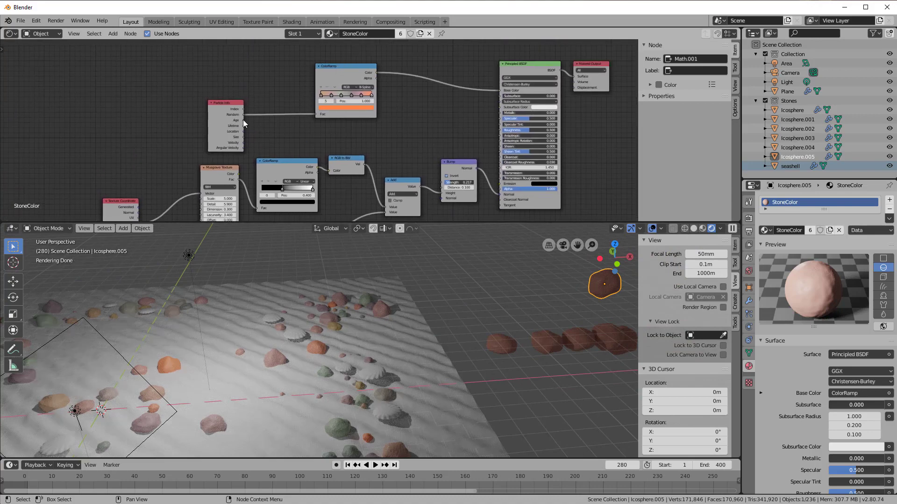
# Add a Math node set to Add and connect its Value output to the Principled BSDF's Roughness.
pyautogui.scroll(4, 432, 130)
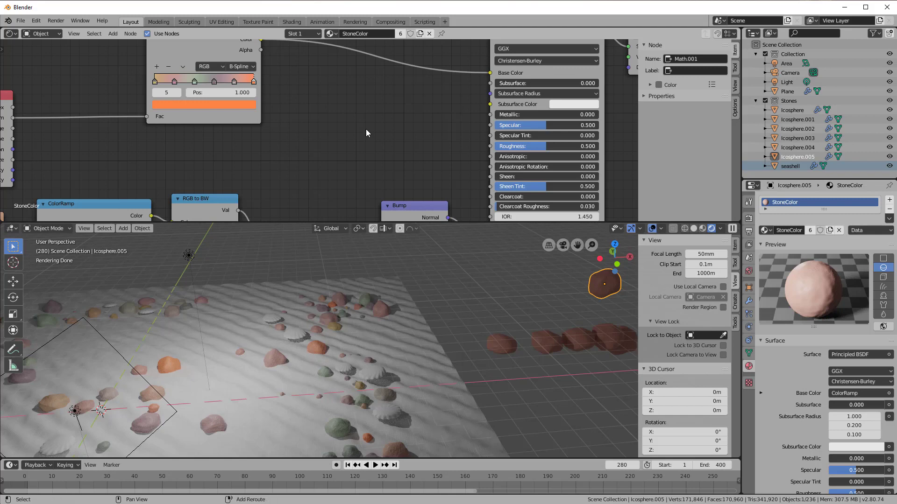
pyautogui.hotkey('shift', 'a')
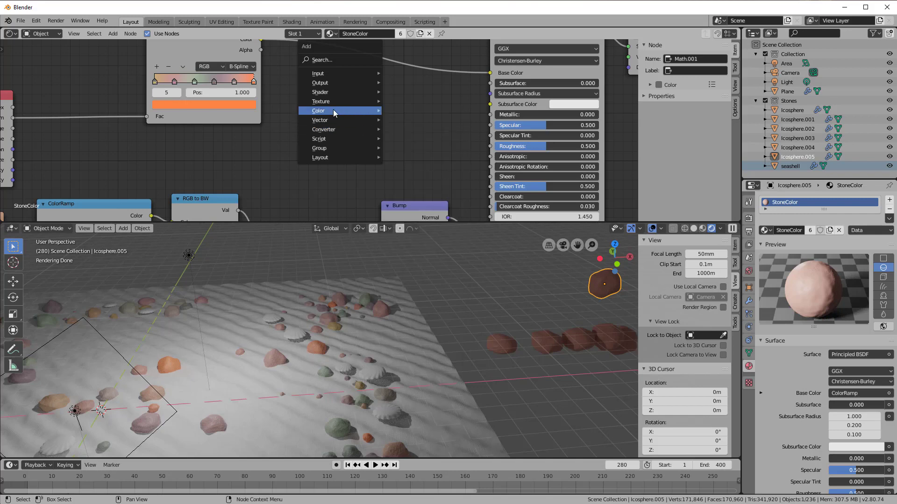
pyautogui.moveTo(331, 106)
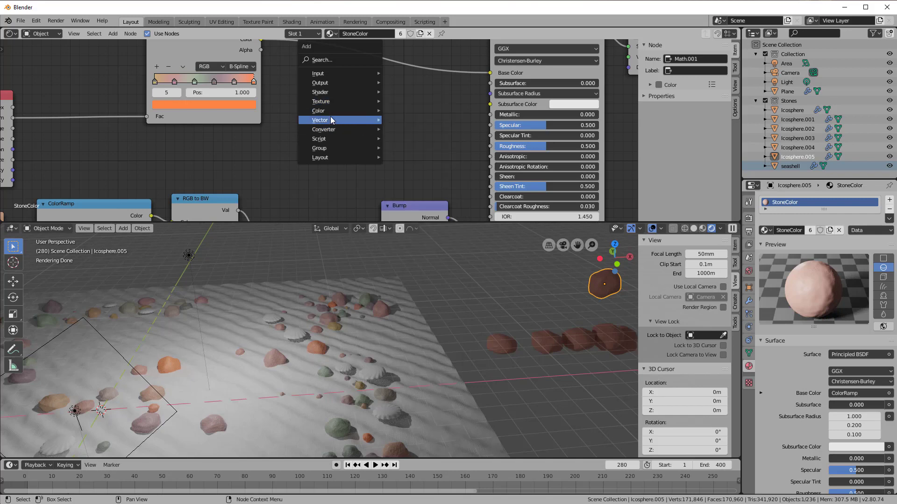
pyautogui.moveTo(332, 131)
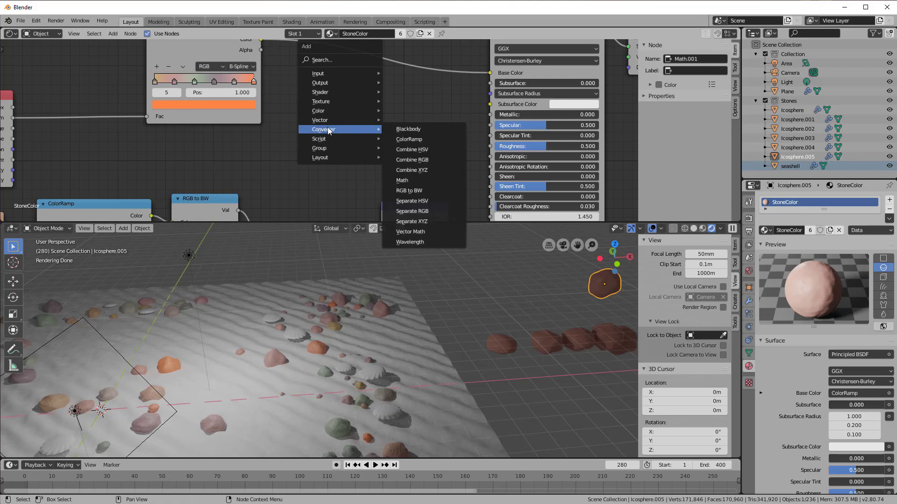
pyautogui.click(403, 180)
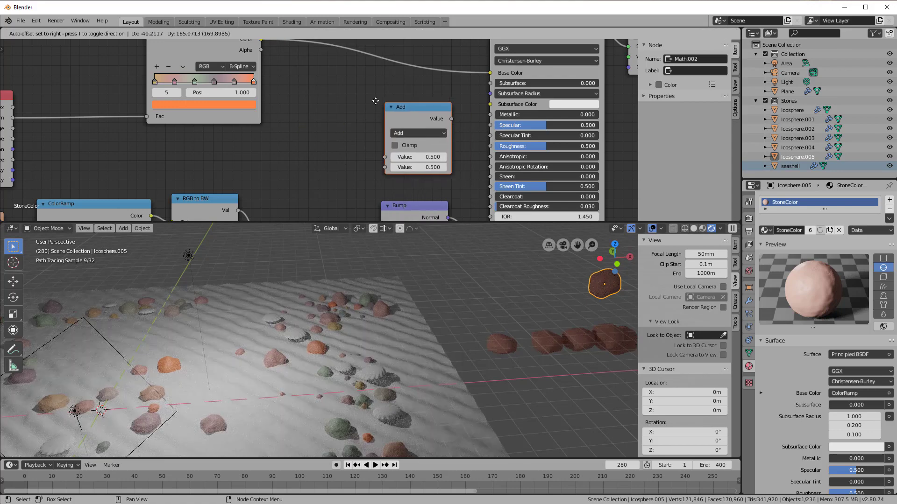
pyautogui.click(438, 128)
pyautogui.moveTo(443, 120); pyautogui.dragTo(490, 146)
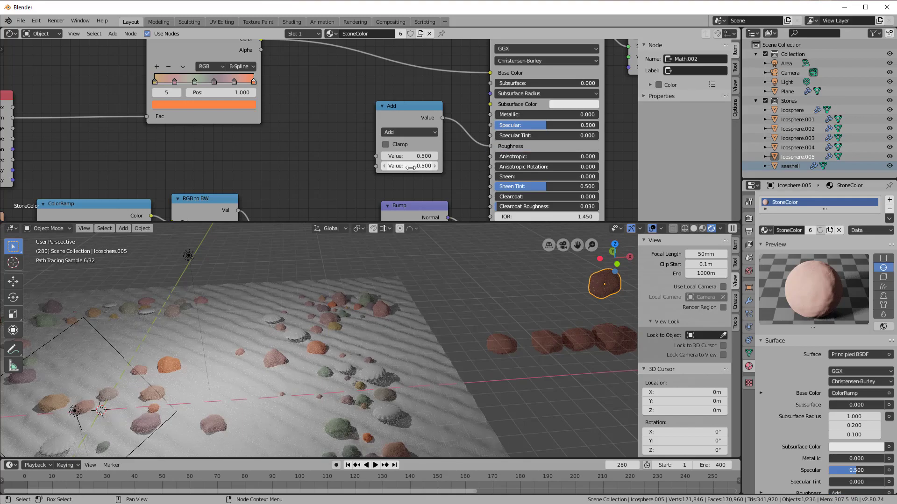
# Set the roughness Add node's second value to 0.200 and feed Particle Info's Random output into its first value.
pyautogui.click(385, 166)
pyautogui.click(385, 167)
pyautogui.click(384, 166)
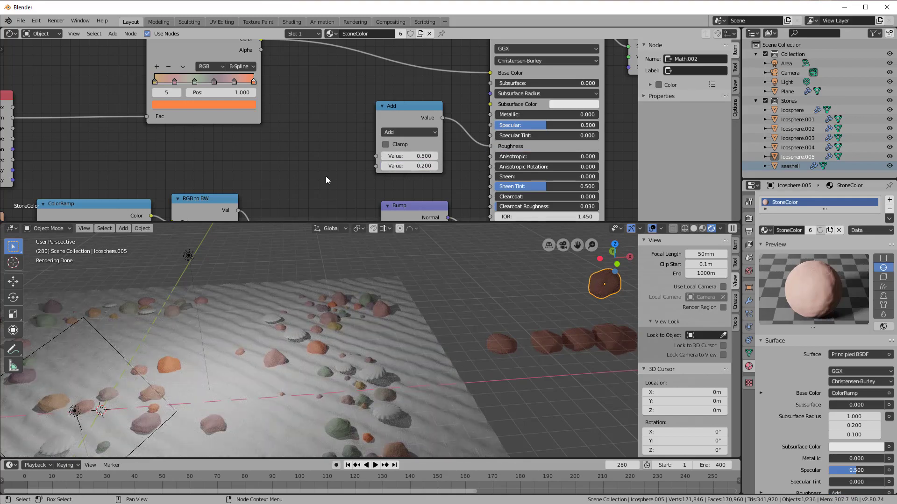
pyautogui.scroll(-1, 326, 181)
pyautogui.moveTo(76, 121); pyautogui.dragTo(370, 157)
# Examine the rendered pebbles' surface roughness up close and across the whole beach.
pyautogui.moveTo(374, 414); pyautogui.dragTo(367, 408, button='middle')
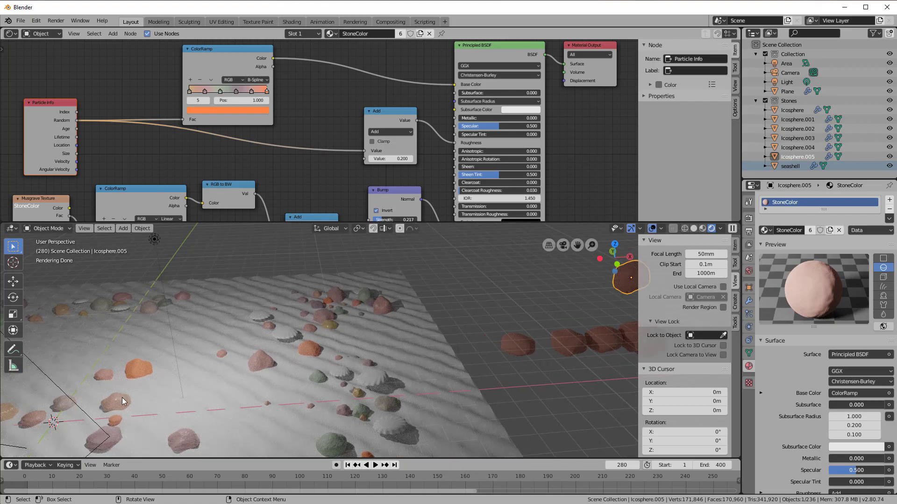
pyautogui.moveTo(131, 374); pyautogui.dragTo(234, 367, button='middle')
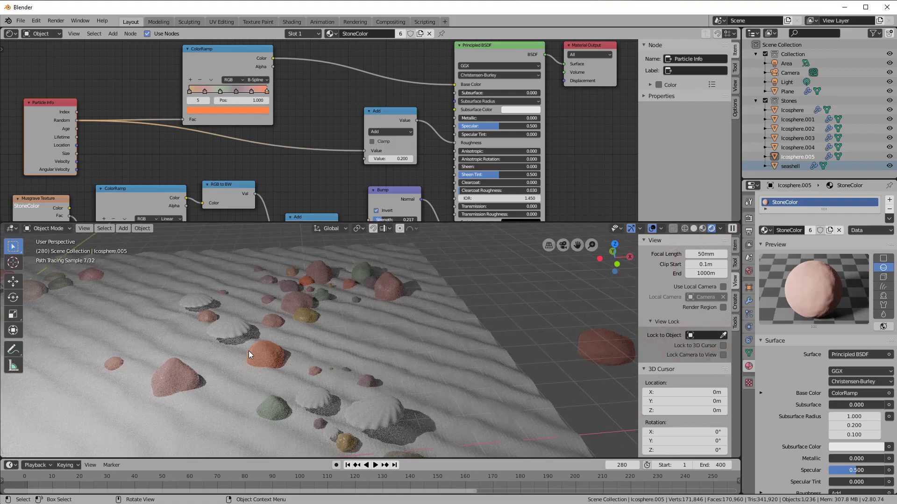
pyautogui.scroll(-3, 330, 372)
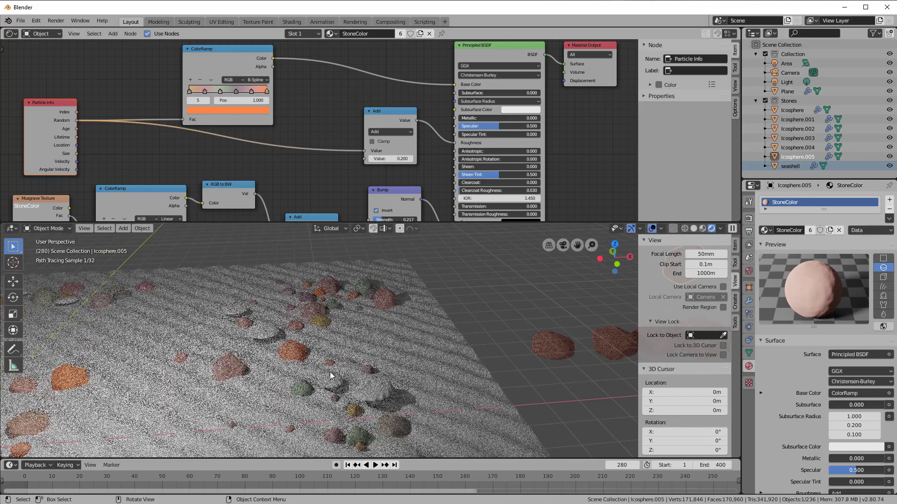
pyautogui.moveTo(330, 371)
pyautogui.mouseDown(button='middle')
pyautogui.moveTo(90, 403)
pyautogui.moveTo(304, 327)
pyautogui.mouseUp(button='middle')
pyautogui.scroll(-3, 91, 403)
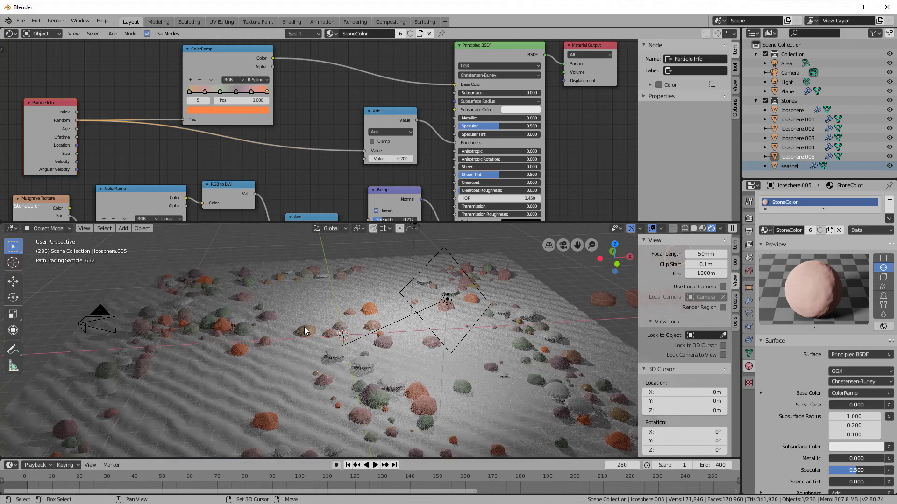
pyautogui.scroll(2, 252, 396)
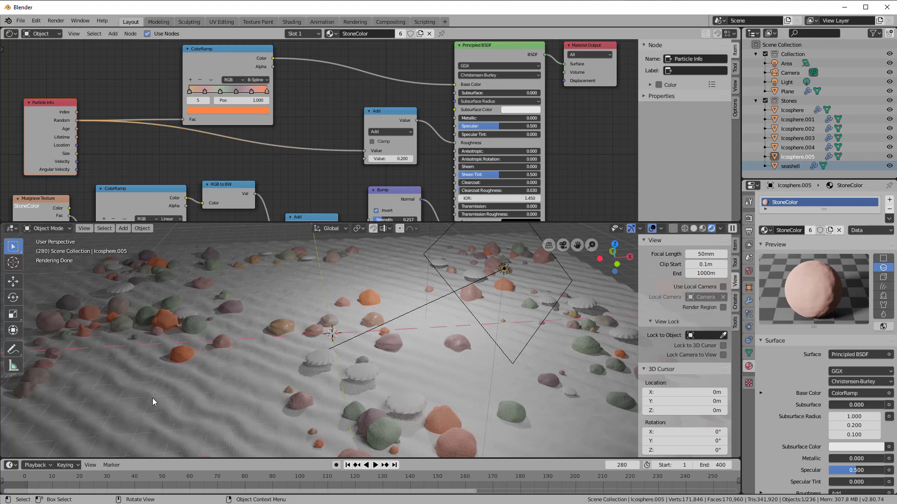
# Select the sand plane, apply smooth shading to it and check the rendered surface.
pyautogui.click(120, 409)
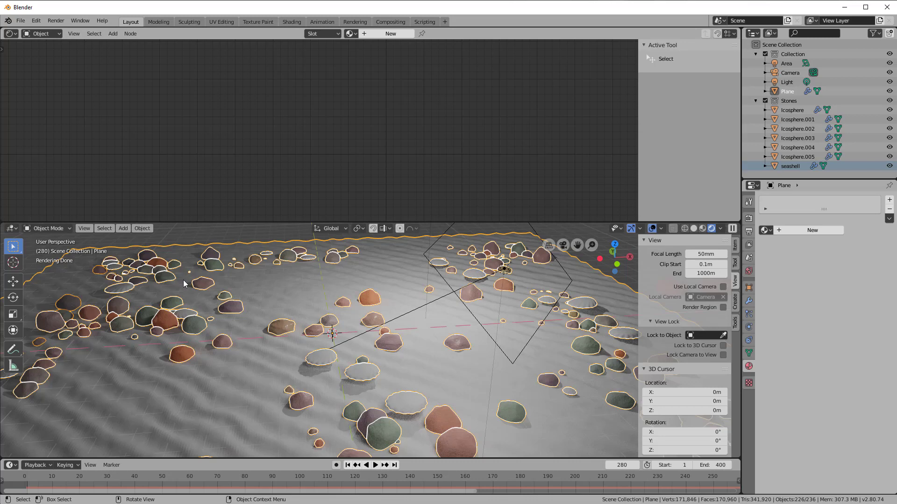
pyautogui.click(142, 229)
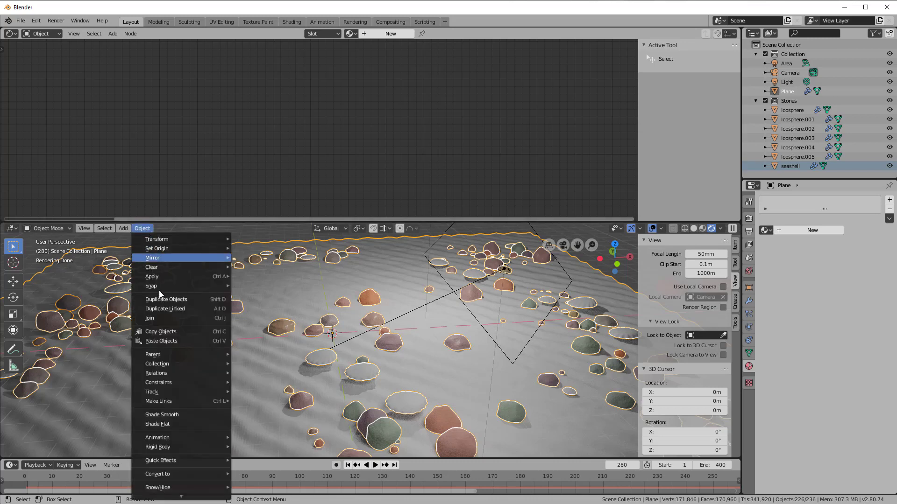
pyautogui.click(179, 415)
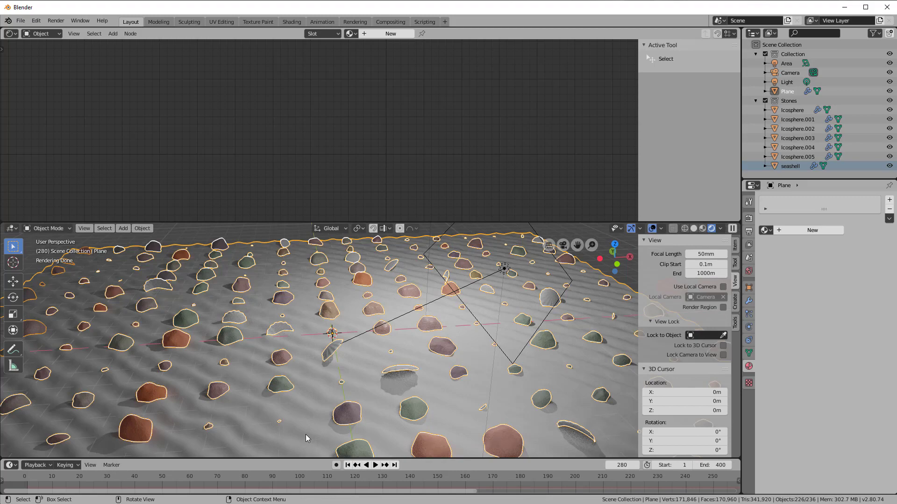
pyautogui.scroll(2, 306, 438)
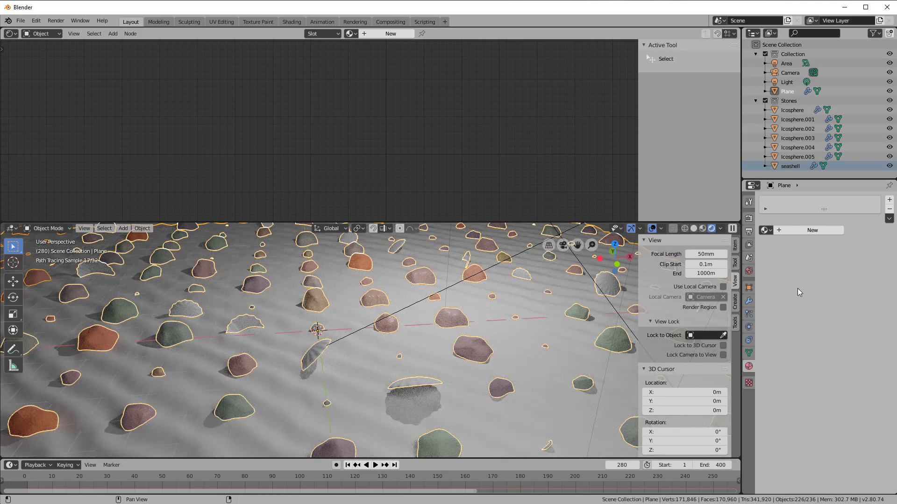
pyautogui.scroll(-4, 276, 422)
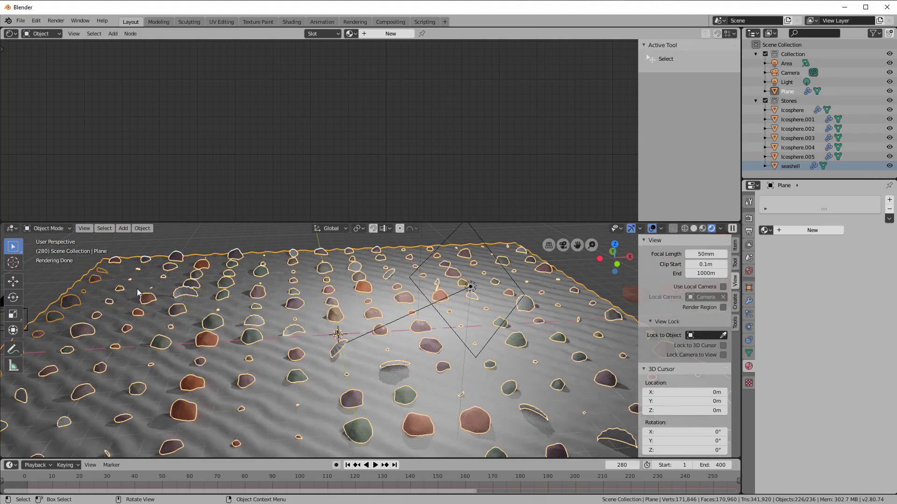
# Create a new material for the sand plane.
pyautogui.click(813, 230)
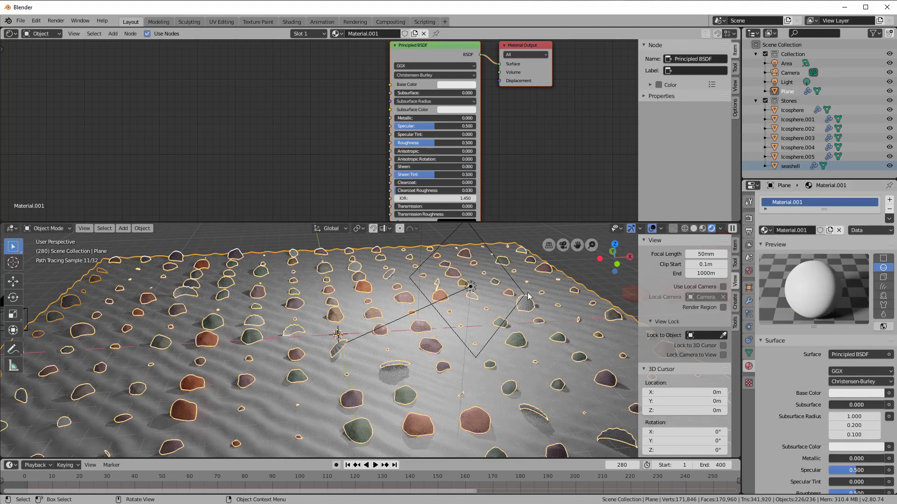
pyautogui.moveTo(301, 97); pyautogui.dragTo(291, 119, button='middle')
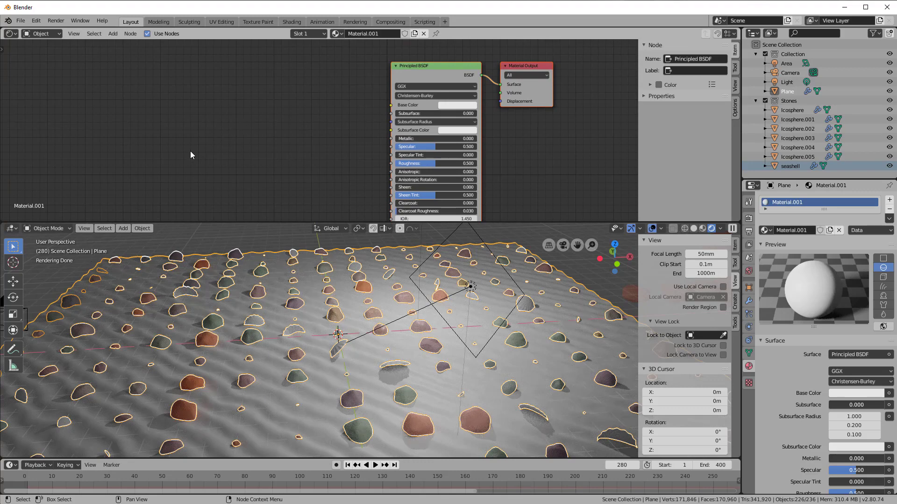
pyautogui.scroll(1, 190, 155)
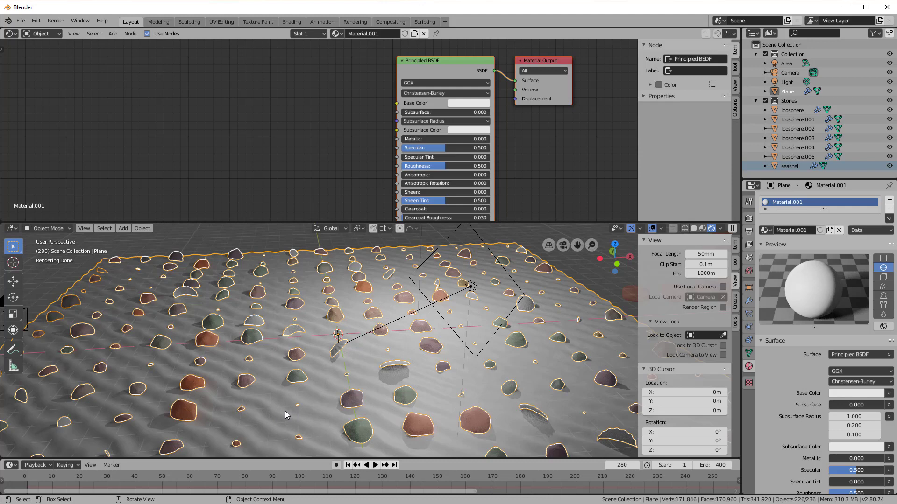
pyautogui.scroll(2, 159, 132)
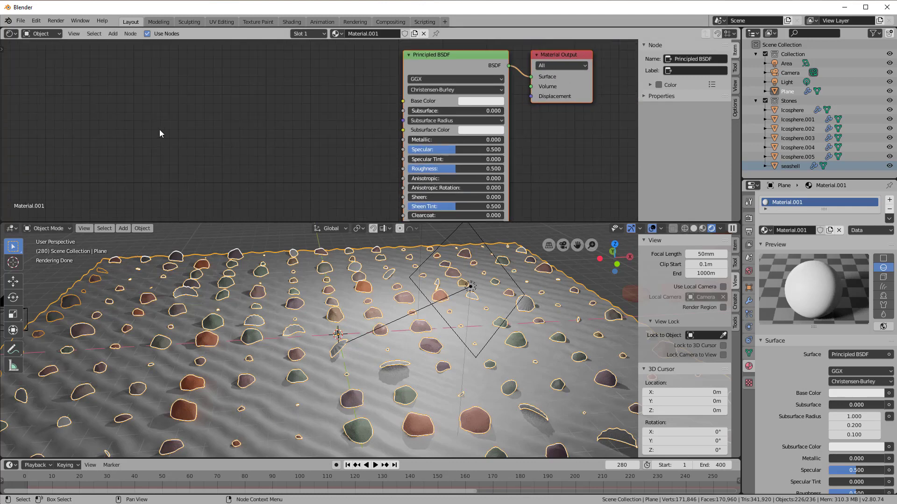
# Add a Bevel node and a Texture Coordinate node beneath it to the plane's material.
pyautogui.hotkey('shift', 'a')
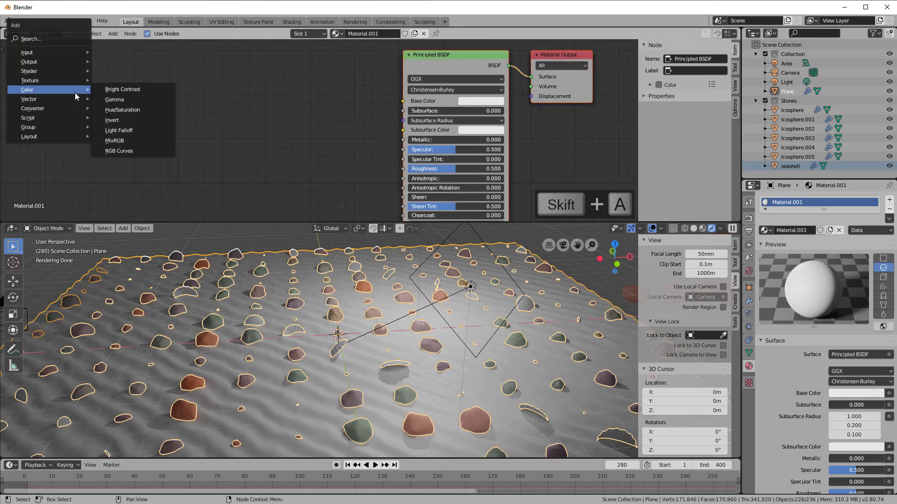
pyautogui.moveTo(31, 56)
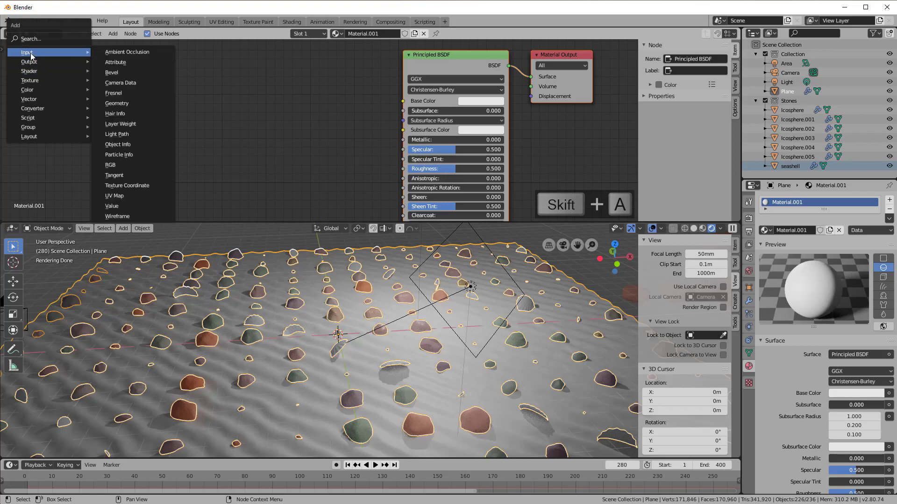
pyautogui.click(111, 73)
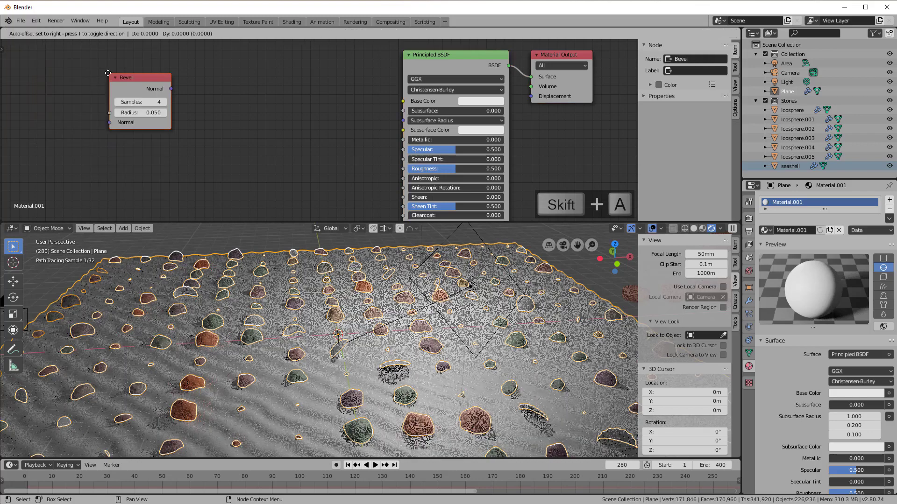
pyautogui.click(85, 61)
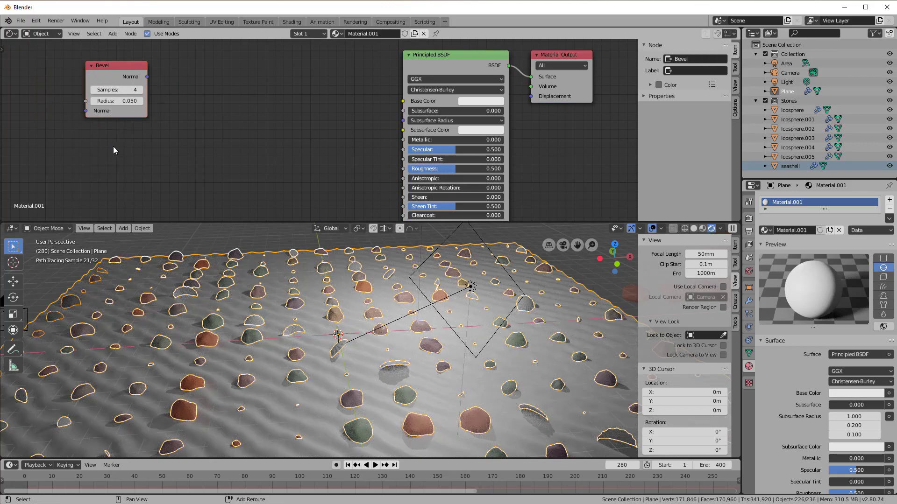
pyautogui.hotkey('shift', 'a')
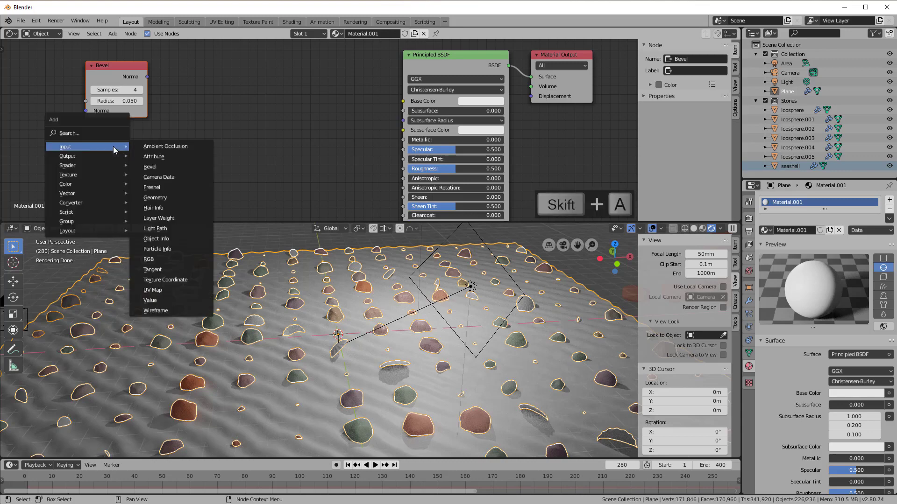
pyautogui.click(168, 280)
pyautogui.click(75, 132)
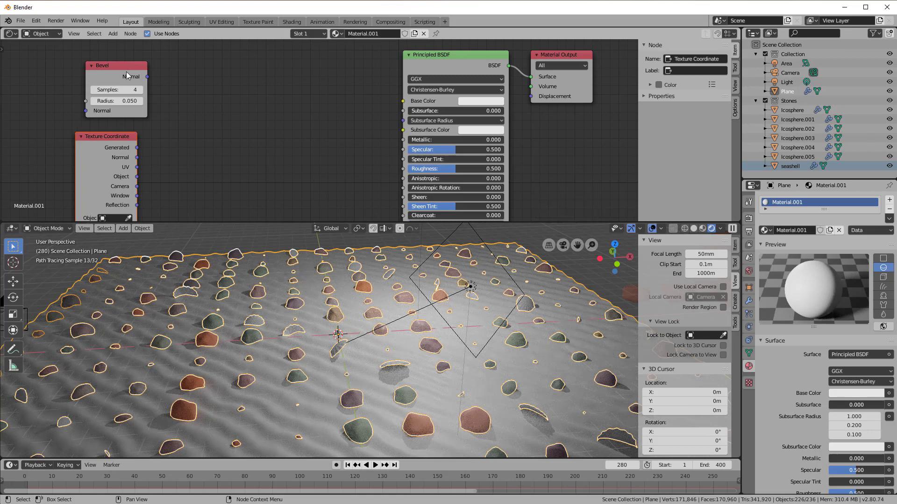
pyautogui.moveTo(127, 72); pyautogui.dragTo(111, 72)
# Add a Vector Math node and connect the Normal outputs of Bevel and Texture Coordinate to its two Vector inputs.
pyautogui.hotkey('shift', 'a')
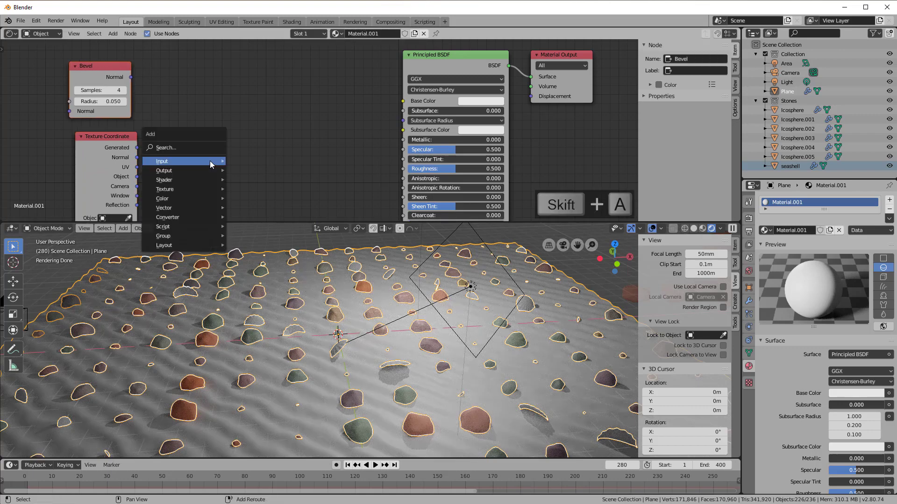
pyautogui.moveTo(209, 161)
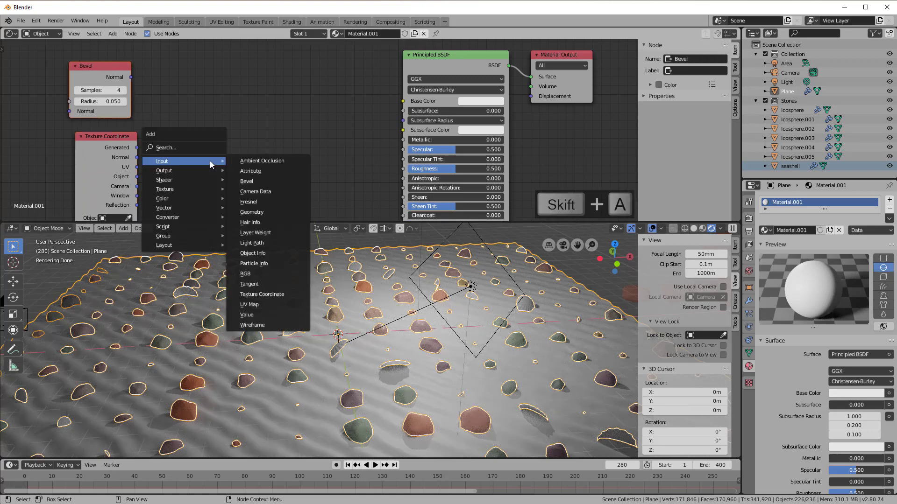
pyautogui.moveTo(187, 220)
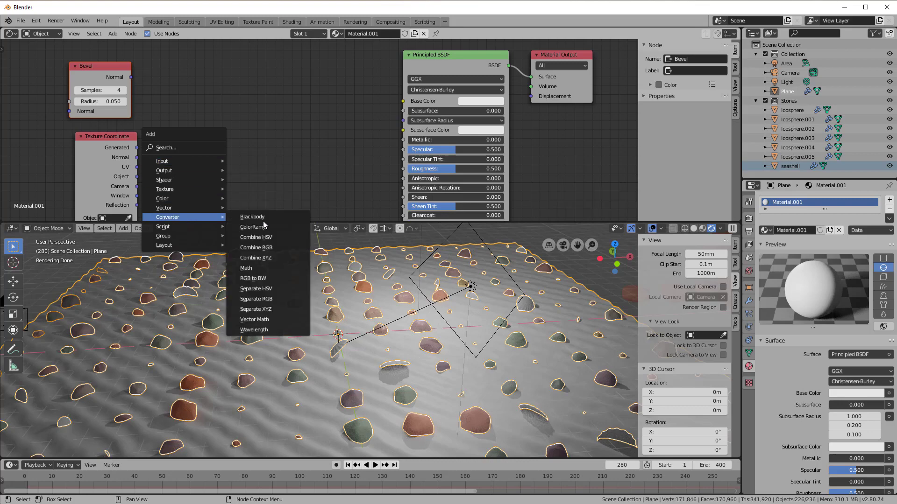
pyautogui.click(284, 319)
pyautogui.click(176, 78)
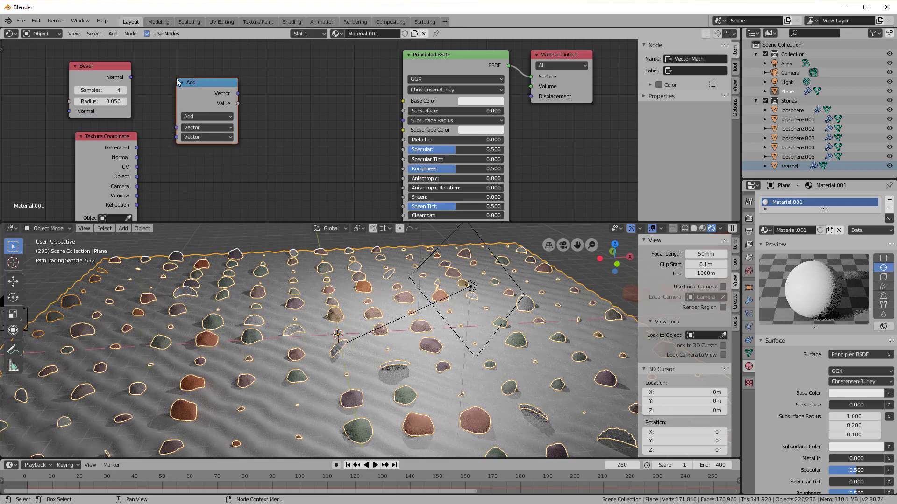
pyautogui.moveTo(131, 77); pyautogui.dragTo(176, 128)
pyautogui.moveTo(137, 158); pyautogui.dragTo(176, 136)
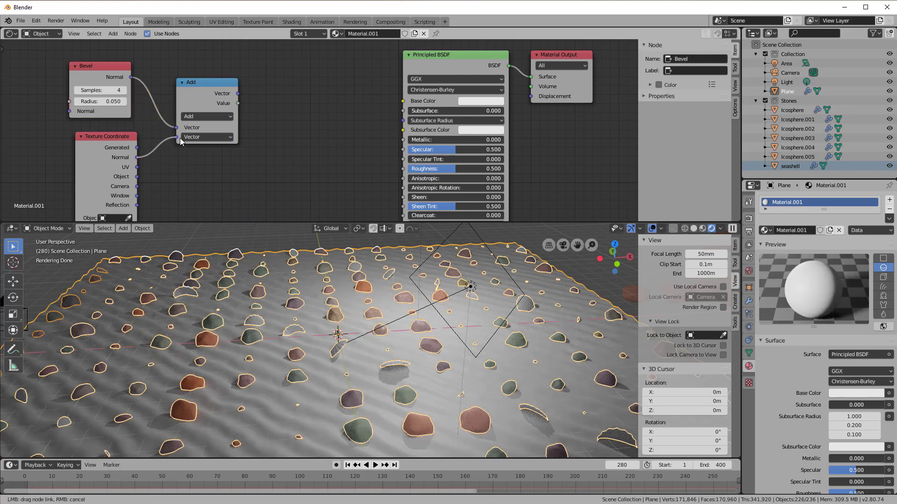
# Set the Vector Math operation to Cross Product and line up the Bevel node above Texture Coordinate.
pyautogui.click(207, 116)
pyautogui.click(209, 164)
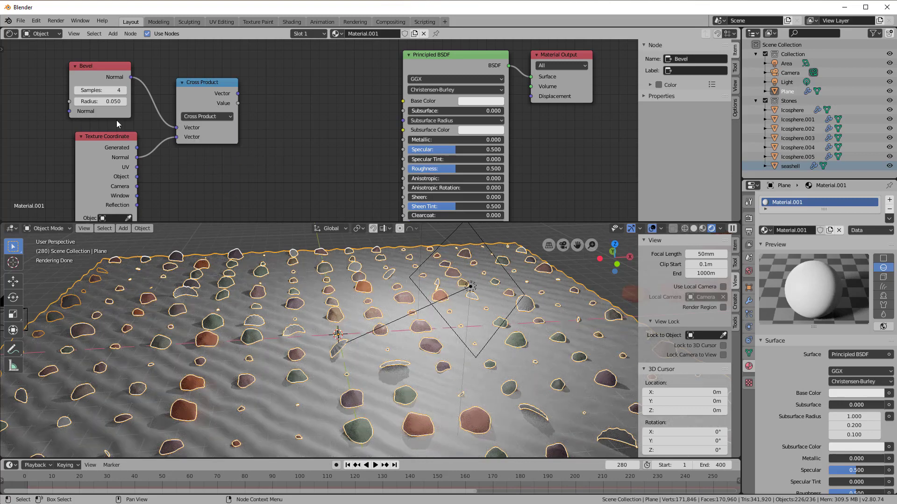
pyautogui.moveTo(86, 66); pyautogui.dragTo(93, 64)
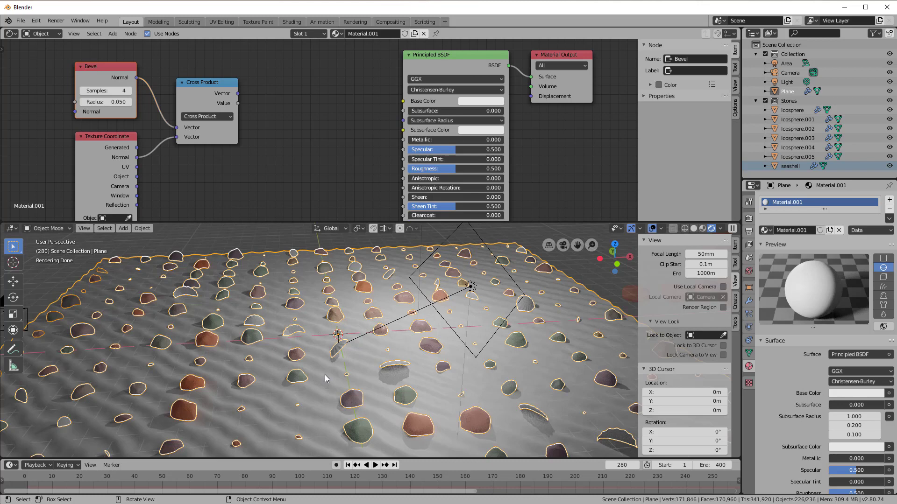
pyautogui.scroll(-1, 322, 137)
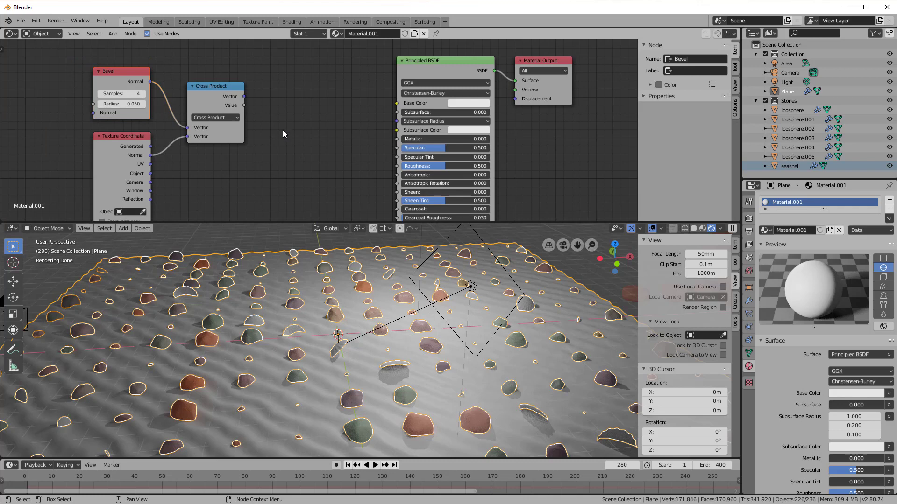
# Add a ColorRamp node, feed the Cross Product's Value into its Fac, and connect its Color to the Principled BSDF's Base Color.
pyautogui.hotkey('shift', 'a')
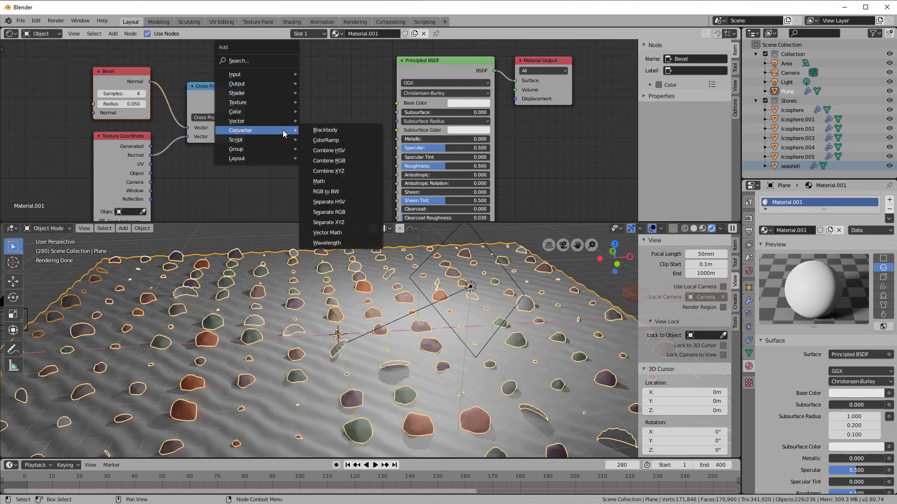
pyautogui.click(334, 140)
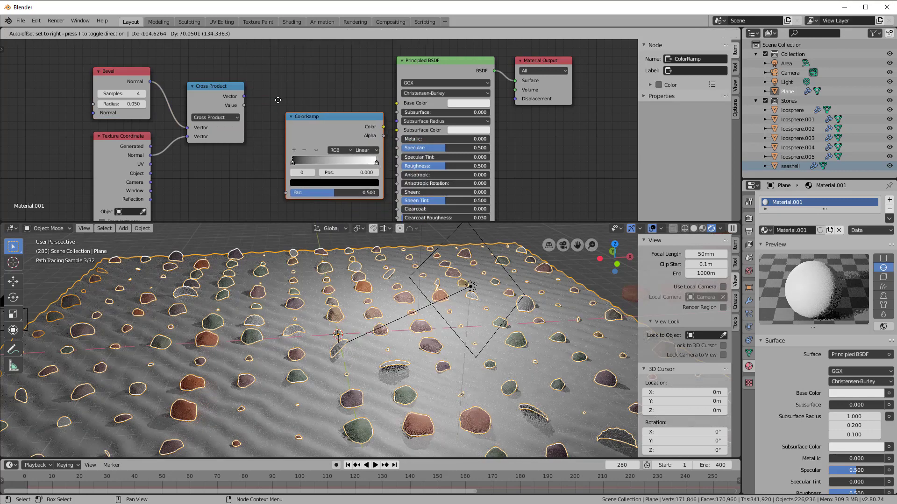
pyautogui.click(271, 88)
pyautogui.moveTo(244, 105); pyautogui.dragTo(267, 159)
pyautogui.moveTo(365, 93); pyautogui.dragTo(397, 103)
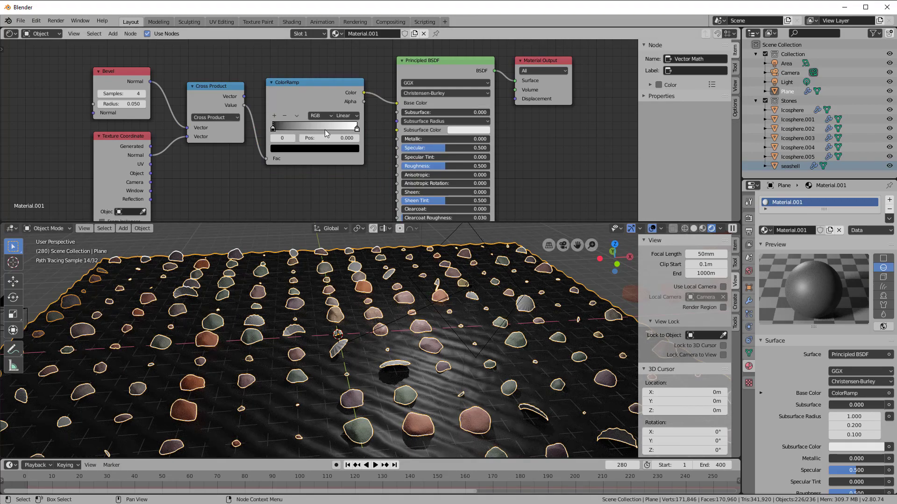
# Bring the ColorRamp's white stop closer to the black one and set the Bevel node to 3 samples with radius 1.850.
pyautogui.moveTo(357, 129); pyautogui.dragTo(274, 129)
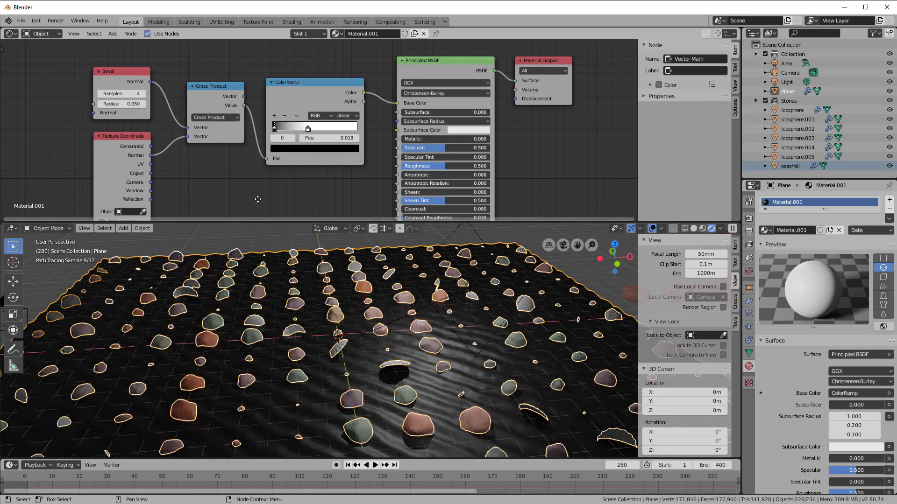
pyautogui.moveTo(244, 196); pyautogui.dragTo(284, 183, button='middle')
pyautogui.moveTo(165, 91)
pyautogui.mouseDown()
pyautogui.moveTo(180, 91)
pyautogui.moveTo(154, 80)
pyautogui.moveTo(175, 80)
pyautogui.moveTo(154, 80)
pyautogui.mouseUp()
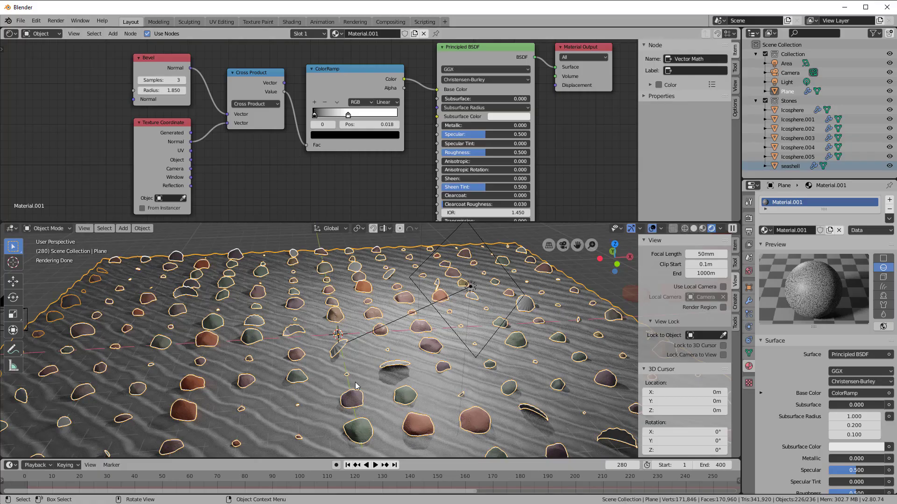
# Move the ColorRamp's black stop to position 0.136 and its white stop slightly past the middle of the gradient.
pyautogui.scroll(2, 356, 385)
pyautogui.moveTo(314, 115); pyautogui.dragTo(327, 117)
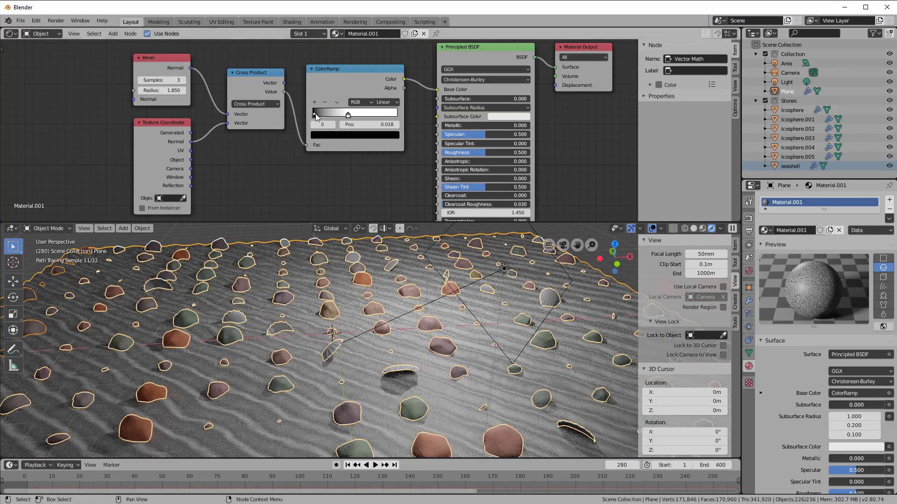
pyautogui.click(348, 115)
pyautogui.moveTo(366, 116); pyautogui.dragTo(367, 118)
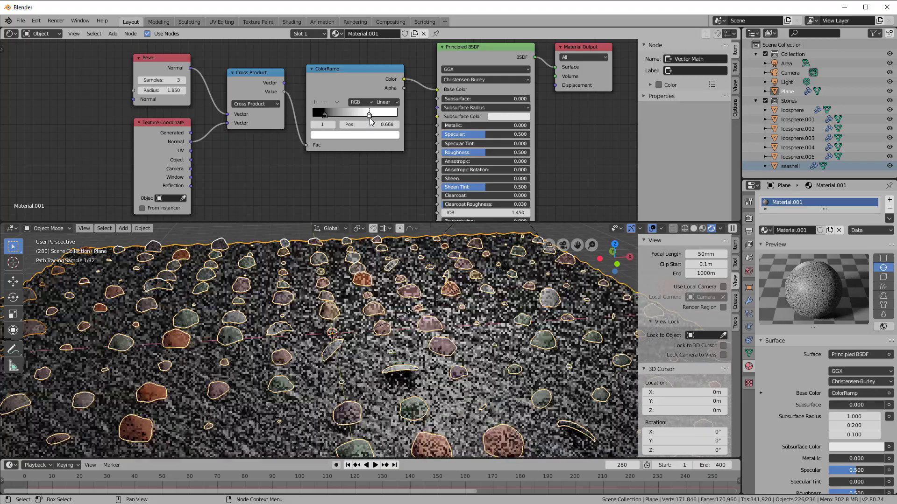
# Recolor the ColorRamp's black stop to a very pale yellow-green at full brightness.
pyautogui.click(327, 116)
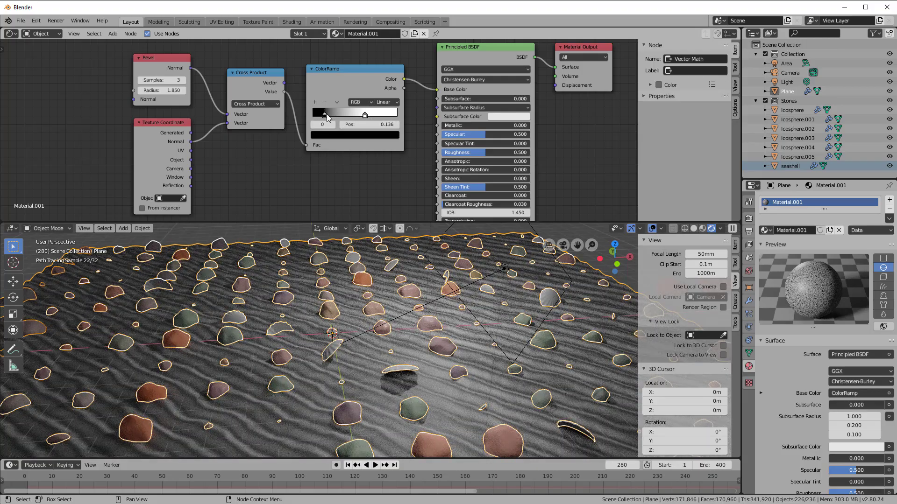
pyautogui.click(330, 135)
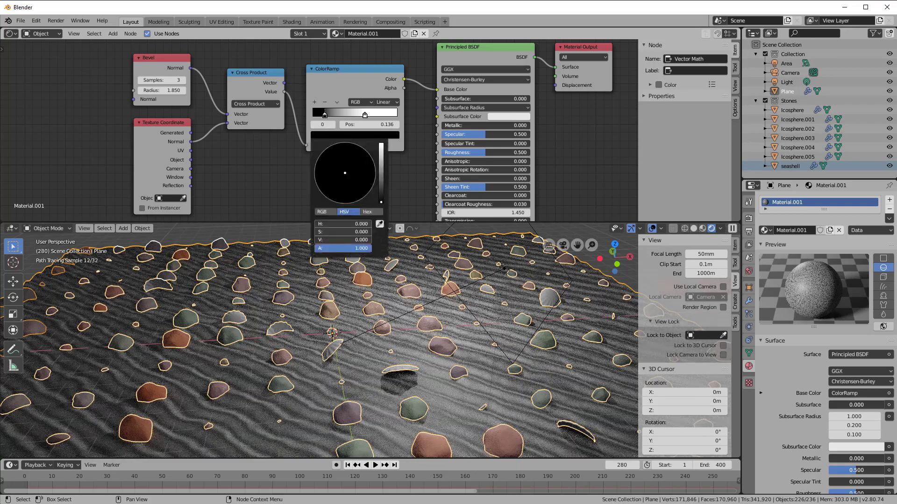
pyautogui.scroll(20, 355, 185)
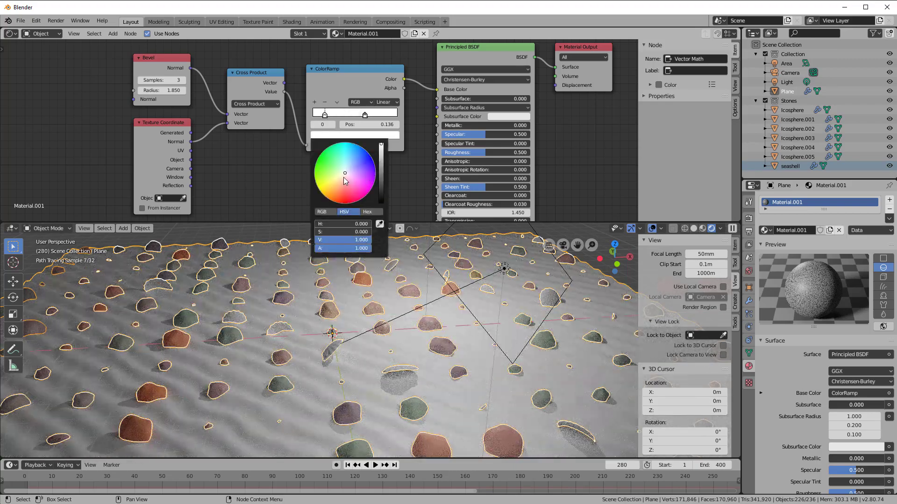
pyautogui.moveTo(345, 181); pyautogui.dragTo(341, 174)
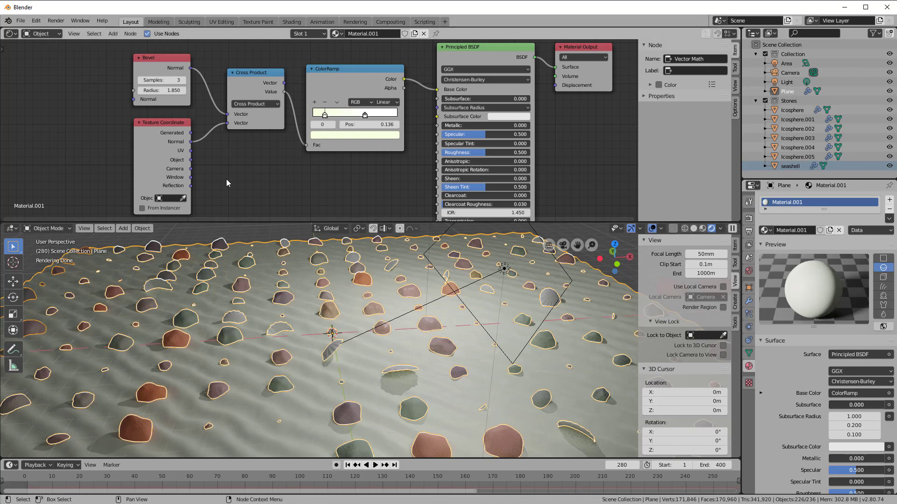
# Shift the Texture Coordinate, Bevel and Cross Product nodes away from the ColorRamp to free up space in the node layout.
pyautogui.moveTo(170, 151); pyautogui.dragTo(116, 154)
pyautogui.moveTo(143, 63); pyautogui.dragTo(104, 58)
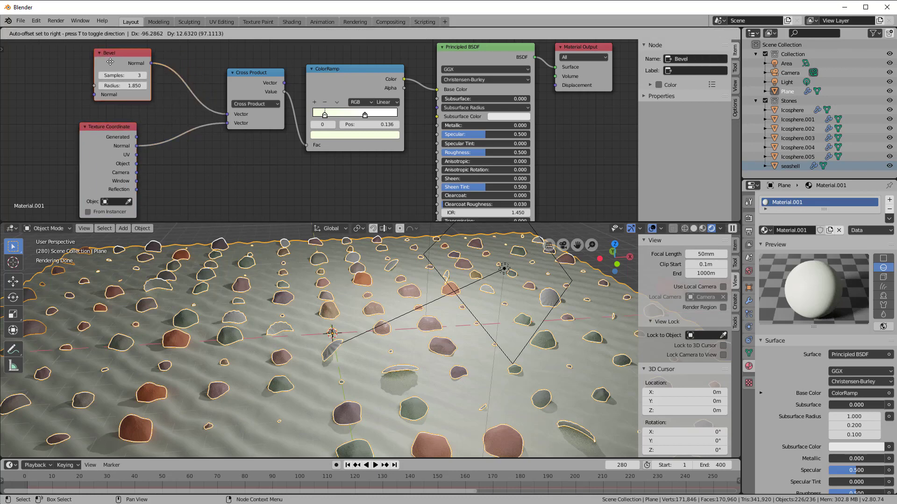
pyautogui.moveTo(251, 85); pyautogui.dragTo(230, 79)
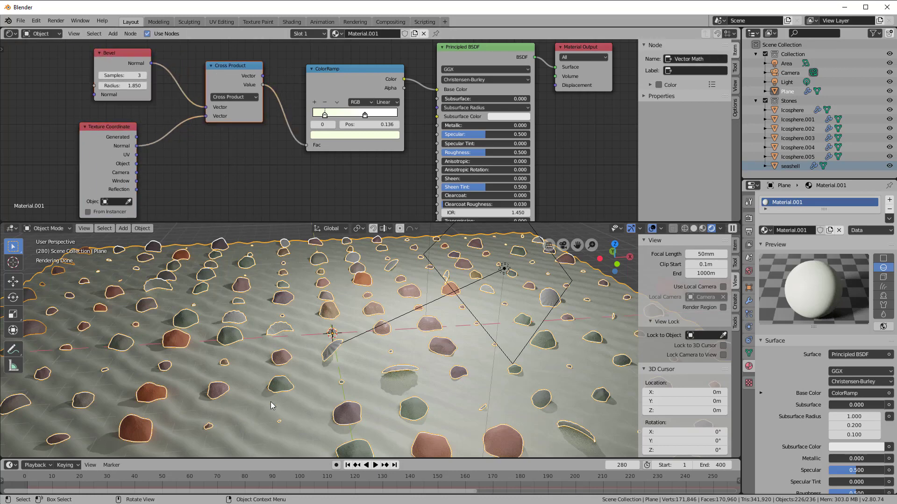
# Add a Noise Texture below the other nodes and connect the Texture Coordinate's Object output to its Vector input.
pyautogui.scroll(-4, 273, 402)
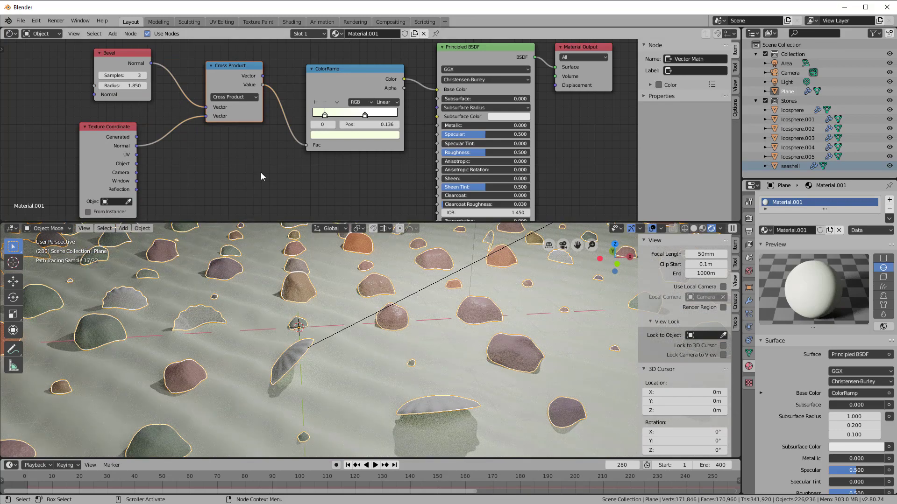
pyautogui.scroll(-2, 271, 158)
pyautogui.moveTo(271, 157); pyautogui.dragTo(301, 117, button='middle')
pyautogui.hotkey('shift', 'a')
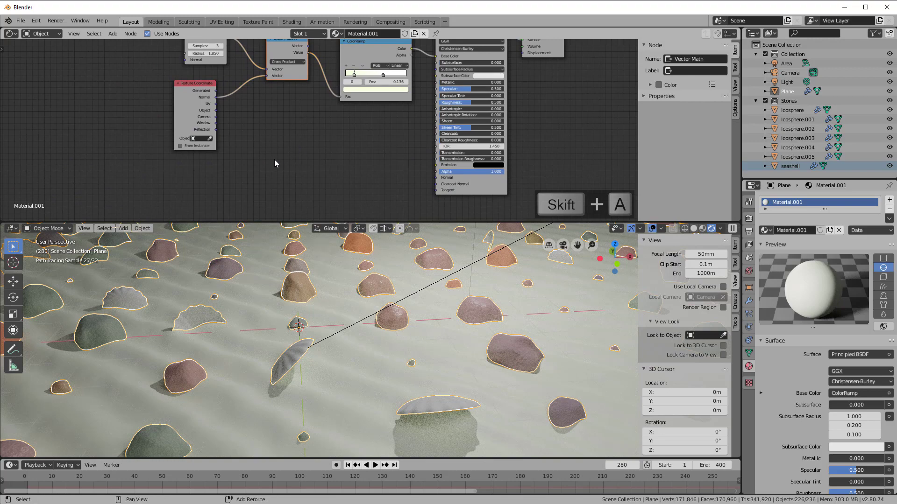
pyautogui.moveTo(276, 163)
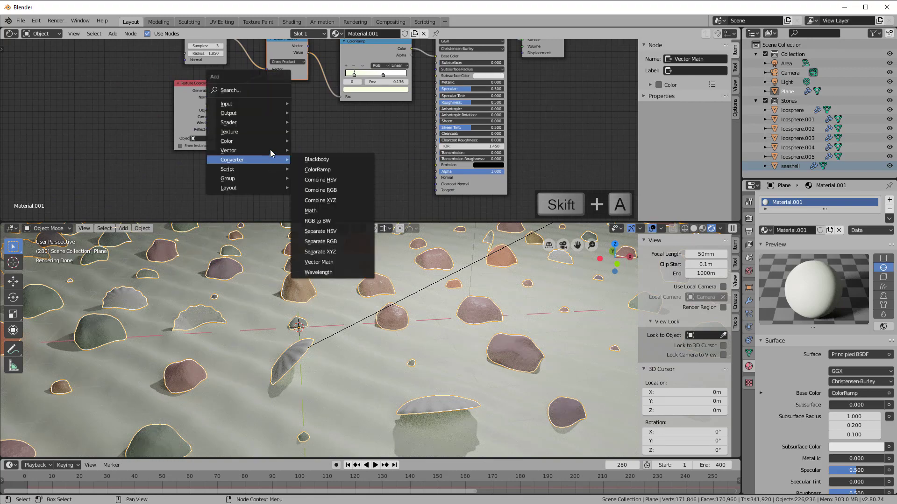
pyautogui.moveTo(259, 131)
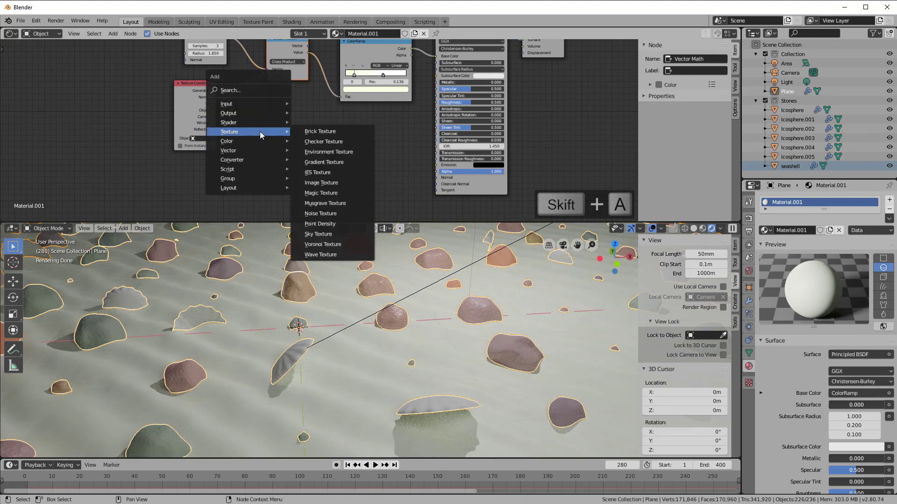
pyautogui.click(320, 214)
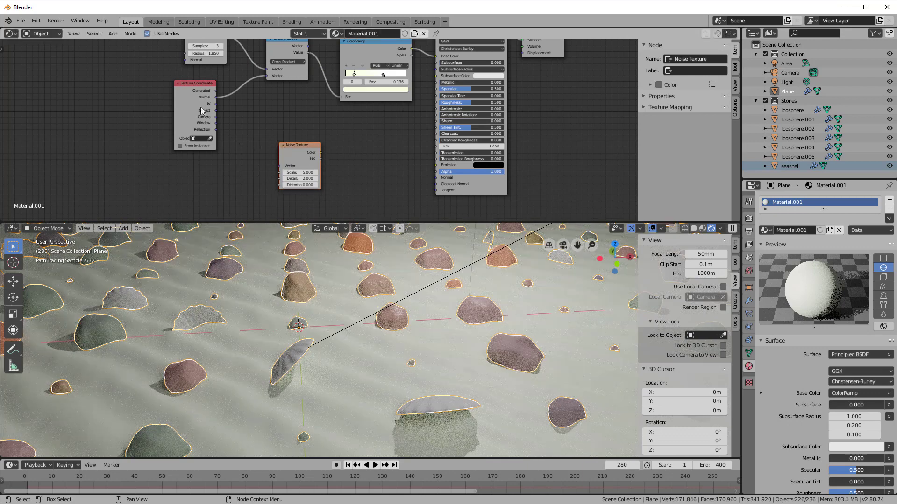
pyautogui.scroll(2, 245, 150)
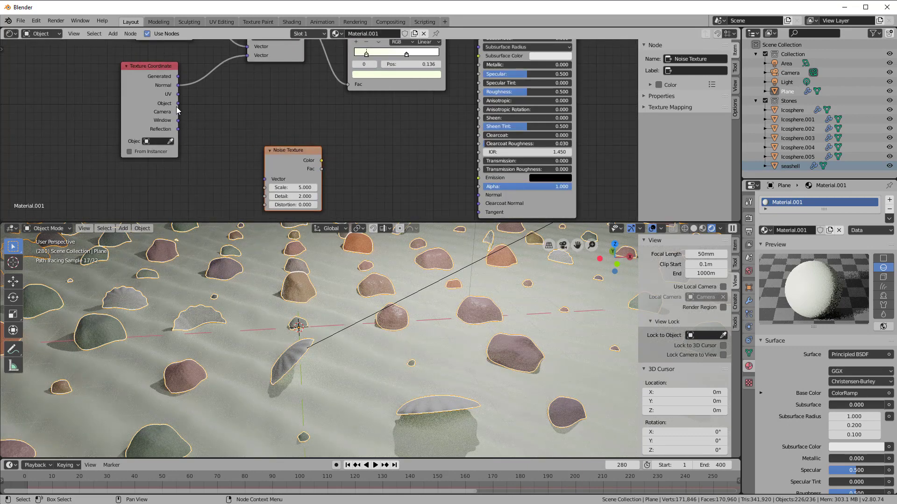
pyautogui.moveTo(179, 105)
pyautogui.mouseDown()
pyautogui.moveTo(234, 177)
pyautogui.moveTo(258, 186)
pyautogui.moveTo(265, 179)
pyautogui.mouseUp()
# Add a Bump node, link the Noise Texture's Fac to its Height, and connect its Normal to the Principled BSDF's Normal.
pyautogui.hotkey('shift', 'a')
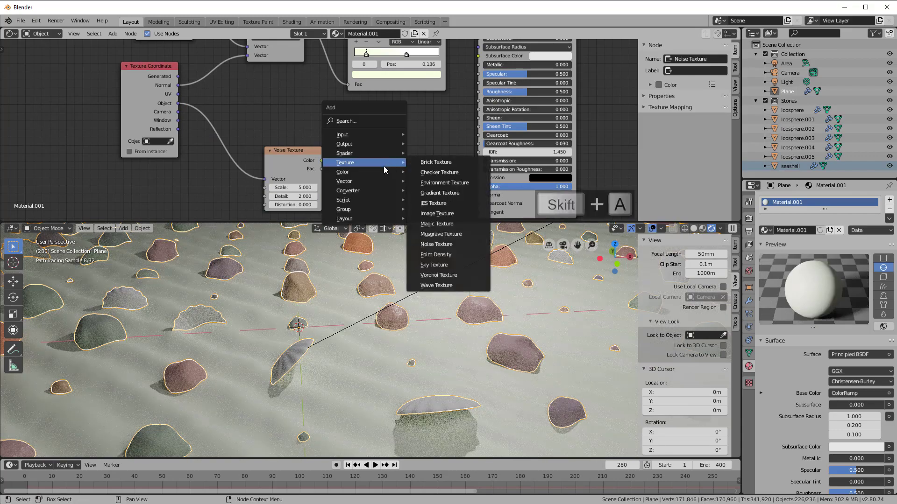
pyautogui.moveTo(365, 181)
pyautogui.click(427, 181)
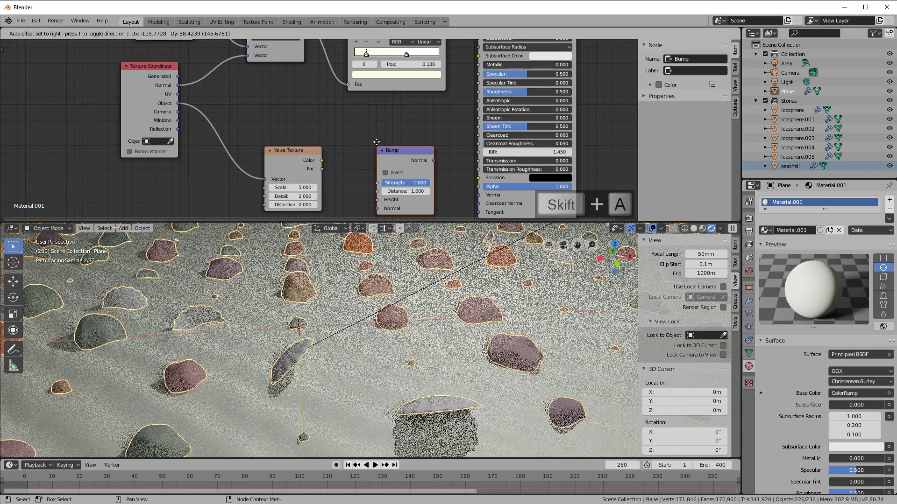
pyautogui.click(364, 179)
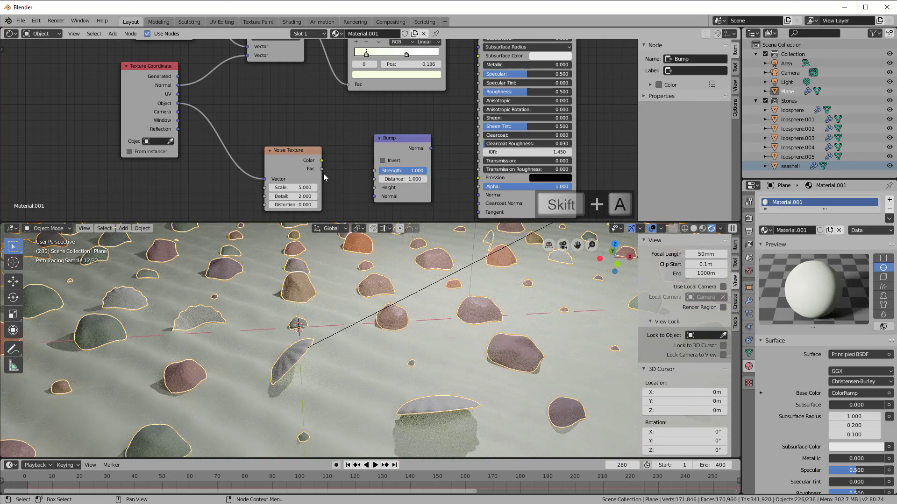
pyautogui.moveTo(323, 169); pyautogui.dragTo(380, 190)
pyautogui.moveTo(435, 149); pyautogui.dragTo(454, 180)
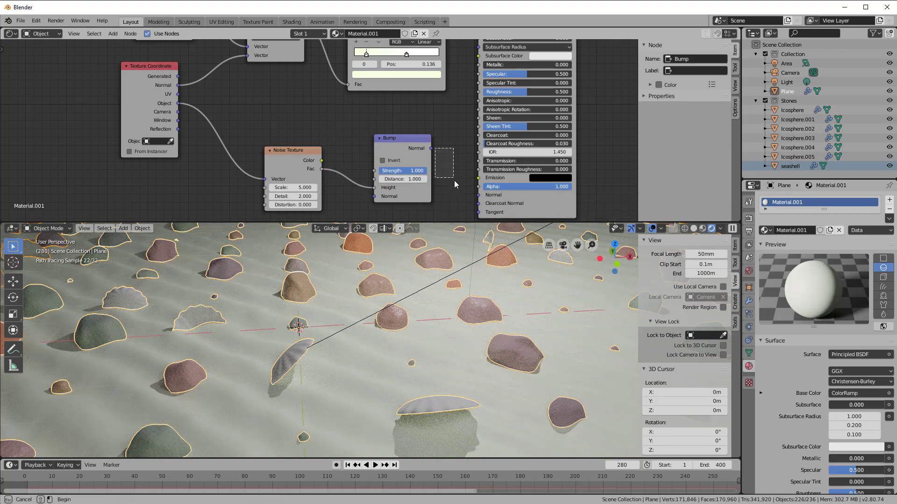
pyautogui.moveTo(431, 148); pyautogui.dragTo(479, 196)
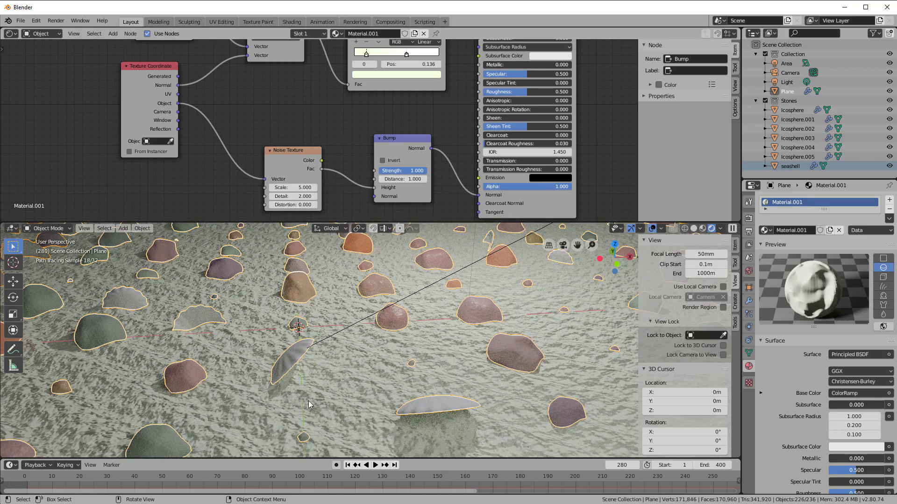
# Set the Noise Texture's scale to 300 and the Bump node's strength to 0.775 and distance to 0.200.
pyautogui.click(293, 187)
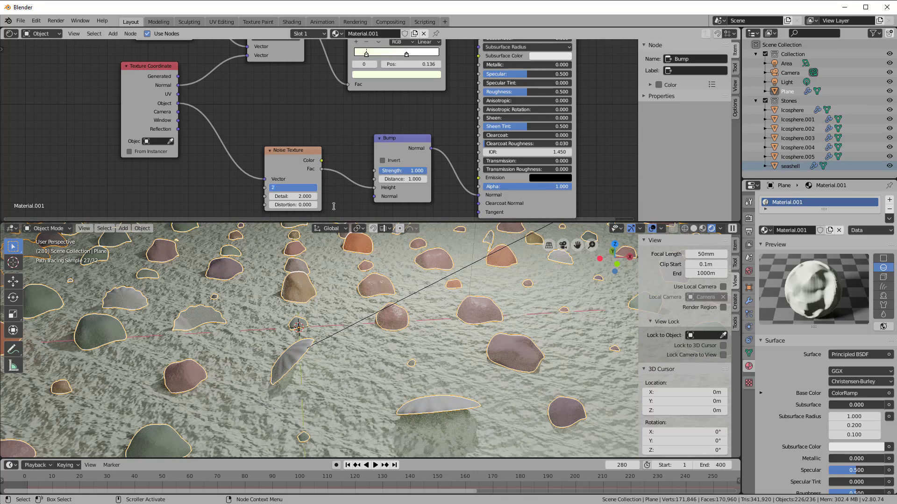
pyautogui.write('2')
pyautogui.press('BackSpace')
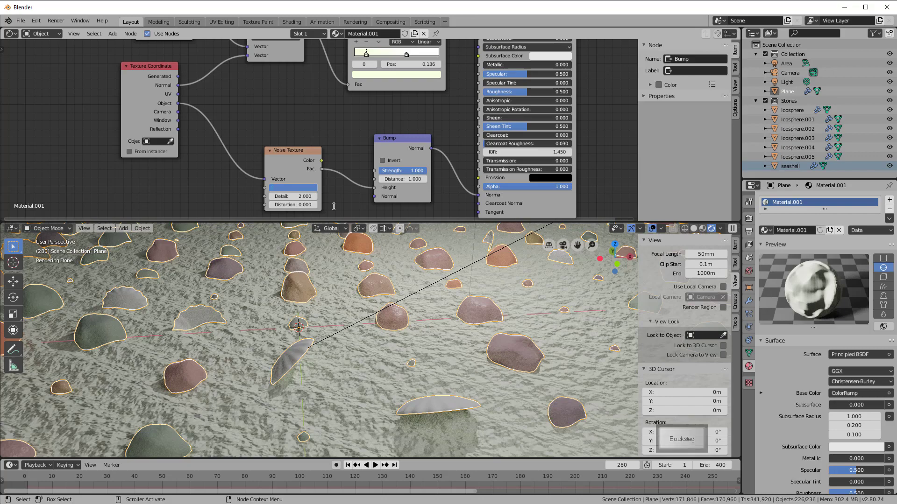
pyautogui.write('300')
pyautogui.press('Return')
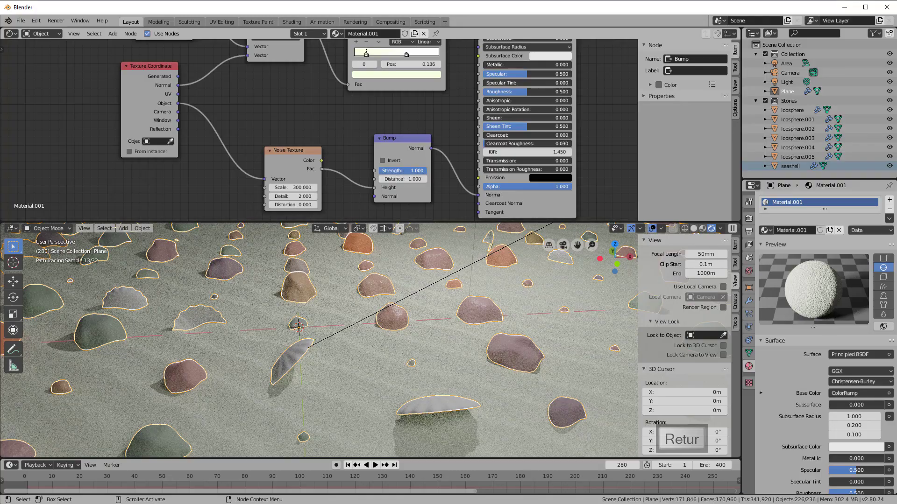
pyautogui.moveTo(426, 171); pyautogui.dragTo(405, 179)
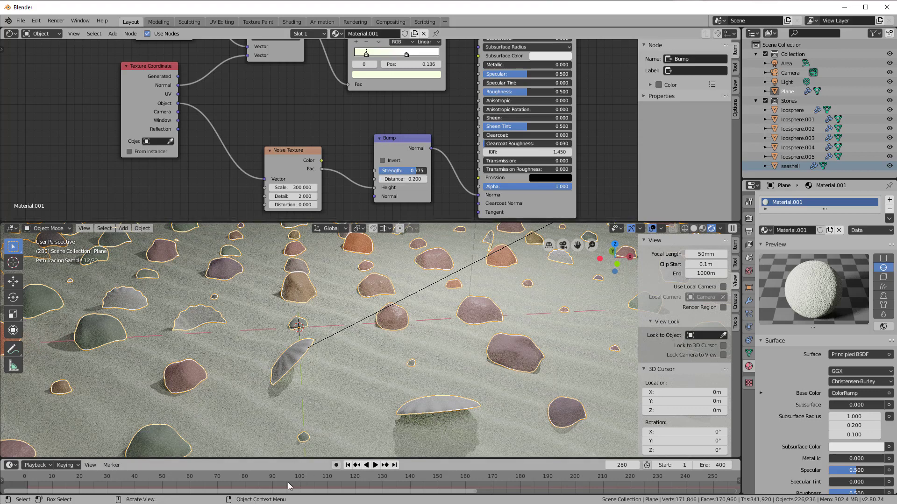
# Play the animation briefly from the first frame in the rendered viewport, and pause it.
pyautogui.click(348, 466)
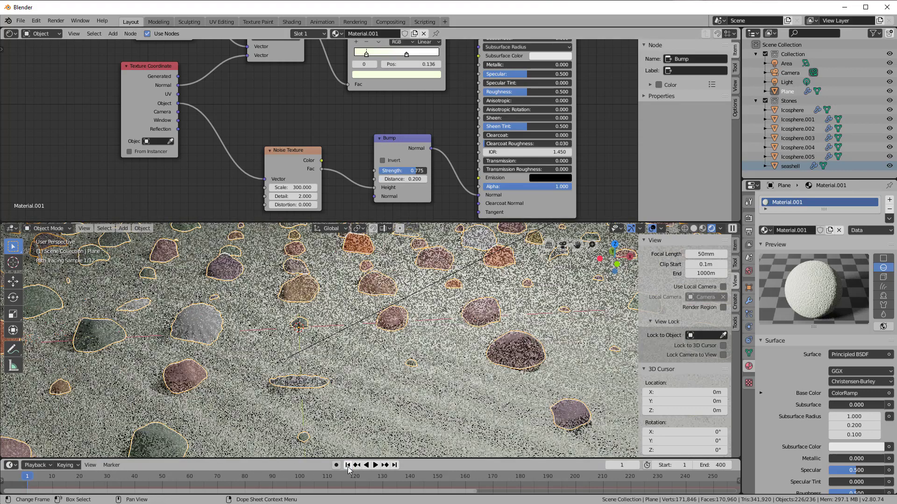
pyautogui.click(375, 466)
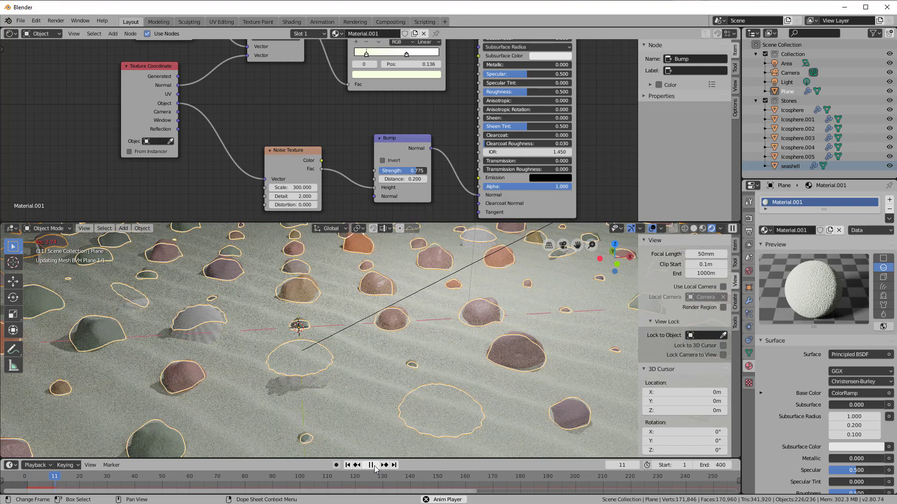
pyautogui.click(372, 466)
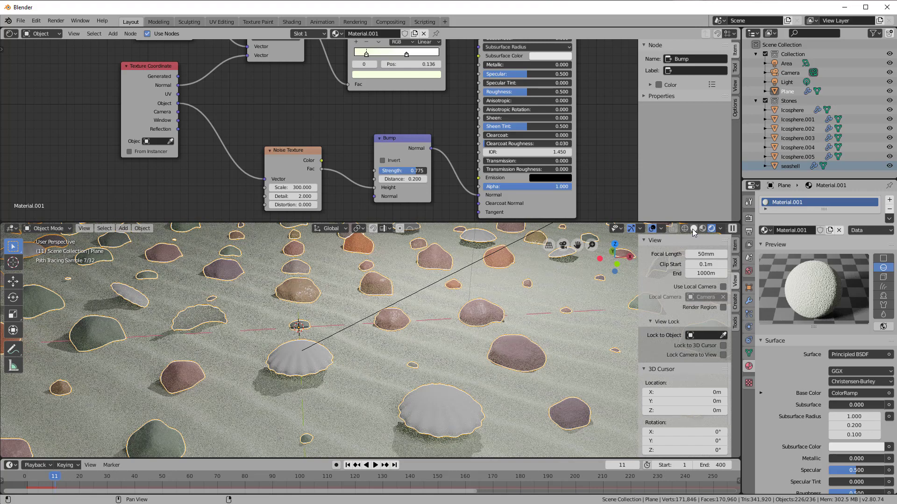
# Switch the viewport to solid shading, replay the animation from the first frame, and watch it through the camera.
pyautogui.click(694, 231)
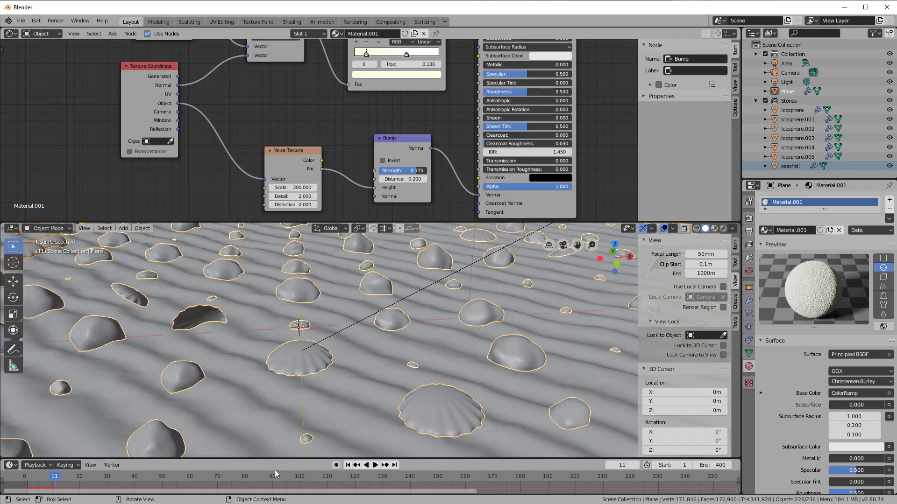
pyautogui.click(347, 466)
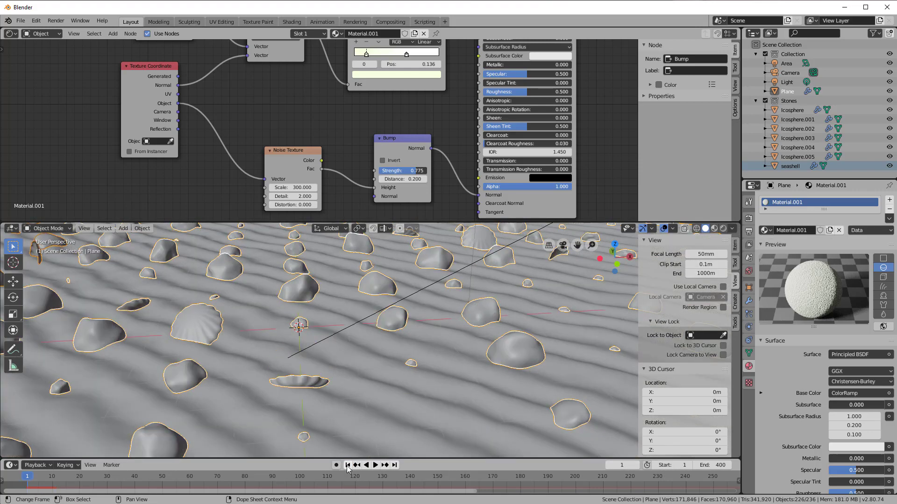
pyautogui.click(375, 466)
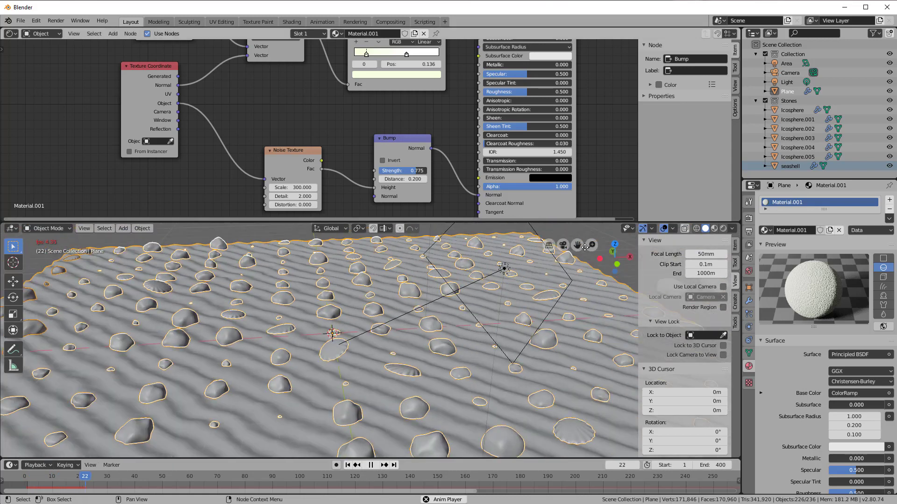
pyautogui.click(562, 246)
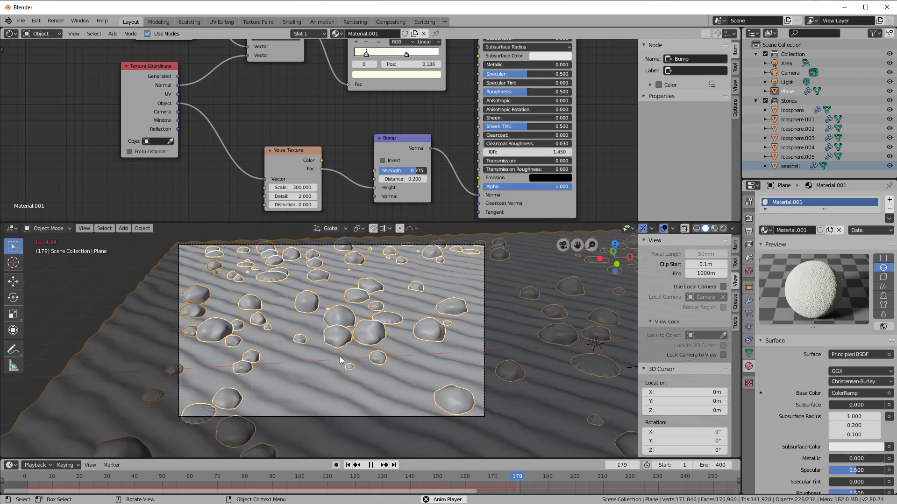
# Pause the animation at frame 203 and test-render that frame, stopping the render partway and returning to the 3D viewport.
pyautogui.click(373, 467)
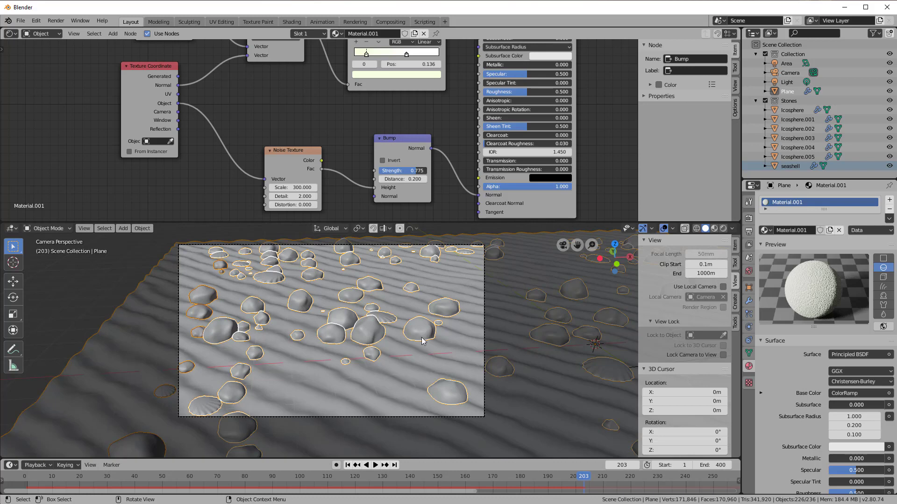
pyautogui.press('F12')
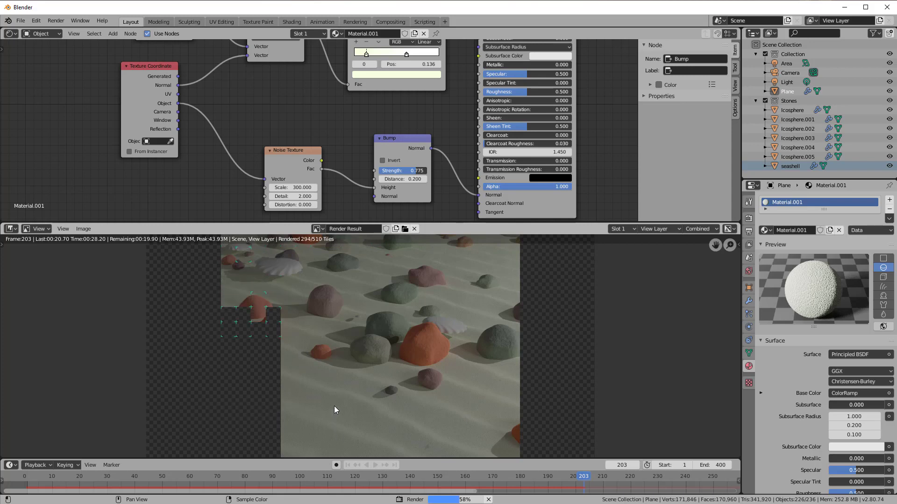
pyautogui.press('Escape')
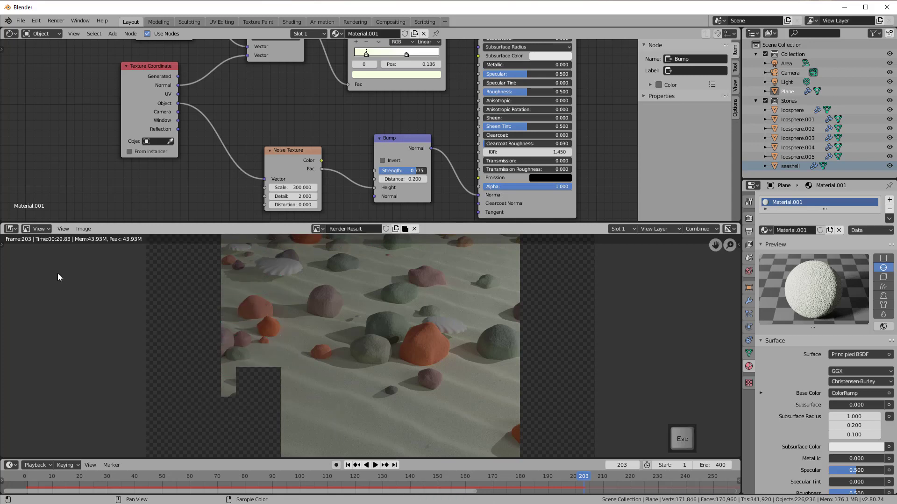
pyautogui.click(12, 229)
pyautogui.click(34, 263)
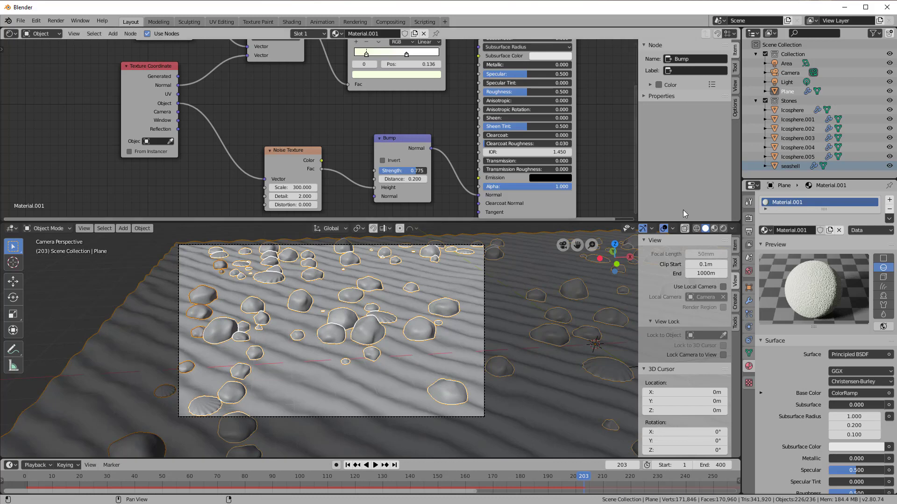
# Enable the Mist render pass for the view layer and open the world's Mist Pass settings.
pyautogui.click(749, 232)
pyautogui.click(749, 244)
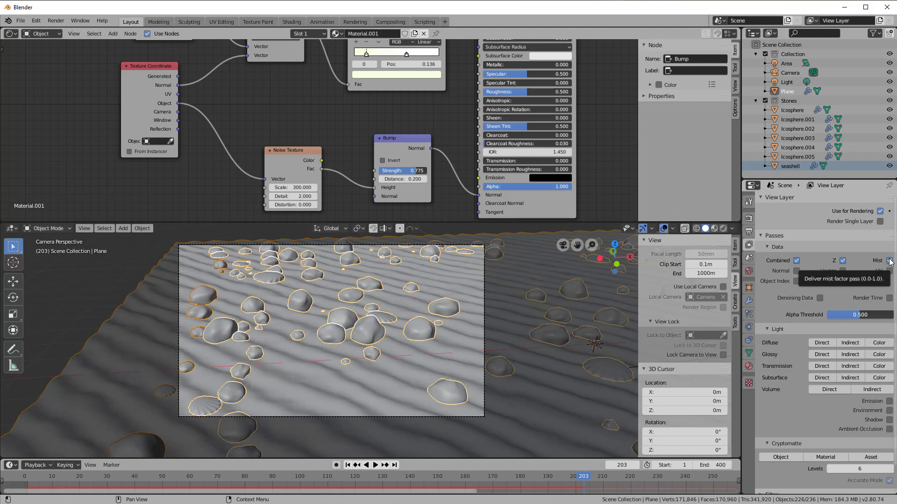
pyautogui.click(749, 258)
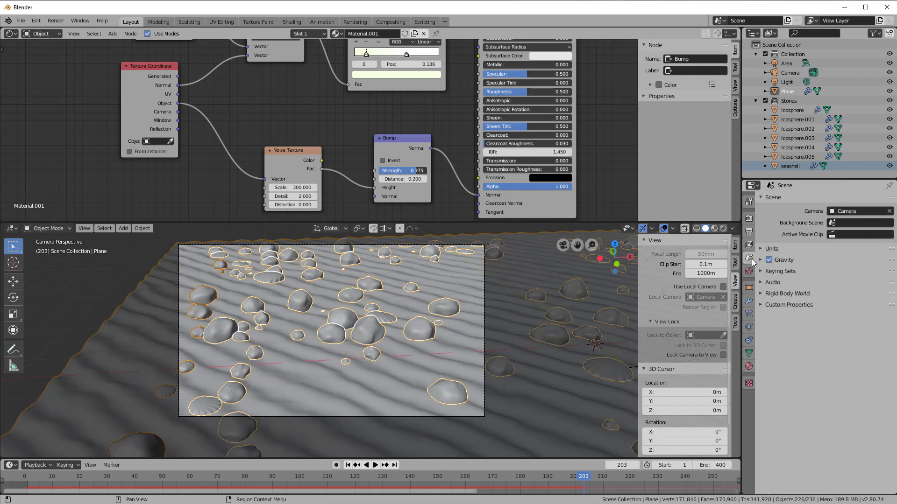
pyautogui.click(751, 269)
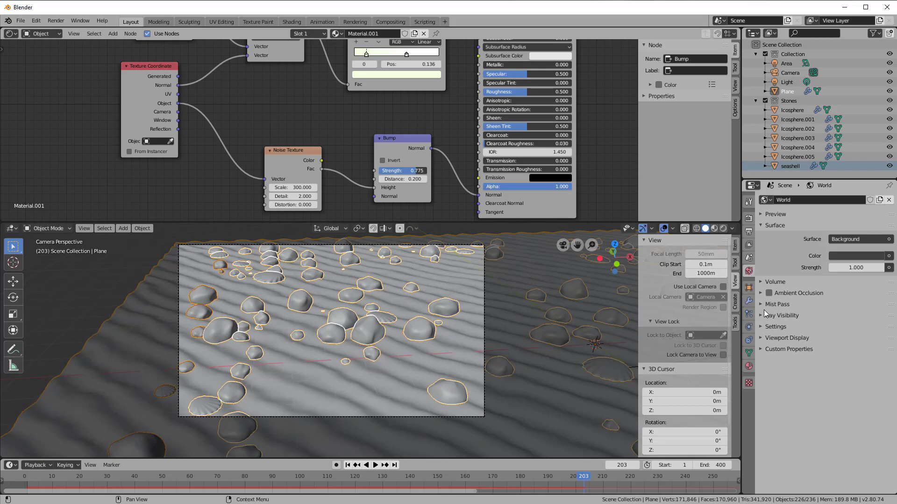
pyautogui.click(749, 244)
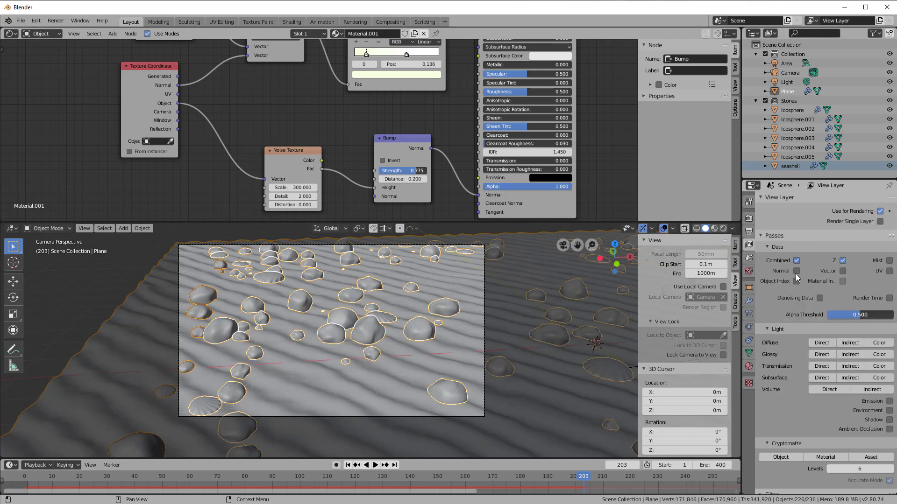
pyautogui.click(750, 271)
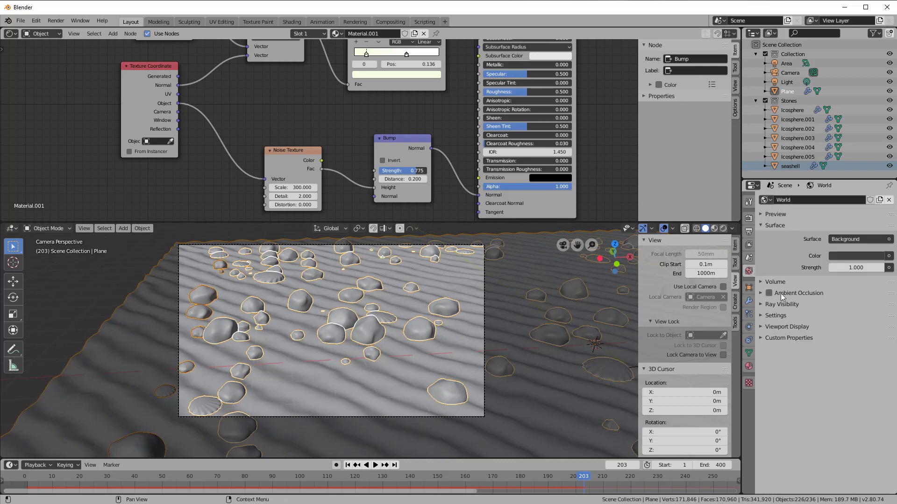
pyautogui.click(749, 245)
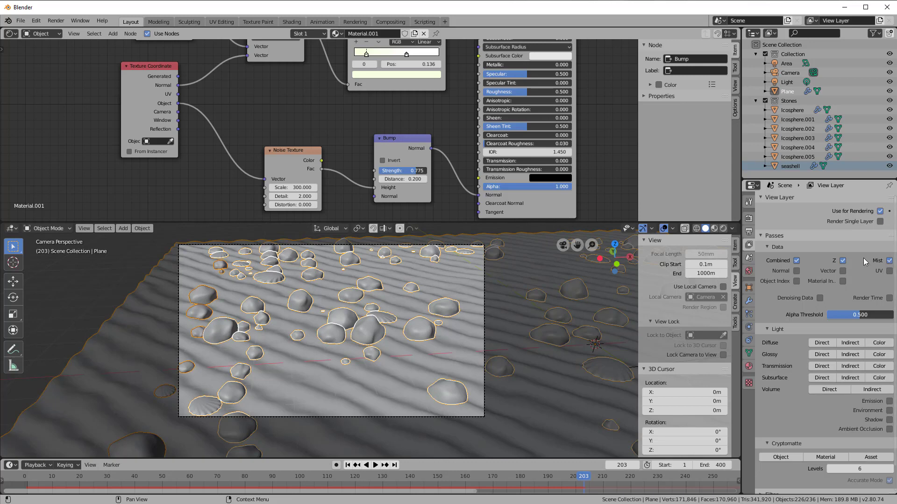
pyautogui.click(749, 271)
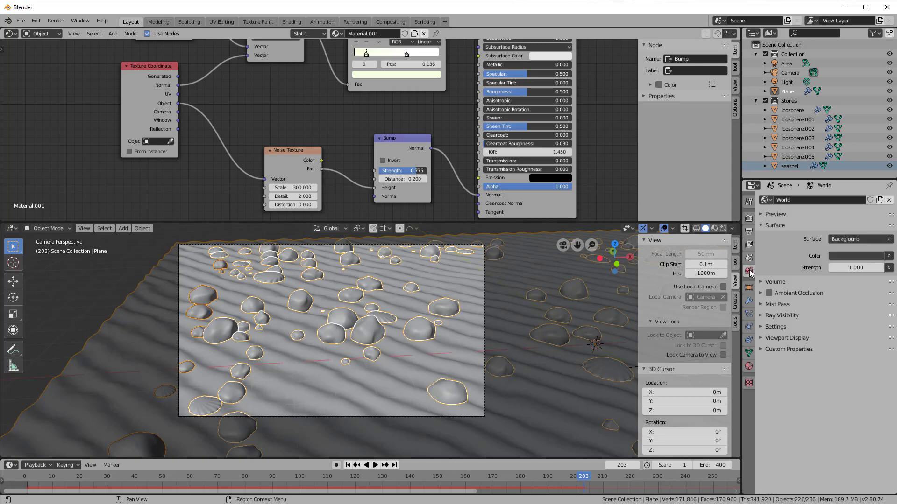
pyautogui.click(761, 305)
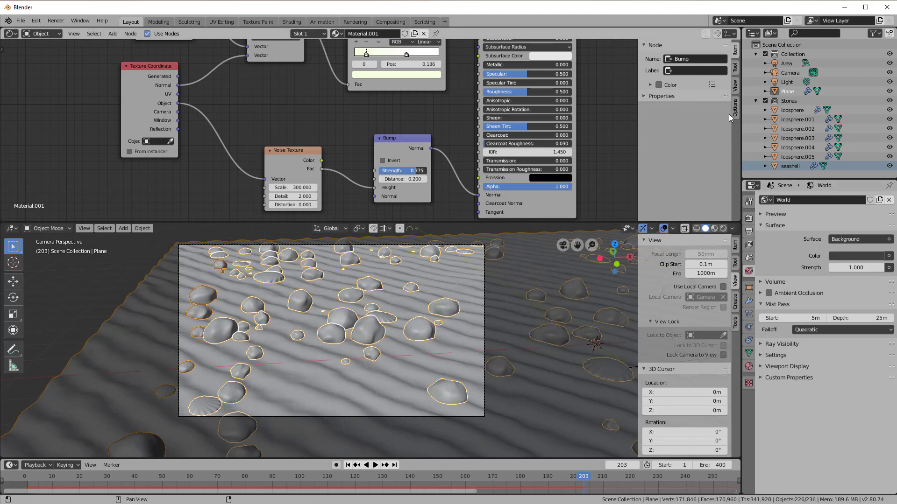
# Select the camera and turn on Mist in its viewport display options.
pyautogui.click(782, 74)
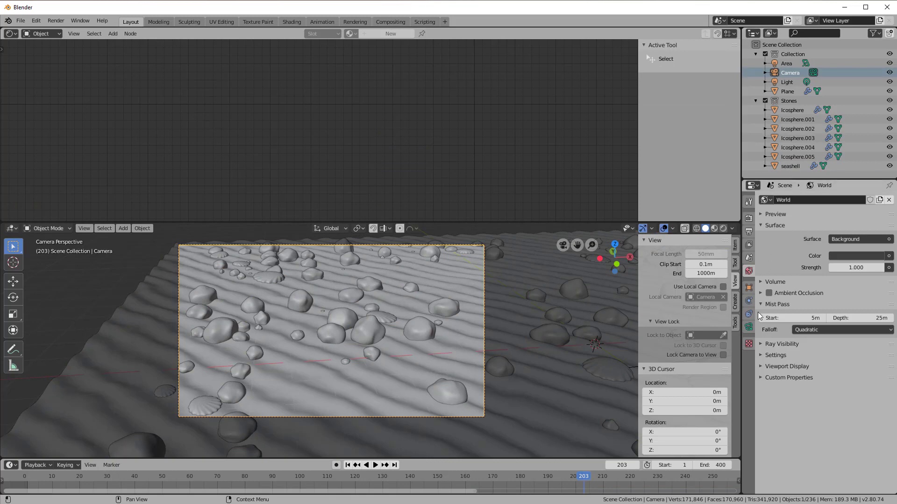
pyautogui.click(748, 328)
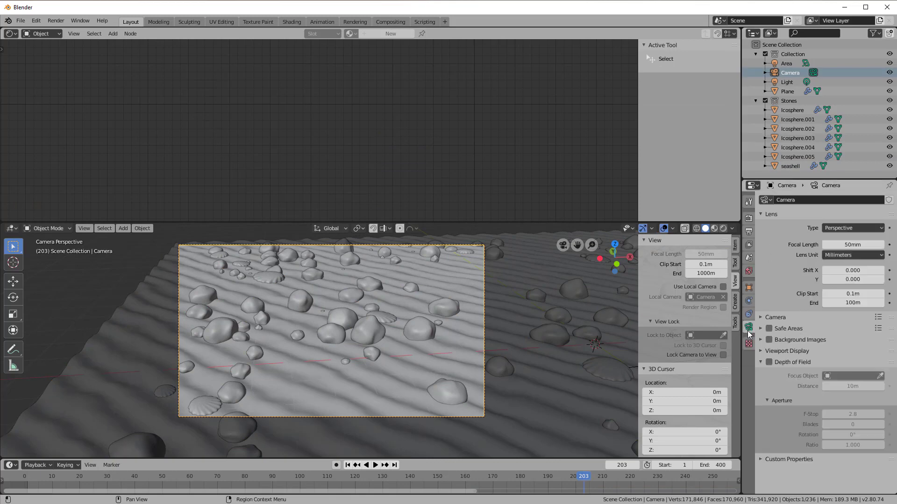
pyautogui.click(761, 352)
pyautogui.scroll(-1, 769, 358)
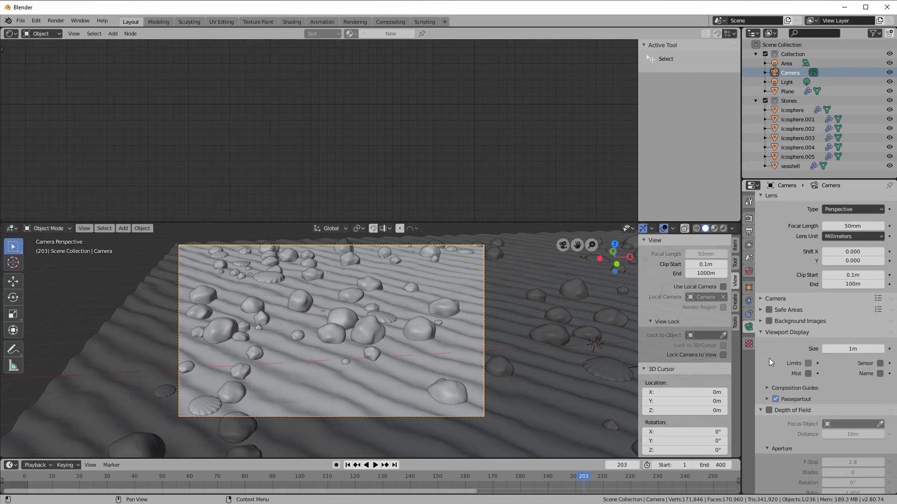
pyautogui.click(808, 374)
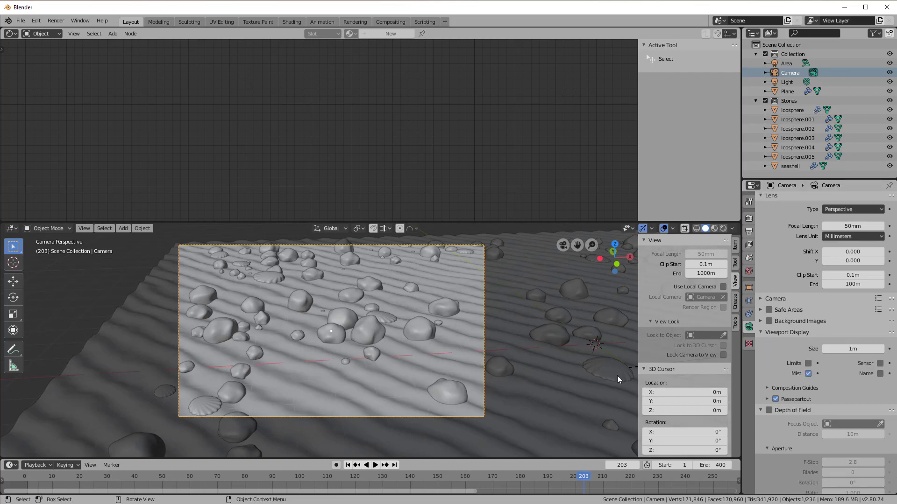
# View the camera's mist range from the side and set the world's Mist Pass start to 3 m and depth to 18 m.
pyautogui.moveTo(584, 357); pyautogui.dragTo(468, 342, button='middle')
pyautogui.scroll(-12, 469, 347)
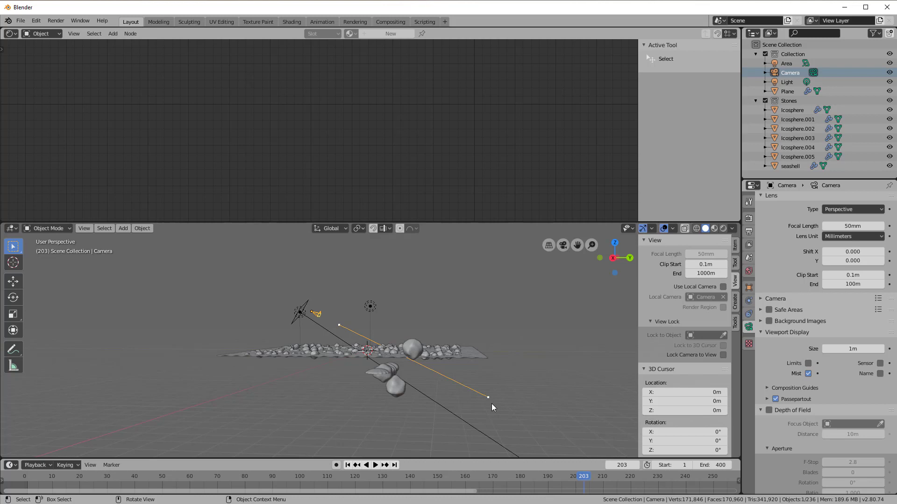
pyautogui.click(749, 273)
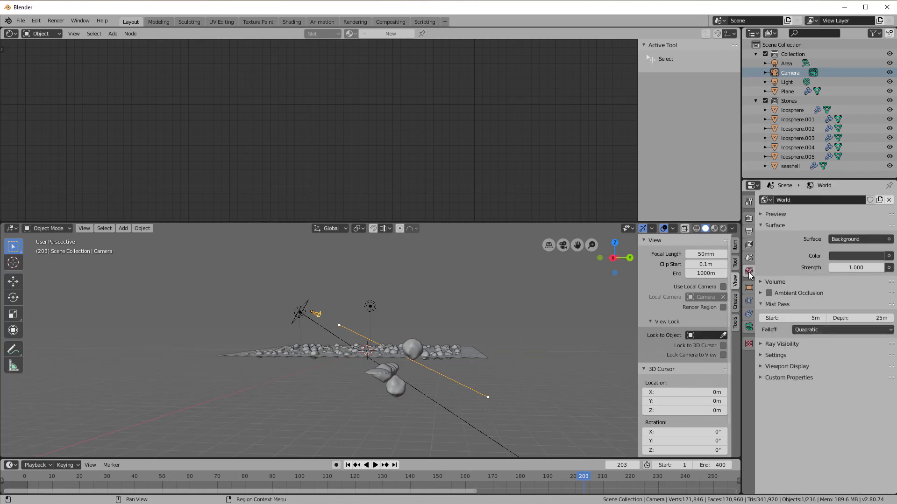
pyautogui.moveTo(799, 318); pyautogui.dragTo(781, 318)
pyautogui.moveTo(839, 318); pyautogui.dragTo(839, 318)
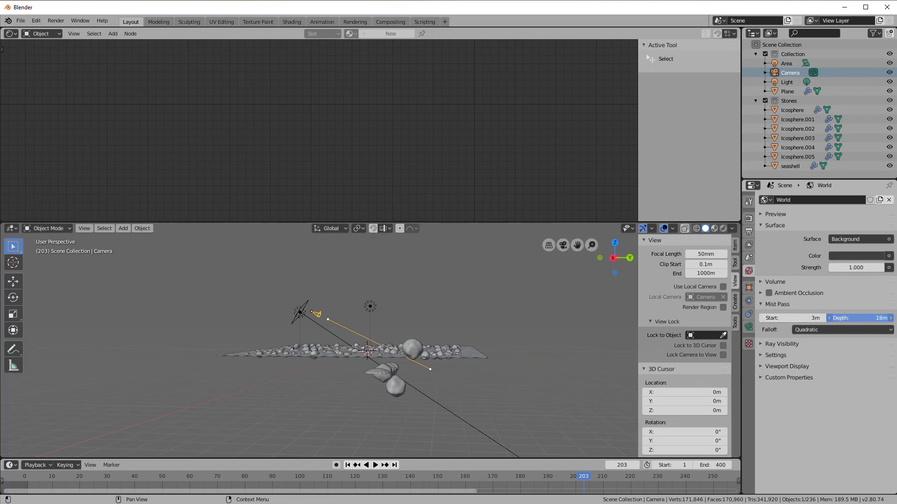
pyautogui.moveTo(839, 318); pyautogui.dragTo(839, 318)
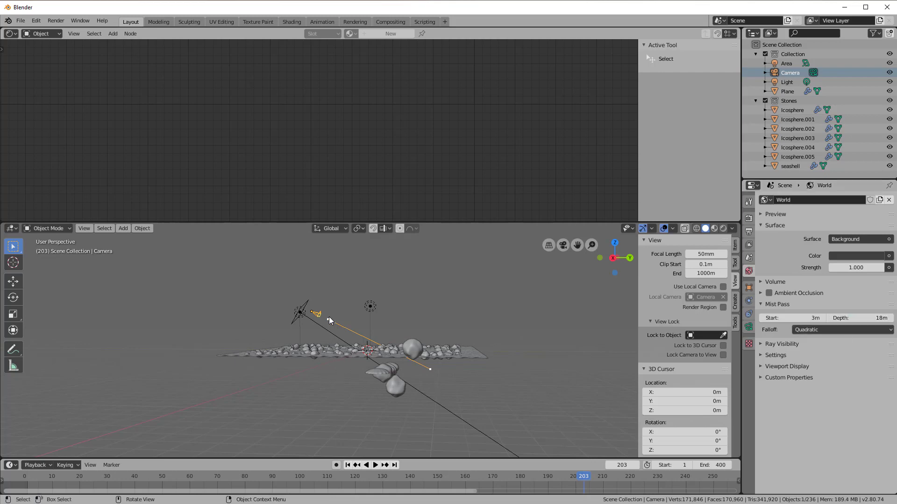
pyautogui.moveTo(314, 385); pyautogui.dragTo(424, 421, button='middle')
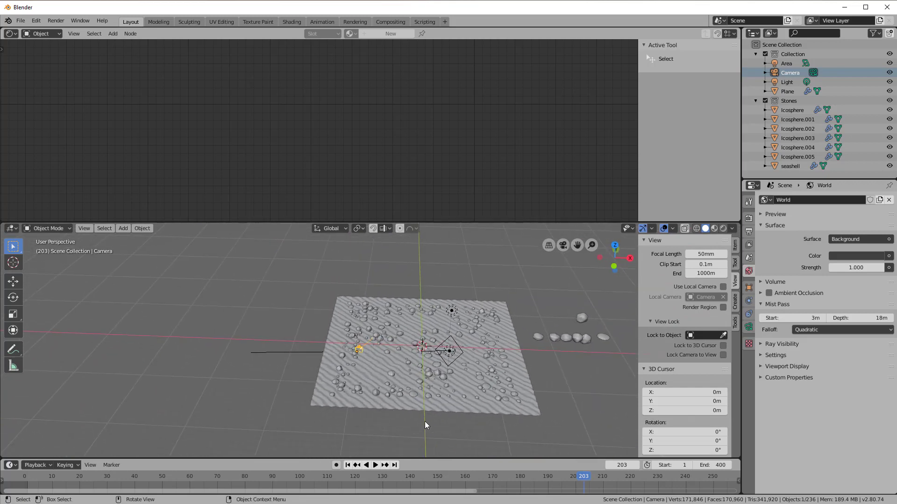
# Render frame 203 and show the Render Result in an enlarged Image Editor below the node area of the Compositing workspace.
pyautogui.press('F12')
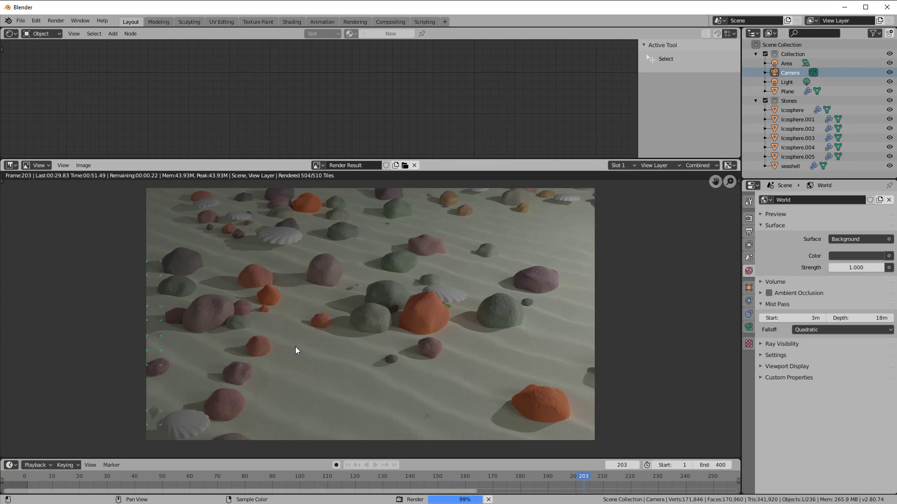
pyautogui.click(393, 21)
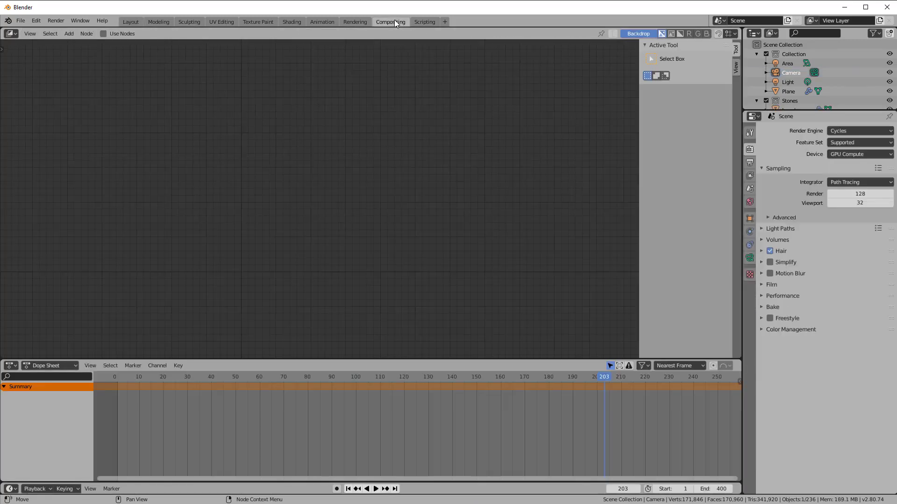
pyautogui.click(7, 367)
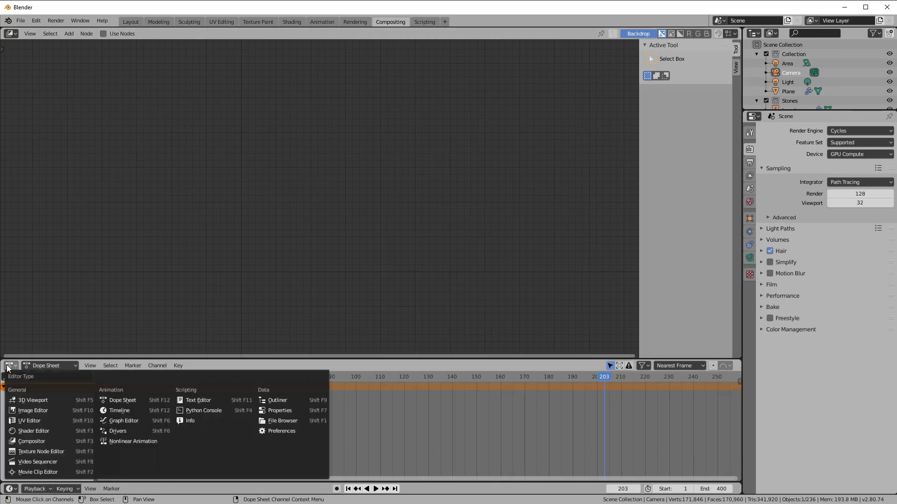
pyautogui.click(24, 412)
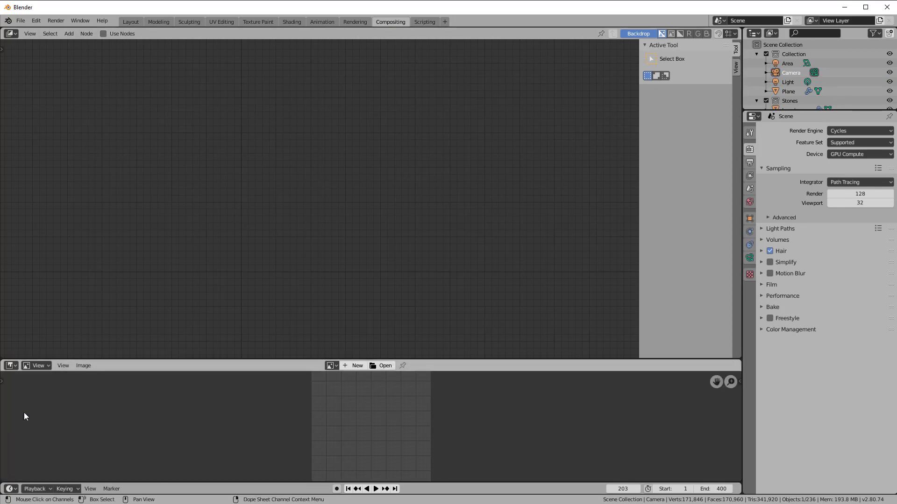
pyautogui.click(330, 367)
pyautogui.click(354, 381)
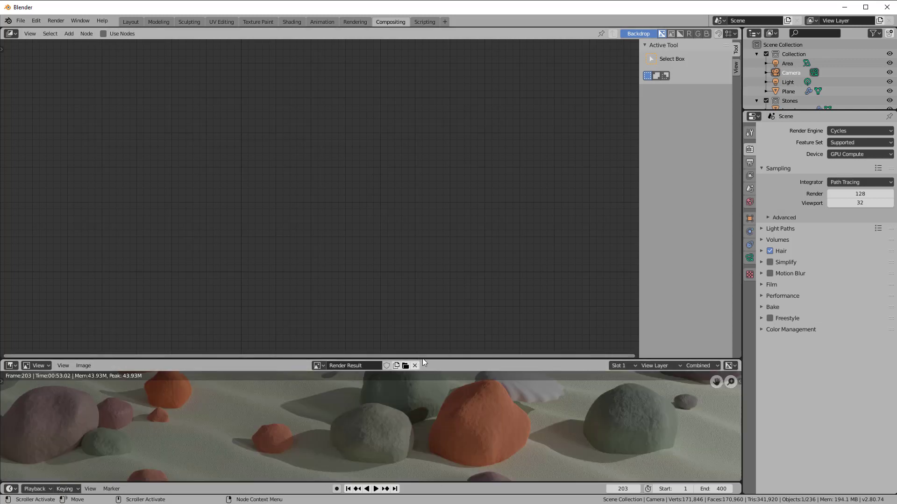
pyautogui.moveTo(423, 358); pyautogui.dragTo(425, 219)
pyautogui.scroll(-4, 401, 317)
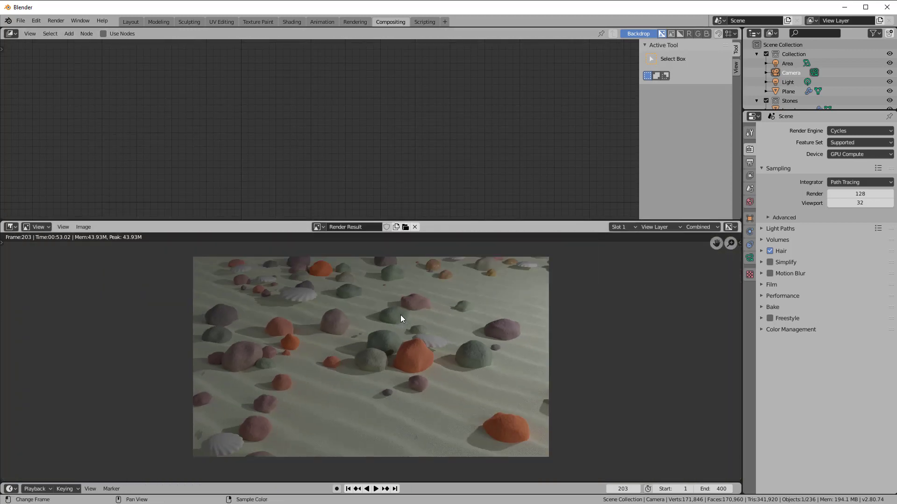
pyautogui.scroll(1, 400, 315)
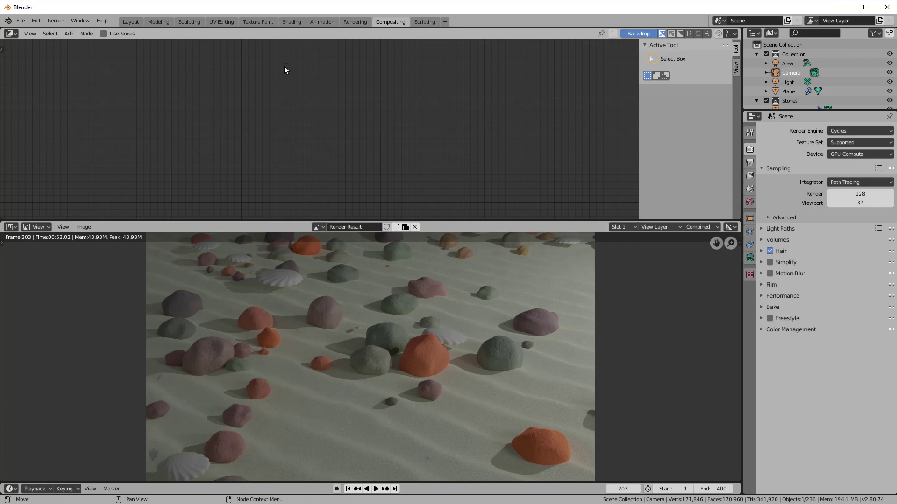
# Enable compositing nodes and spread the Render Layers and Composite nodes apart to make room between them.
pyautogui.click(103, 33)
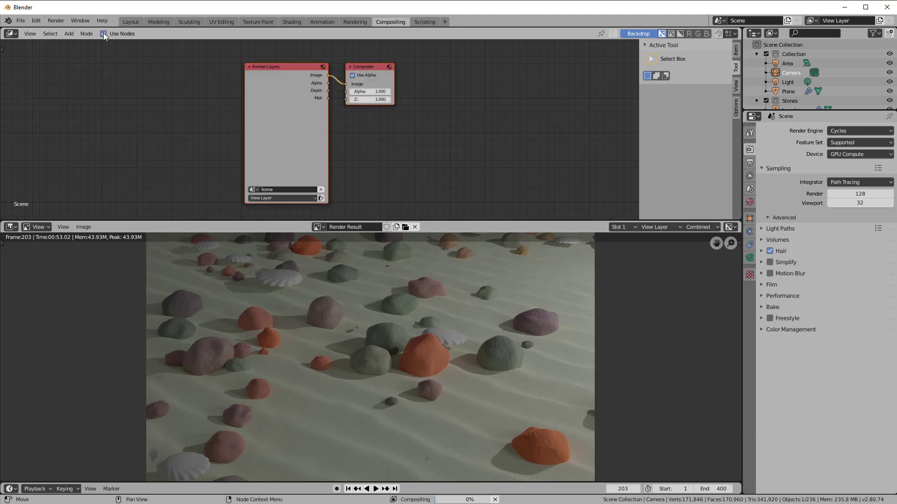
pyautogui.press('g')
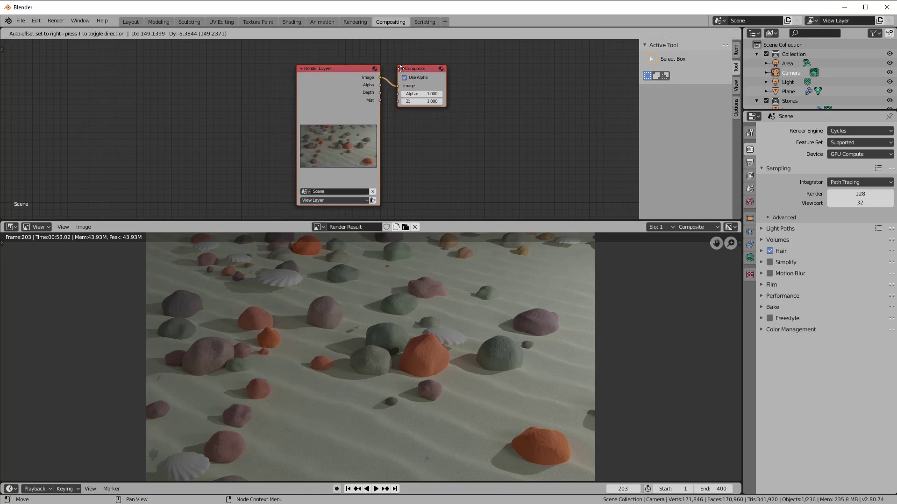
pyautogui.click(381, 71)
pyautogui.click(410, 72)
pyautogui.moveTo(335, 72); pyautogui.dragTo(239, 64)
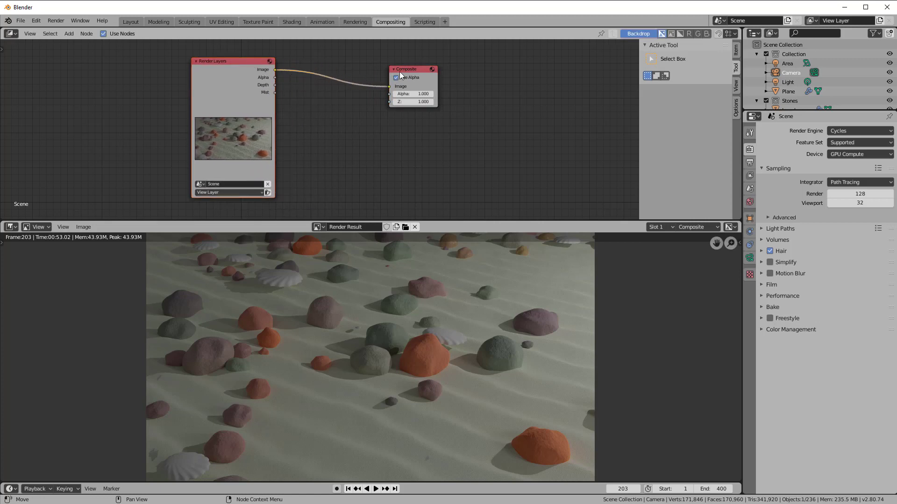
pyautogui.moveTo(400, 73); pyautogui.dragTo(453, 71)
pyautogui.scroll(-1, 448, 301)
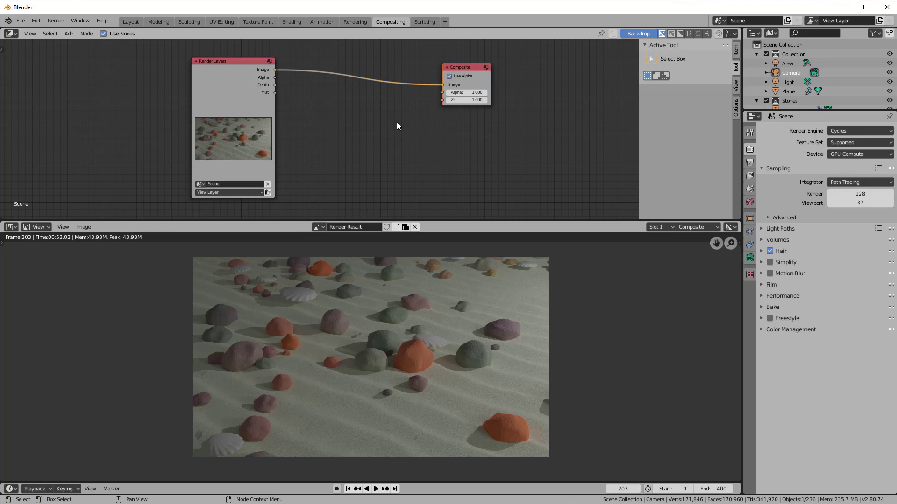
# Insert a Lens Distortion node on the Image link between the Render Layers and Composite nodes.
pyautogui.hotkey('shift', 'a')
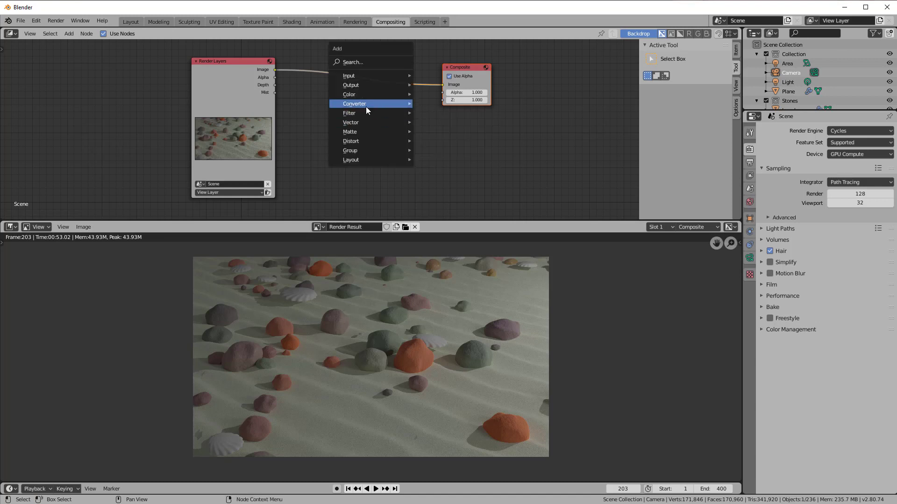
pyautogui.moveTo(357, 145)
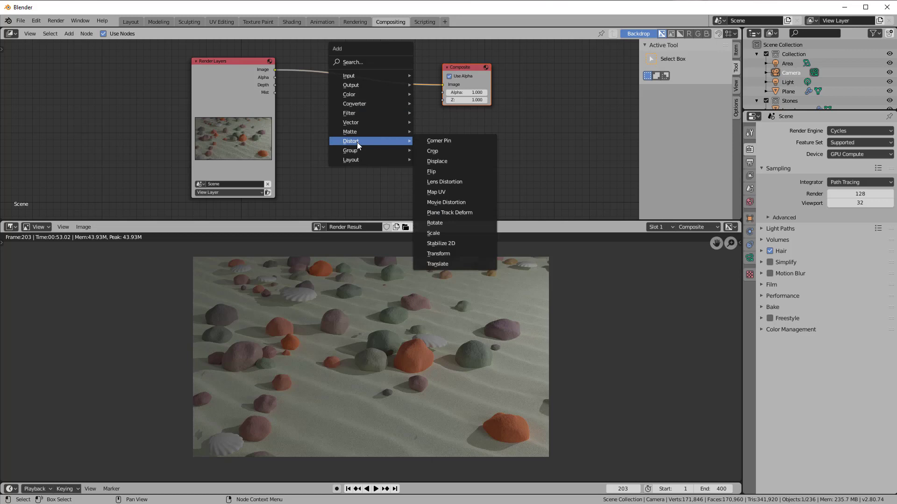
pyautogui.click(445, 181)
pyautogui.click(378, 72)
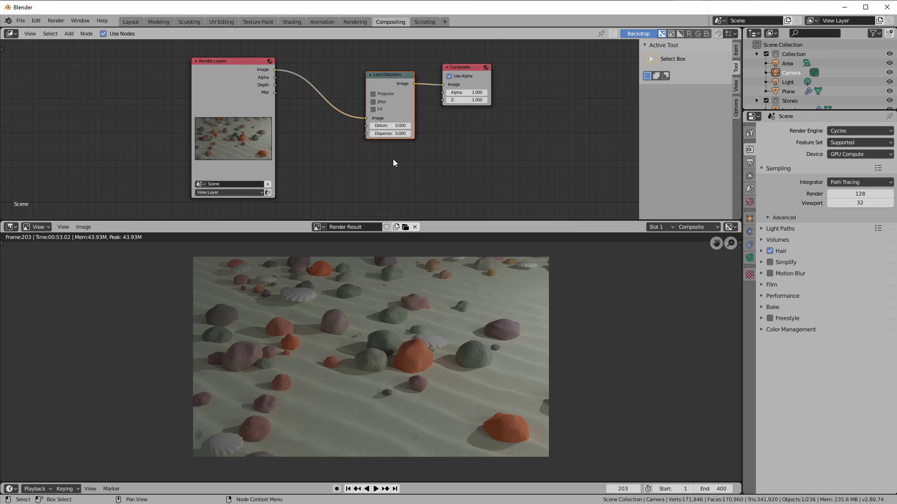
# Set the Lens Distortion node's Dispersion to 0.05 and Distort to -0.1.
pyautogui.scroll(3, 401, 160)
pyautogui.moveTo(400, 163); pyautogui.dragTo(306, 185, button='middle')
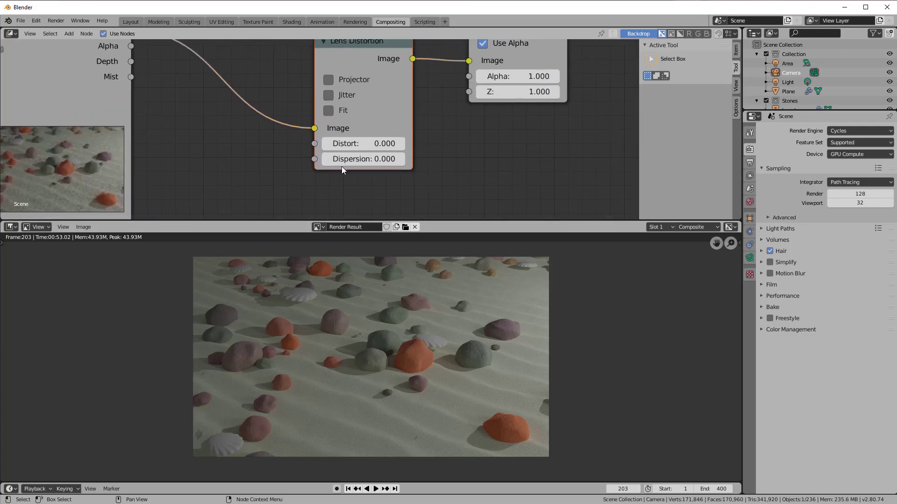
pyautogui.click(382, 160)
pyautogui.write('0.0')
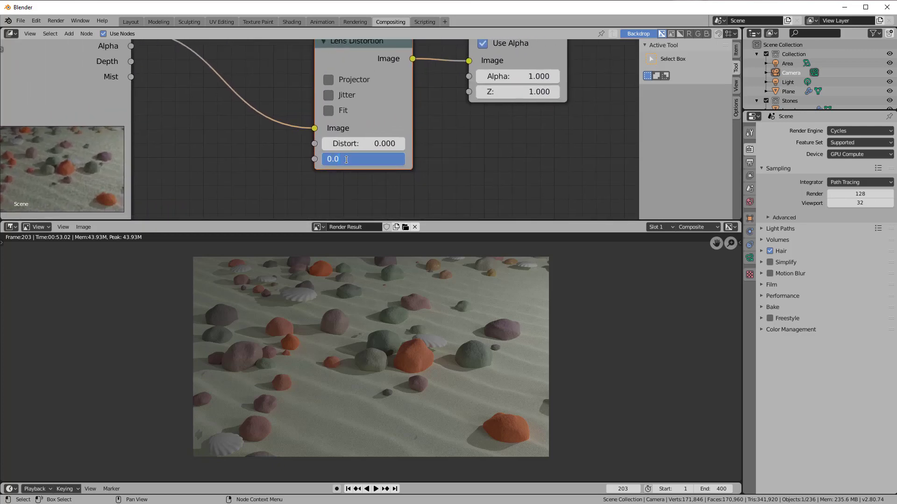
pyautogui.write('5')
pyautogui.press('Return')
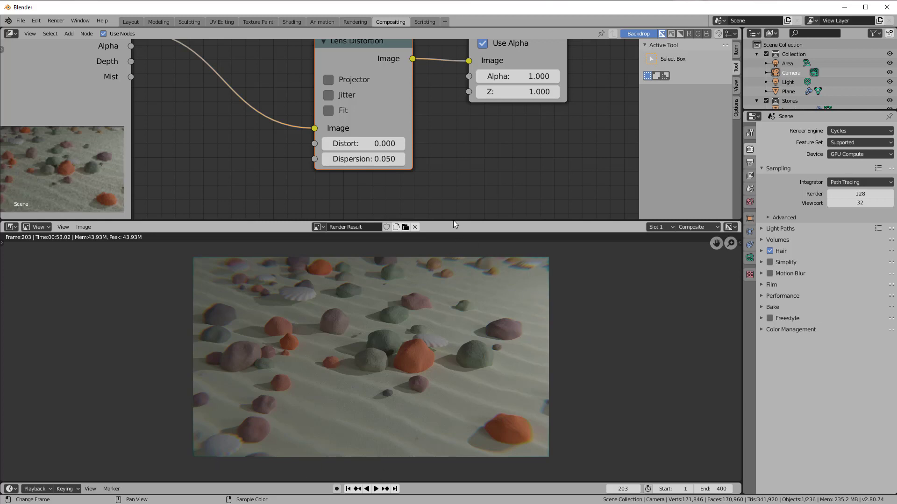
pyautogui.moveTo(451, 169); pyautogui.dragTo(470, 196, button='middle')
pyautogui.click(384, 169)
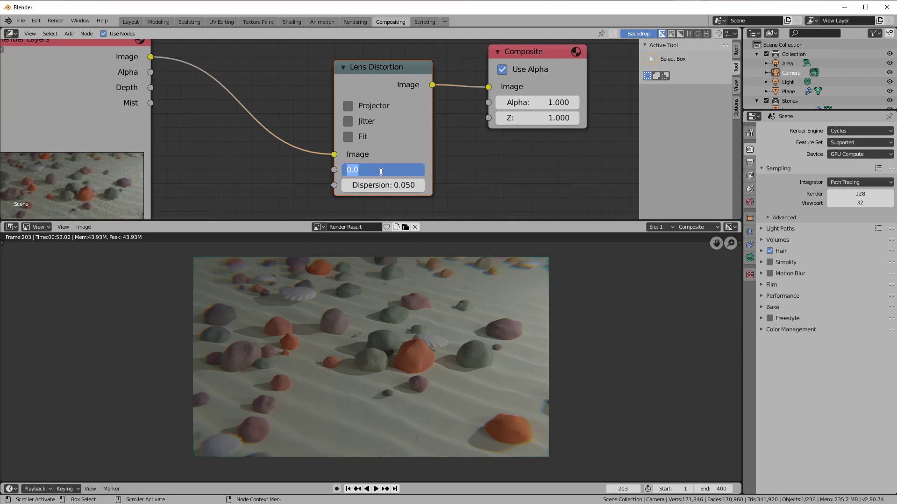
pyautogui.write('-0.1')
pyautogui.press('Return')
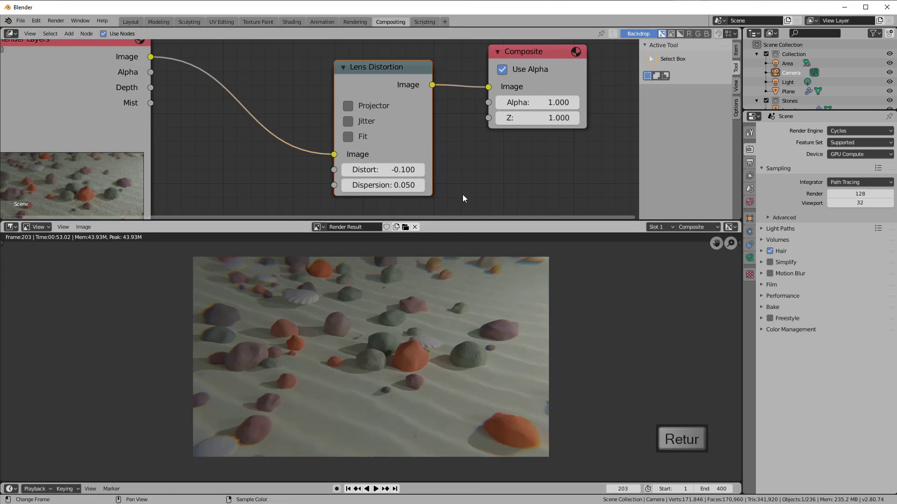
# Spread the Lens Distortion and Composite nodes apart and insert a color Mix node on the Image link between them.
pyautogui.scroll(-1, 461, 195)
pyautogui.scroll(-2, 426, 361)
pyautogui.scroll(2, 427, 391)
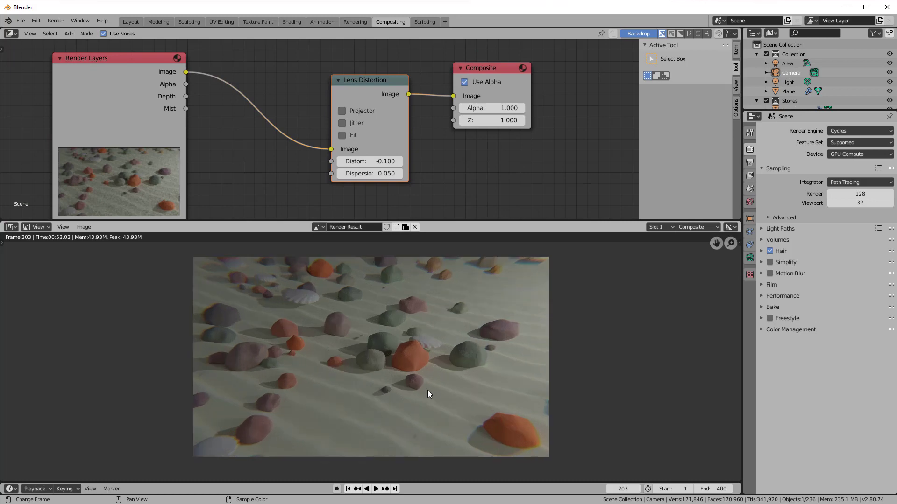
pyautogui.moveTo(480, 69); pyautogui.dragTo(556, 76)
pyautogui.moveTo(389, 126); pyautogui.dragTo(362, 130)
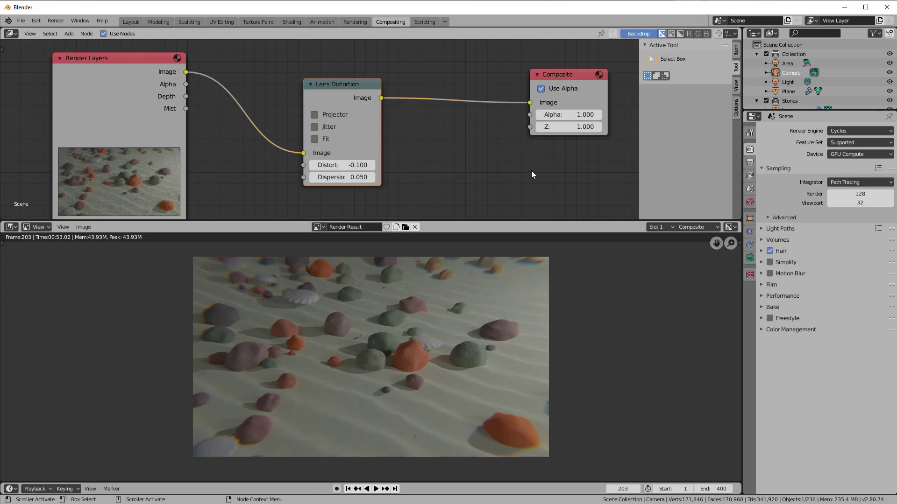
pyautogui.hotkey('shift', 'a')
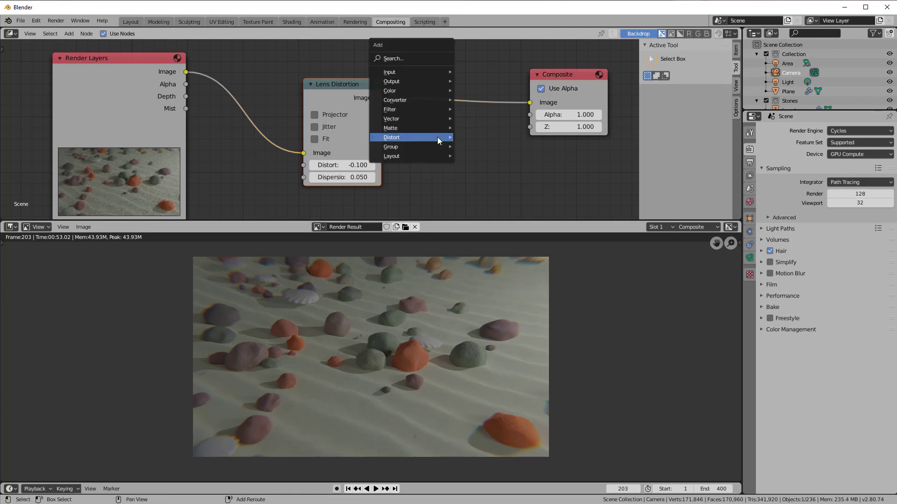
pyautogui.moveTo(437, 137)
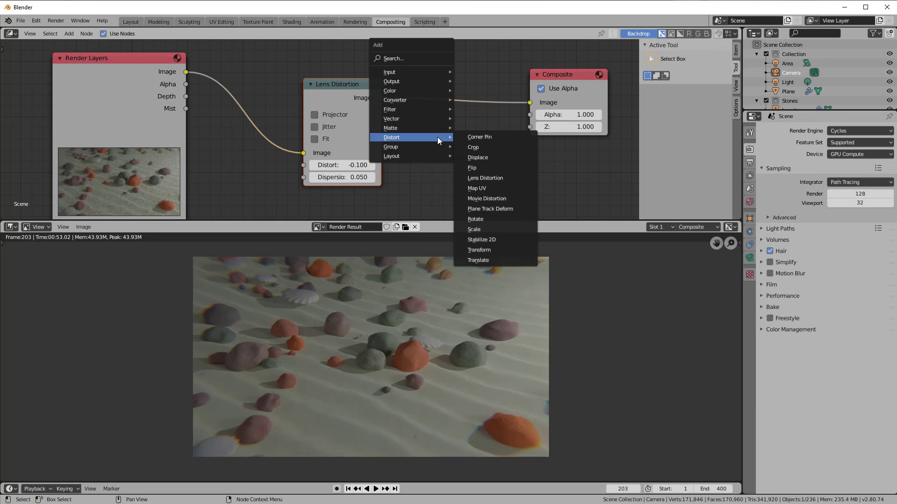
pyautogui.moveTo(393, 90)
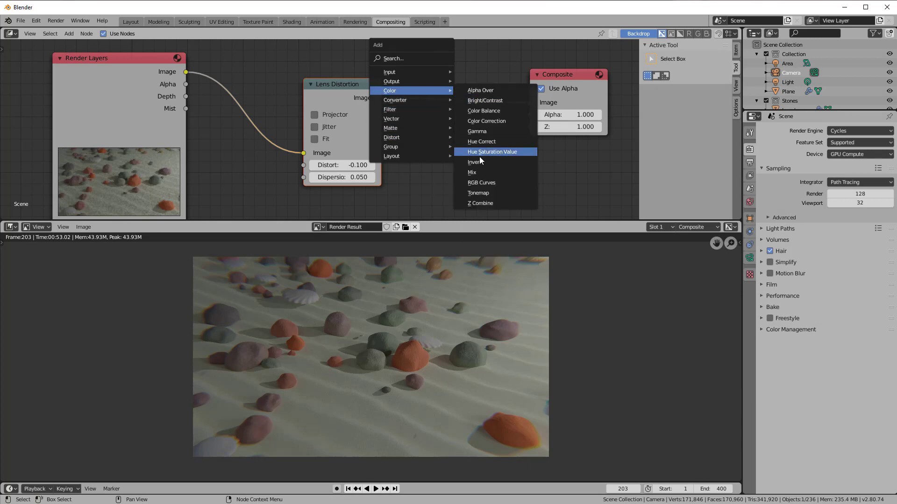
pyautogui.click(481, 172)
pyautogui.click(451, 56)
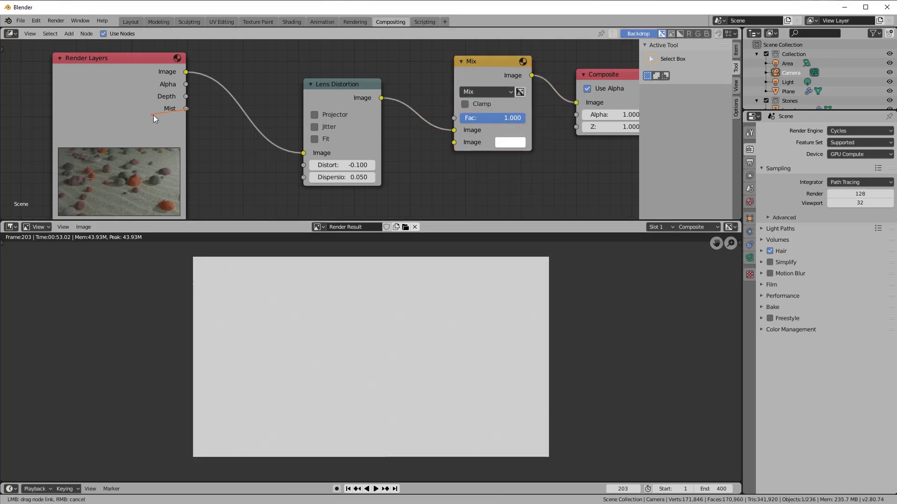
# Link the Mist output to the Mix node's Fac and set its second Image color to muted blue, about H 0.529, S 0.183, V 0.479.
pyautogui.moveTo(186, 108); pyautogui.dragTo(455, 117)
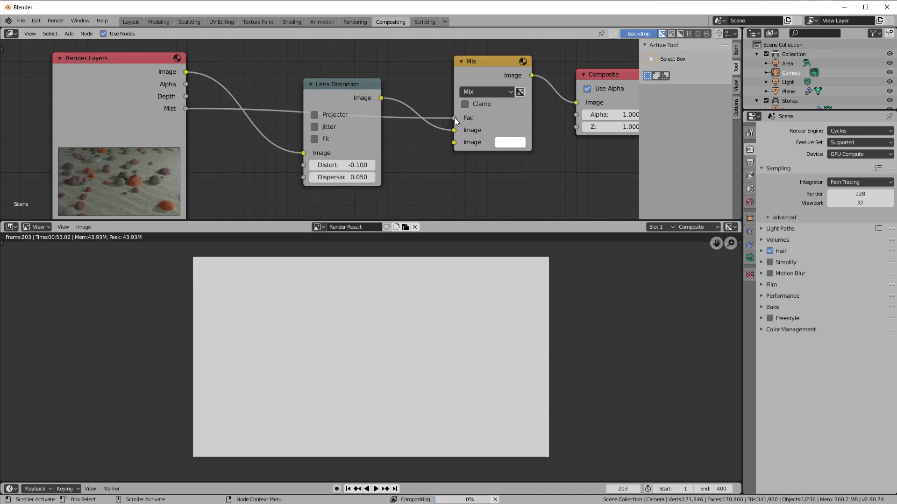
pyautogui.moveTo(348, 89); pyautogui.dragTo(331, 137)
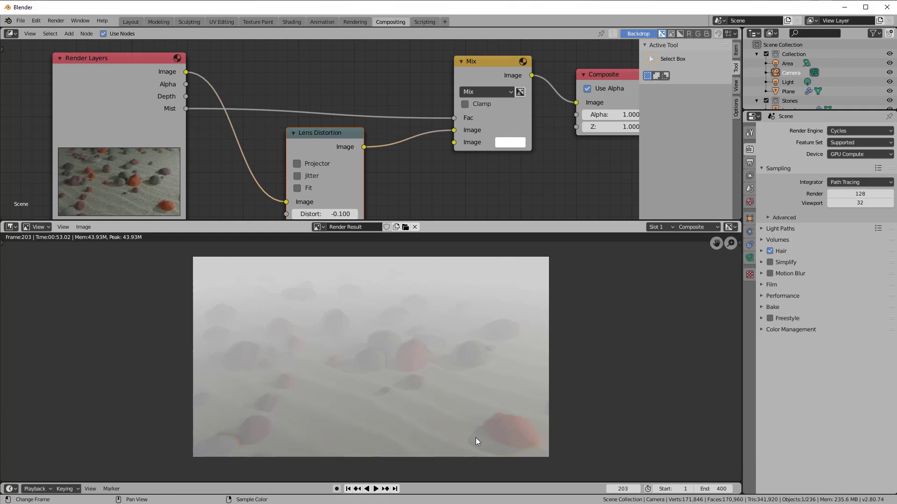
pyautogui.click(509, 143)
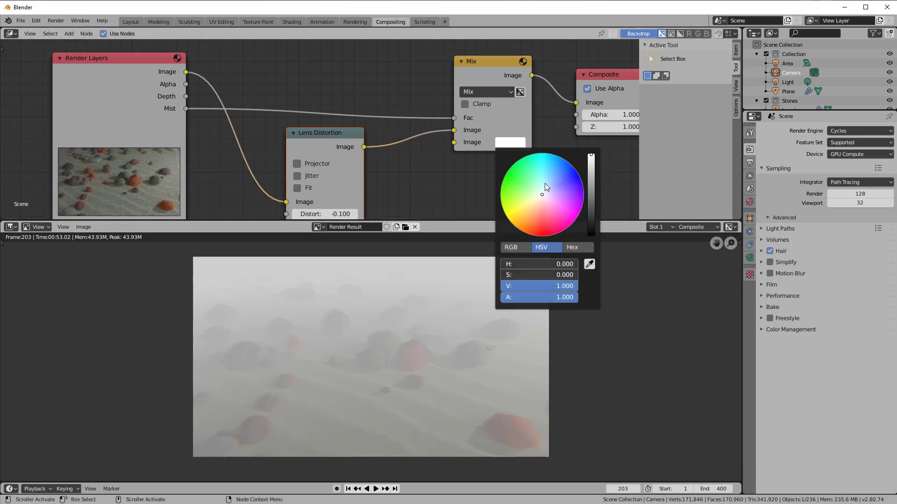
pyautogui.moveTo(543, 189); pyautogui.dragTo(543, 188)
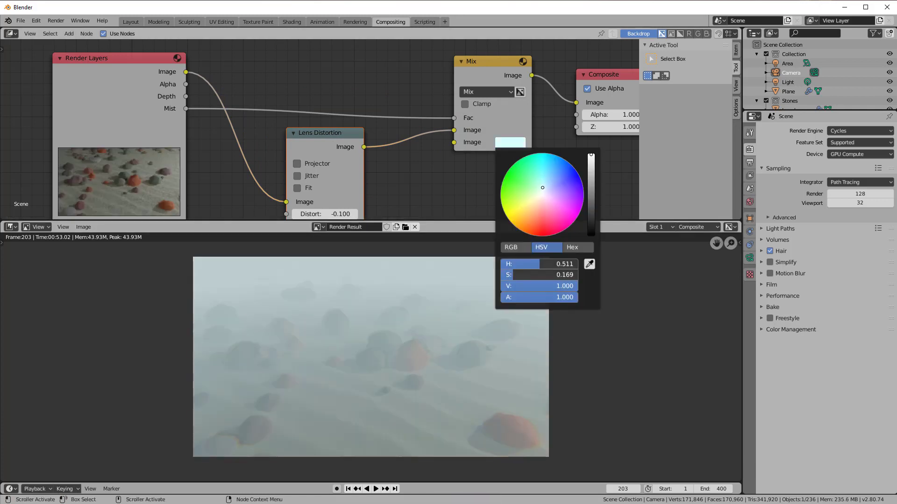
pyautogui.moveTo(591, 154); pyautogui.dragTo(591, 196)
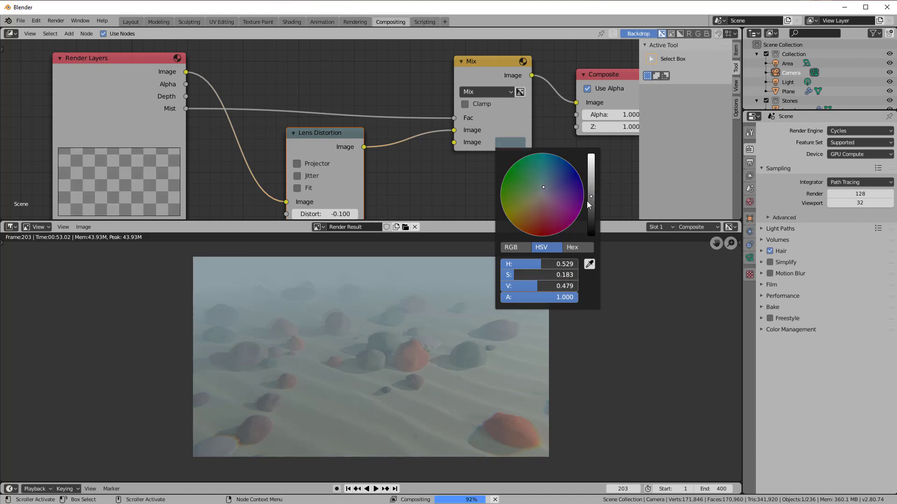
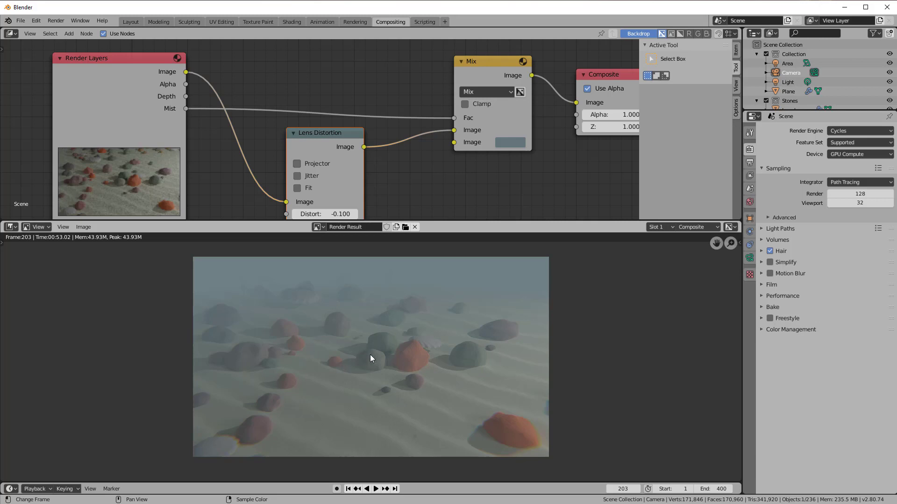
# Create a new texture named Underwatertexture and set its type to Clouds.
pyautogui.click(750, 274)
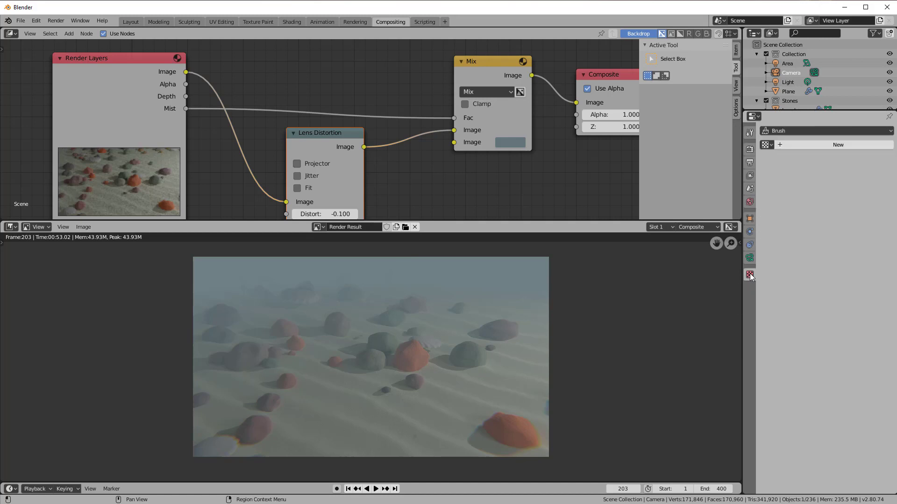
pyautogui.click(809, 144)
pyautogui.click(806, 144)
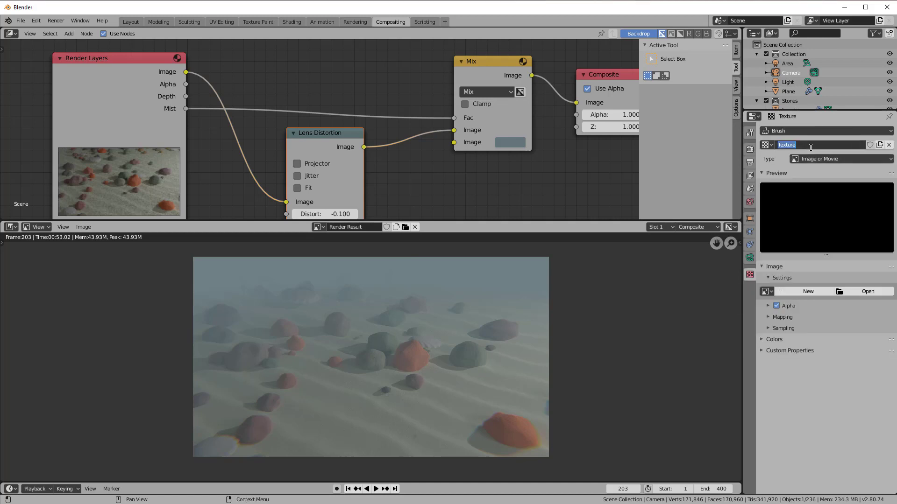
pyautogui.write('Underwatertexture')
pyautogui.press('Return')
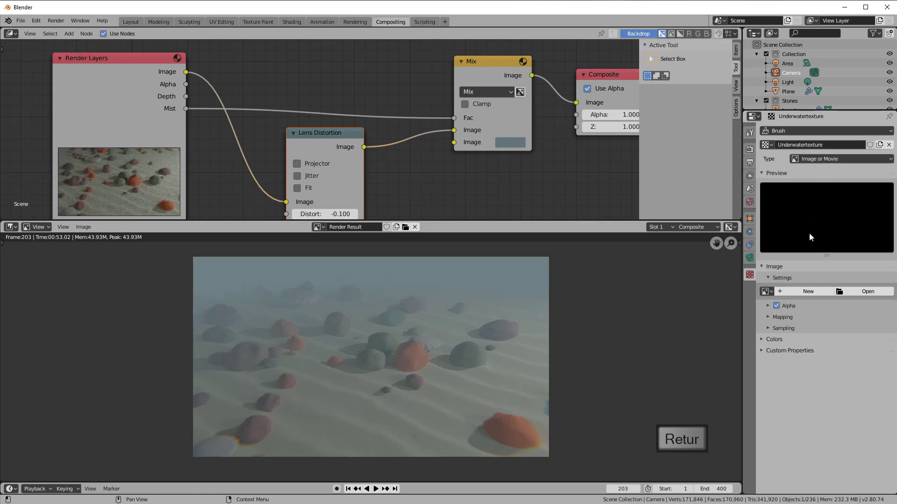
pyautogui.click(815, 159)
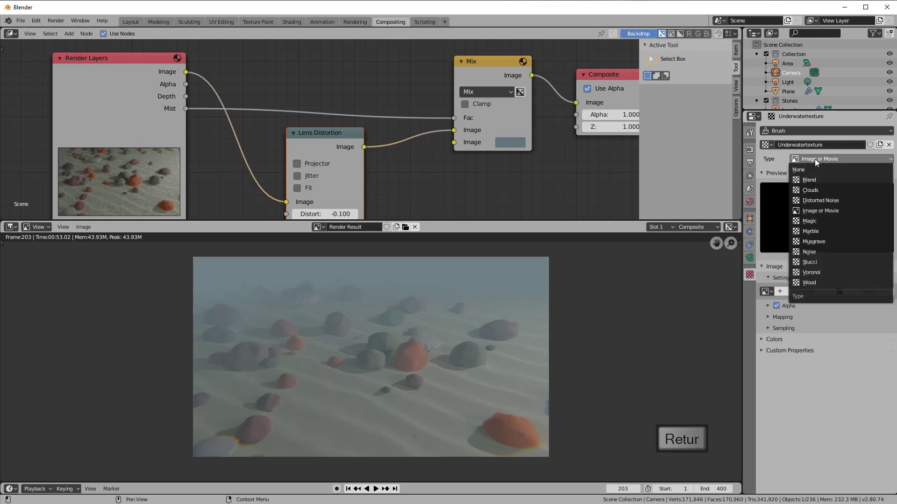
pyautogui.click(809, 191)
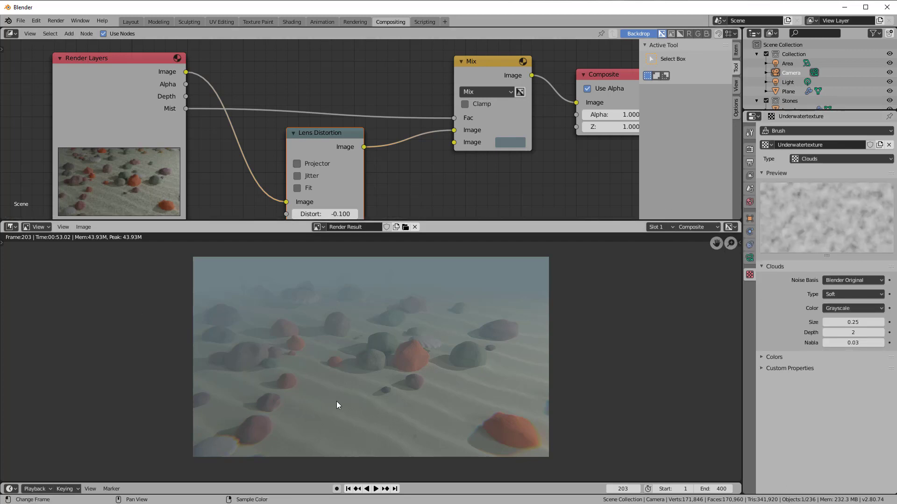
# Move the Composite and Mix nodes further from the Lens Distortion node to make room for more compositing nodes.
pyautogui.scroll(-2, 199, 116)
pyautogui.moveTo(199, 116); pyautogui.dragTo(73, 144, button='middle')
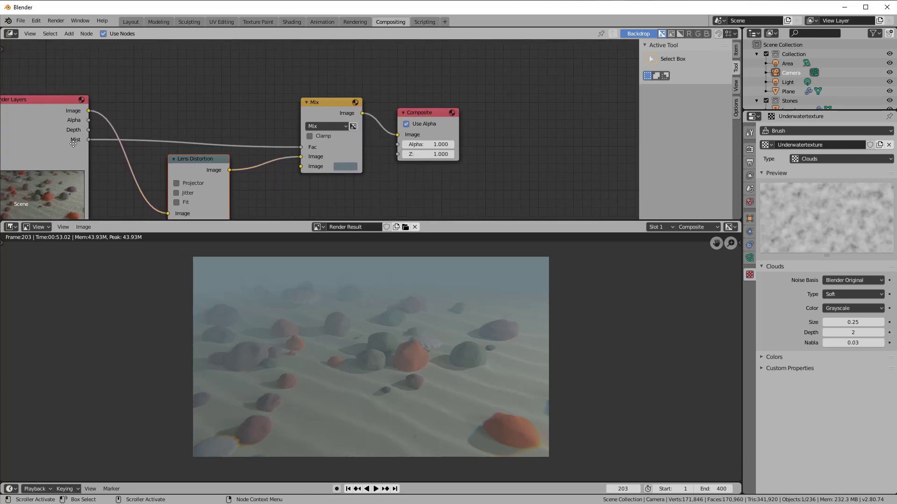
pyautogui.moveTo(423, 116); pyautogui.dragTo(562, 106)
pyautogui.moveTo(354, 104); pyautogui.dragTo(408, 100)
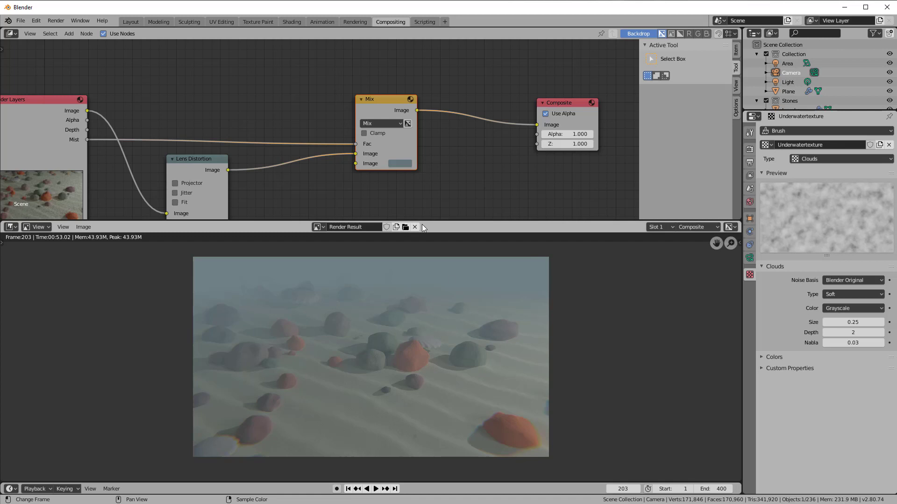
pyautogui.moveTo(379, 178); pyautogui.dragTo(422, 218, button='middle')
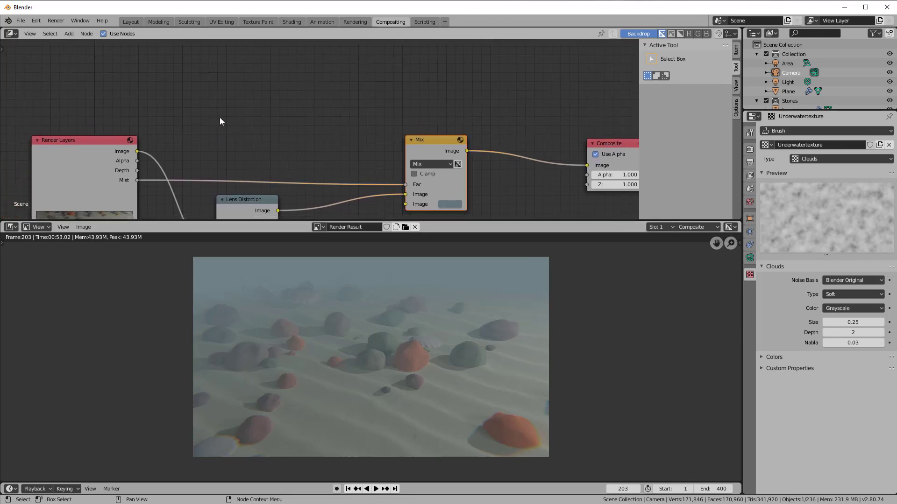
# Add a Texture input node above the Lens Distortion node and assign Underwatertexture to it.
pyautogui.hotkey('shift', 'a')
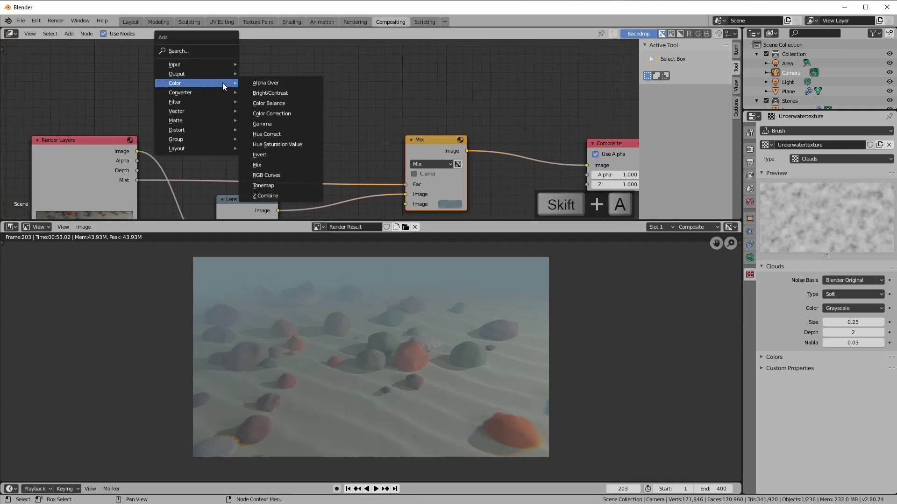
pyautogui.moveTo(194, 66)
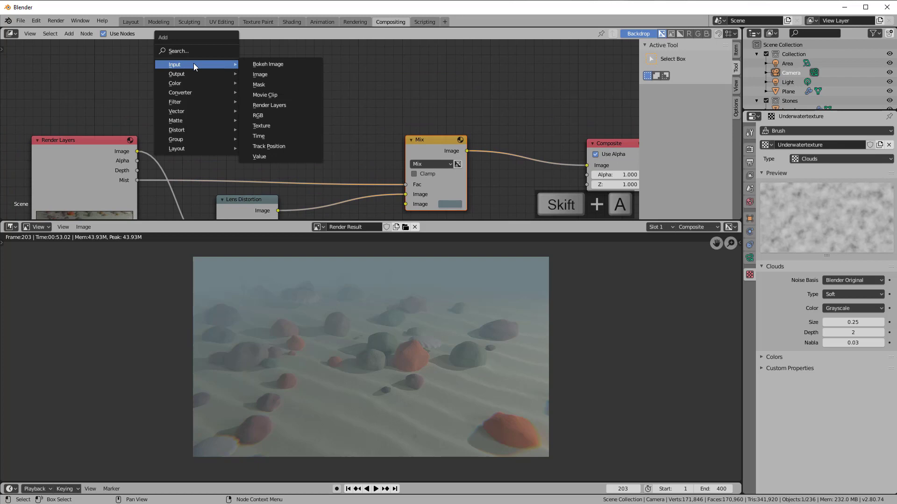
pyautogui.click(264, 125)
pyautogui.click(212, 49)
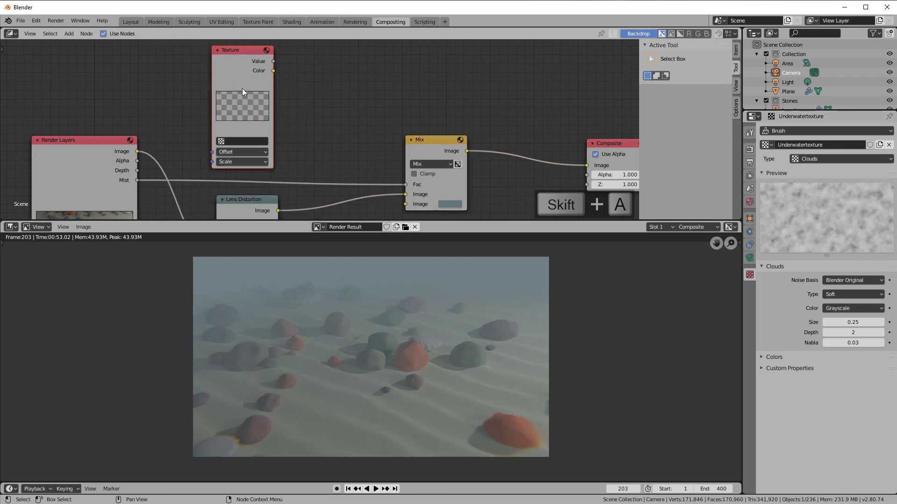
pyautogui.click(233, 138)
pyautogui.click(246, 162)
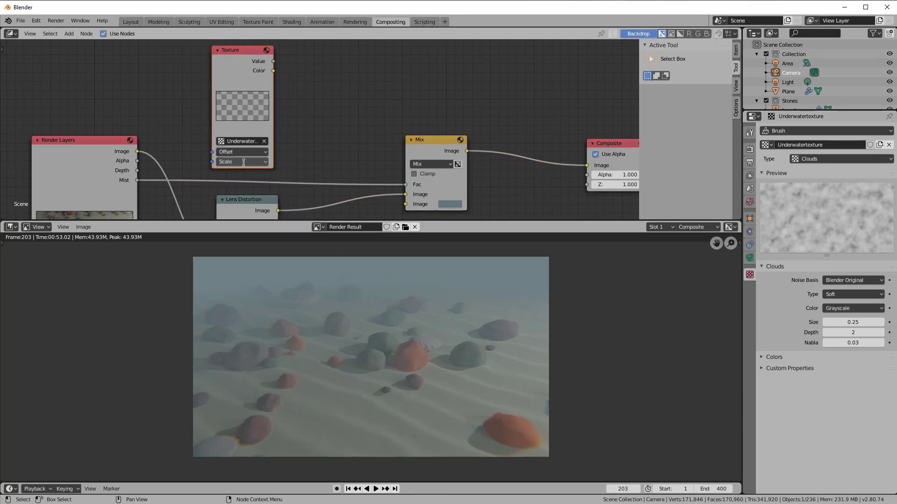
# Add a Math node, link the Texture's Value to its first input, and move the Mist link from the Mix Fac to its second input.
pyautogui.scroll(-1, 326, 146)
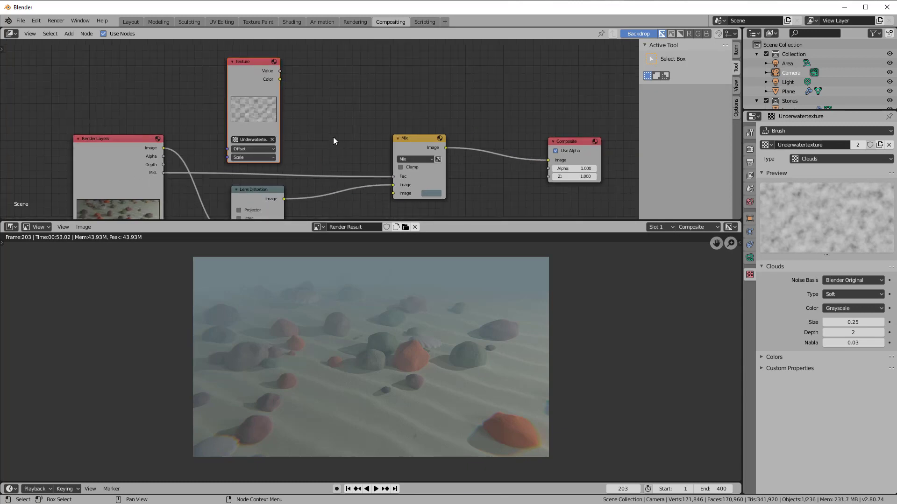
pyautogui.hotkey('shift', 'a')
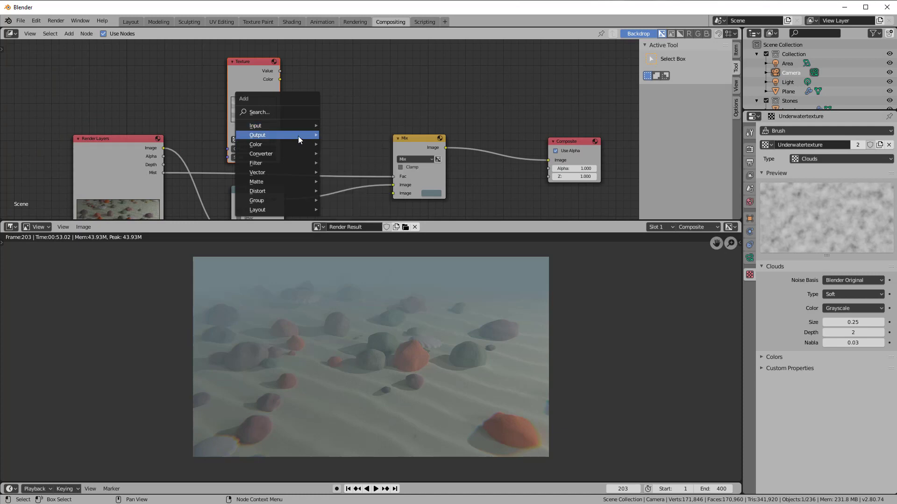
pyautogui.moveTo(287, 176)
pyautogui.moveTo(293, 153)
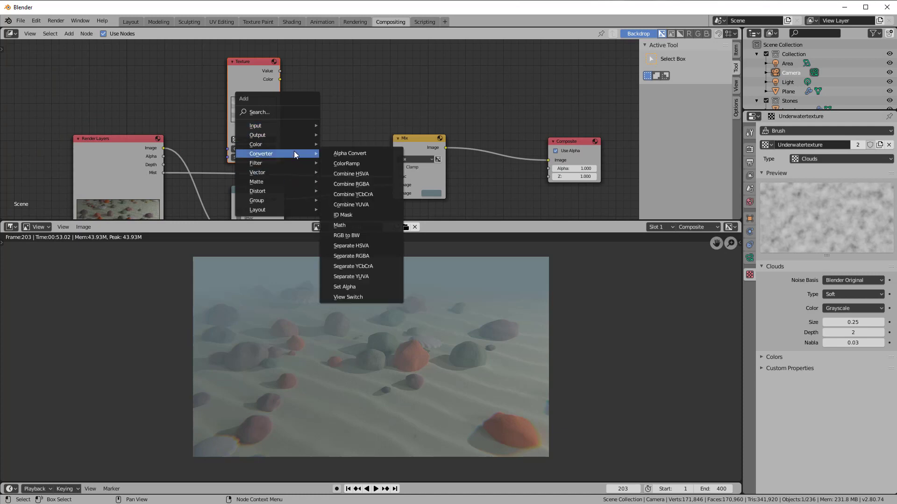
pyautogui.click(346, 222)
pyautogui.click(321, 86)
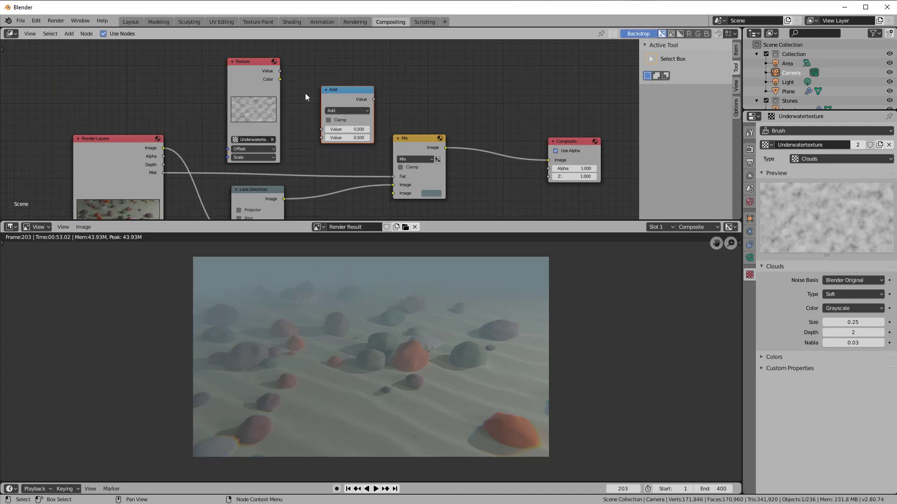
pyautogui.moveTo(280, 71); pyautogui.dragTo(321, 130)
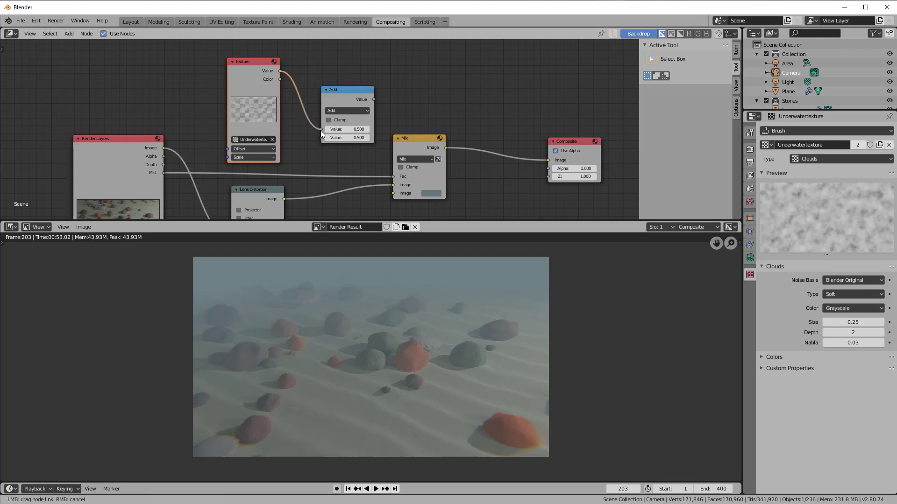
pyautogui.moveTo(393, 180); pyautogui.dragTo(321, 137)
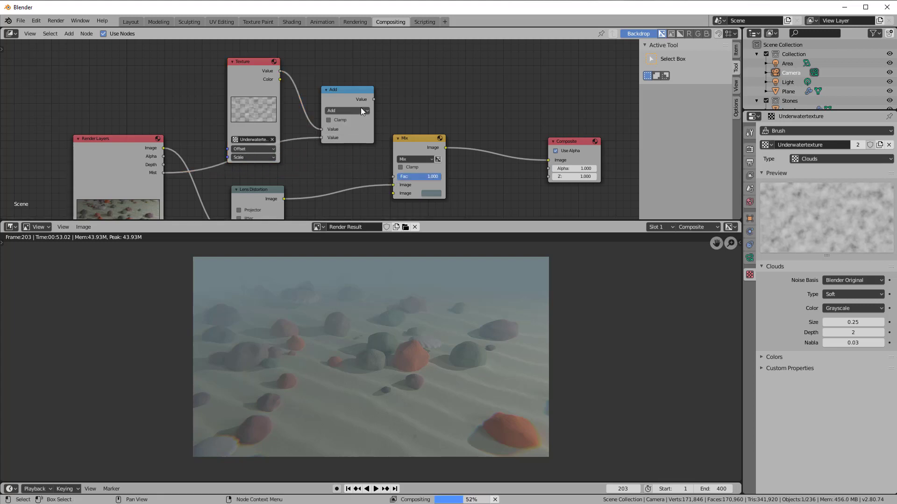
# Link the Math node's output to the Mix Fac, shift the Mix node further along, and set the Math operation to Multiply.
pyautogui.moveTo(373, 98); pyautogui.dragTo(394, 175)
pyautogui.moveTo(412, 141); pyautogui.dragTo(457, 133)
pyautogui.click(351, 110)
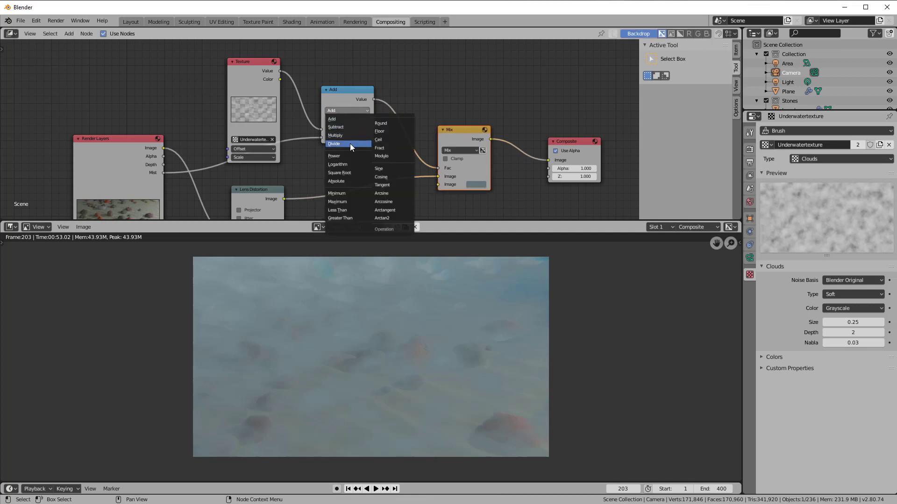
pyautogui.click(346, 133)
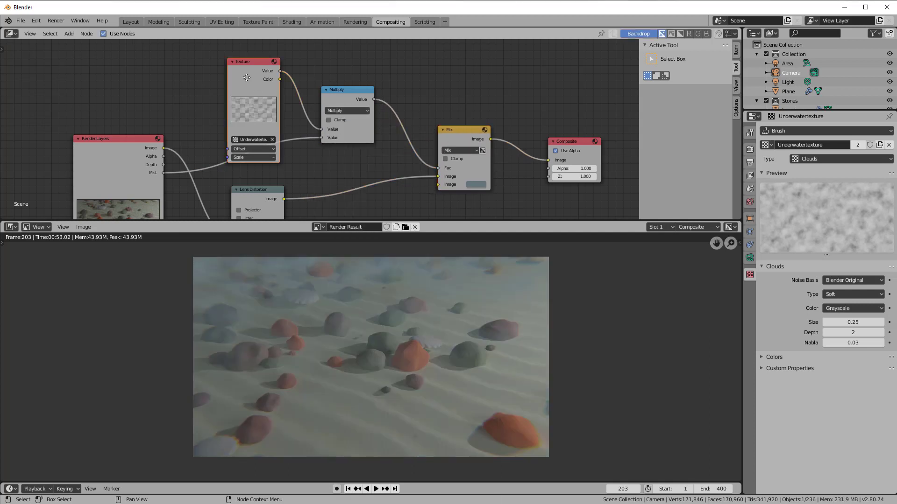
# Move the Texture node above the Render Layers node to make room before the Multiply node.
pyautogui.moveTo(250, 79); pyautogui.dragTo(234, 75)
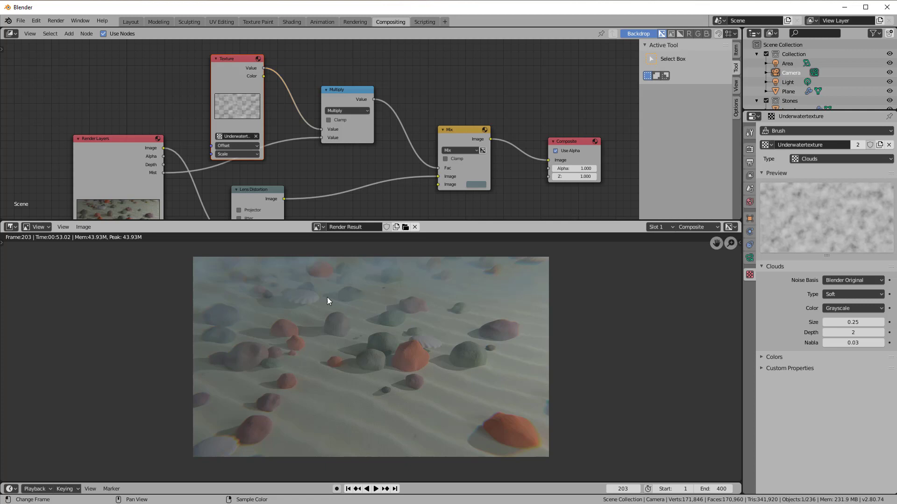
pyautogui.moveTo(217, 80); pyautogui.dragTo(188, 73)
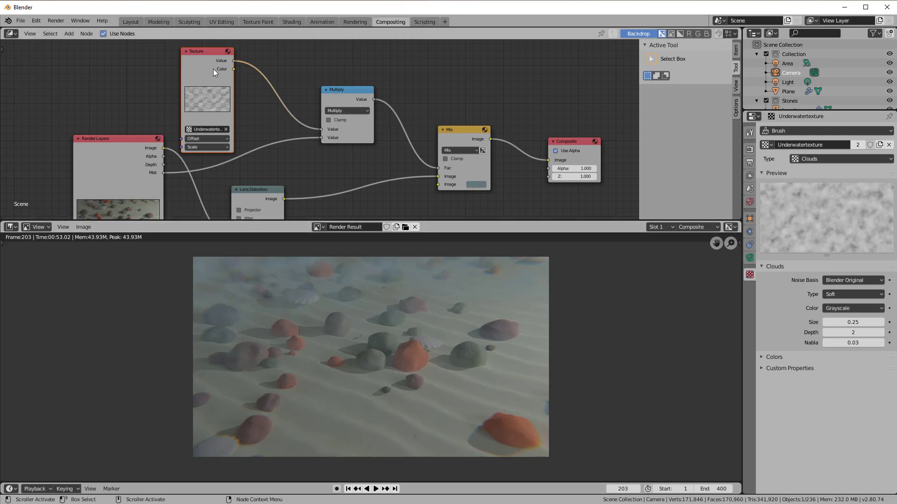
pyautogui.moveTo(190, 68); pyautogui.dragTo(80, 43)
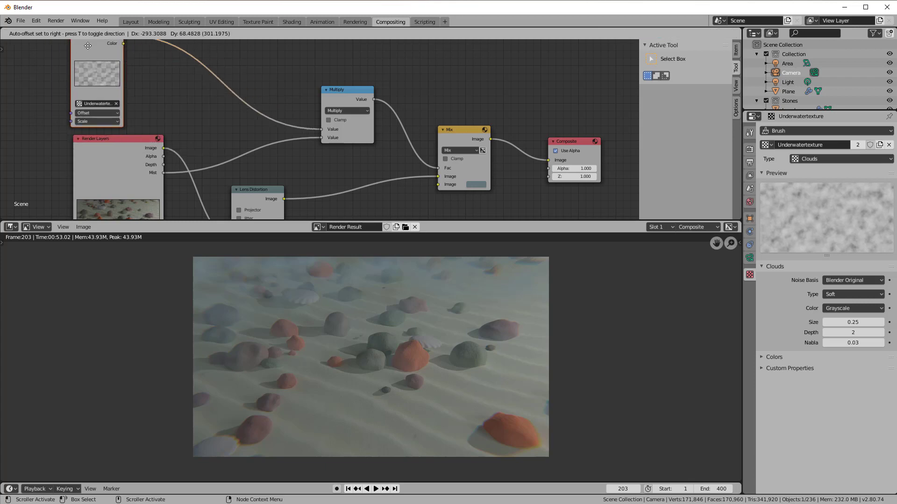
# Duplicate the Multiply node twice, inserting one copy on the Texture Value link and the other on the Mist link.
pyautogui.click(352, 92)
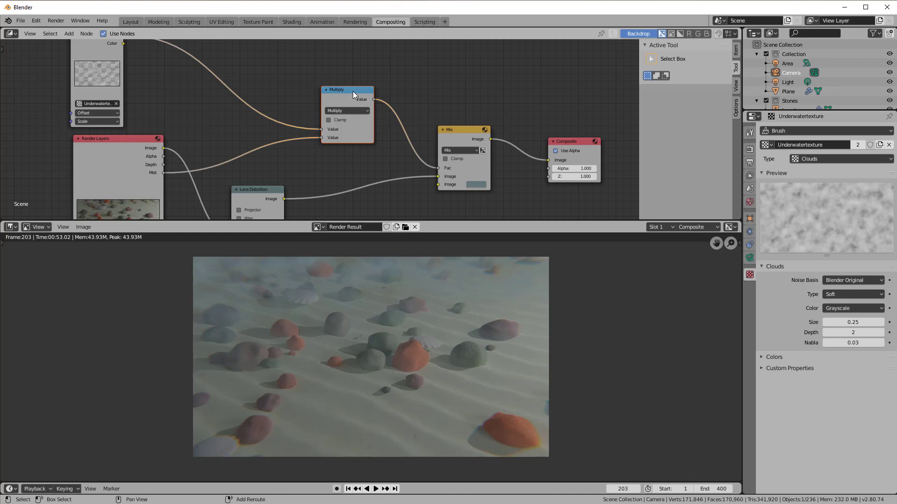
pyautogui.hotkey('shift', 'd')
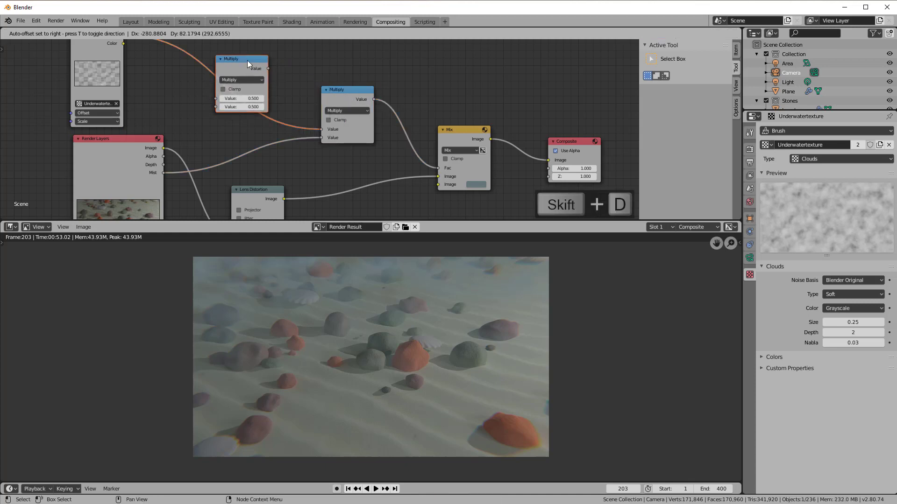
pyautogui.click(247, 61)
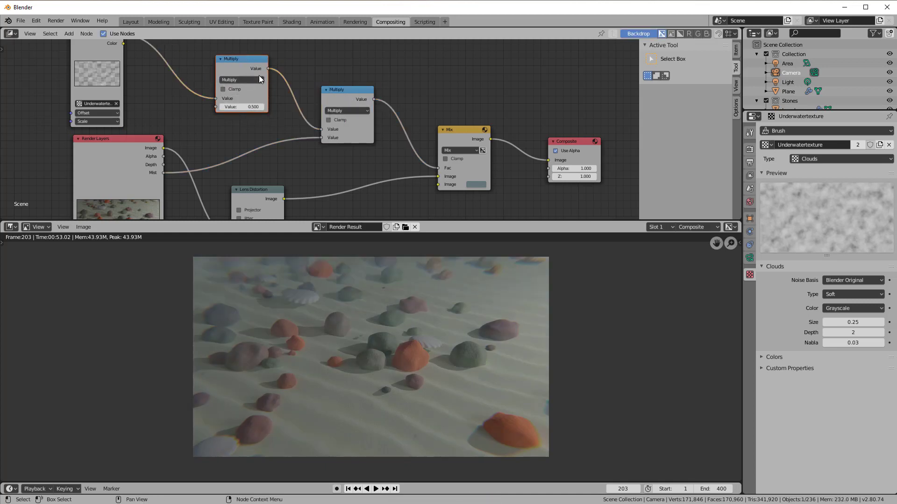
pyautogui.hotkey('shift', 'd')
pyautogui.click(266, 148)
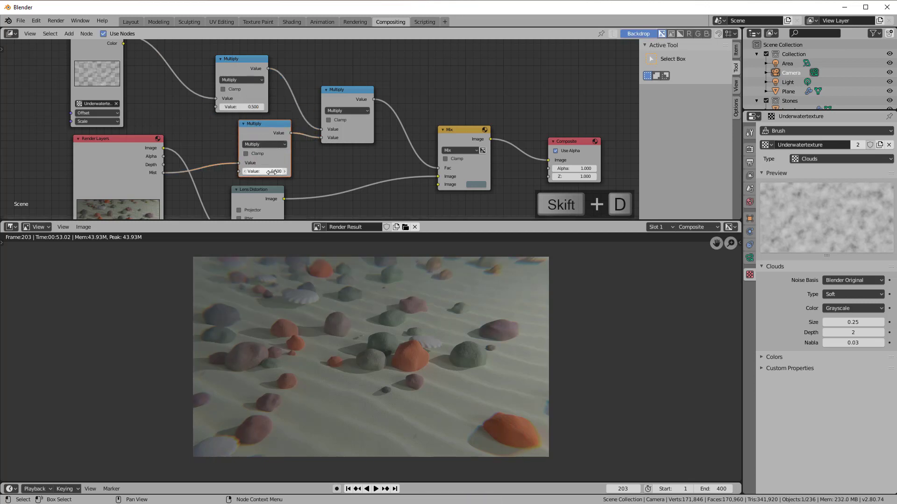
# Try a factor of 0.8 in the texture's Multiply node and 1.2 in the mist's Multiply node.
pyautogui.moveTo(268, 171); pyautogui.dragTo(305, 171)
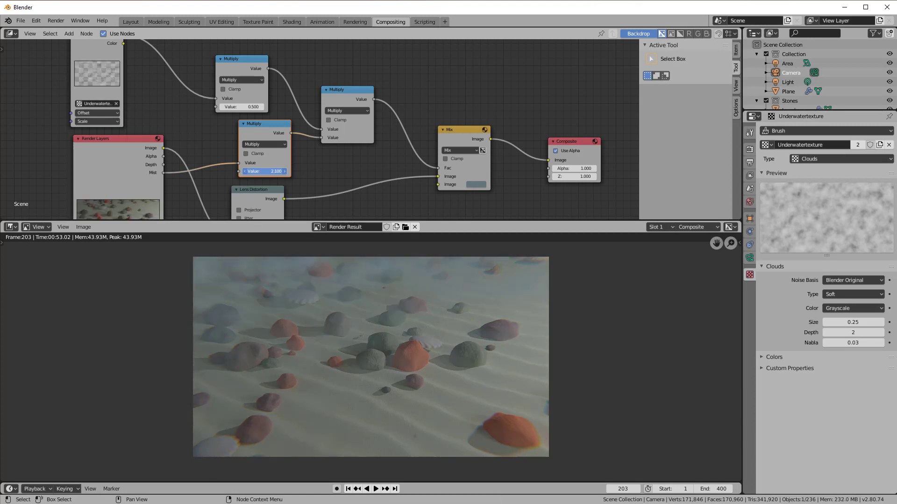
pyautogui.moveTo(243, 106); pyautogui.dragTo(266, 107)
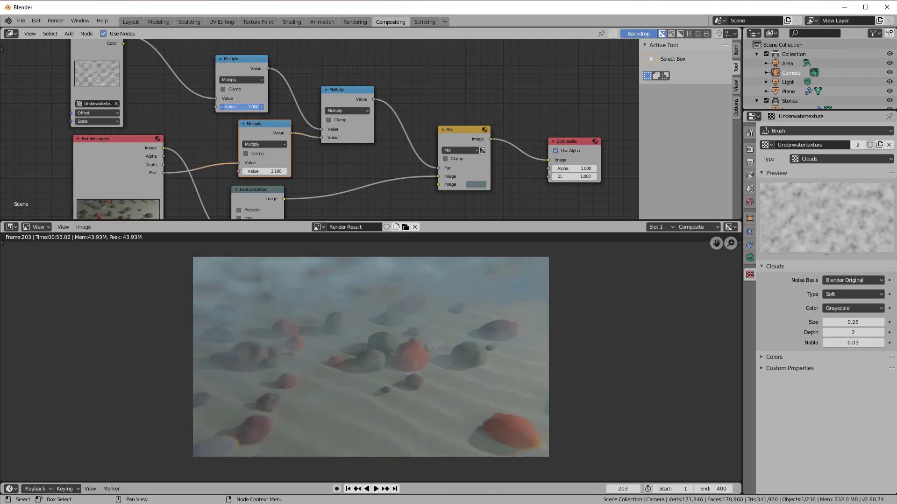
pyautogui.click(222, 106)
pyautogui.click(222, 106)
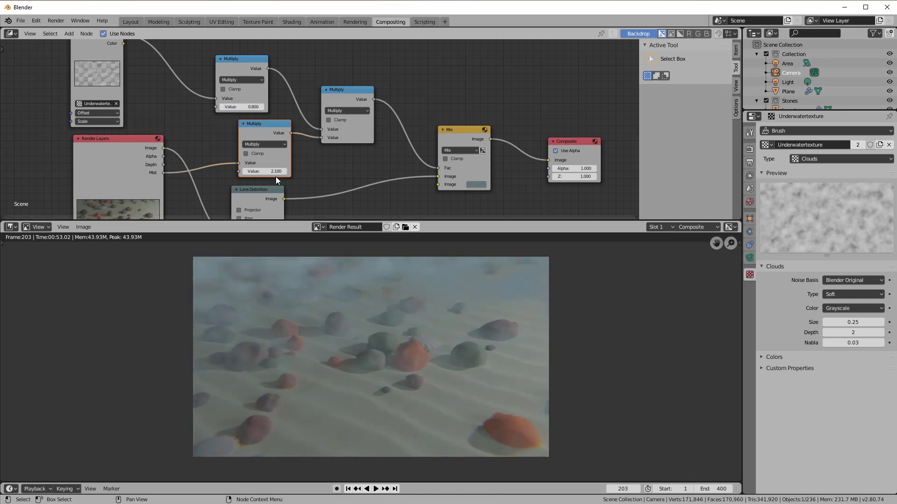
pyautogui.moveTo(276, 172); pyautogui.dragTo(251, 172)
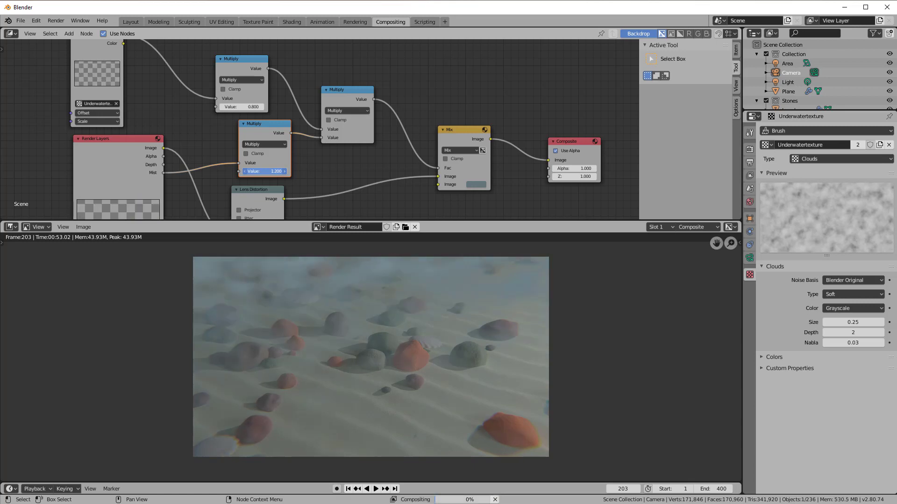
# Switch the combining Math node to Add, with the texture's Multiply factor at 0.5 and the mist's at 0.4.
pyautogui.click(343, 110)
pyautogui.click(342, 118)
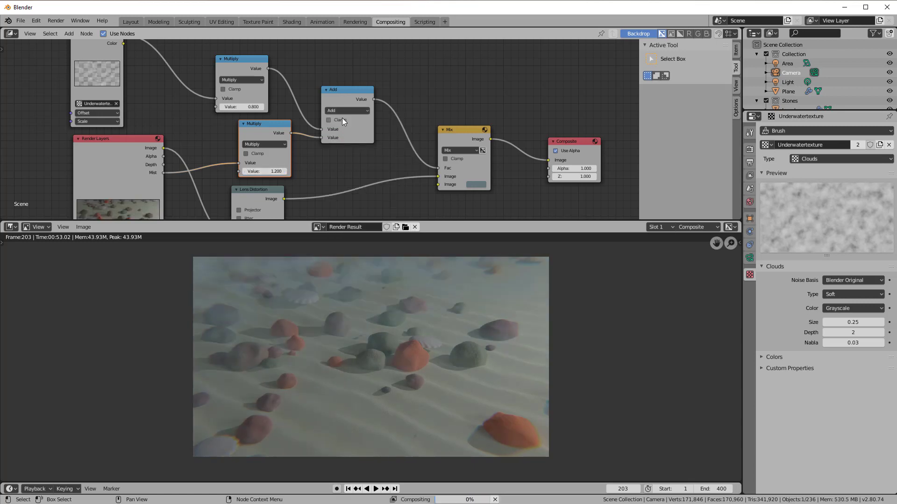
pyautogui.moveTo(277, 172); pyautogui.dragTo(252, 171)
pyautogui.moveTo(243, 107); pyautogui.dragTo(264, 112)
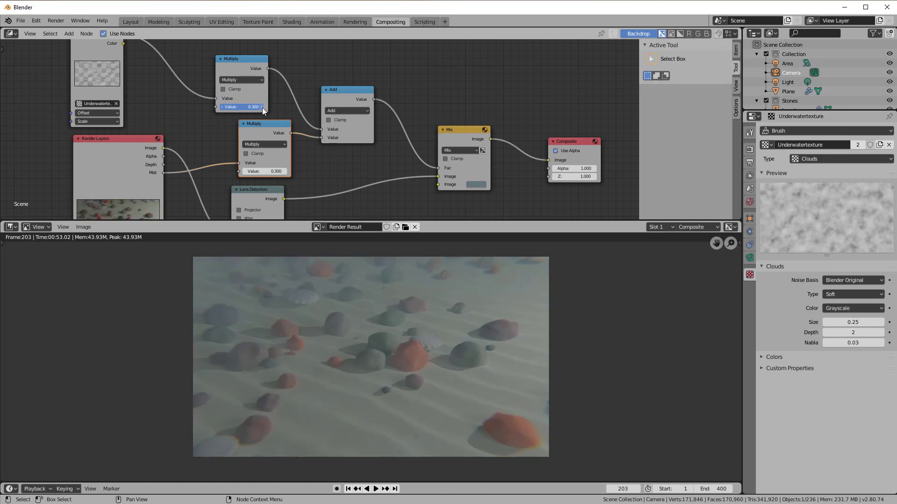
pyautogui.click(262, 107)
pyautogui.click(262, 107)
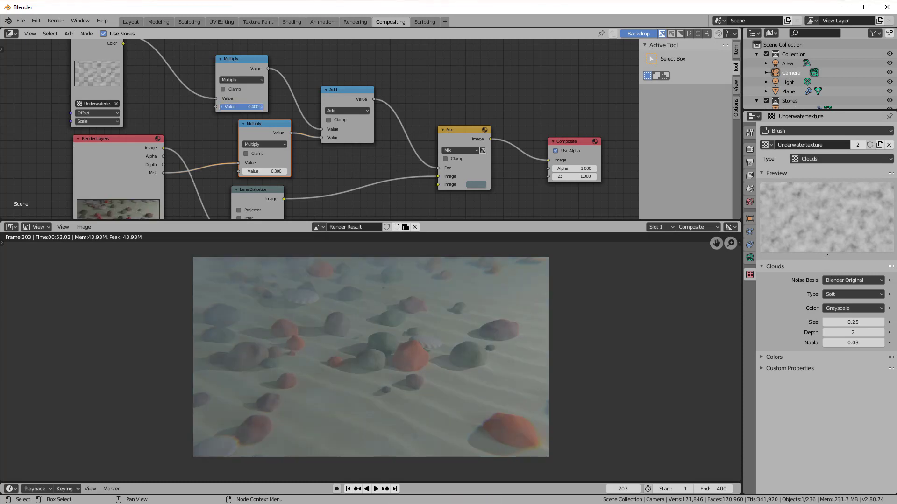
pyautogui.click(285, 171)
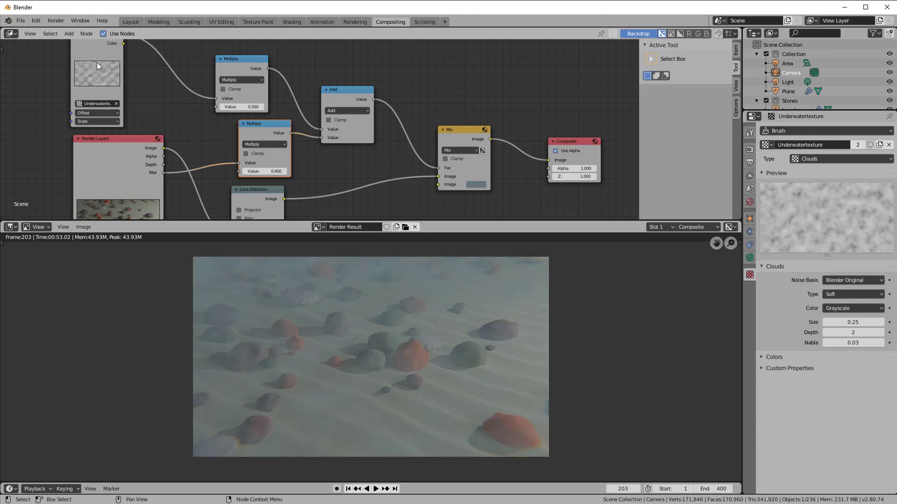
# Set the Clouds texture size to 2.00 and the mist's Multiply factor to 0.5.
pyautogui.moveTo(852, 323); pyautogui.dragTo(892, 322)
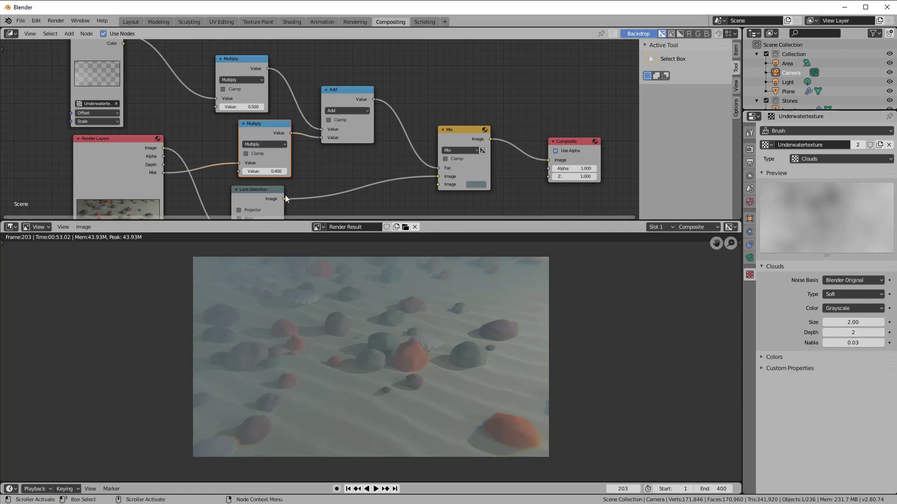
pyautogui.click(284, 171)
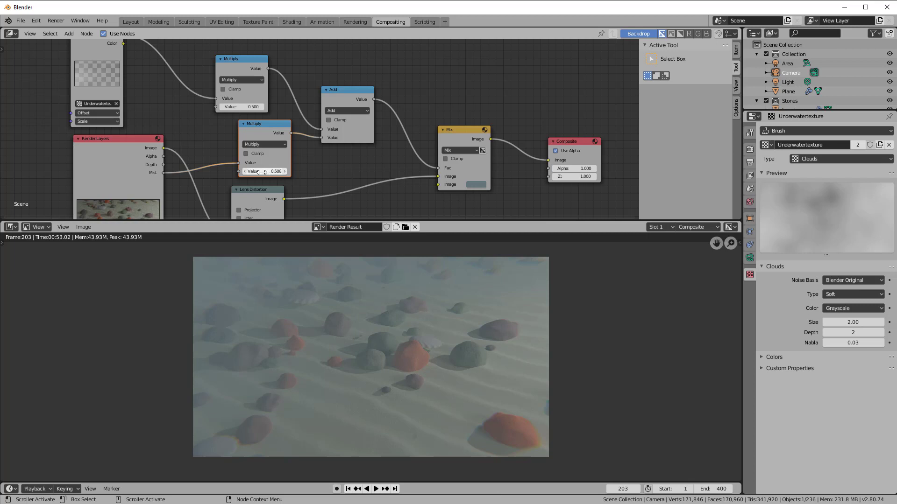
# Change the Mix node's second image colour to a greener teal.
pyautogui.click(476, 185)
pyautogui.moveTo(500, 96); pyautogui.dragTo(498, 95)
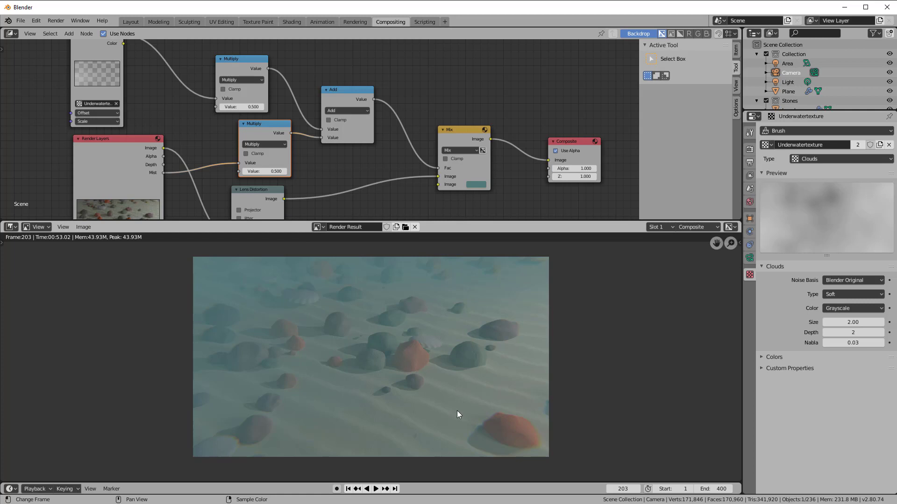
# Move the Composite node further from the Mix node and place a new Sun Beams filter node below the Mix node.
pyautogui.scroll(-2, 390, 195)
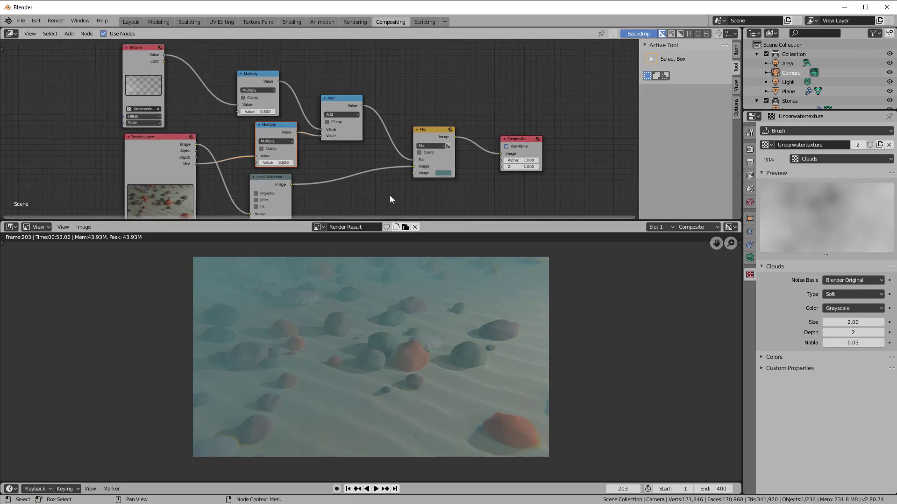
pyautogui.moveTo(389, 195); pyautogui.dragTo(374, 134, button='middle')
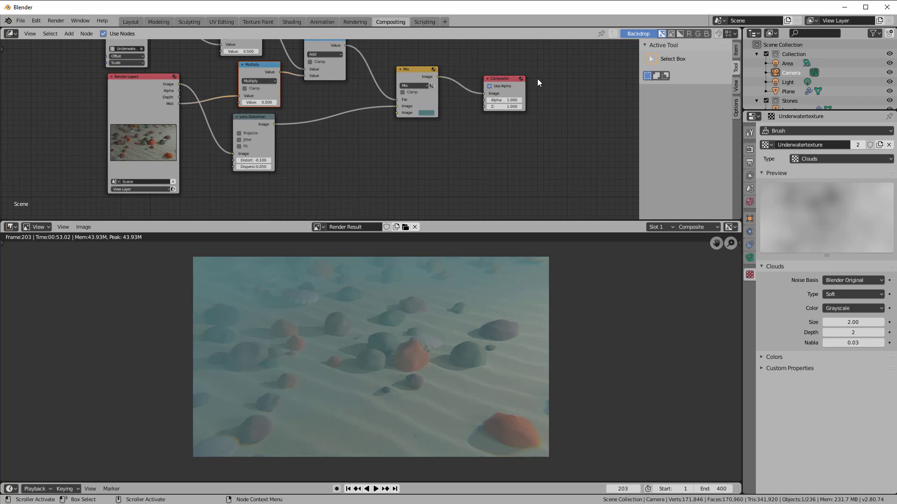
pyautogui.moveTo(506, 79); pyautogui.dragTo(569, 89)
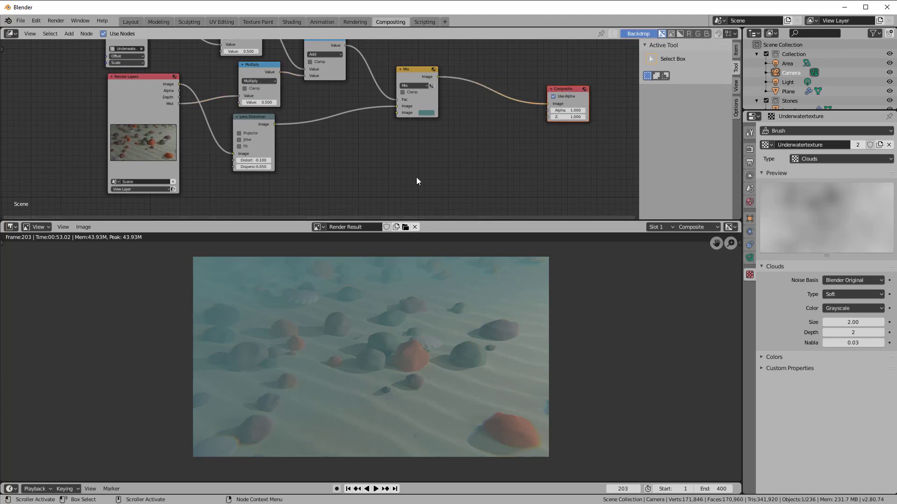
pyautogui.hotkey('shift', 'a')
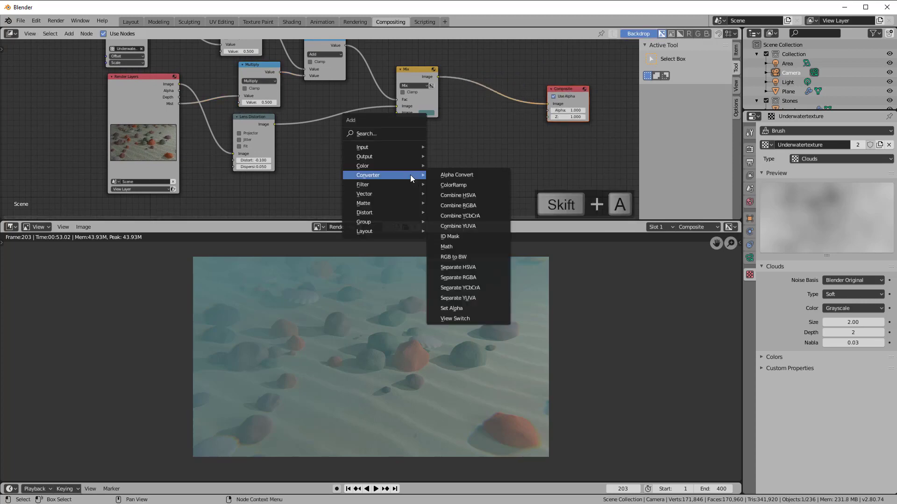
pyautogui.moveTo(371, 187)
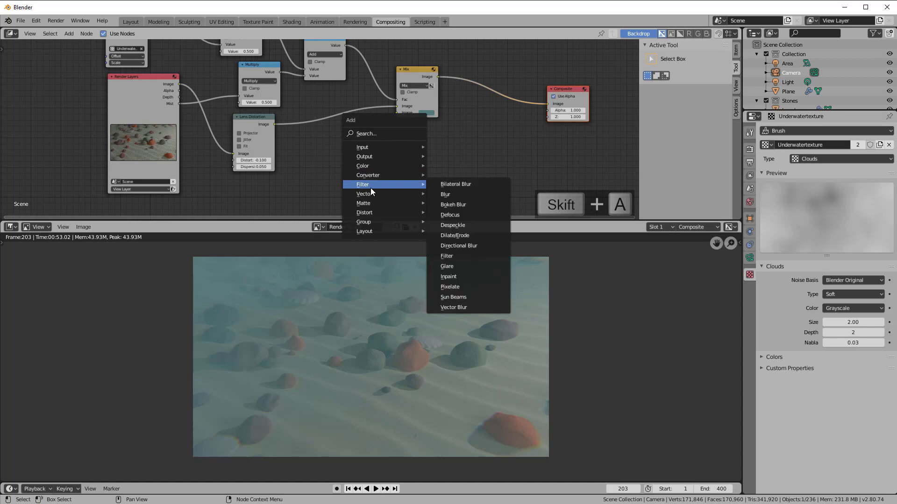
pyautogui.click(478, 295)
pyautogui.click(395, 182)
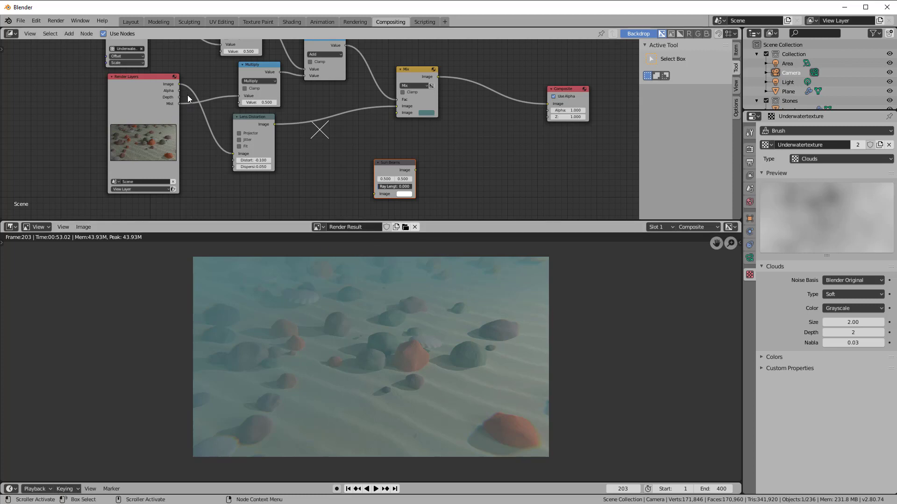
# Link the Render Layers Image to the Sun Beams input and the Sun Beams output to the Composite Image.
pyautogui.moveTo(179, 84); pyautogui.dragTo(374, 194)
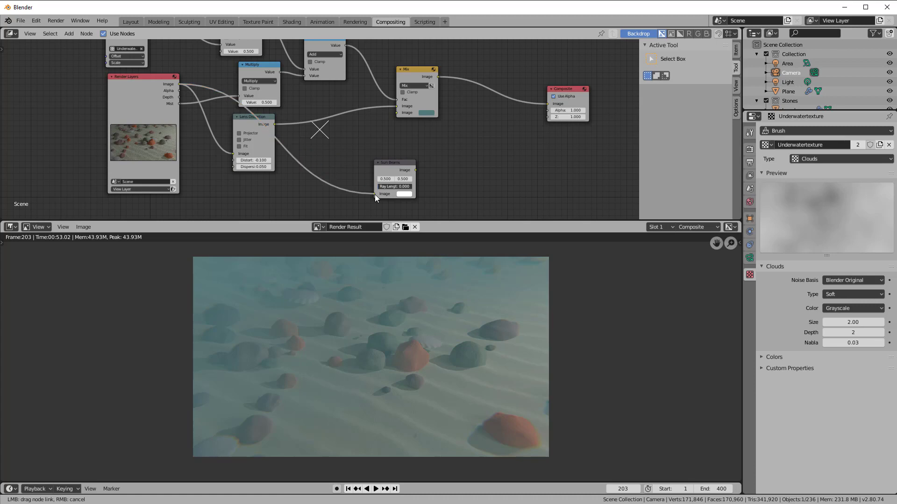
pyautogui.scroll(5, 490, 191)
pyautogui.moveTo(516, 185); pyautogui.dragTo(342, 162, button='middle')
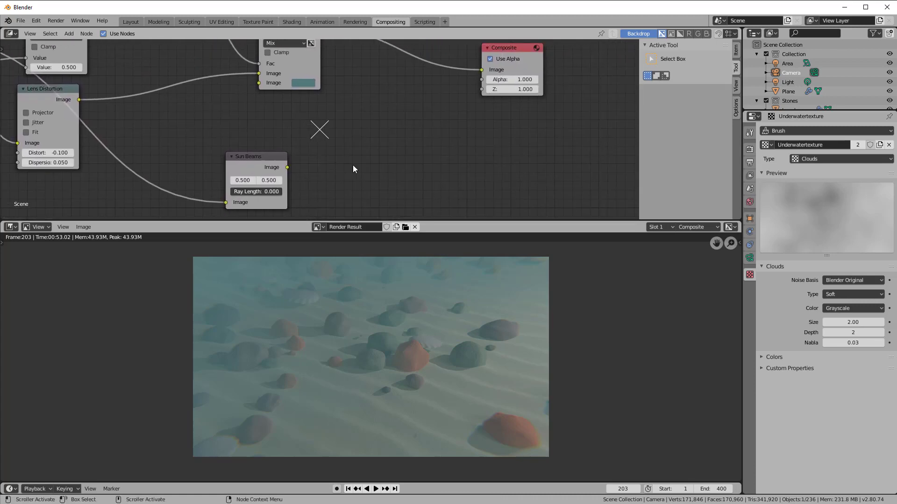
pyautogui.scroll(-1, 356, 170)
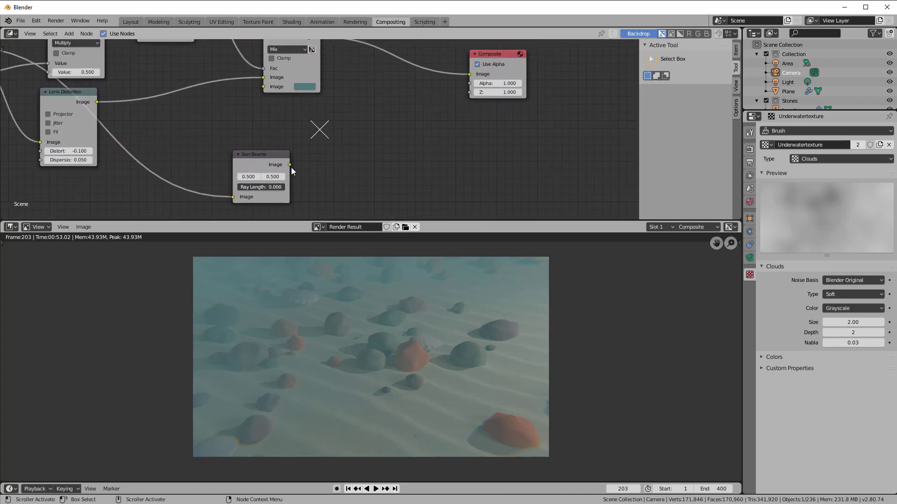
pyautogui.moveTo(290, 165); pyautogui.dragTo(475, 73)
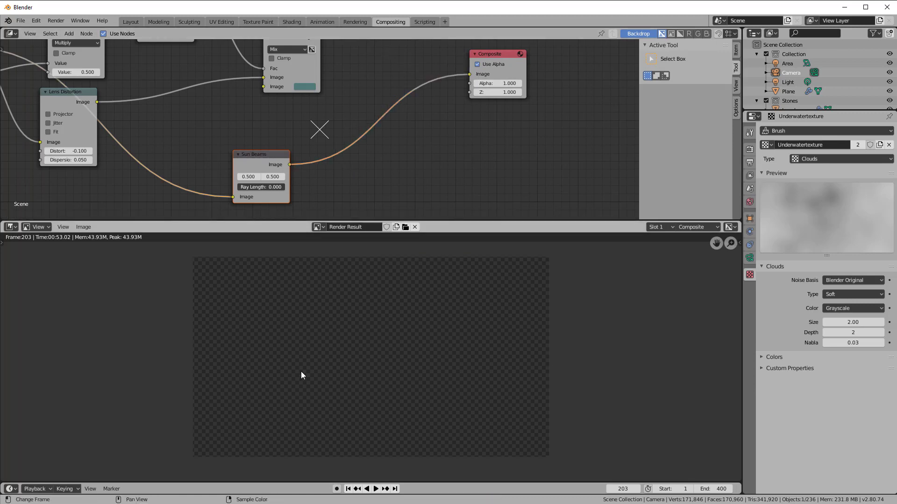
# Set the Sun Beams node's ray length to 0.267 and its source position to 0.100 and 1.600.
pyautogui.scroll(2, 337, 165)
pyautogui.moveTo(297, 214); pyautogui.dragTo(330, 159, button='middle')
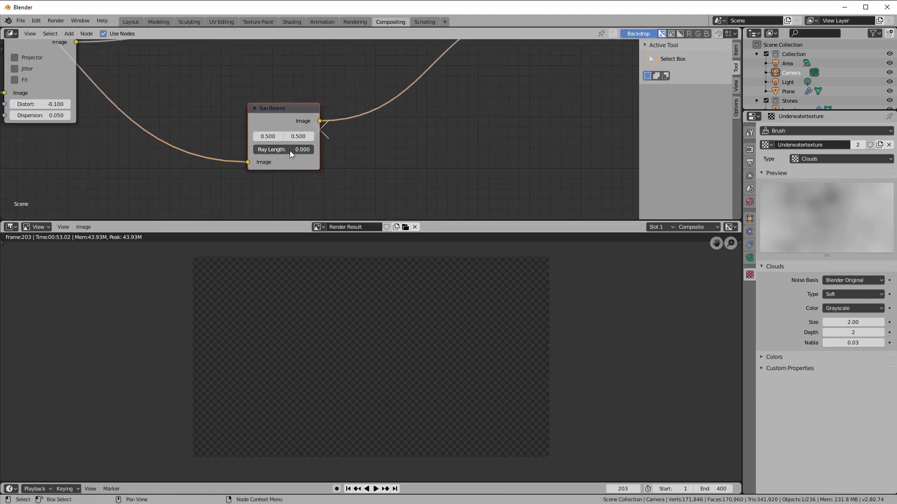
pyautogui.moveTo(288, 148); pyautogui.dragTo(265, 150)
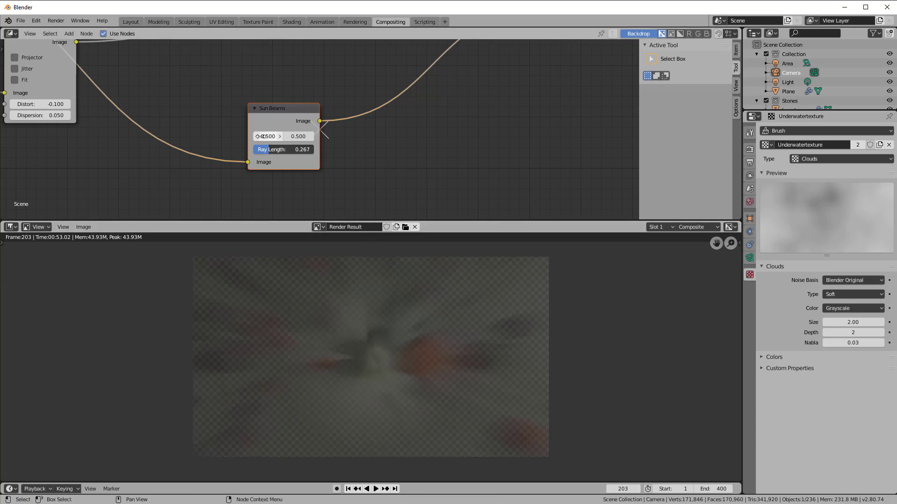
pyautogui.click(298, 137)
pyautogui.write('1.6')
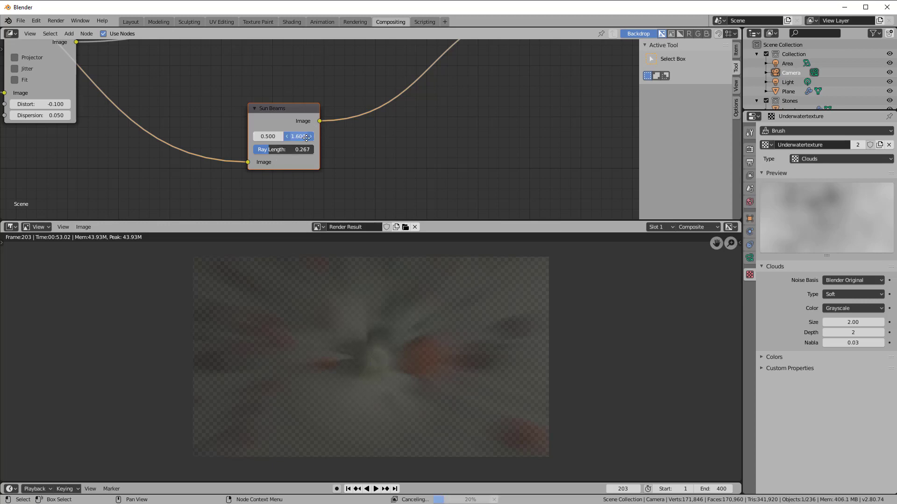
pyautogui.press('Return')
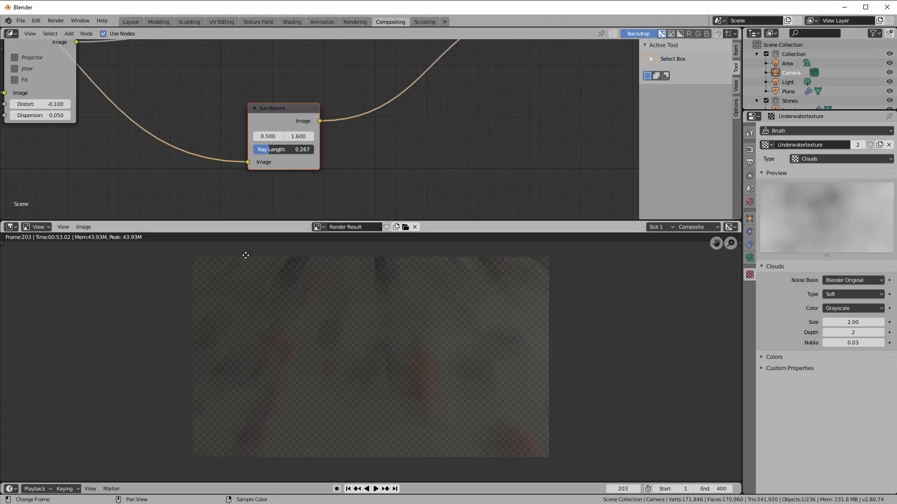
pyautogui.moveTo(269, 135); pyautogui.dragTo(265, 134)
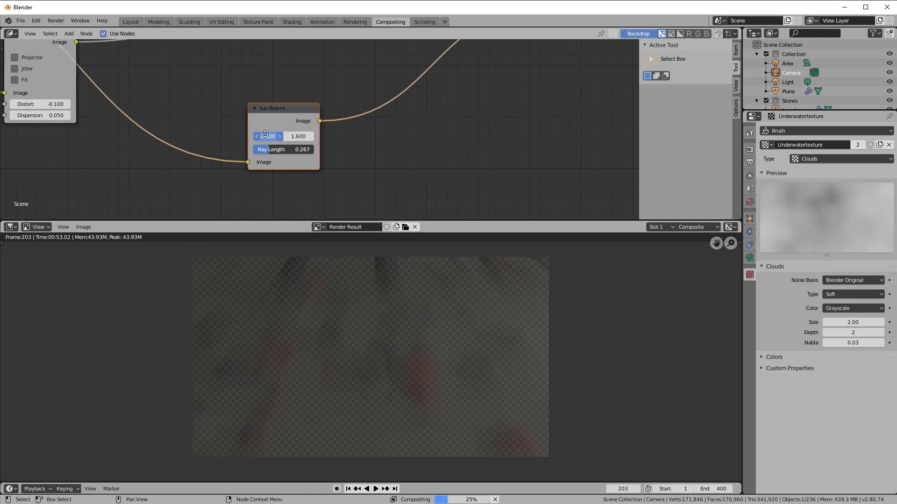
pyautogui.click(302, 137)
pyautogui.click(371, 150)
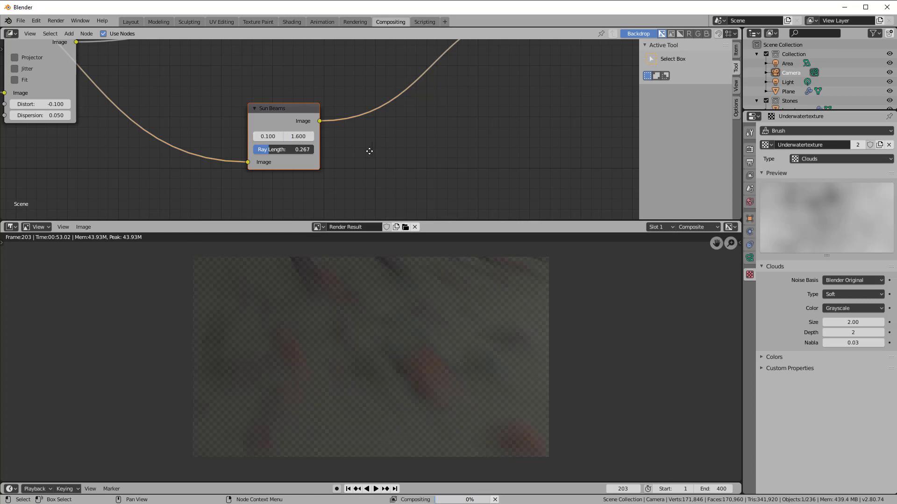
# Insert a new Mix colour node on the link between the Sun Beams and Composite nodes.
pyautogui.scroll(-4, 434, 148)
pyautogui.moveTo(420, 163); pyautogui.dragTo(439, 68, button='middle')
pyautogui.scroll(-5, 420, 158)
pyautogui.scroll(4, 470, 120)
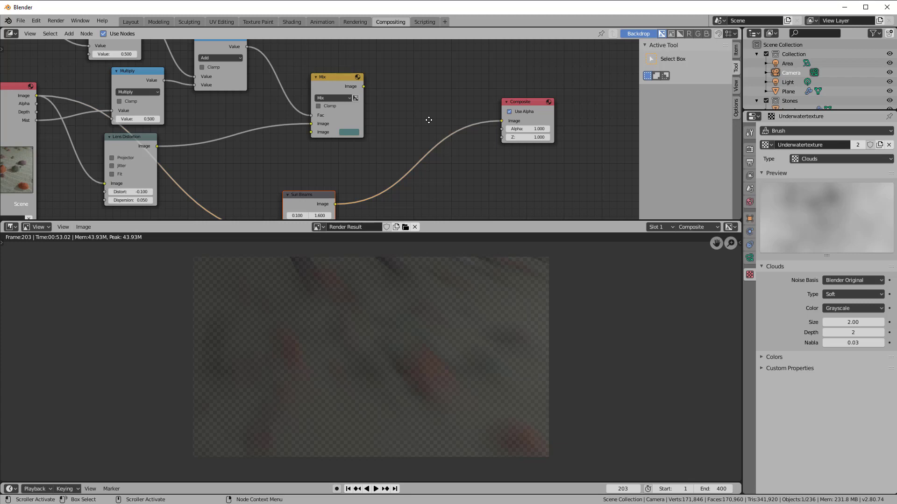
pyautogui.hotkey('shift', 'a')
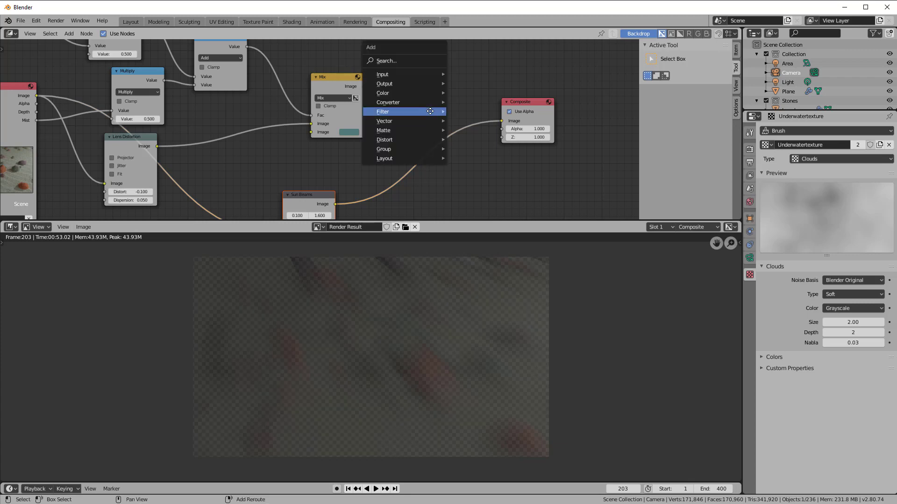
pyautogui.moveTo(395, 93)
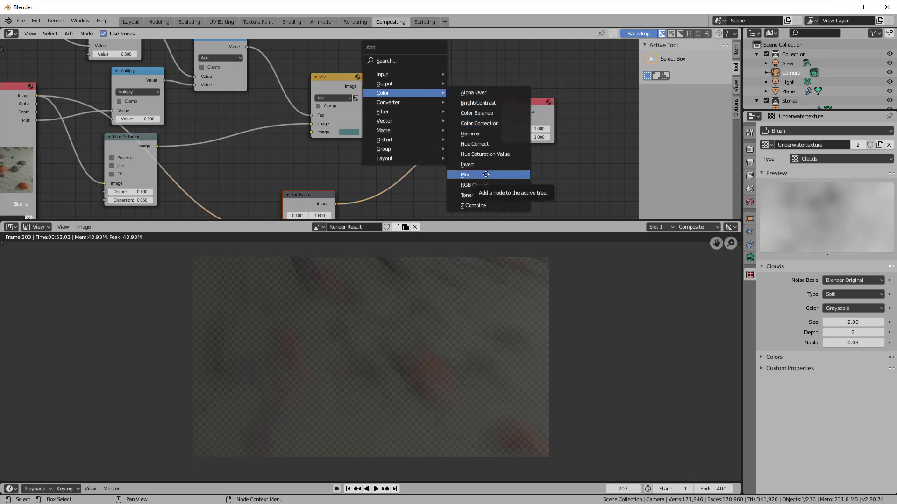
pyautogui.click(465, 175)
pyautogui.click(438, 80)
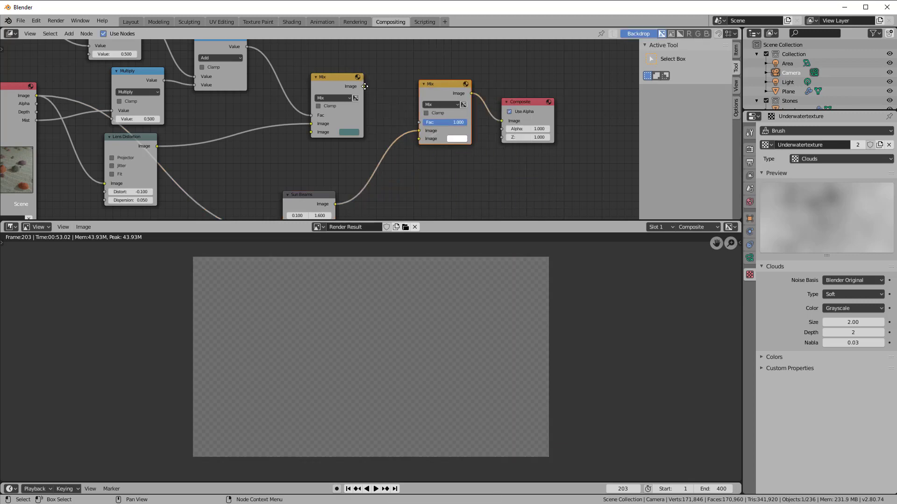
# Link the teal mist Mix output to the new Mix node's first image, keep Sun Beams on the second, and set Fac to 0.342.
pyautogui.moveTo(364, 86); pyautogui.dragTo(440, 119)
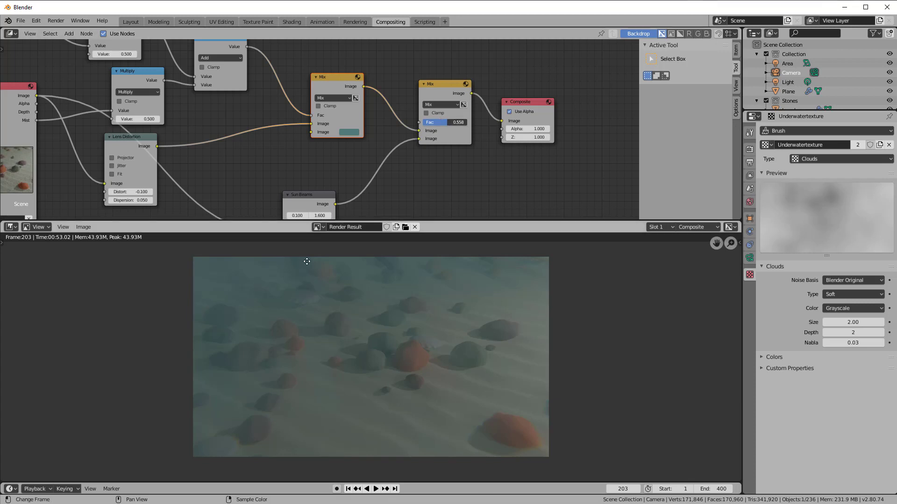
pyautogui.moveTo(447, 122); pyautogui.dragTo(430, 119)
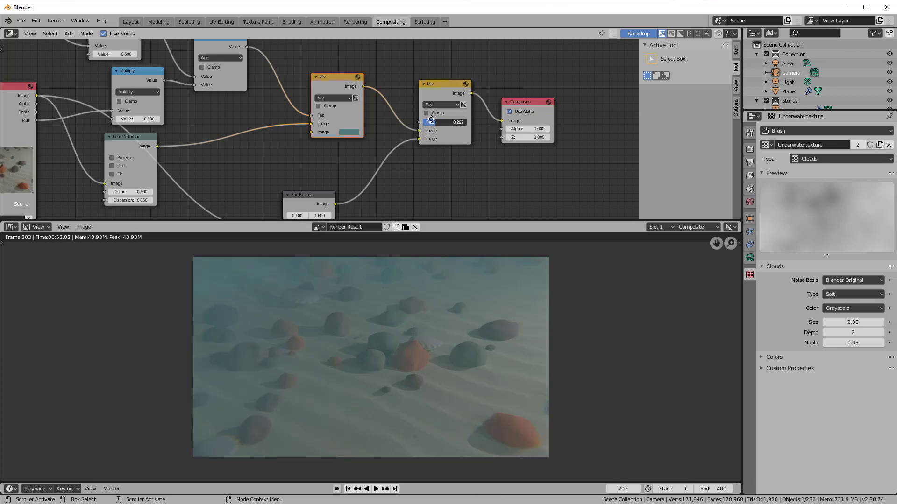
pyautogui.moveTo(431, 120); pyautogui.dragTo(434, 120)
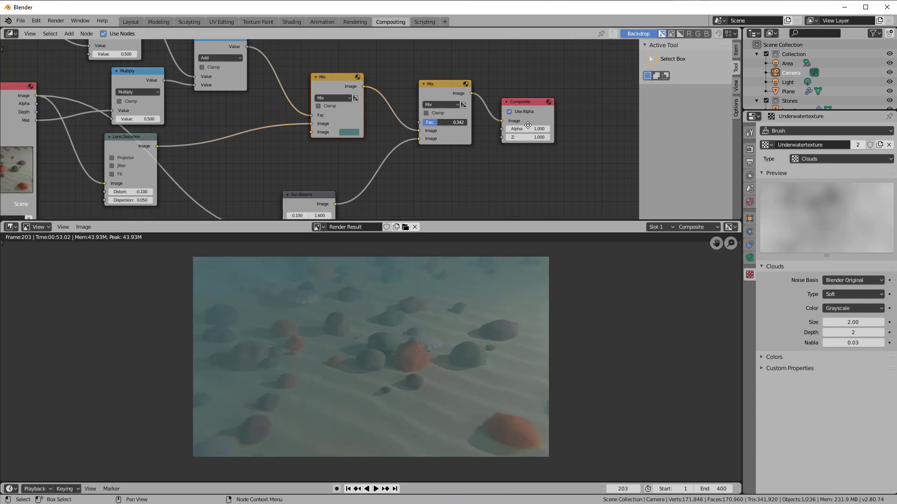
# Space out the Composite, second Mix and Sun Beams nodes to leave room between Sun Beams and the second Mix.
pyautogui.click(534, 101)
pyautogui.moveTo(533, 101); pyautogui.dragTo(560, 95)
pyautogui.moveTo(442, 84); pyautogui.dragTo(466, 79)
pyautogui.moveTo(439, 175); pyautogui.dragTo(446, 136, button='middle')
pyautogui.moveTo(327, 165); pyautogui.dragTo(310, 165)
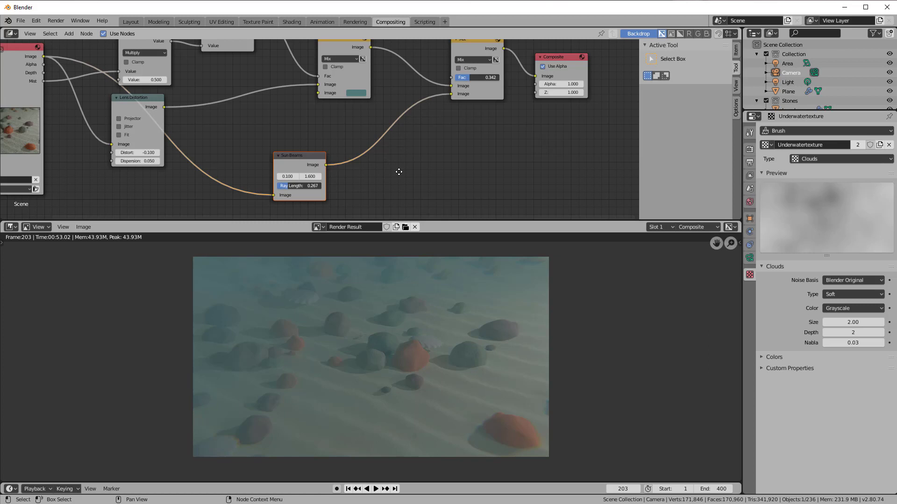
# Insert a Glare filter node on the link between the Sun Beams node and the second Mix node.
pyautogui.hotkey('shift', 'a')
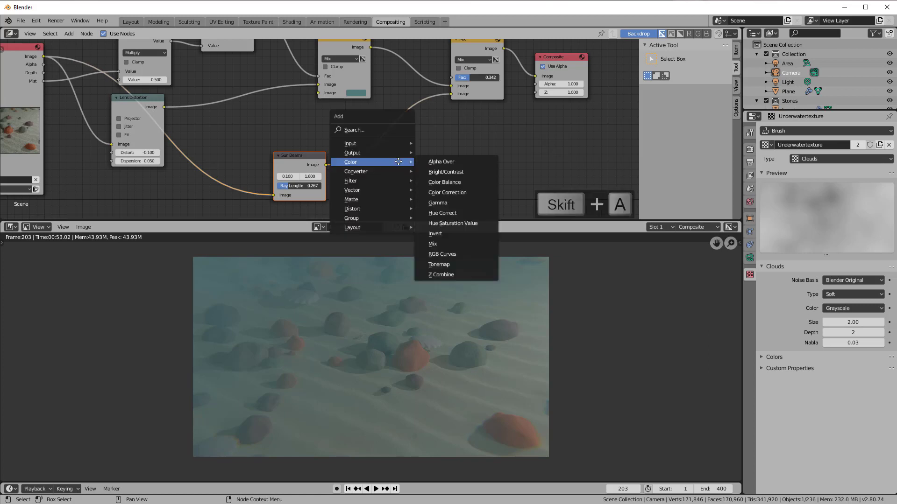
pyautogui.moveTo(385, 180)
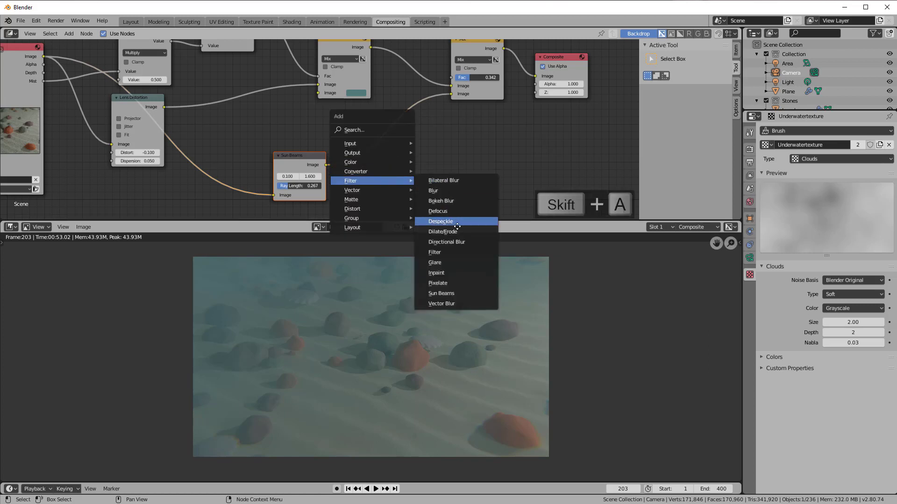
pyautogui.click(447, 260)
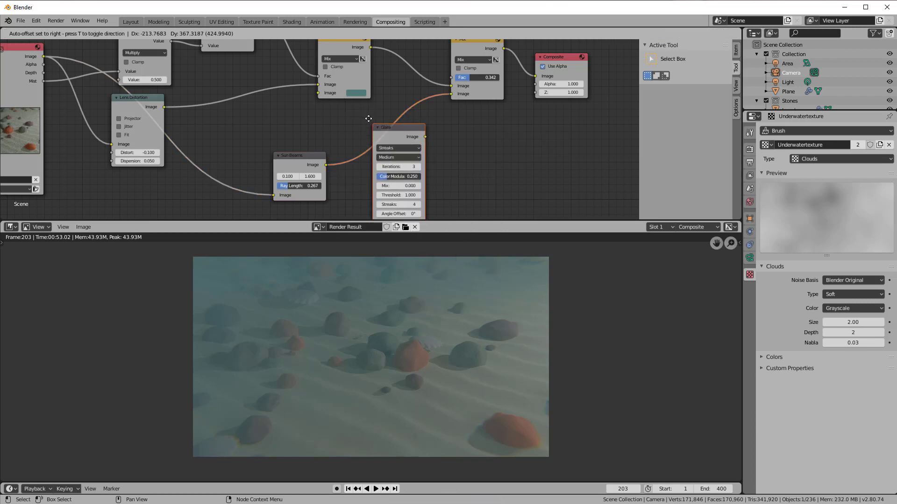
pyautogui.click(367, 118)
# Configure the Glare node as Fog Glow with threshold 0.000 and size 9.
pyautogui.click(393, 143)
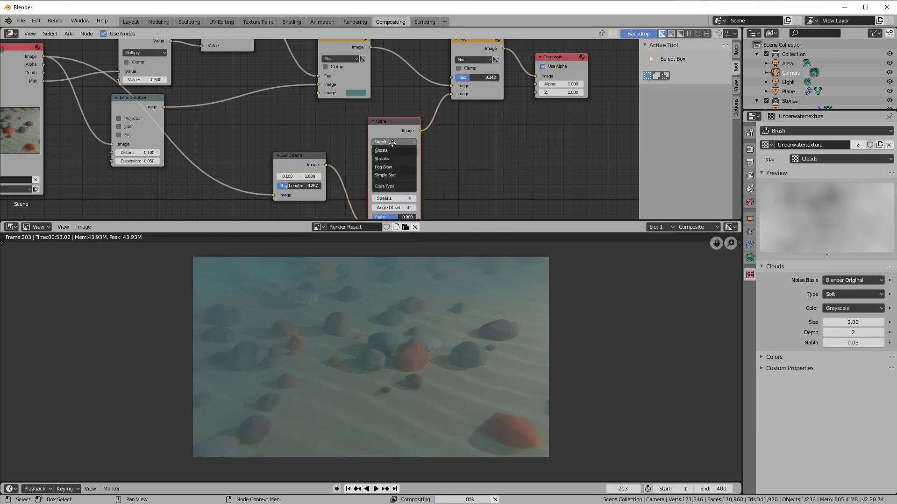
pyautogui.click(395, 168)
pyautogui.moveTo(458, 163); pyautogui.dragTo(448, 141, button='middle')
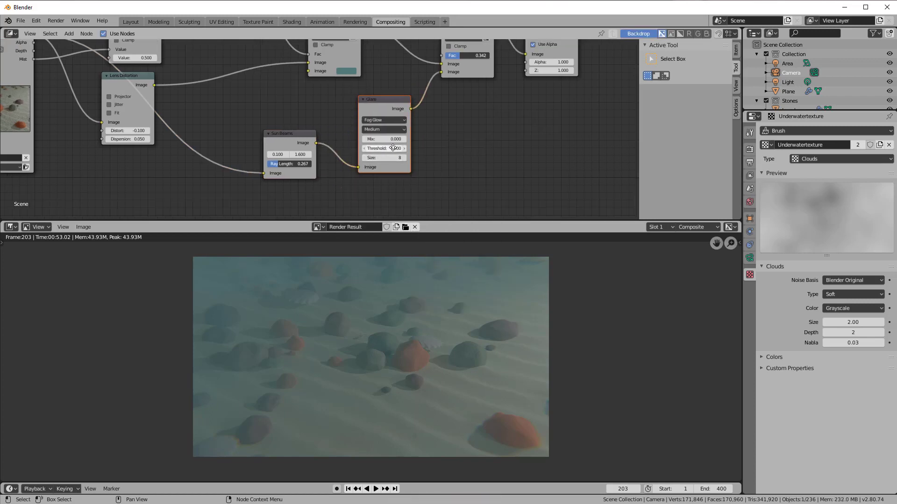
pyautogui.moveTo(395, 148); pyautogui.dragTo(362, 147)
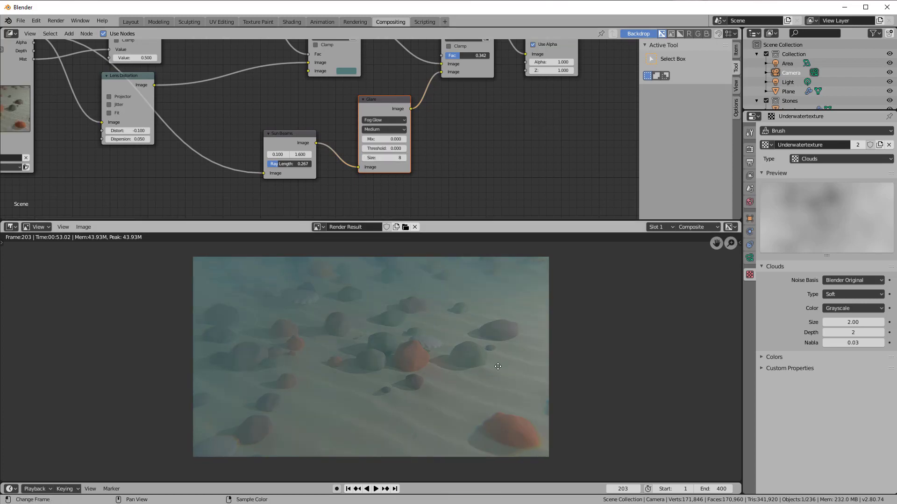
pyautogui.click(404, 157)
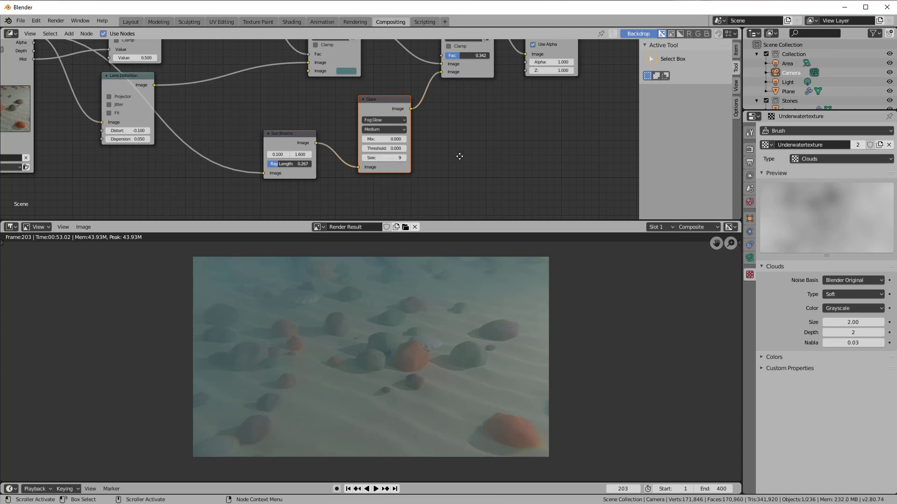
# Move the Composite node further from the second Mix node and insert a Color Balance node on the link between them.
pyautogui.moveTo(484, 147); pyautogui.dragTo(409, 196, button='middle')
pyautogui.scroll(-3, 450, 174)
pyautogui.moveTo(450, 174); pyautogui.dragTo(424, 199, button='middle')
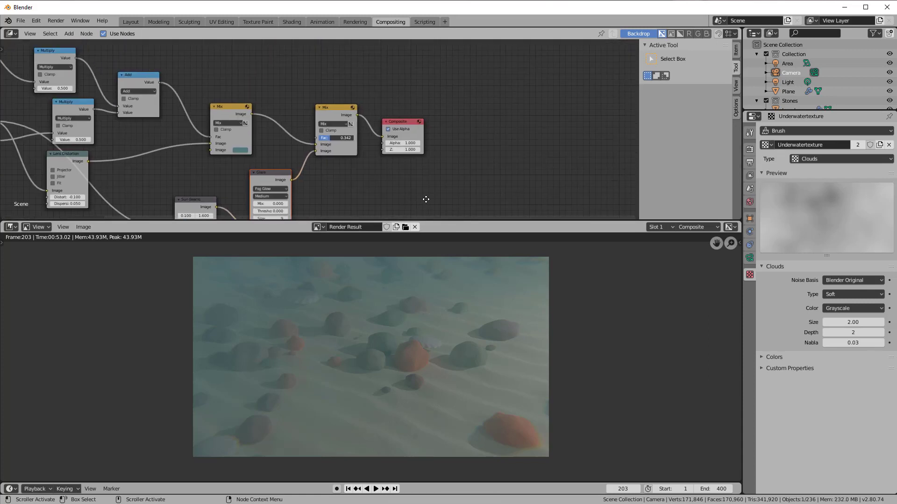
pyautogui.click(404, 122)
pyautogui.moveTo(446, 124); pyautogui.dragTo(567, 103)
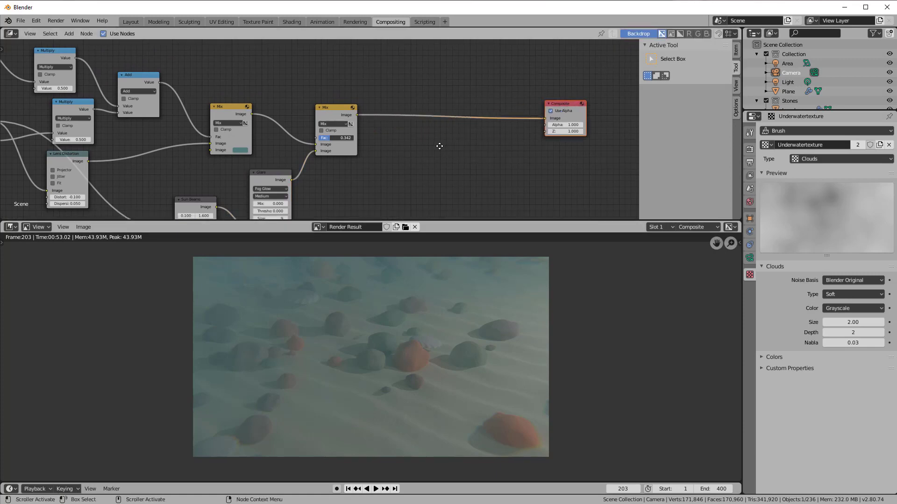
pyautogui.hotkey('shift', 'a')
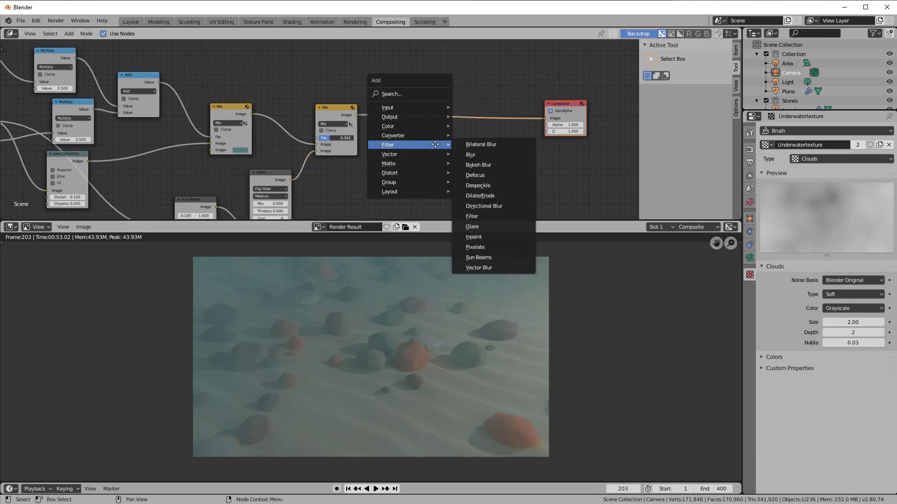
pyautogui.moveTo(416, 128)
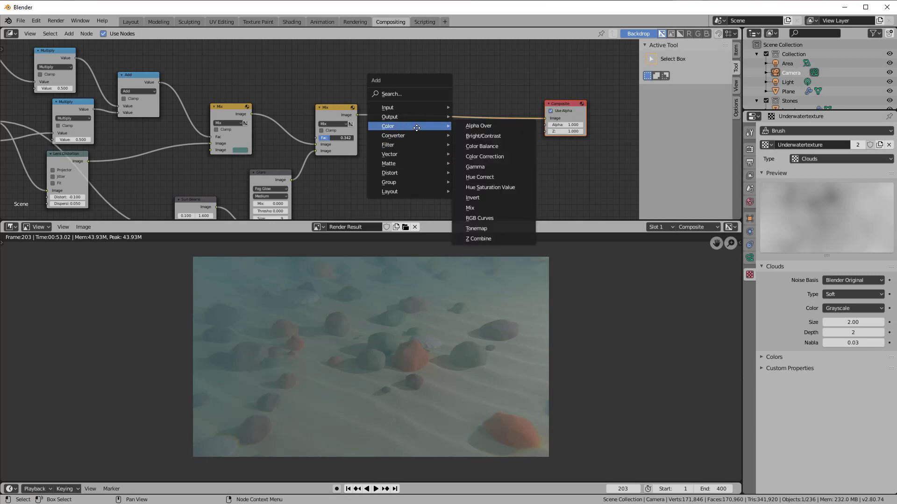
pyautogui.click(481, 147)
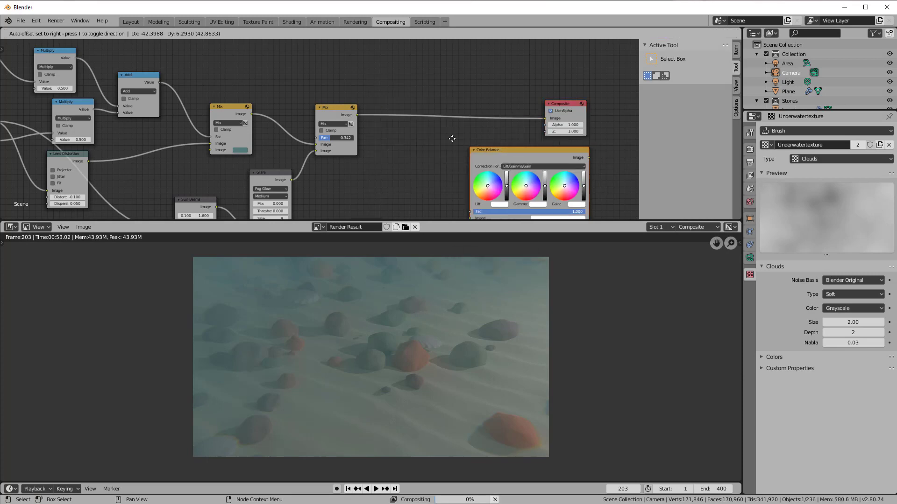
pyautogui.click(410, 85)
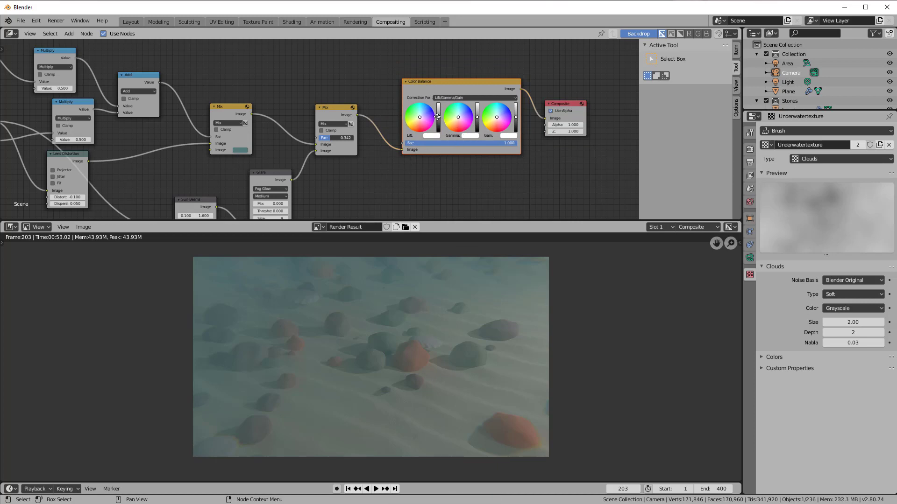
# Tint the Color Balance node's Lift towards cyan and adjust its brightness to a pale tone.
pyautogui.moveTo(437, 116); pyautogui.dragTo(439, 123)
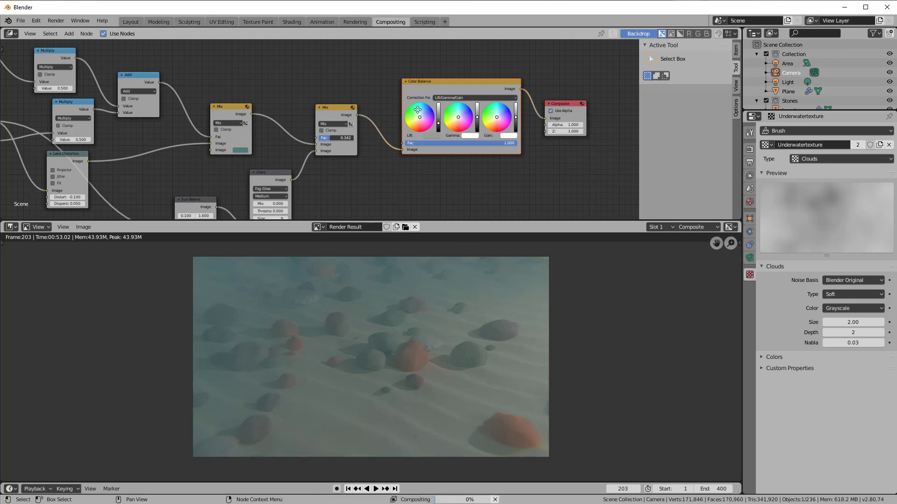
pyautogui.click(420, 110)
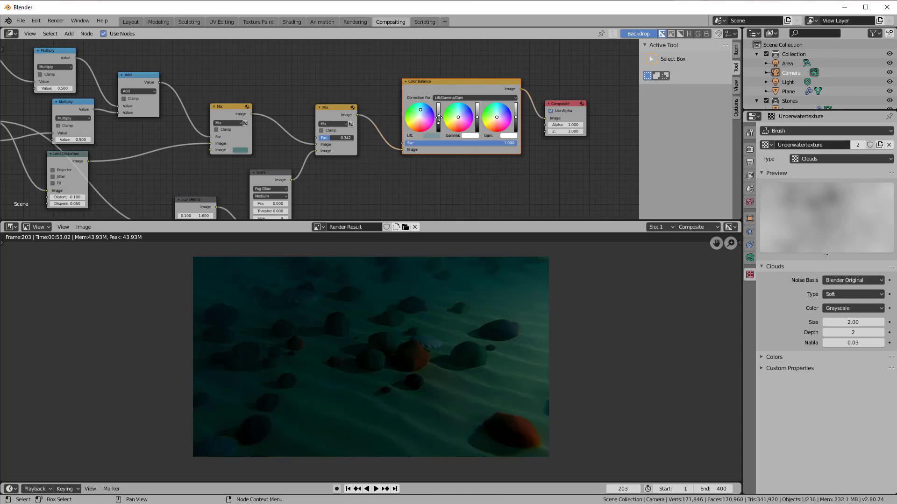
pyautogui.moveTo(436, 122); pyautogui.dragTo(445, 111)
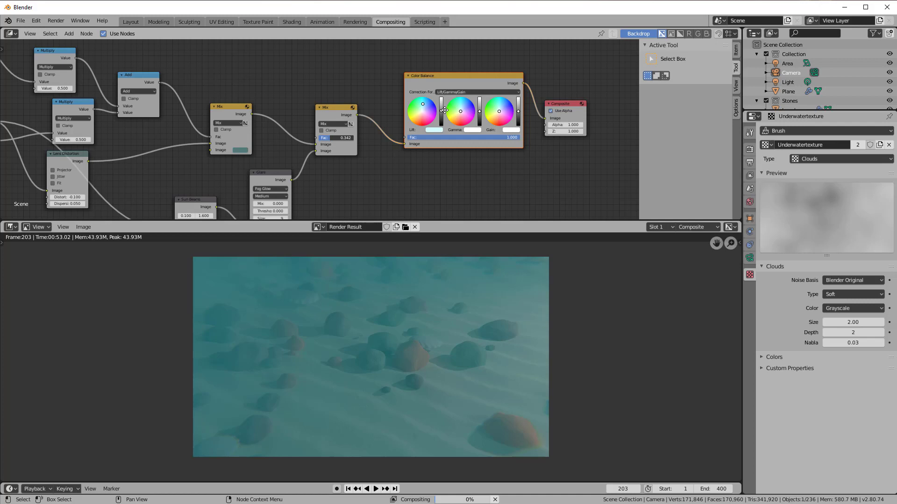
# Adjust the brightness of the Color Balance node's Gamma and shift its tint towards green.
pyautogui.click(479, 112)
pyautogui.moveTo(479, 111); pyautogui.dragTo(479, 115)
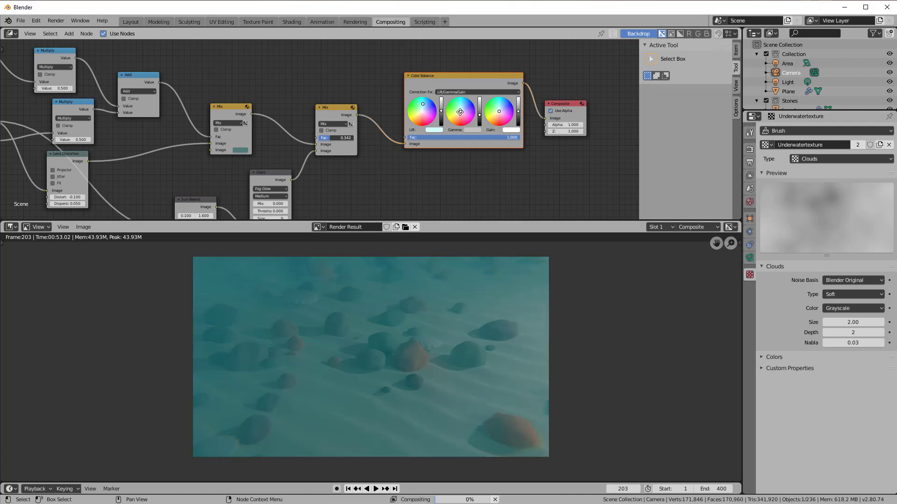
pyautogui.moveTo(479, 115); pyautogui.dragTo(479, 109)
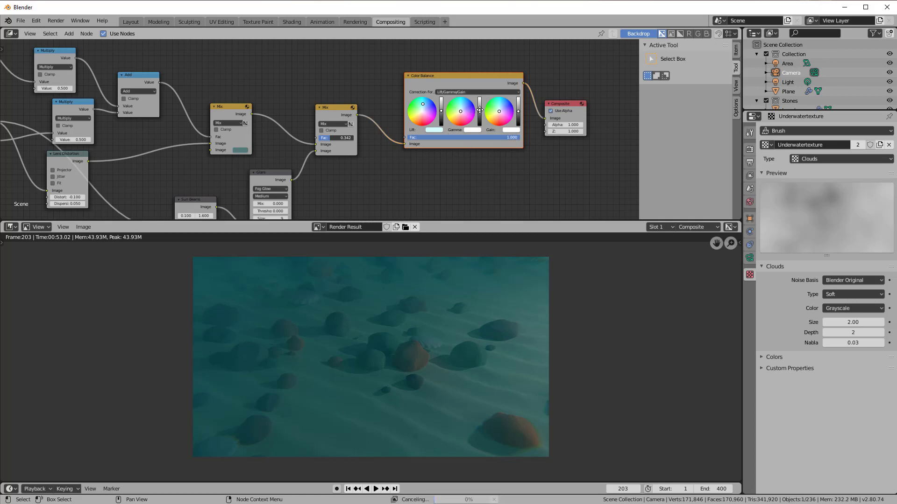
pyautogui.click(461, 106)
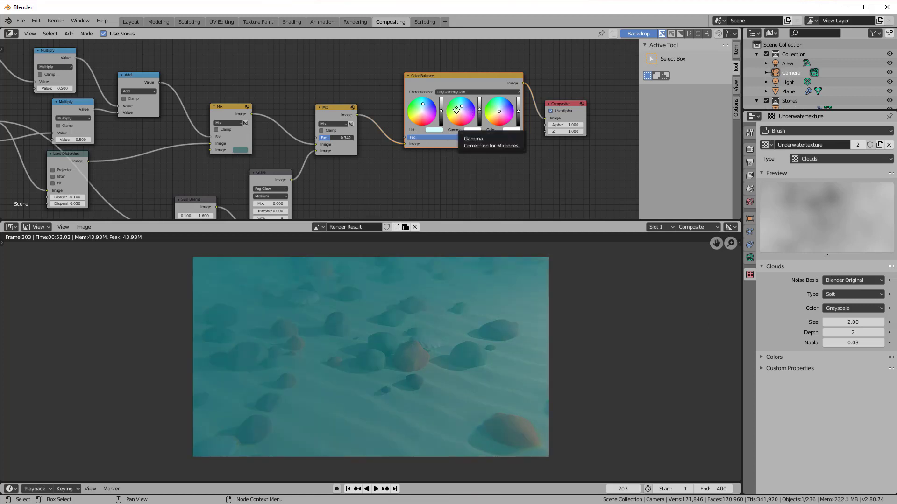
pyautogui.click(461, 108)
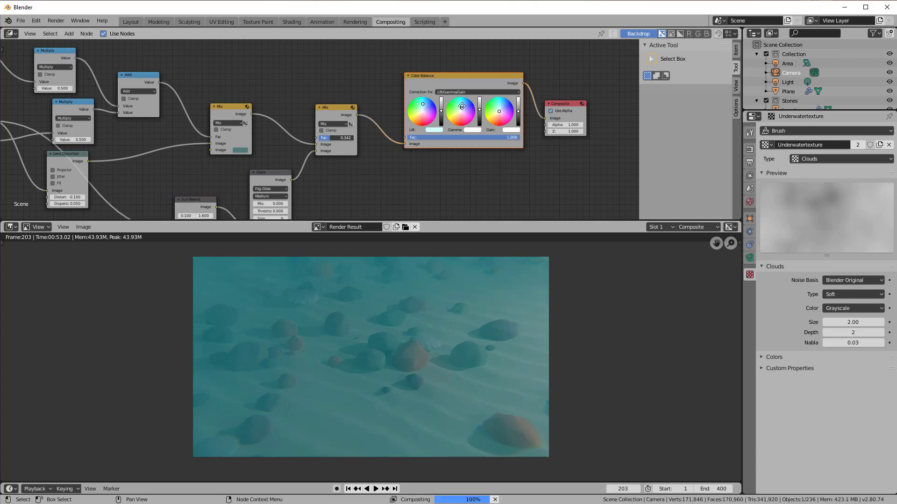
pyautogui.click(479, 112)
pyautogui.moveTo(459, 106); pyautogui.dragTo(456, 108)
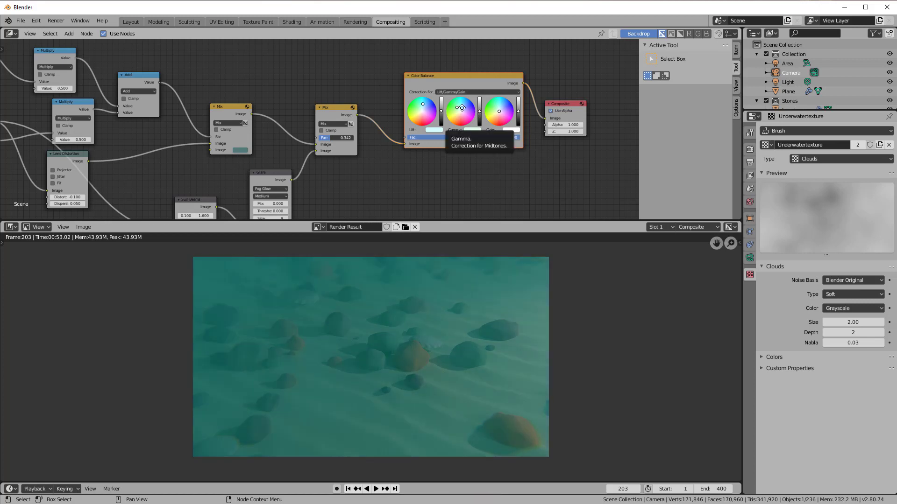
# Fine-tune the Color Balance node's Gamma tint and adjust its Gain brightness to brighten the composited image slightly.
pyautogui.moveTo(458, 107); pyautogui.dragTo(460, 108)
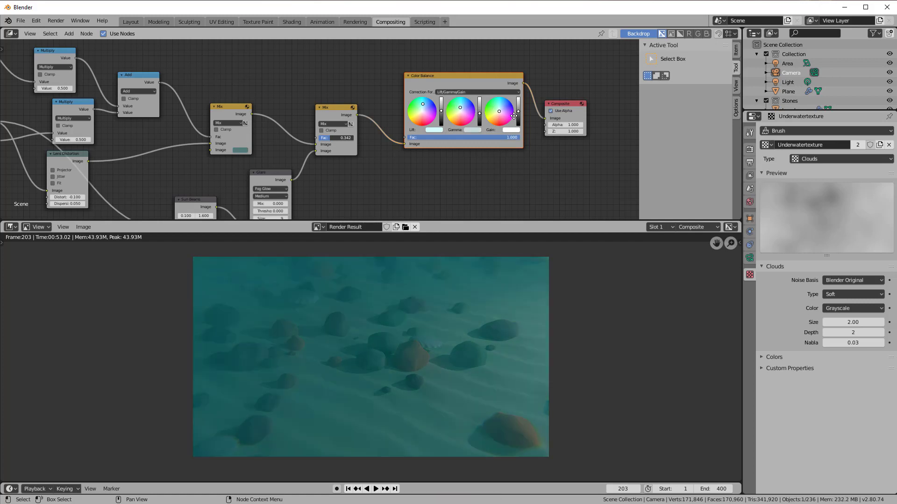
pyautogui.moveTo(519, 111); pyautogui.dragTo(520, 115)
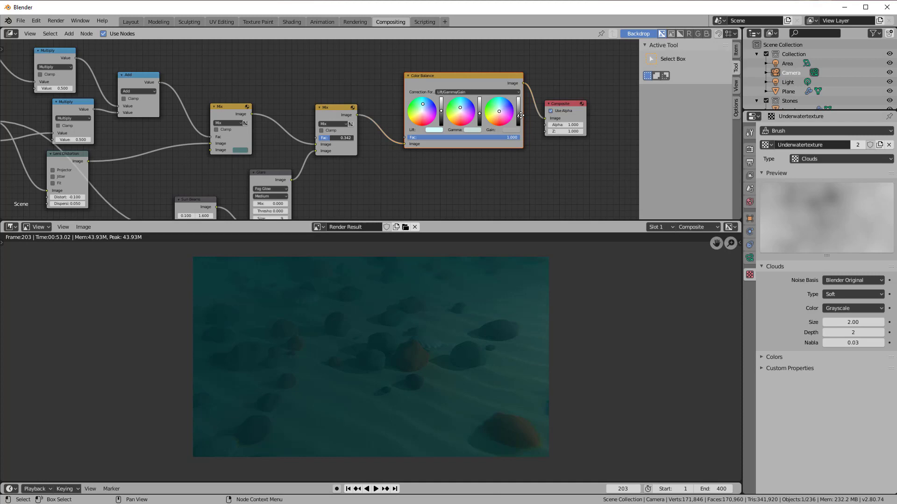
pyautogui.moveTo(520, 115); pyautogui.dragTo(521, 108)
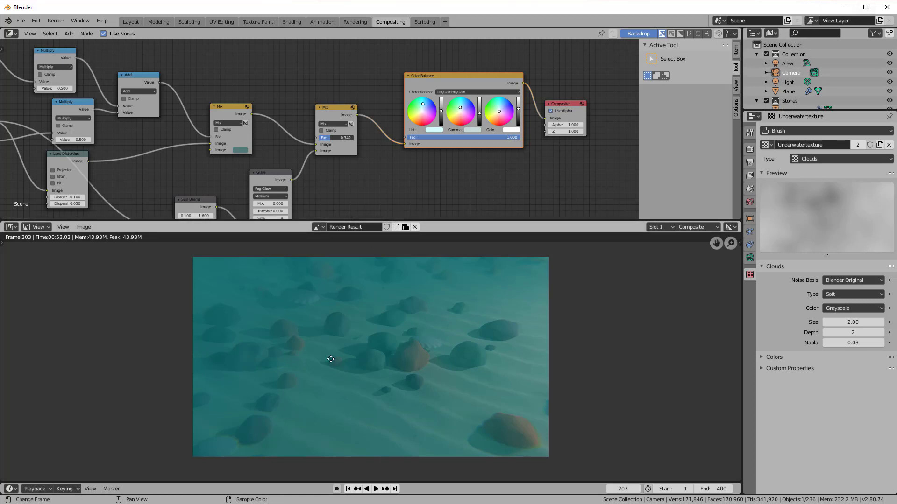
pyautogui.scroll(2, 331, 359)
pyautogui.scroll(-2, 339, 372)
pyautogui.scroll(1, 347, 396)
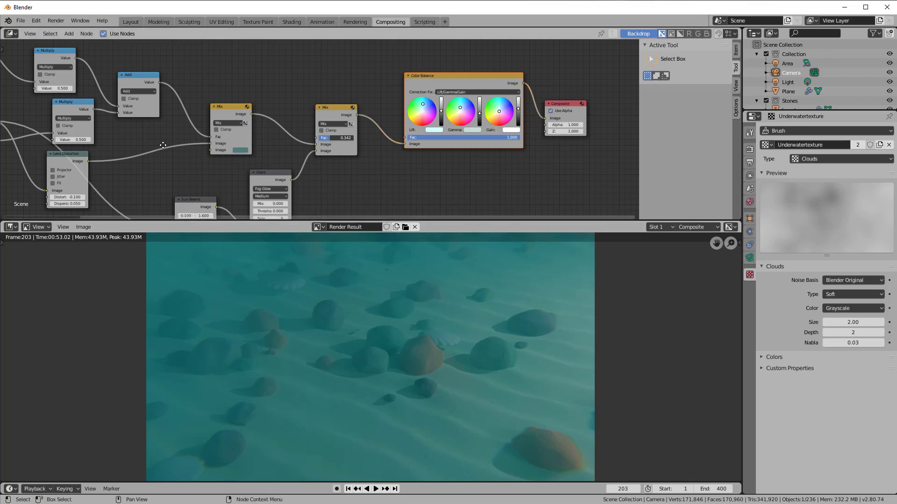
# Switch to the Layout workspace and turn the Render Result area into a 3D Viewport.
pyautogui.click(131, 22)
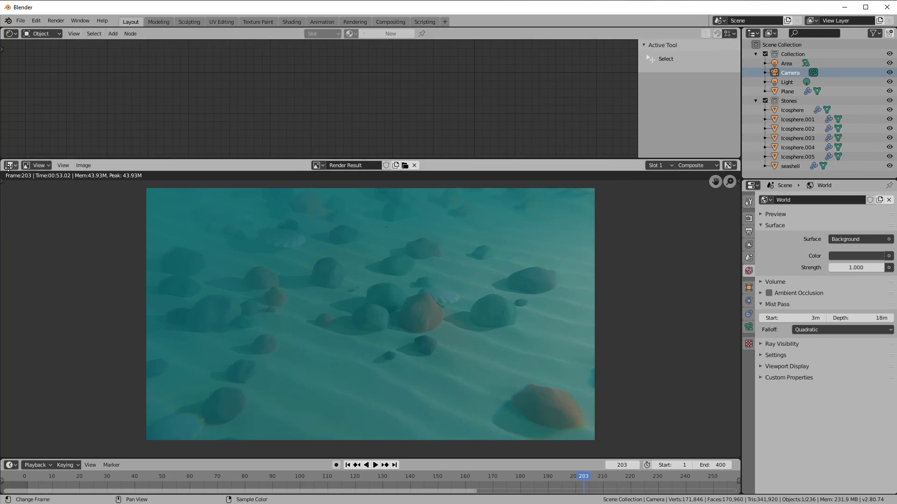
pyautogui.click(9, 165)
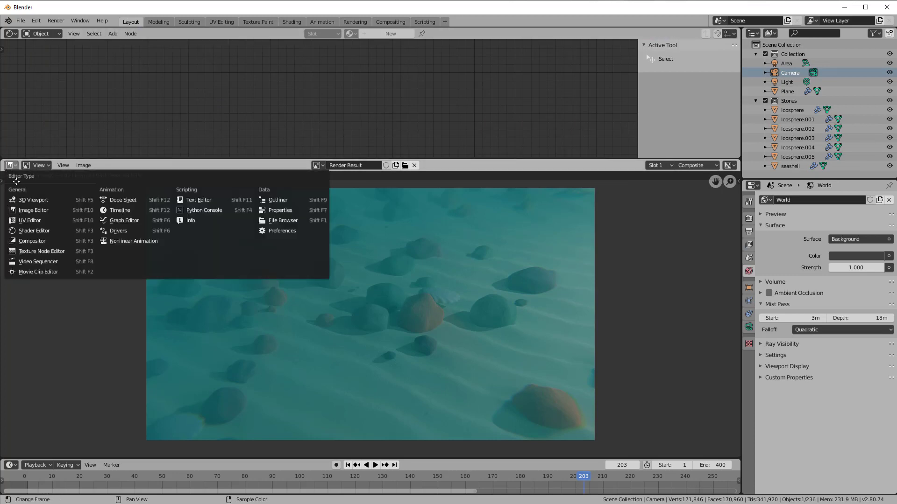
pyautogui.click(32, 200)
pyautogui.scroll(2, 475, 390)
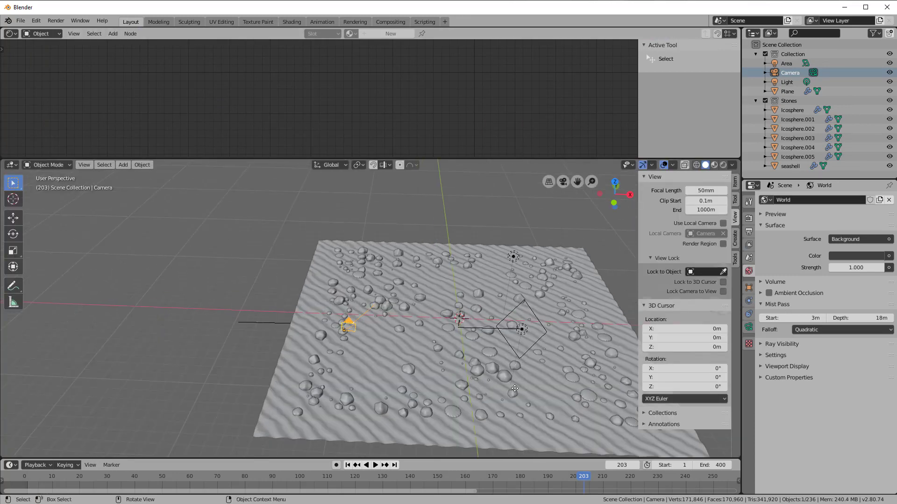
# Select the seashell beside the row of stones and set its origin to its geometry.
pyautogui.keyDown('shift'); pyautogui.moveTo(522, 388); pyautogui.dragTo(252, 383, button='middle'); pyautogui.keyUp('shift')
pyautogui.scroll(5, 537, 281)
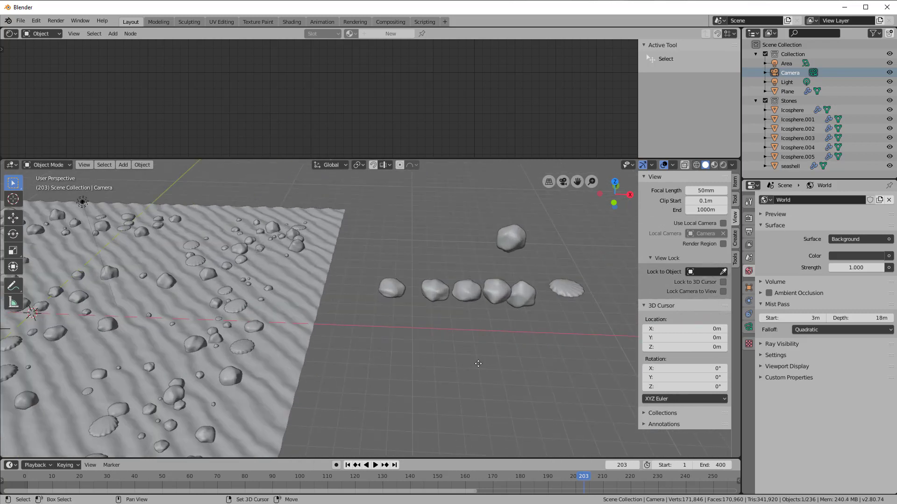
pyautogui.click(424, 332)
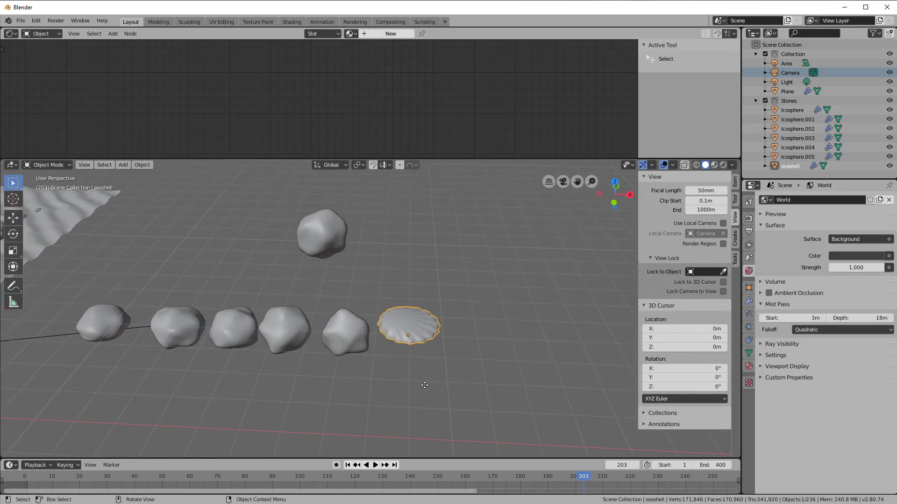
pyautogui.moveTo(426, 387); pyautogui.dragTo(415, 345, button='middle')
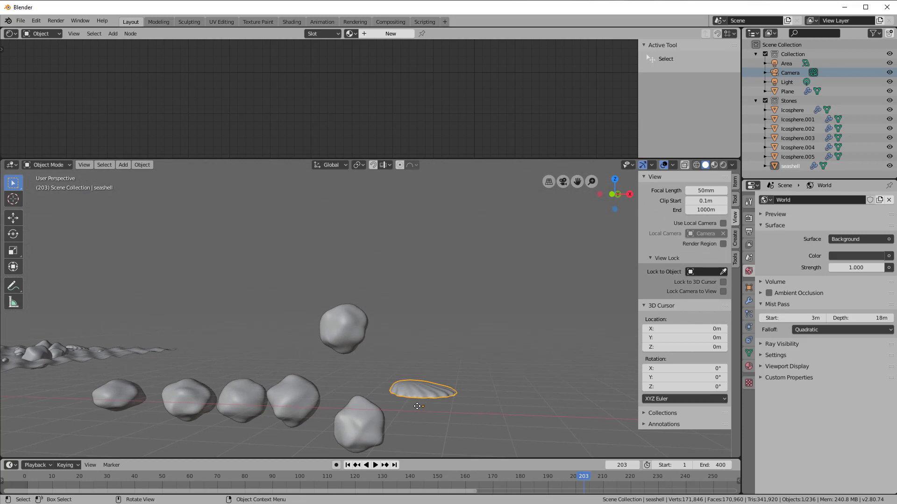
pyautogui.scroll(1, 441, 410)
pyautogui.keyDown('shift'); pyautogui.moveTo(449, 442); pyautogui.dragTo(443, 404, button='middle'); pyautogui.keyUp('shift')
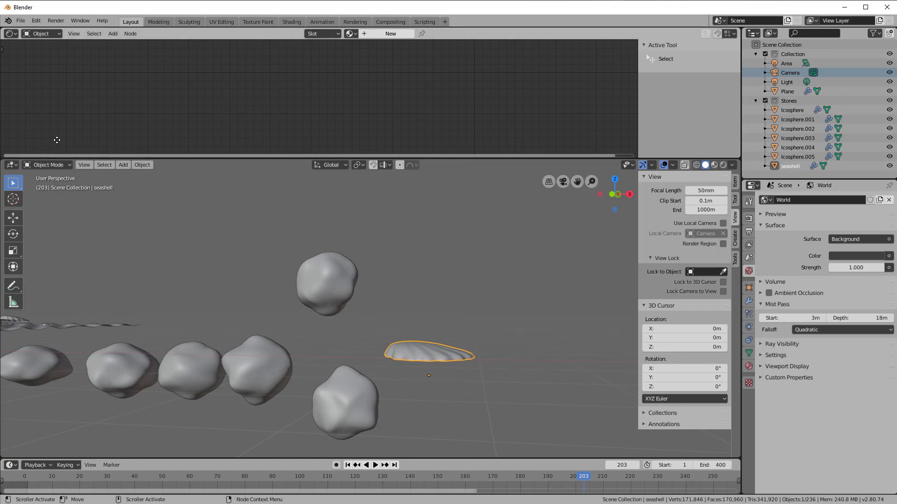
pyautogui.click(144, 164)
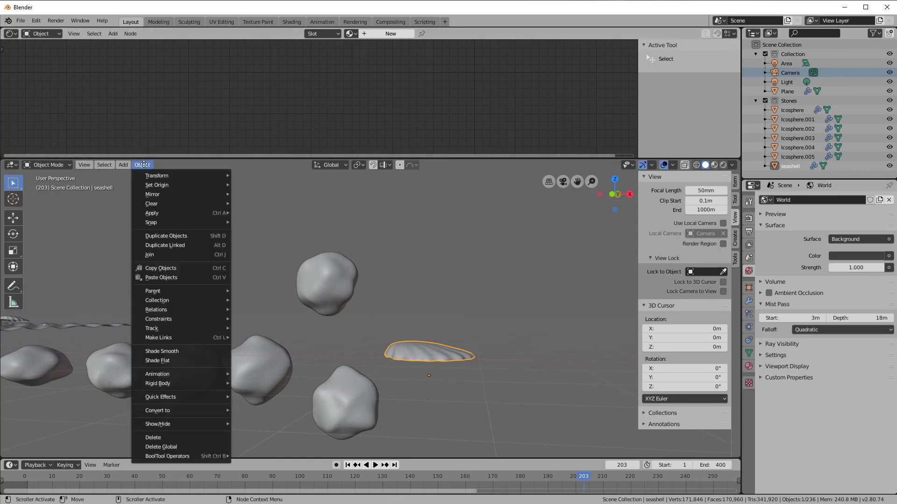
pyautogui.moveTo(149, 184)
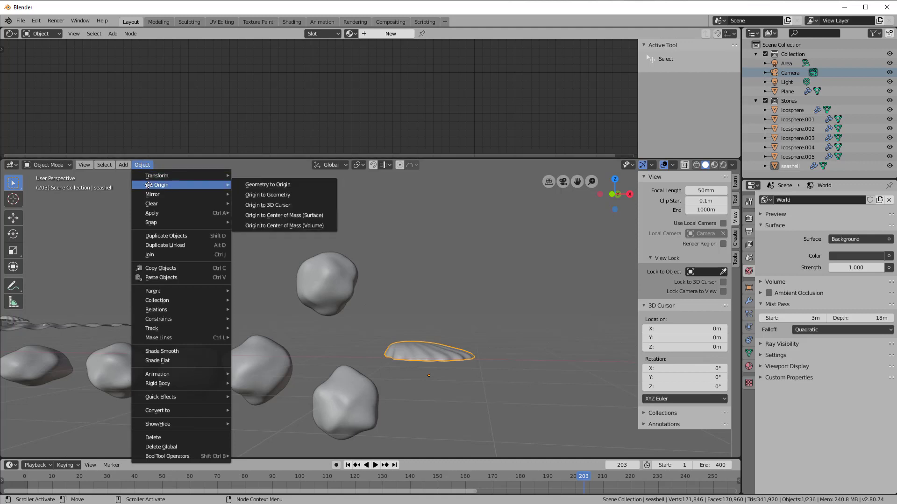
pyautogui.click(281, 195)
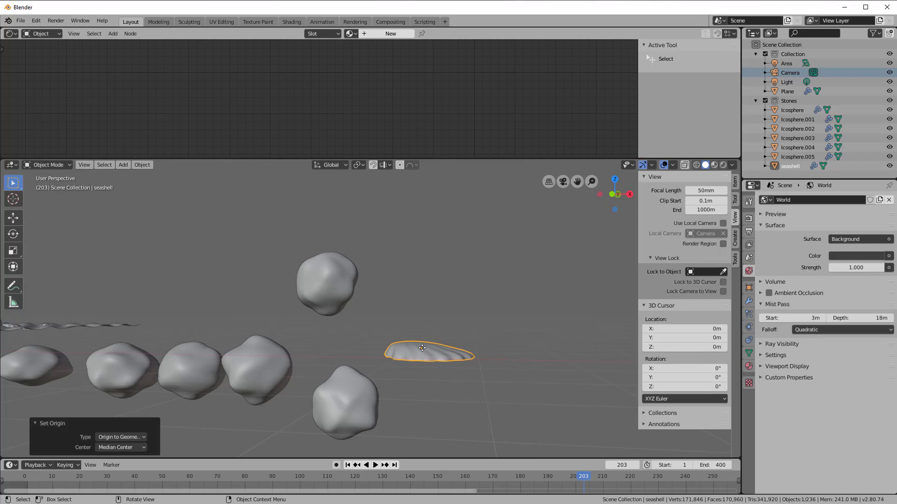
# Examine how the stones and seashells sit on the sand plane and where the lights are placed.
pyautogui.moveTo(422, 355); pyautogui.dragTo(293, 397, button='middle')
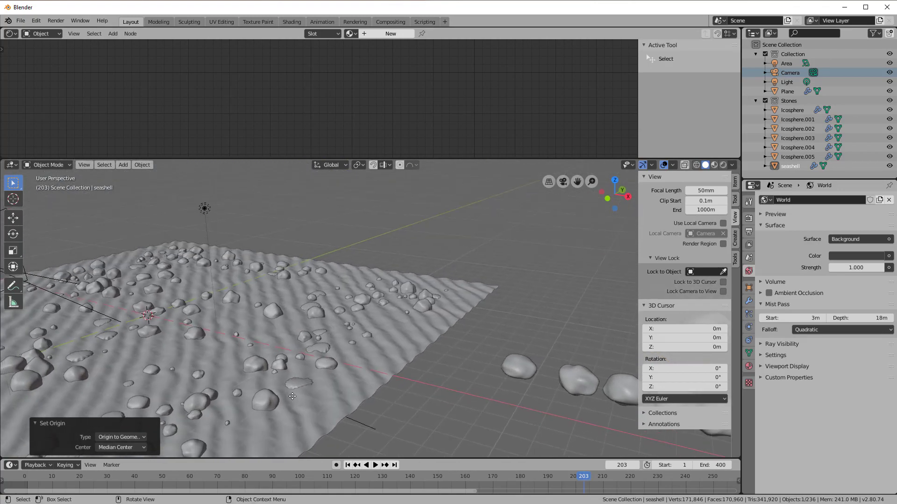
pyautogui.scroll(1, 303, 385)
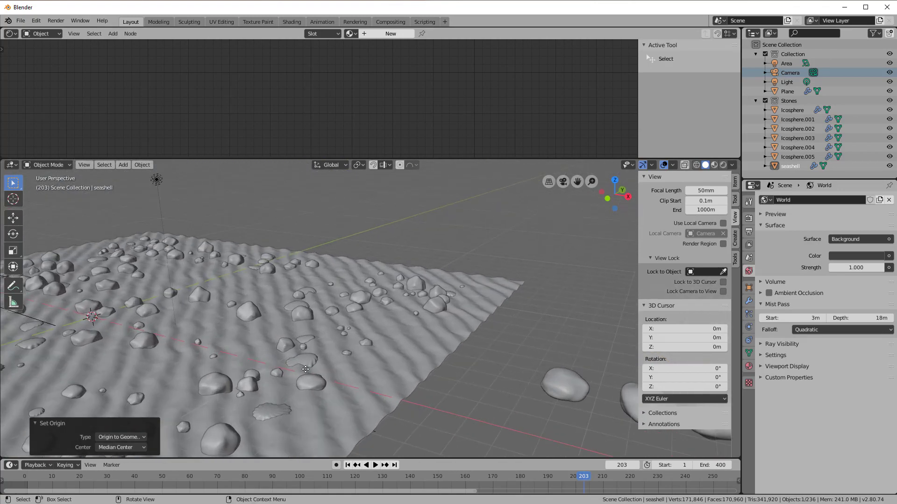
pyautogui.scroll(1, 301, 376)
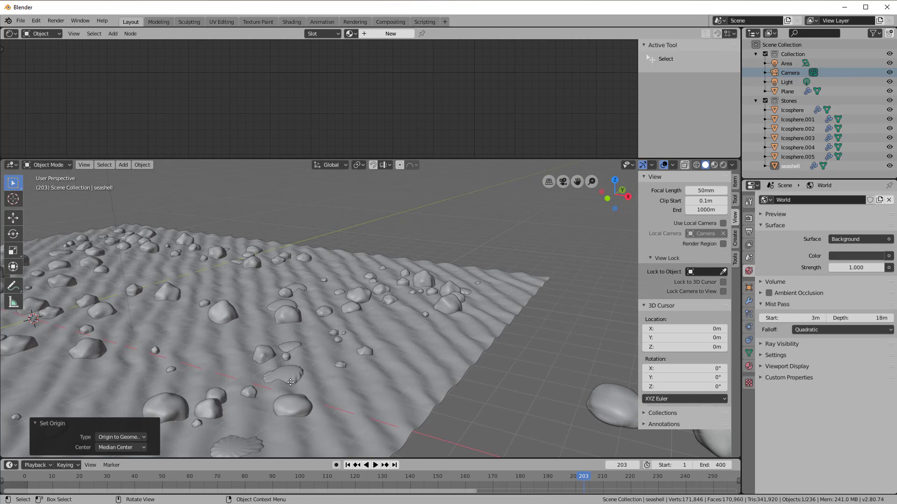
pyautogui.scroll(-1, 411, 396)
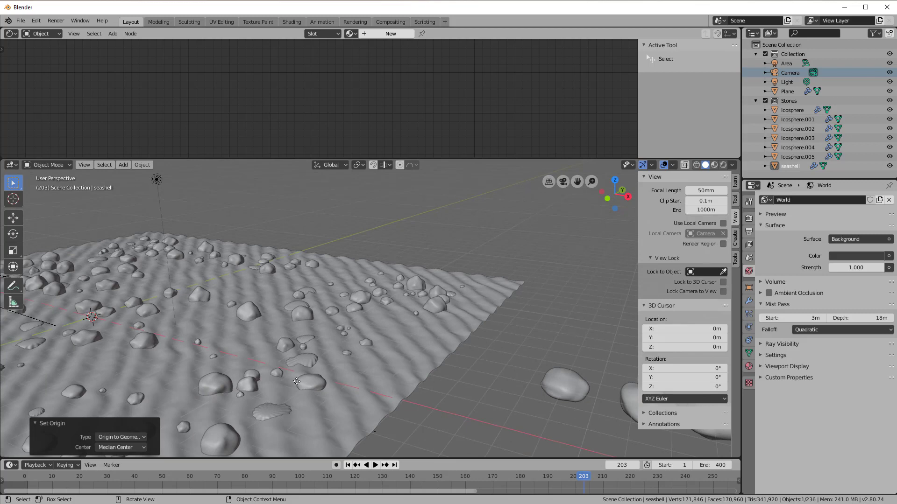
pyautogui.scroll(-2, 237, 314)
pyautogui.scroll(-1, 159, 293)
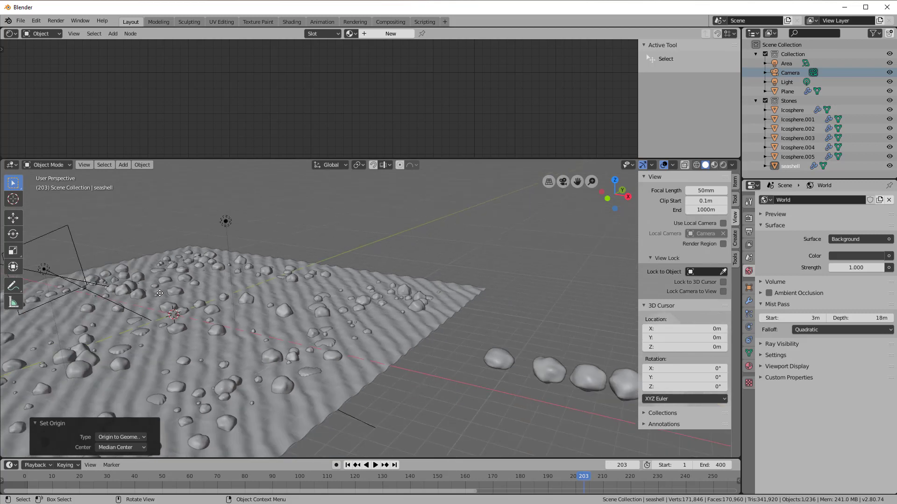
pyautogui.scroll(-1, 149, 276)
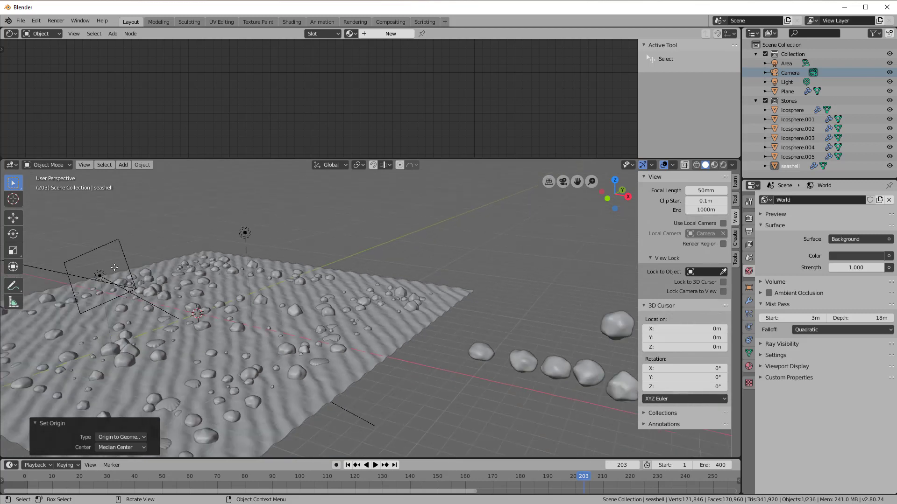
pyautogui.scroll(-1, 125, 275)
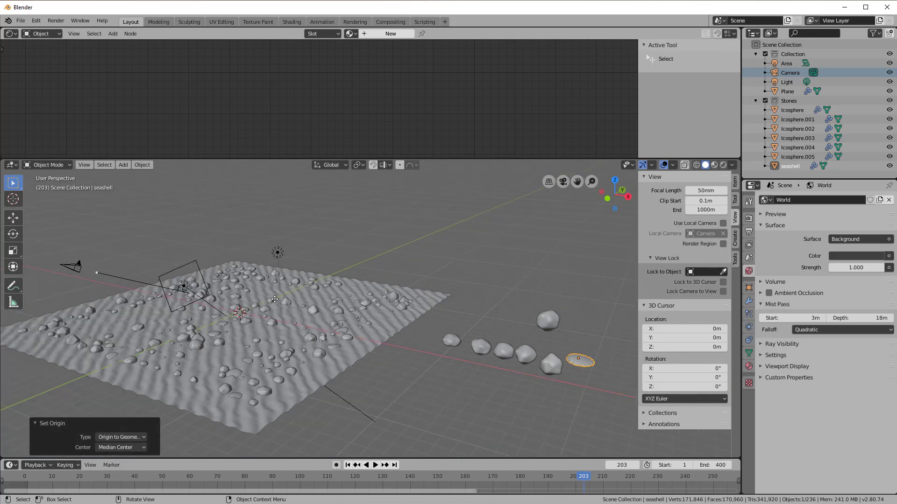
# Add an area light at the world origin and raise it about 2.66 m along Z.
pyautogui.scroll(2, 231, 314)
pyautogui.hotkey('shift', 'a')
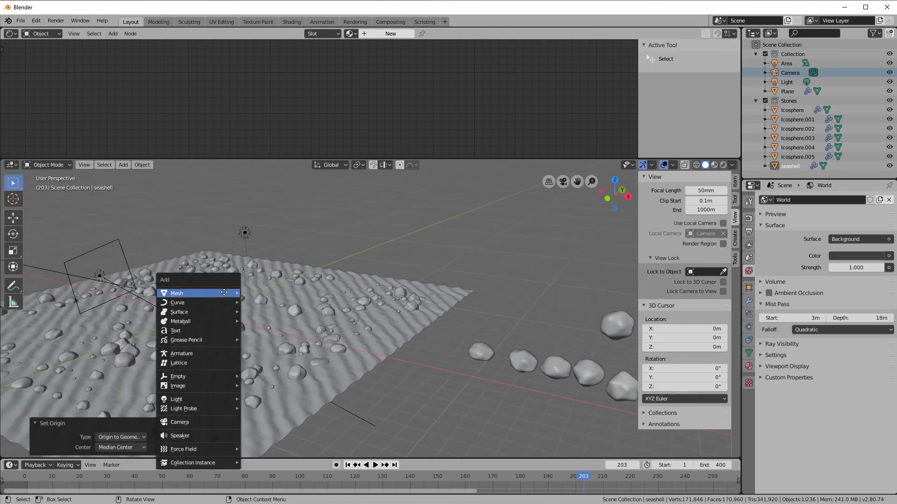
pyautogui.moveTo(224, 293)
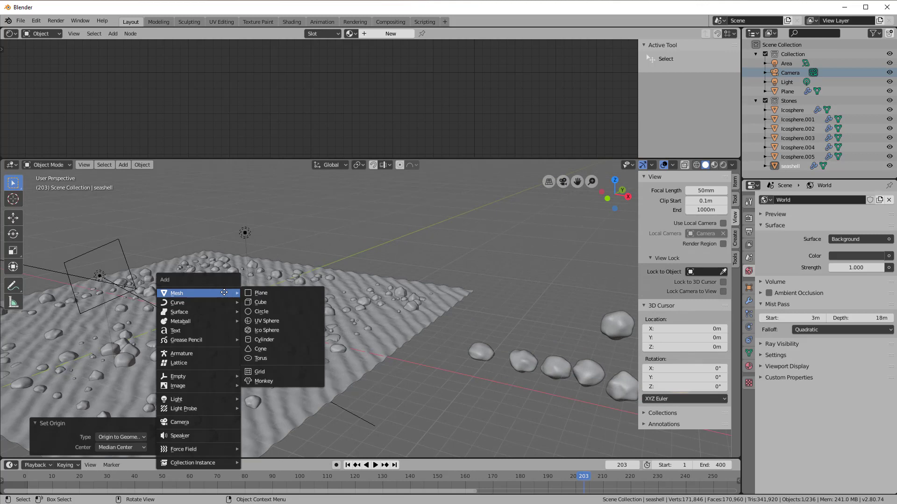
pyautogui.moveTo(190, 399)
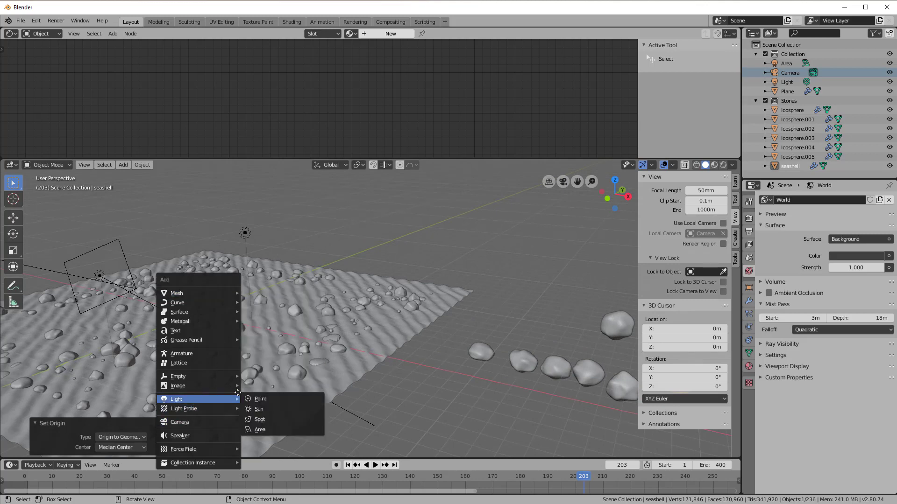
pyautogui.click(260, 429)
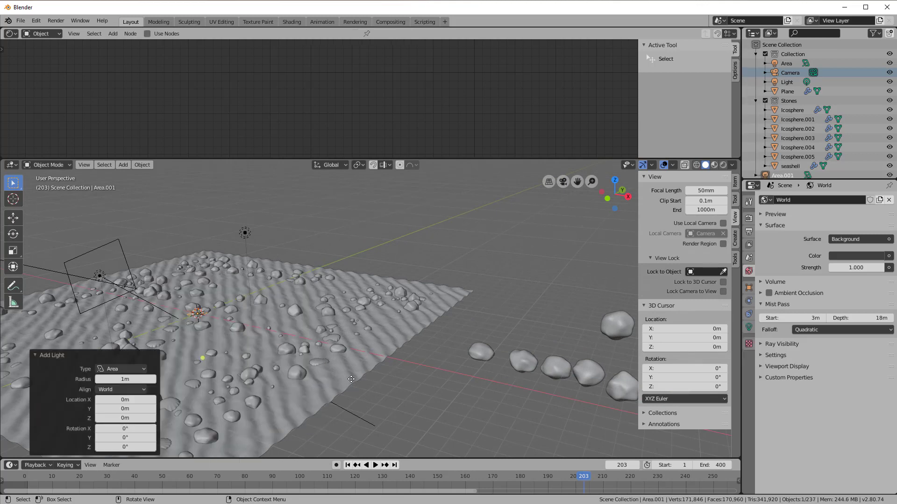
pyautogui.press('g')
pyautogui.press('z')
pyautogui.click(343, 343)
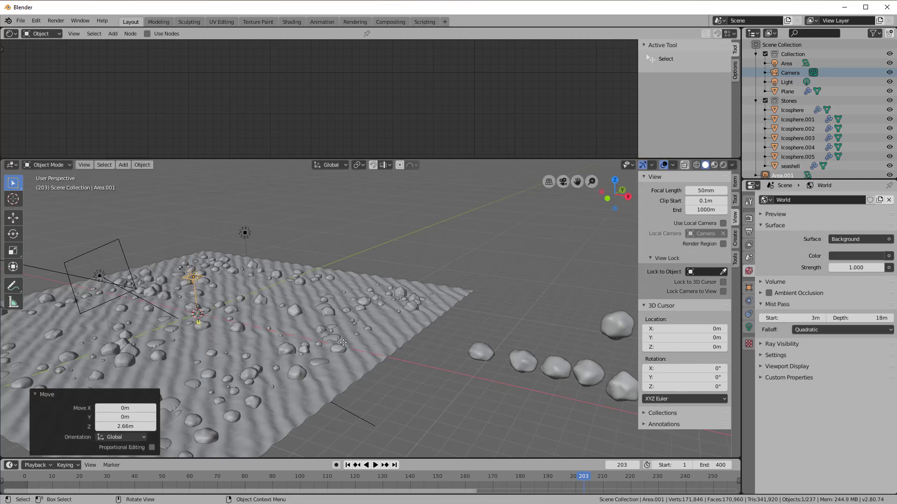
# Scale the new area light by about 5.76 and place it above the camera's end of the sand plane, at about 6.29 m height.
pyautogui.press('s')
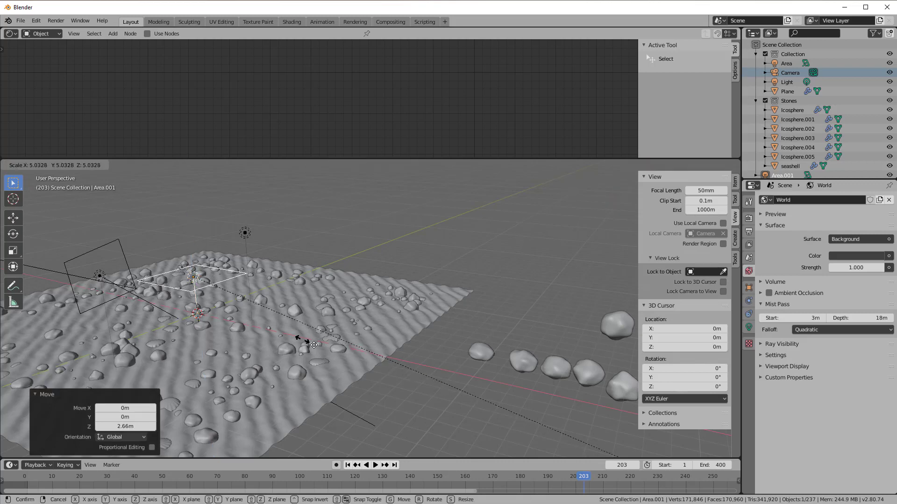
pyautogui.click(420, 387)
pyautogui.scroll(-3, 270, 353)
pyautogui.moveTo(270, 353)
pyautogui.mouseDown(button='middle')
pyautogui.moveTo(285, 353)
pyautogui.moveTo(271, 342)
pyautogui.mouseUp(button='middle')
pyautogui.moveTo(144, 307); pyautogui.dragTo(258, 369, button='middle')
pyautogui.press('g')
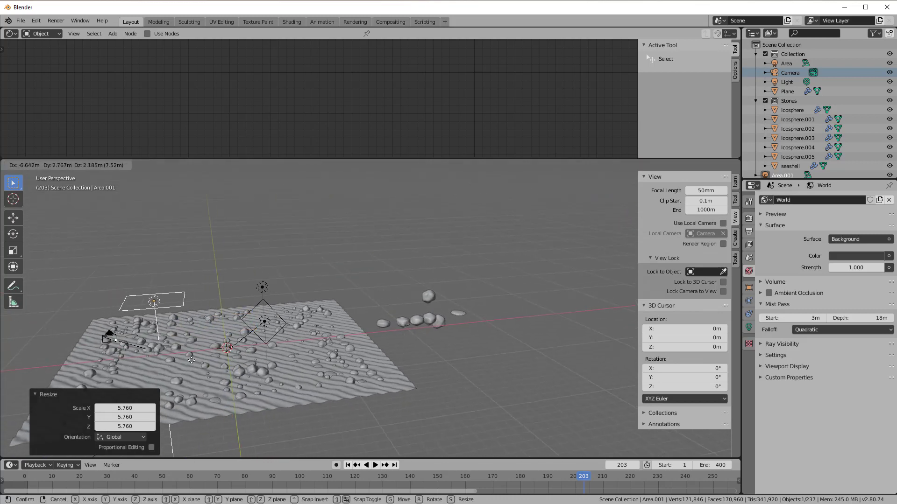
pyautogui.click(192, 359)
pyautogui.moveTo(189, 379); pyautogui.dragTo(196, 380, button='middle')
pyautogui.moveTo(218, 370); pyautogui.dragTo(271, 380, button='middle')
pyautogui.press('g')
pyautogui.click(316, 365)
# Enable nodes for the new area light and set its power to 100 W.
pyautogui.click(749, 327)
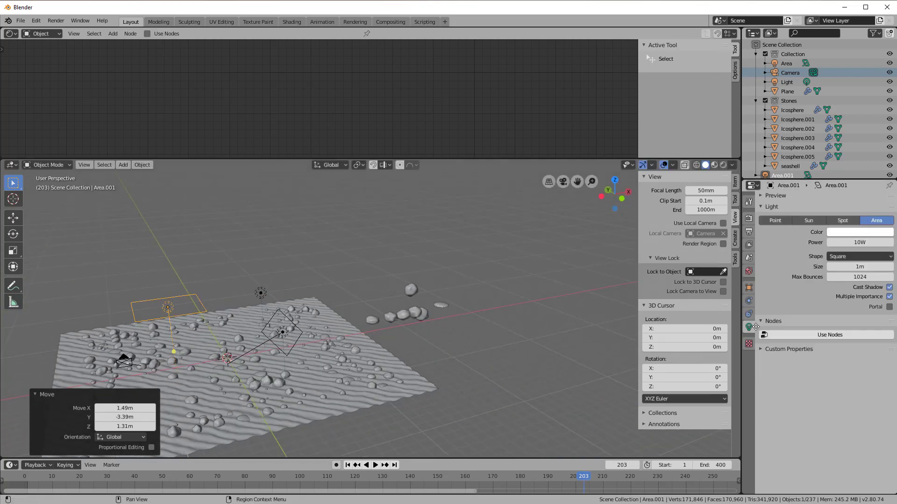
pyautogui.click(827, 350)
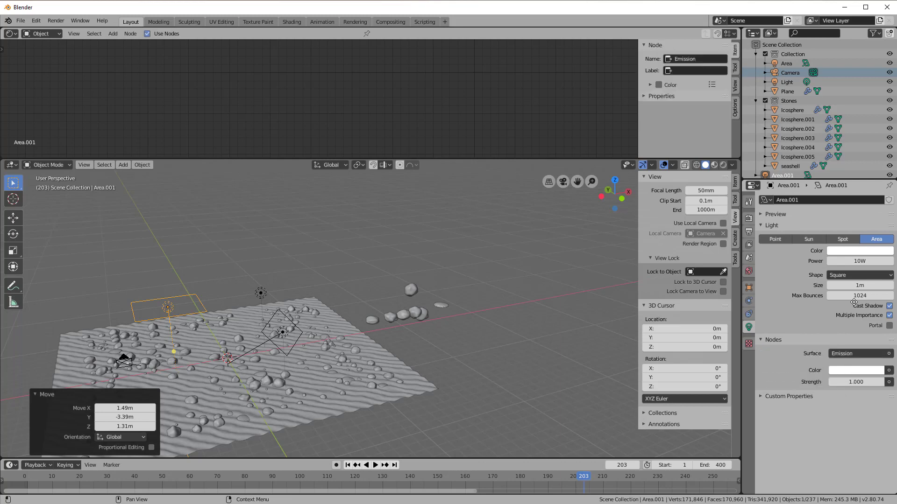
pyautogui.click(848, 262)
pyautogui.write('100')
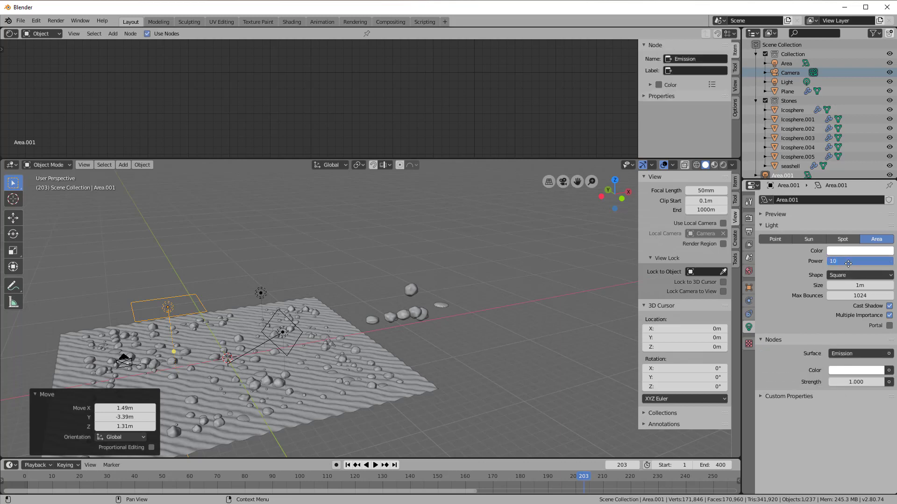
pyautogui.press('Return')
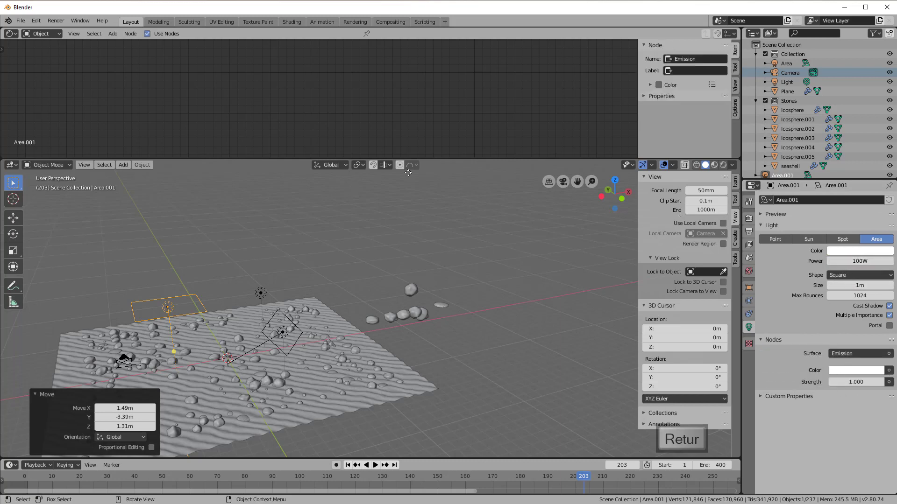
# Preview the rendered camera view and raise the area light's power to 109.9 W and its emission strength to 3.500.
pyautogui.click(563, 182)
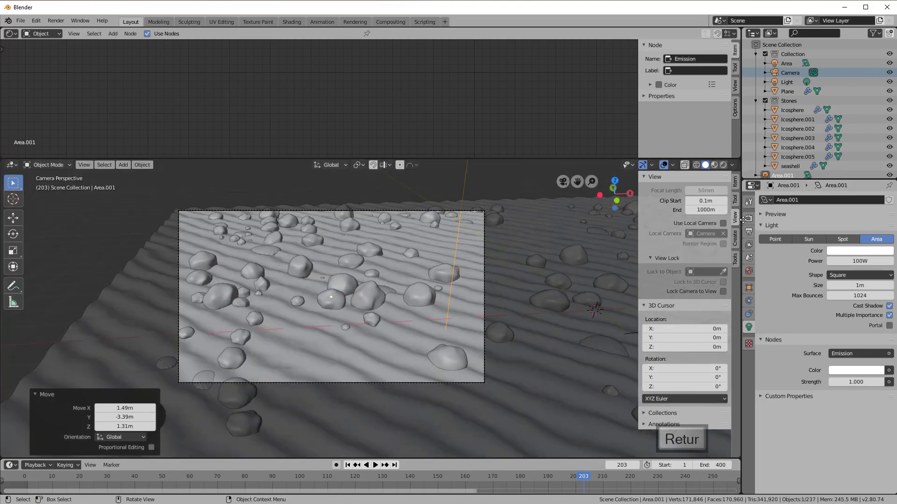
pyautogui.click(723, 164)
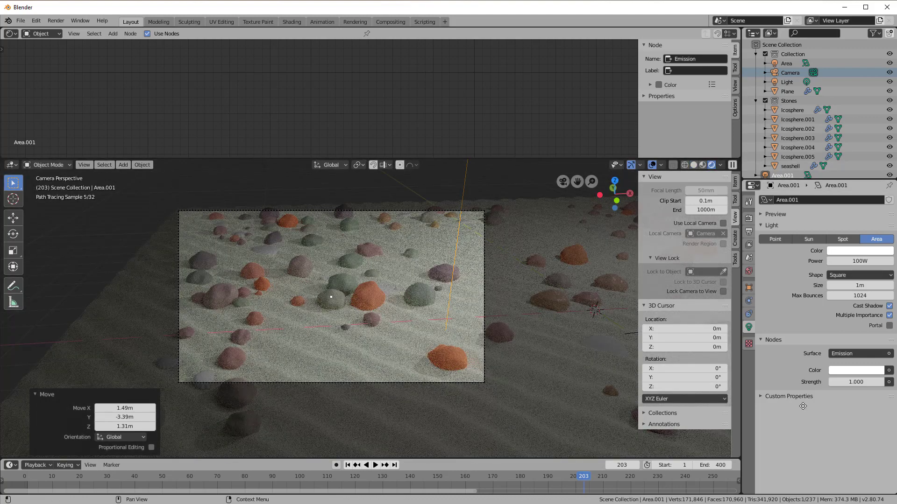
pyautogui.moveTo(866, 262); pyautogui.dragTo(841, 262)
pyautogui.moveTo(852, 381); pyautogui.dragTo(867, 382)
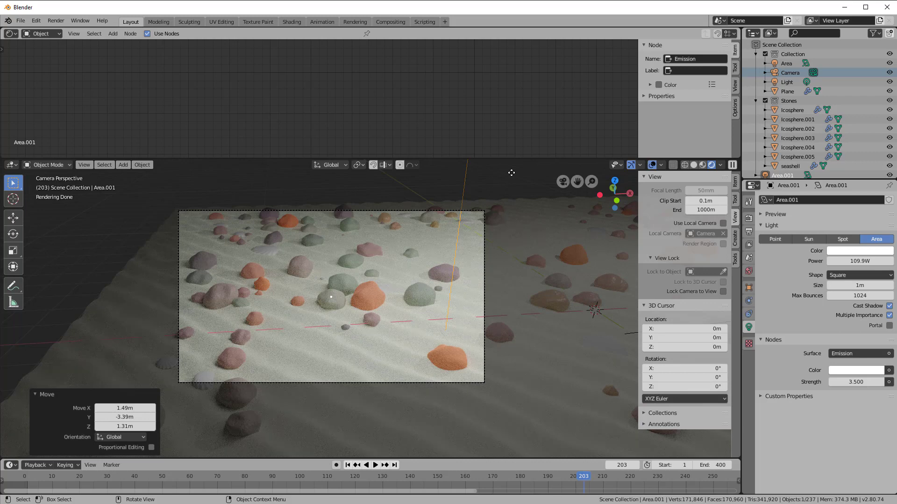
# Split the 3D Viewport vertically and show the whole Render Result in an Image Editor beside it.
pyautogui.moveTo(739, 161); pyautogui.dragTo(447, 162)
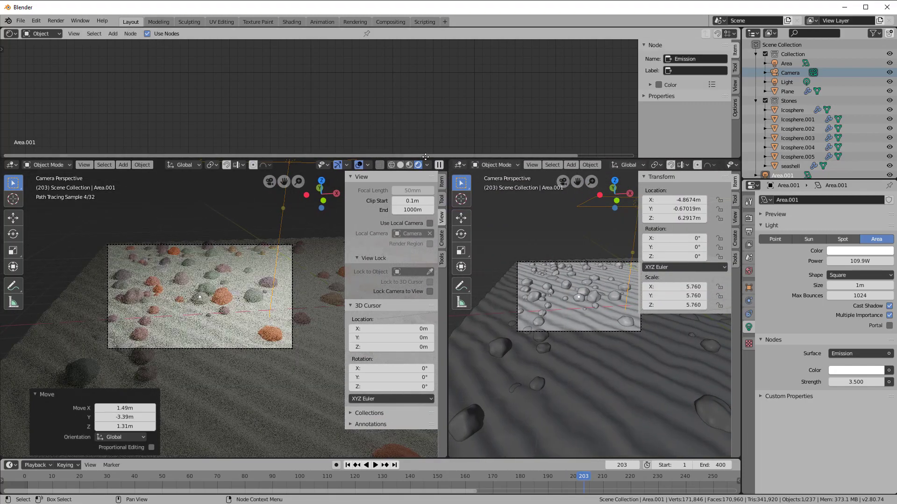
pyautogui.click(457, 164)
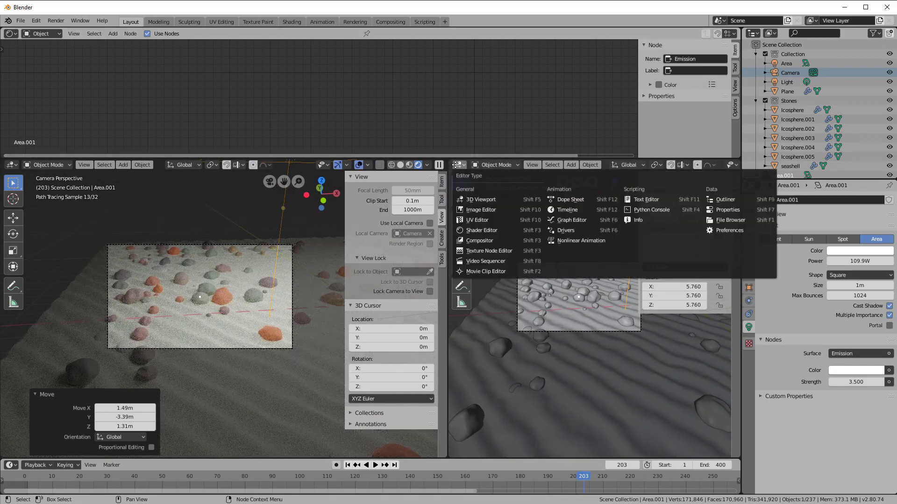
pyautogui.click(472, 210)
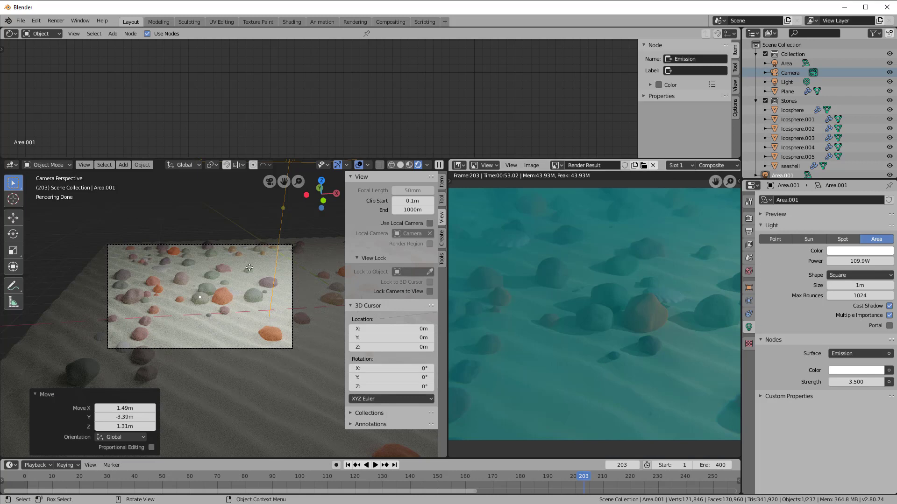
pyautogui.press('Home')
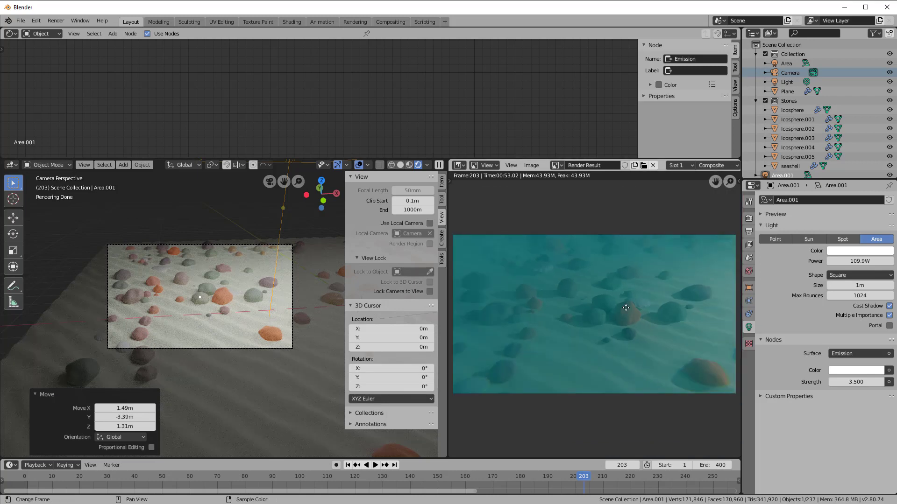